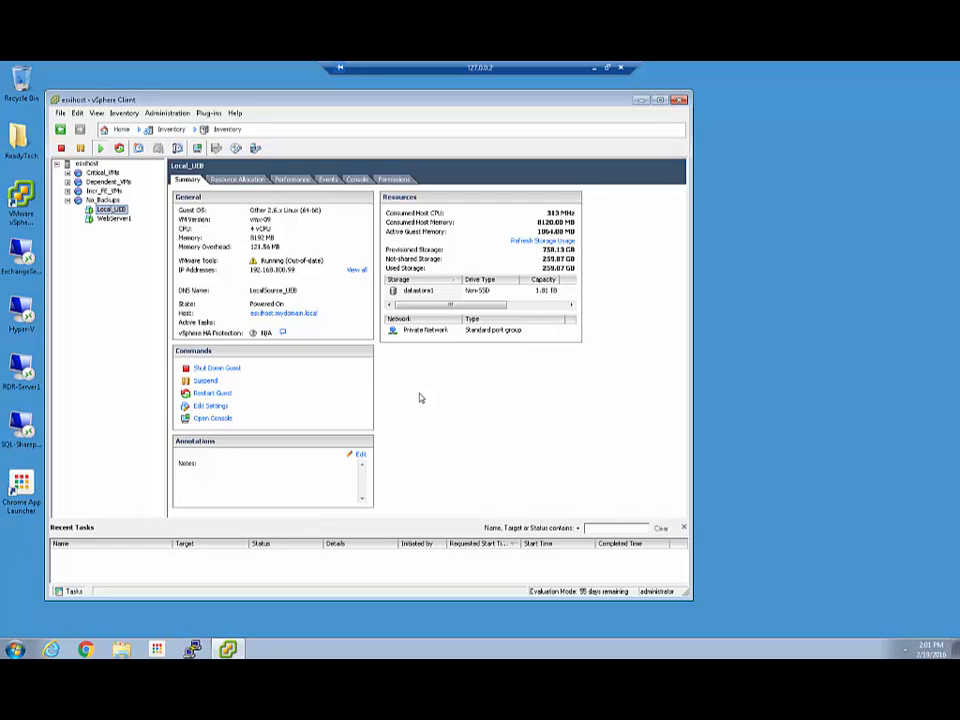
Minimise the vSphere Client window showing the Local_UEB summary to reveal the Windows desktop.
left_click(639, 100)
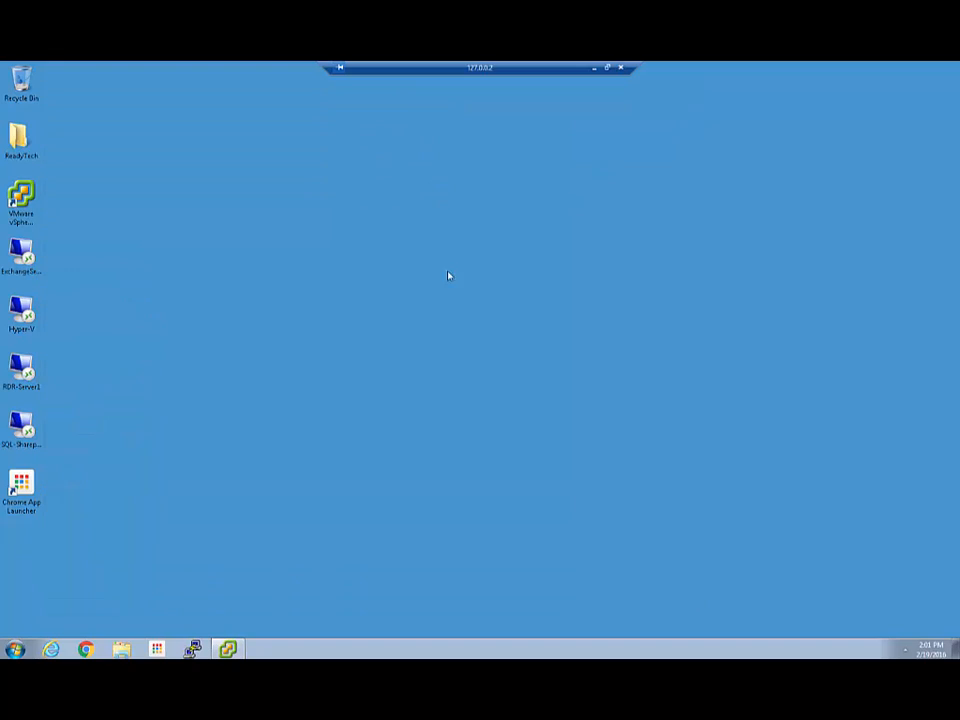
In Chrome, open the Source - UE bookmark and log in with the user's username and password.
left_click(86, 649)
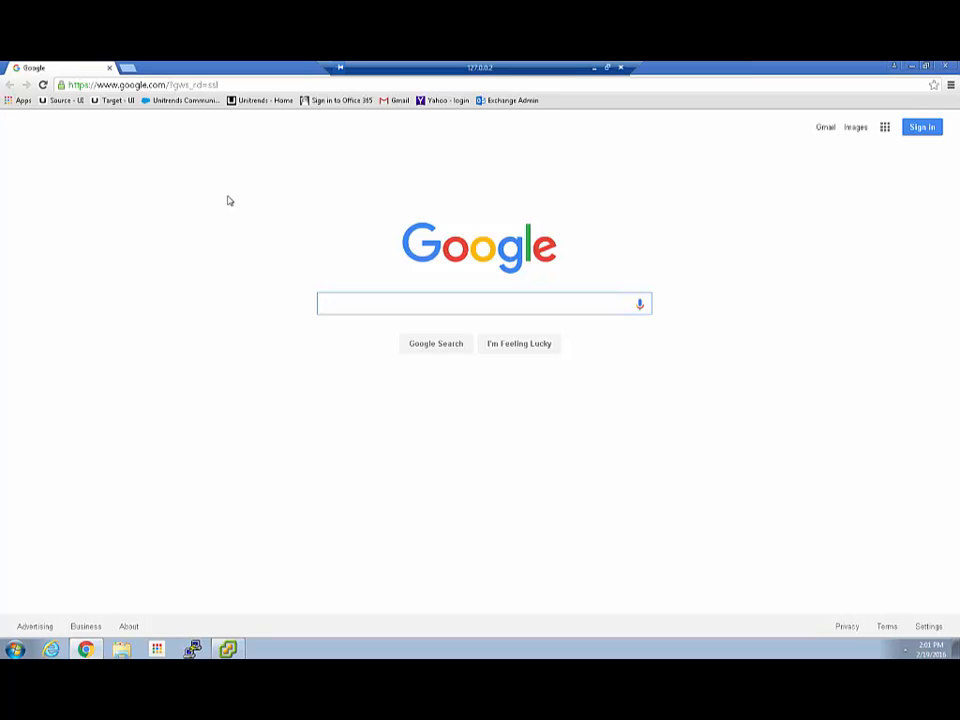
left_click(60, 100)
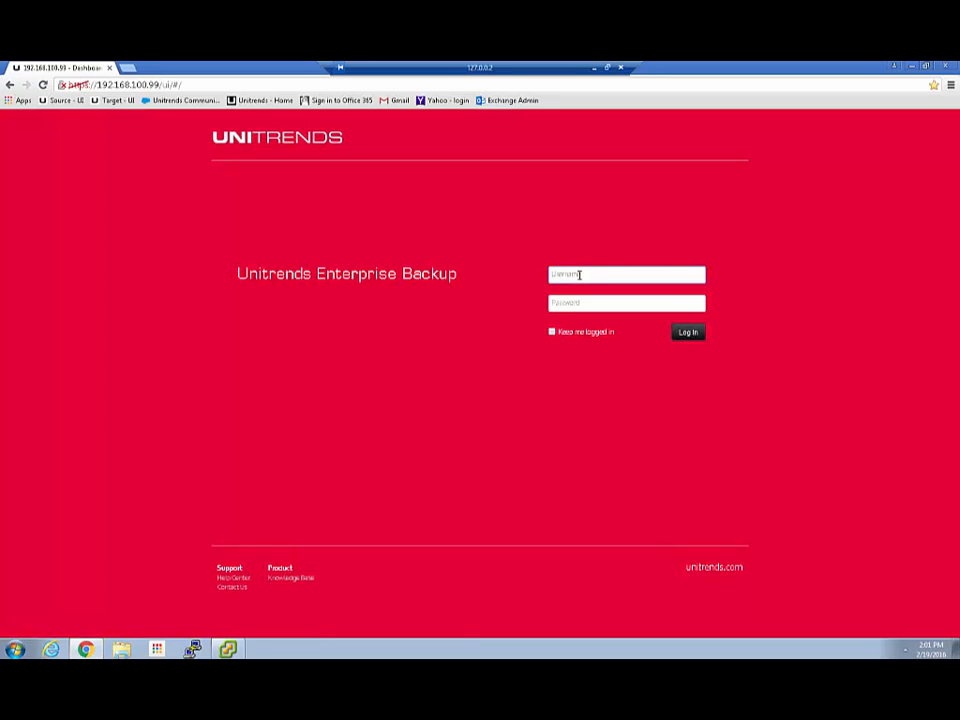
key("Tab")
type("••••••••")
key("Return")
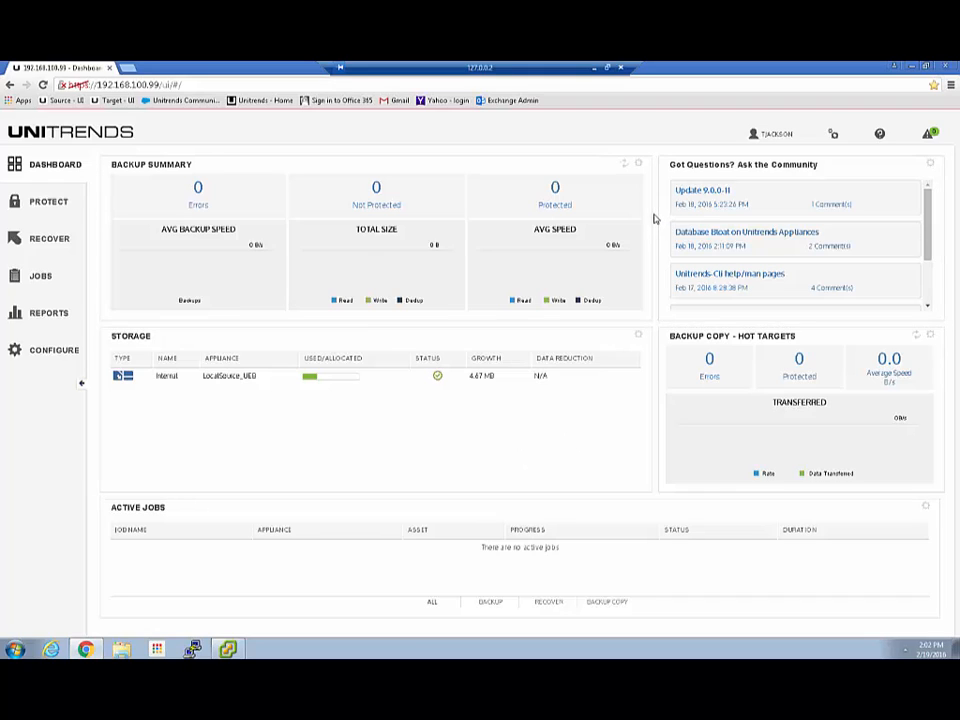
left_click(924, 135)
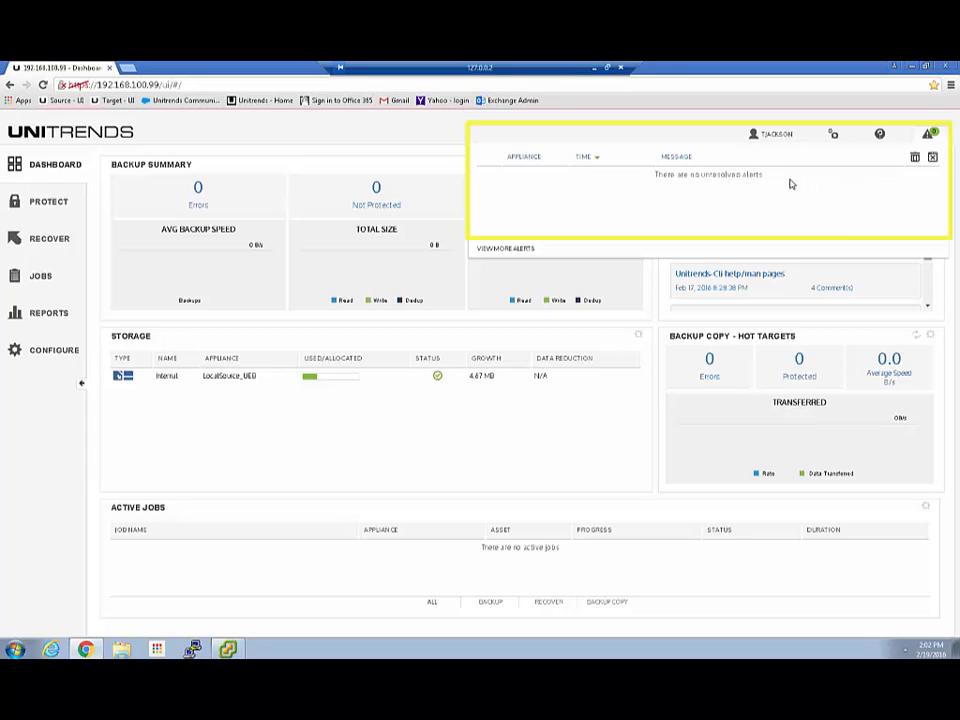
left_click(933, 159)
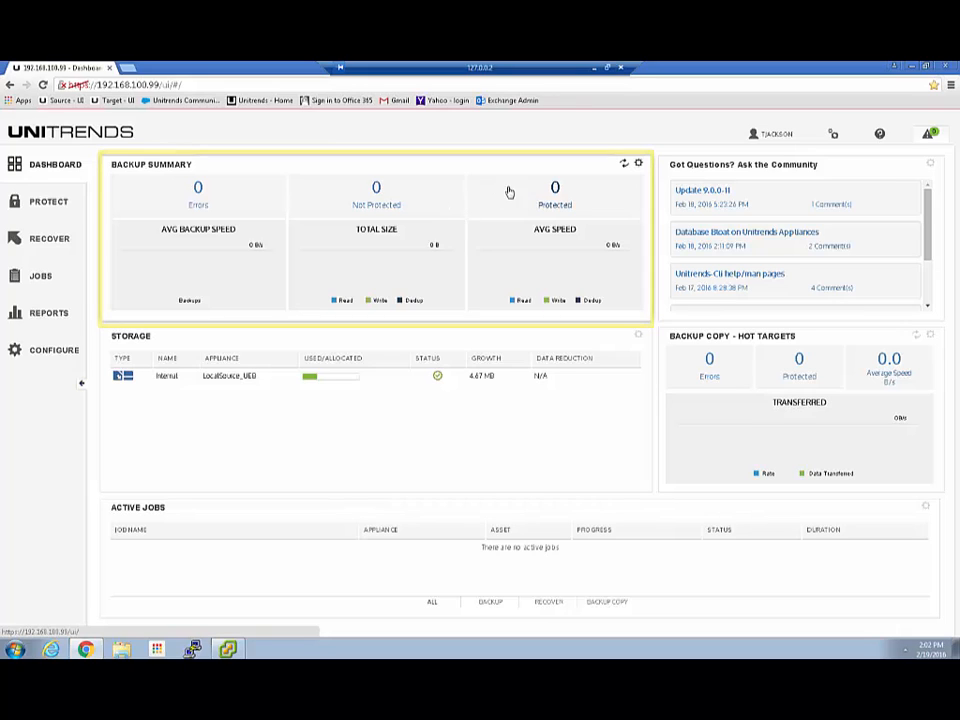
mouse_move(530, 205)
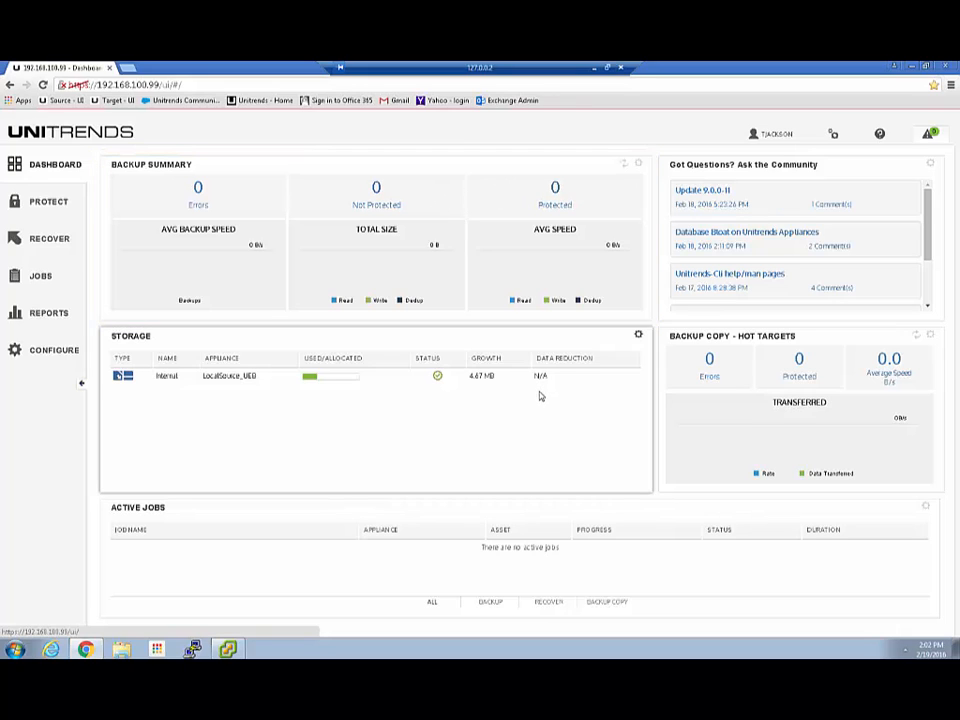
Go to Configure, check the Appliances tab, then return to the empty Protected Assets list.
left_click(48, 352)
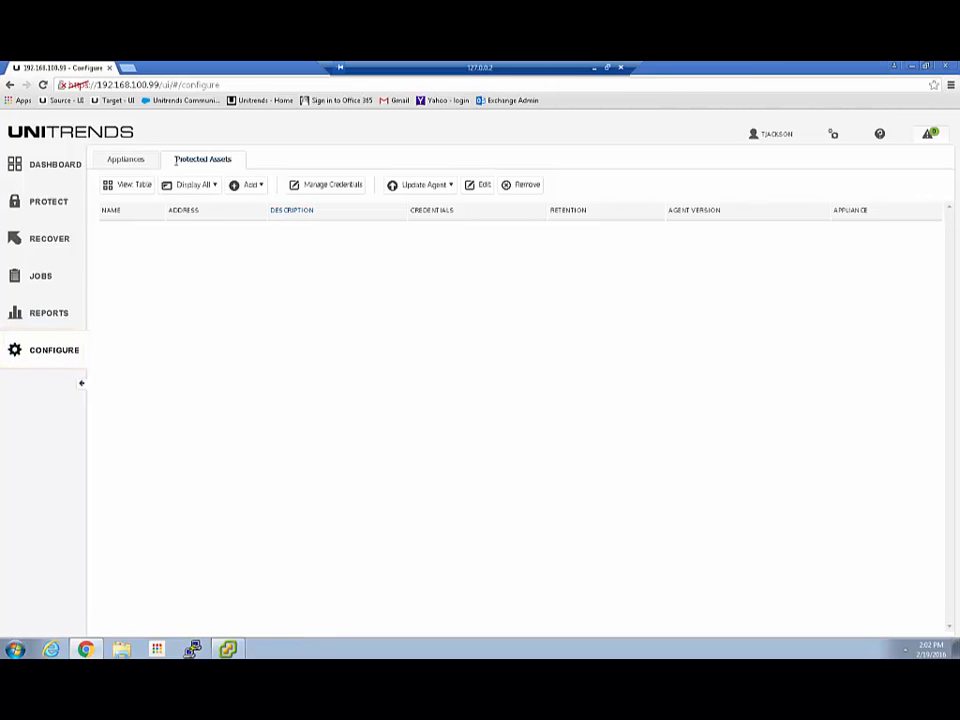
left_click(119, 160)
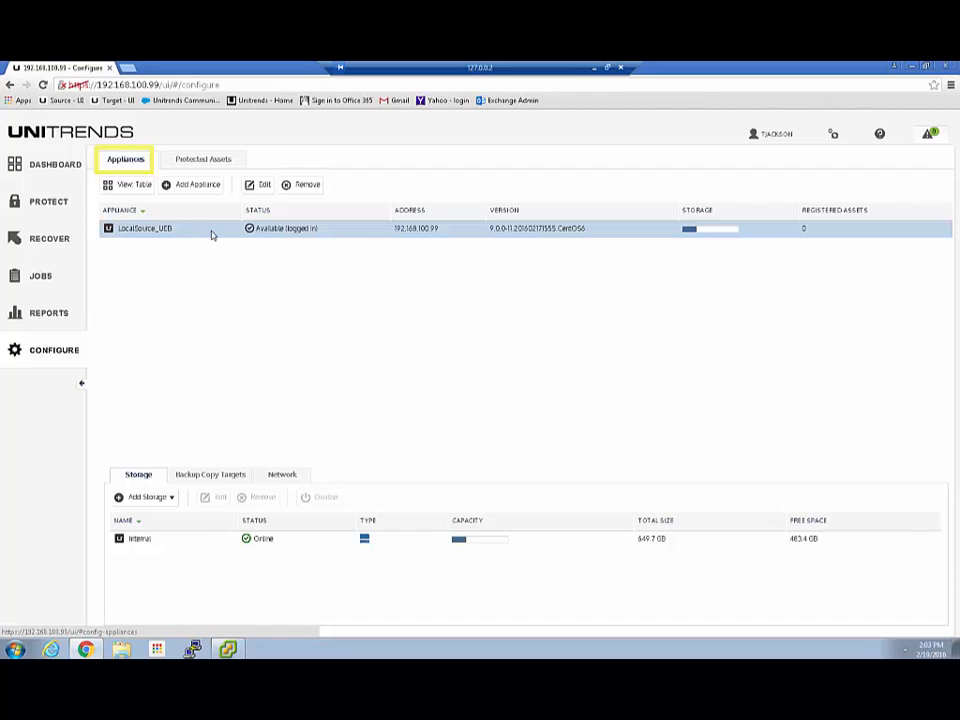
left_click(200, 160)
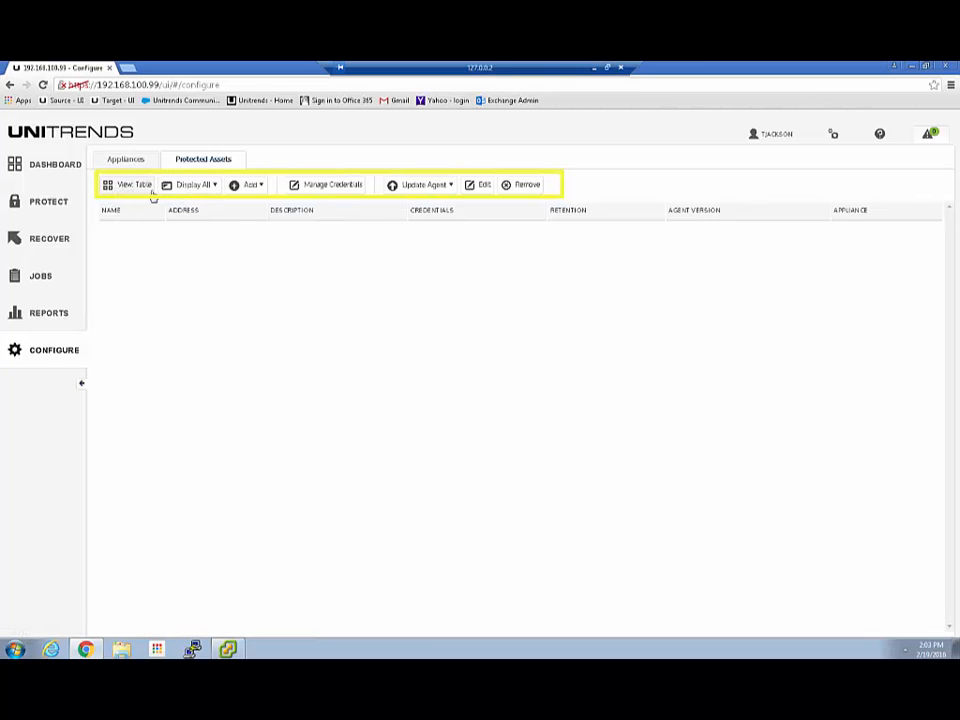
left_click(259, 186)
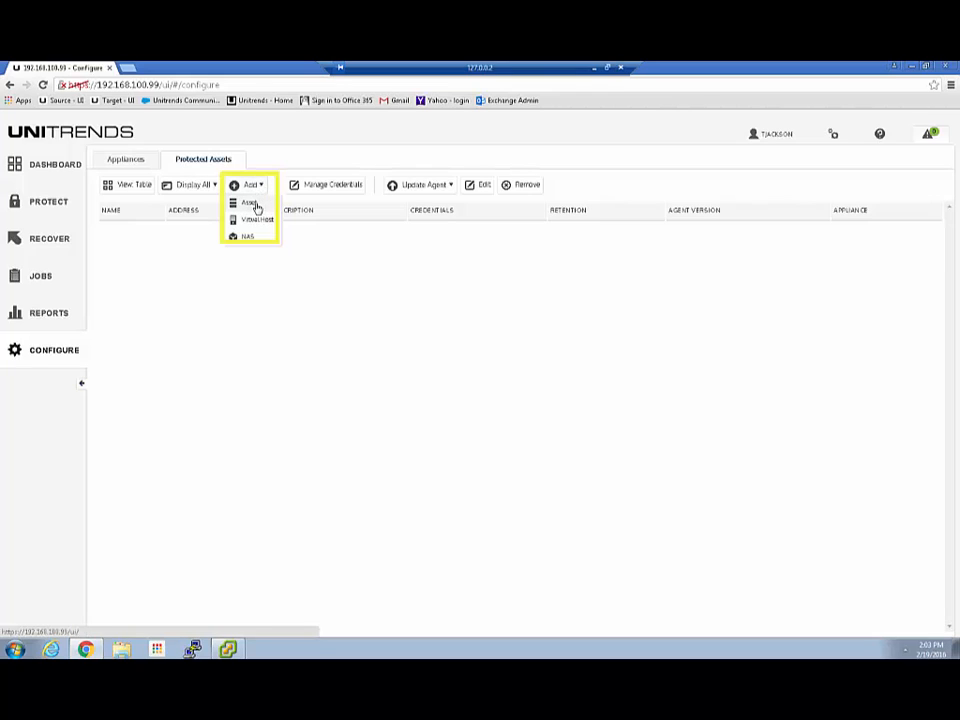
left_click(343, 209)
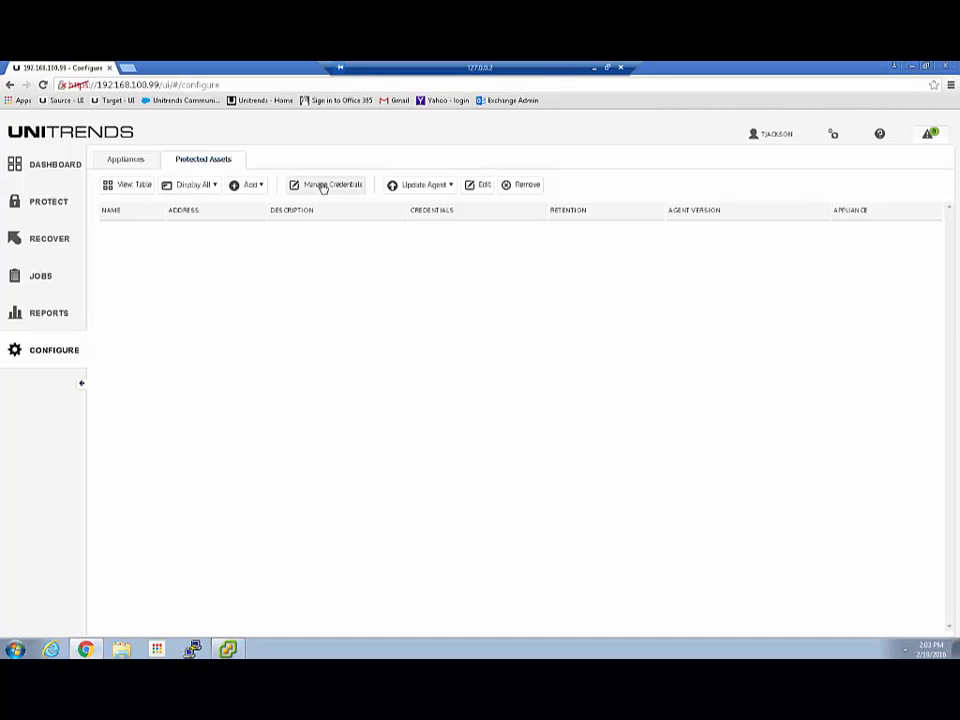
In Manage Credentials, save a Local Admin credential with username administrator and its password.
left_click(323, 187)
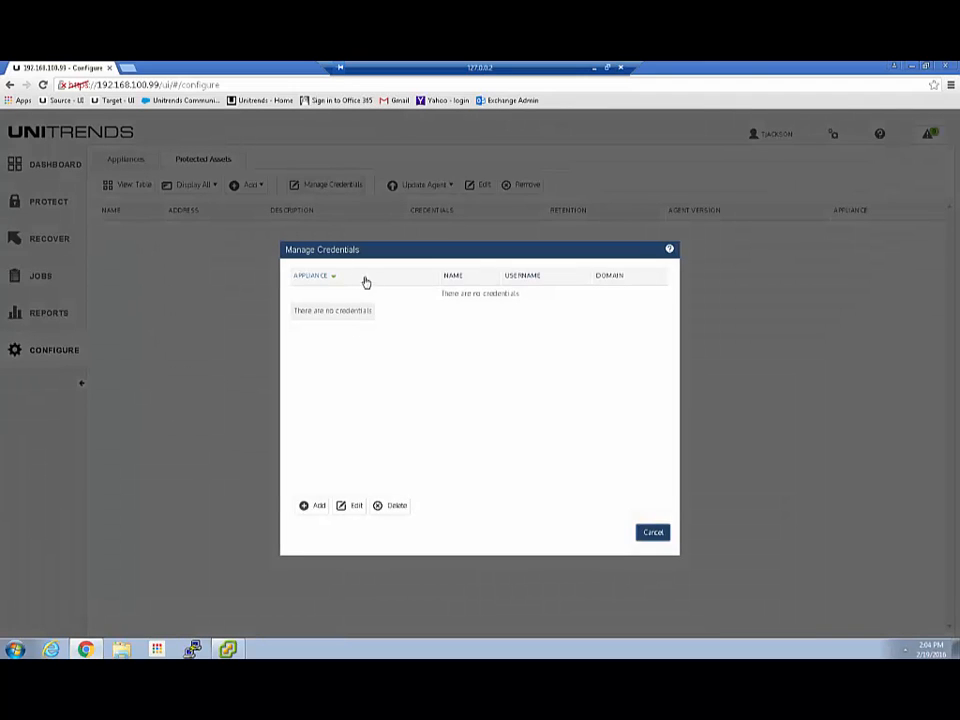
left_click(309, 507)
left_click(445, 288)
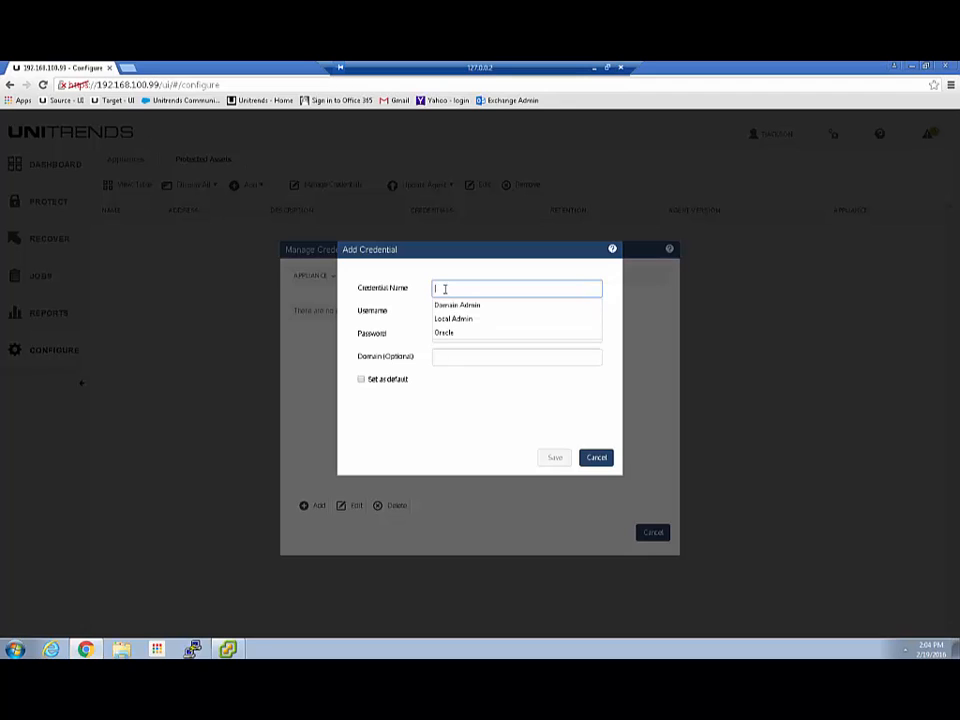
left_click(455, 318)
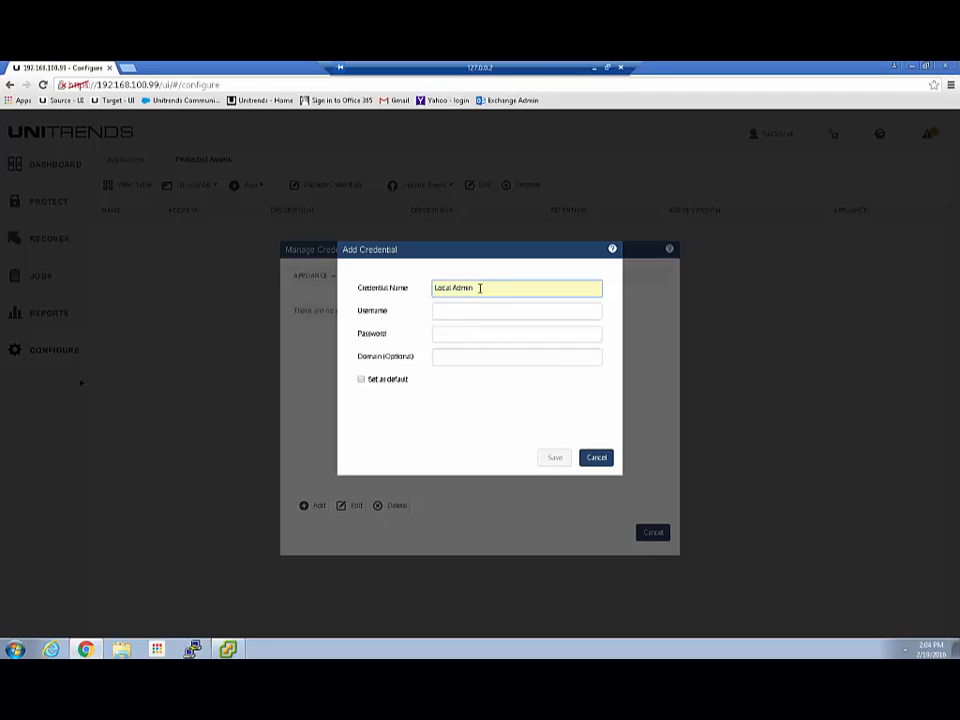
left_click(460, 311)
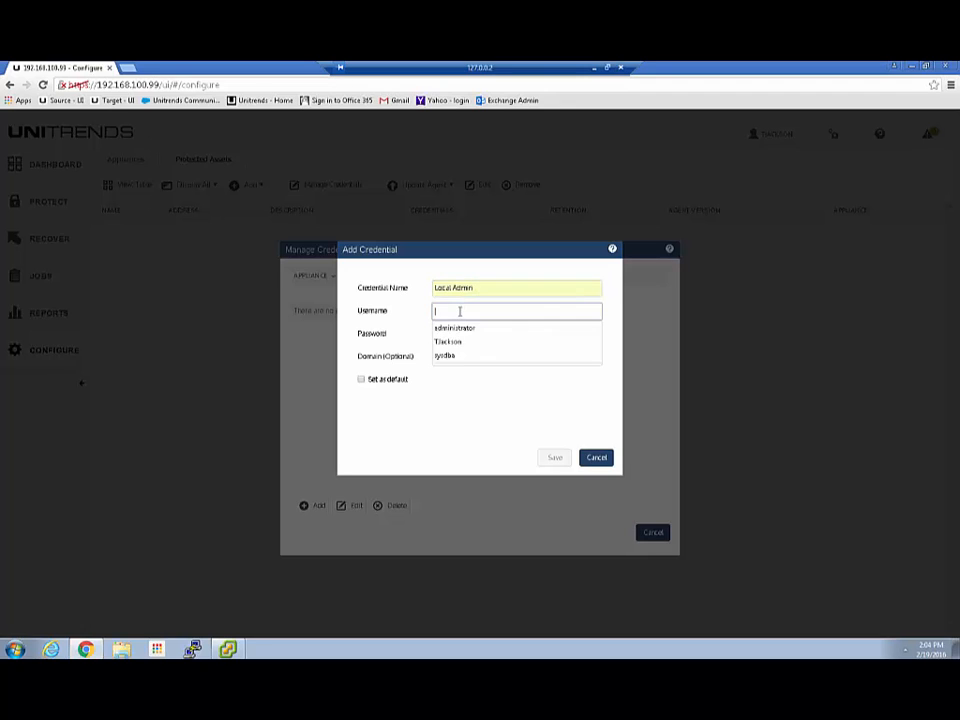
left_click(454, 328)
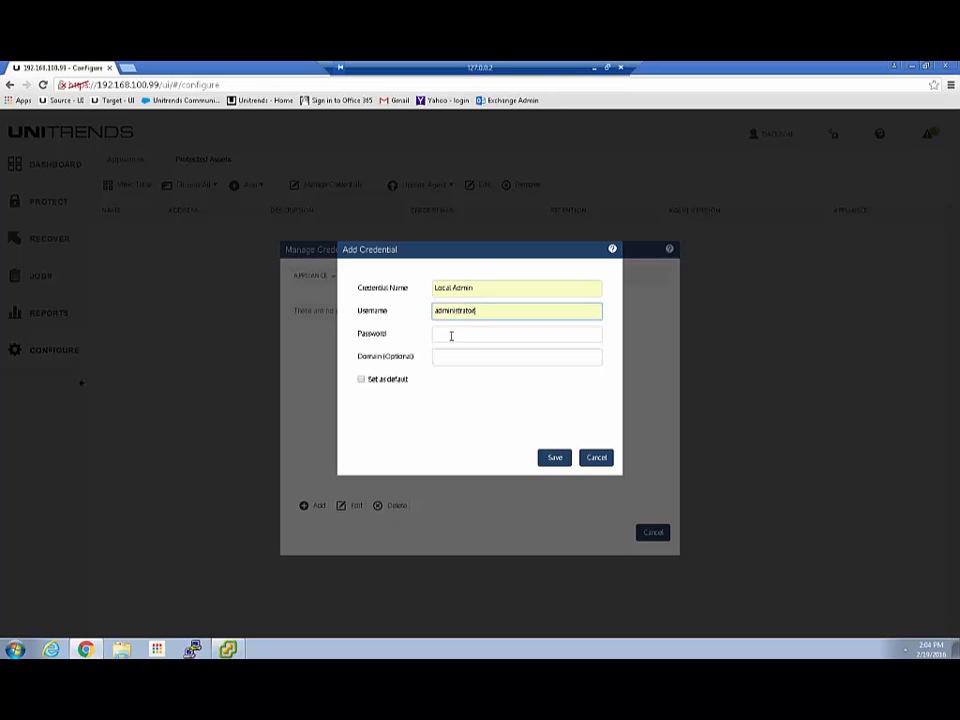
left_click(451, 336)
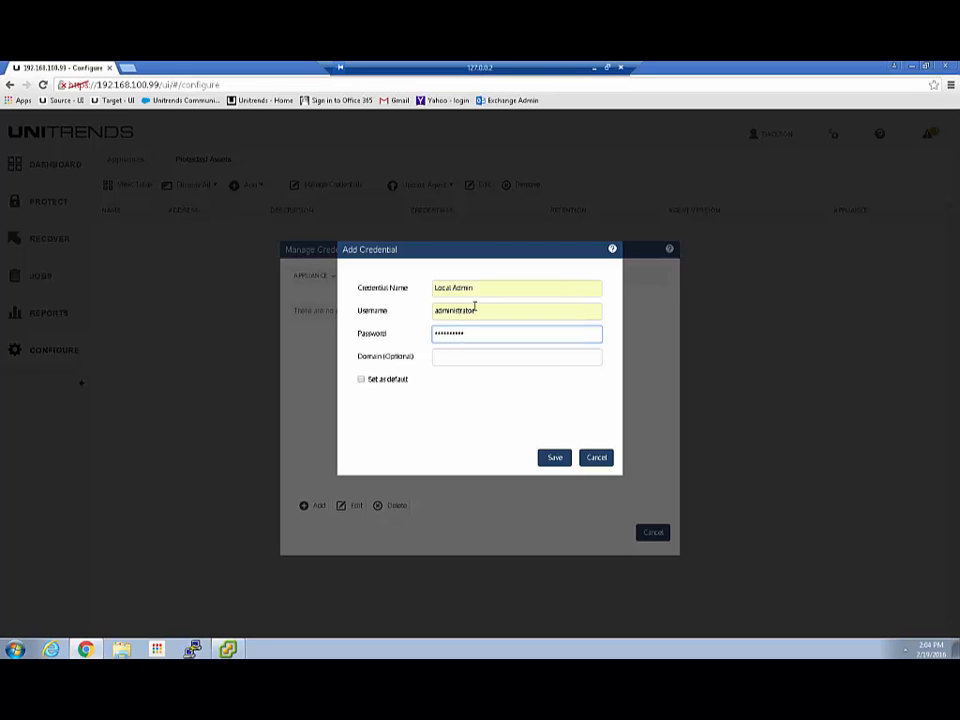
left_click(460, 355)
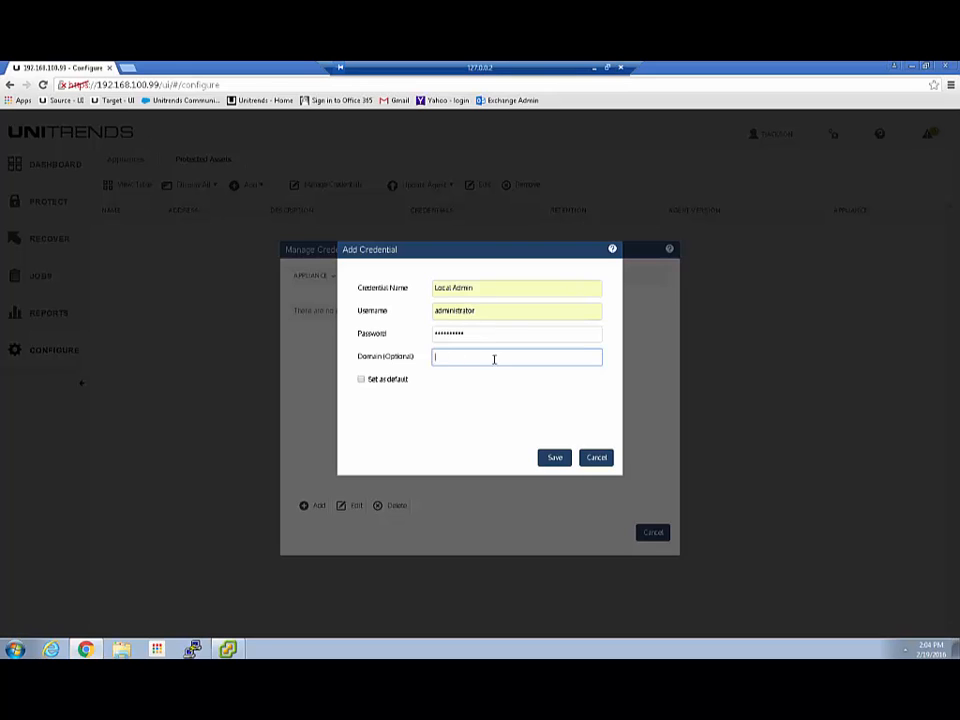
left_click(554, 458)
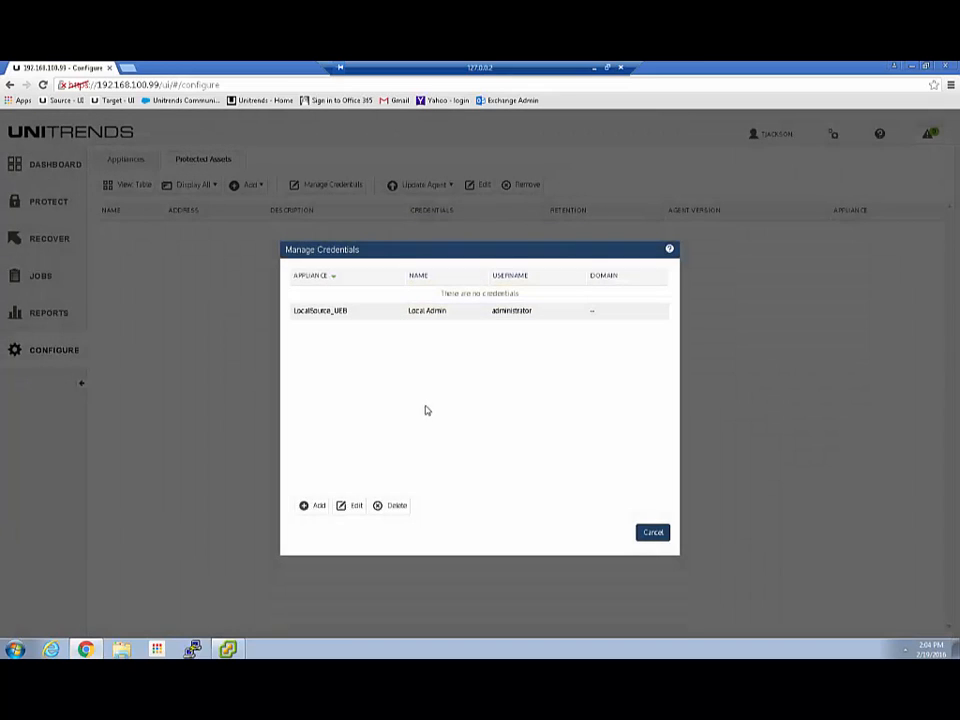
left_click(313, 507)
left_click(454, 291)
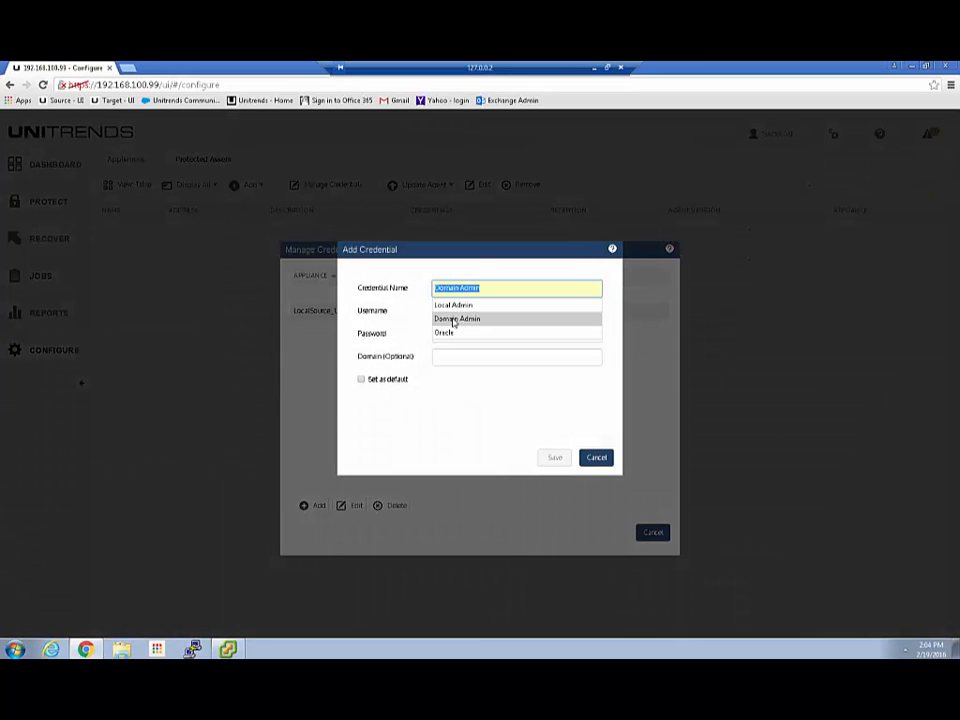
left_click(454, 318)
left_click(440, 313)
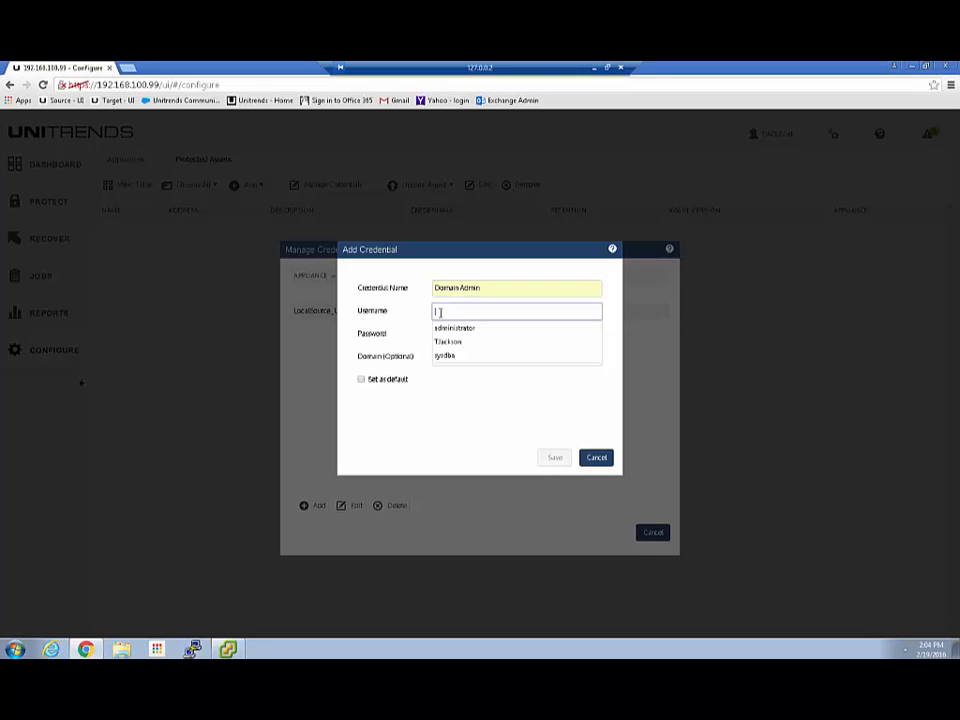
left_click(447, 327)
left_click(448, 335)
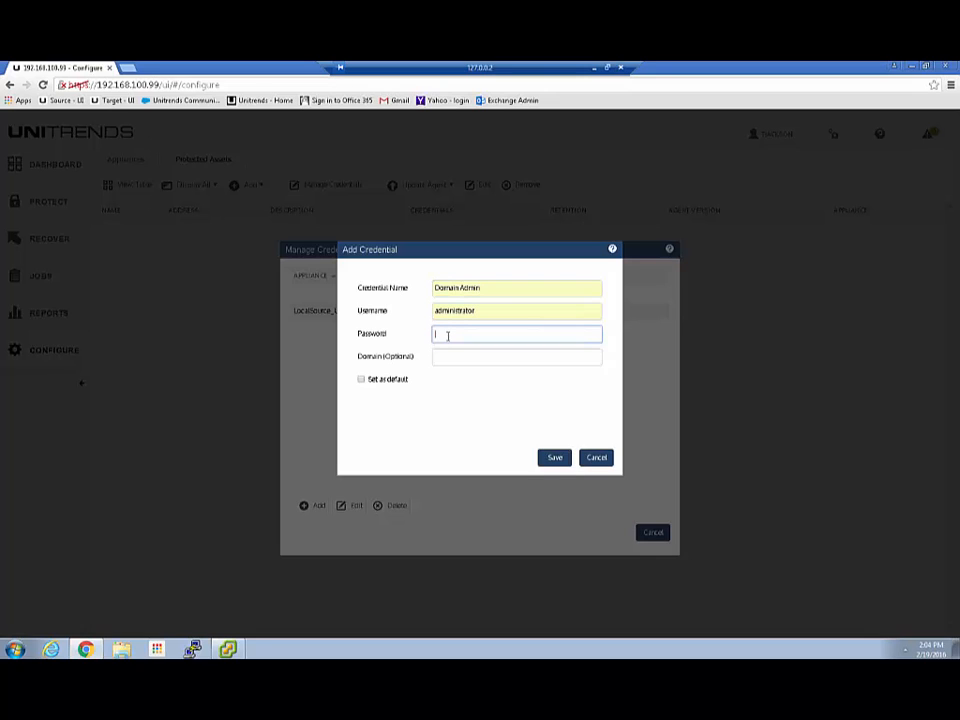
left_click(440, 356)
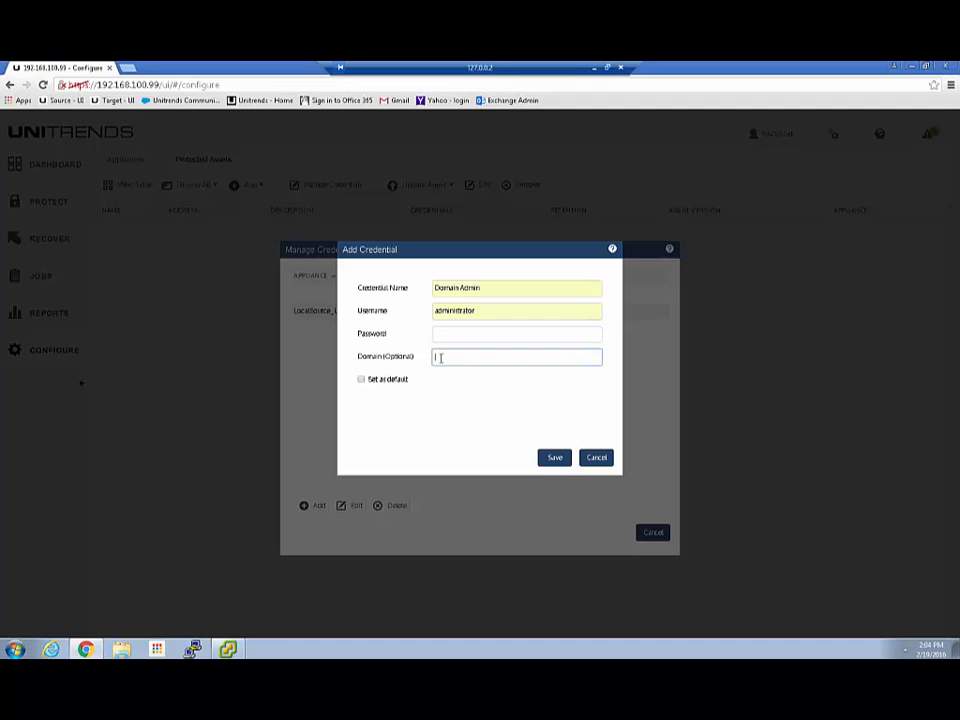
left_click(445, 375)
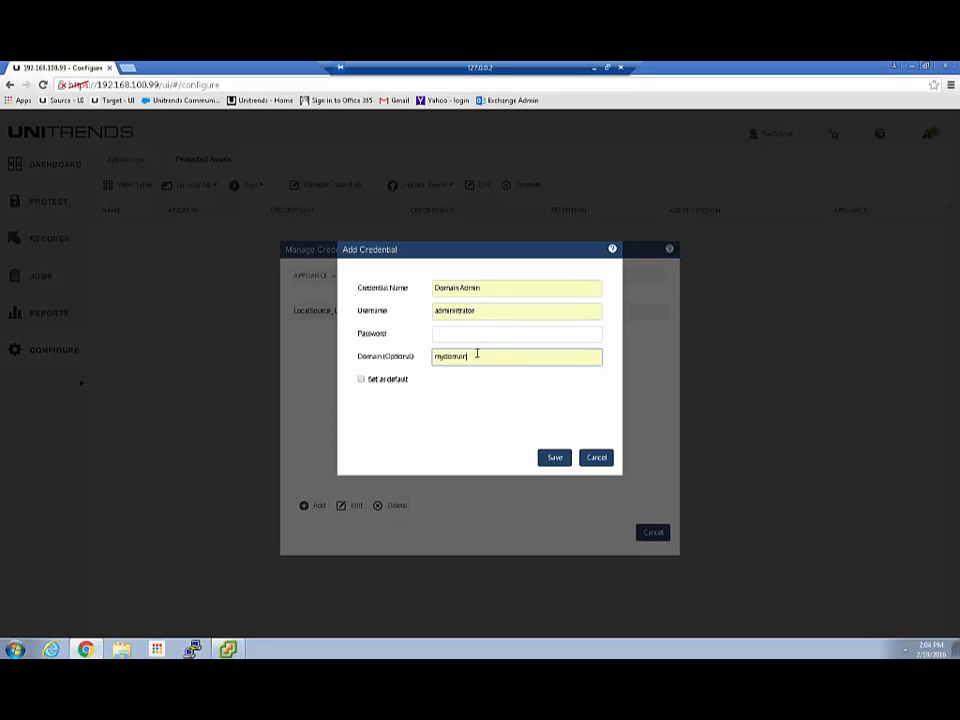
left_click(460, 333)
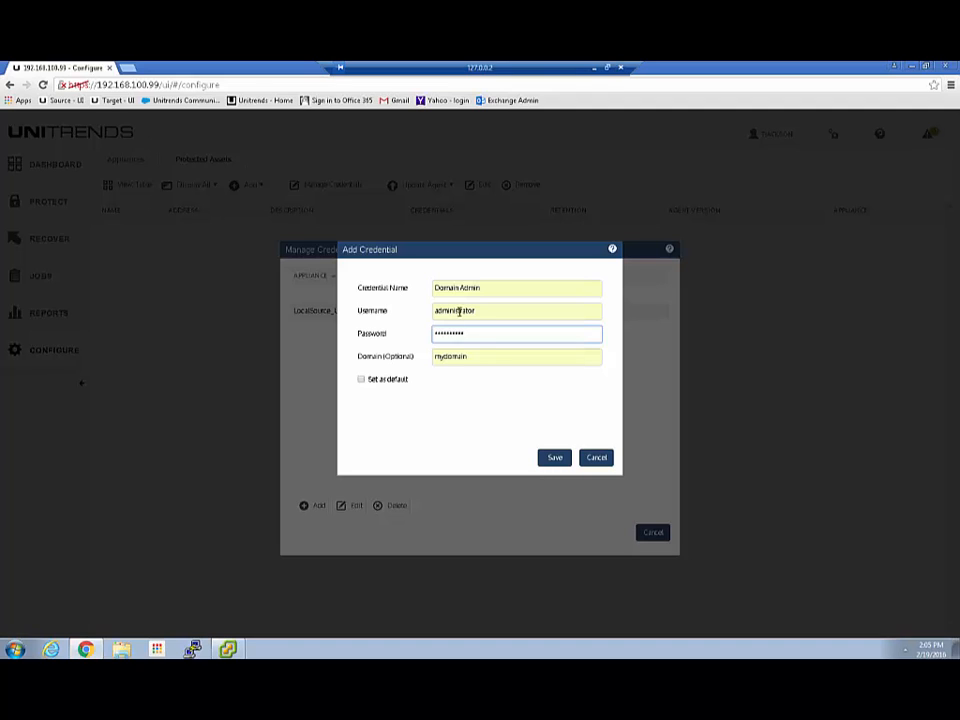
left_click(367, 384)
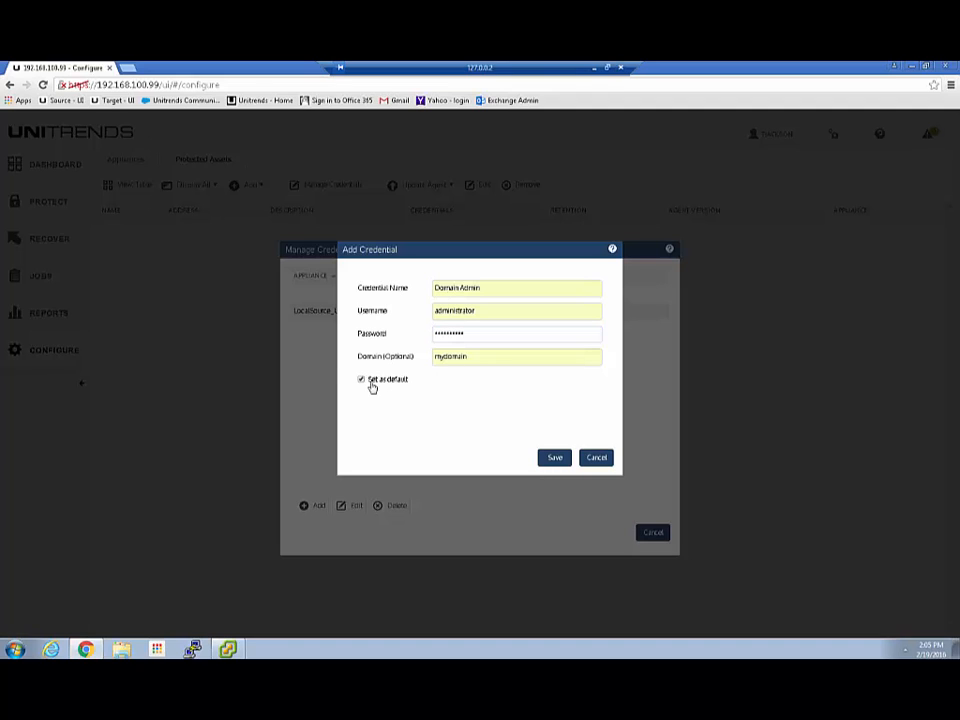
left_click(556, 458)
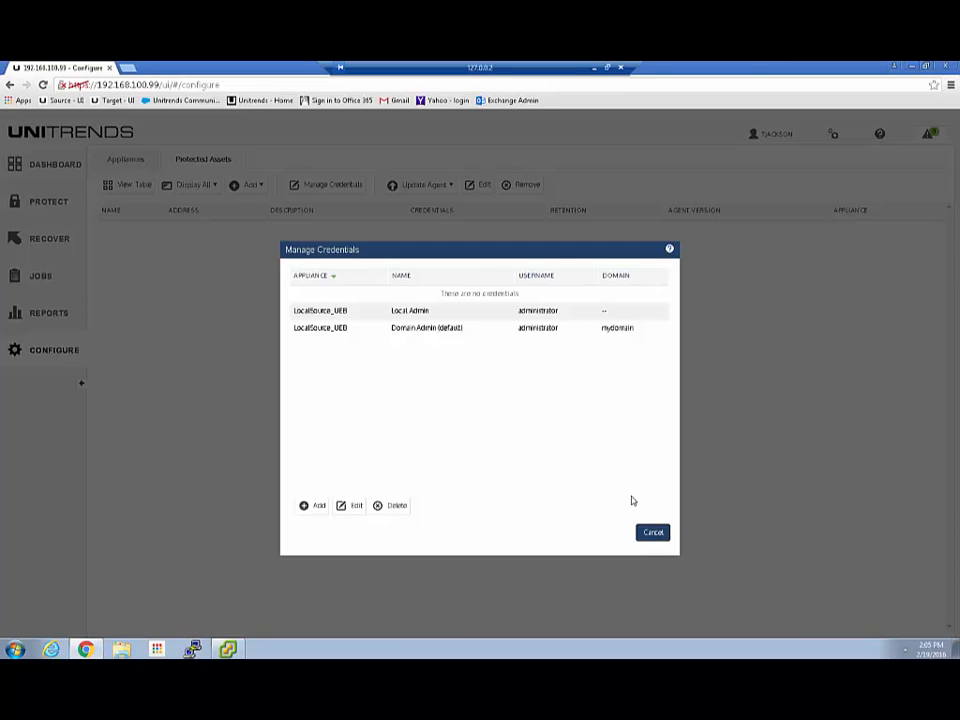
Add a VMware virtual host at 192.168.100.253 with username administrator and its password.
left_click(651, 534)
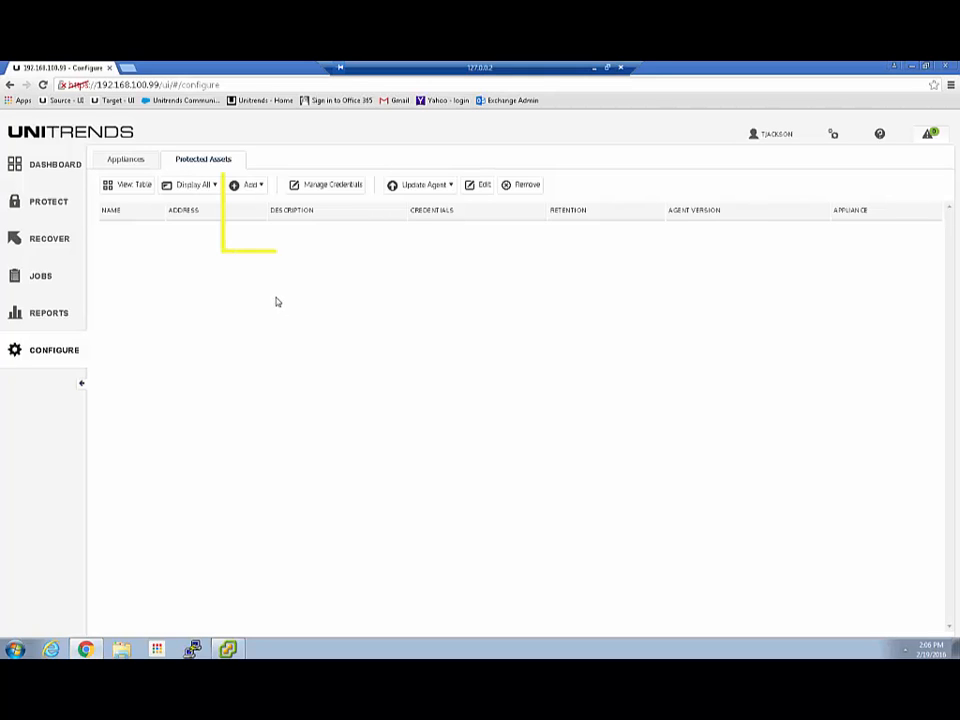
left_click(259, 186)
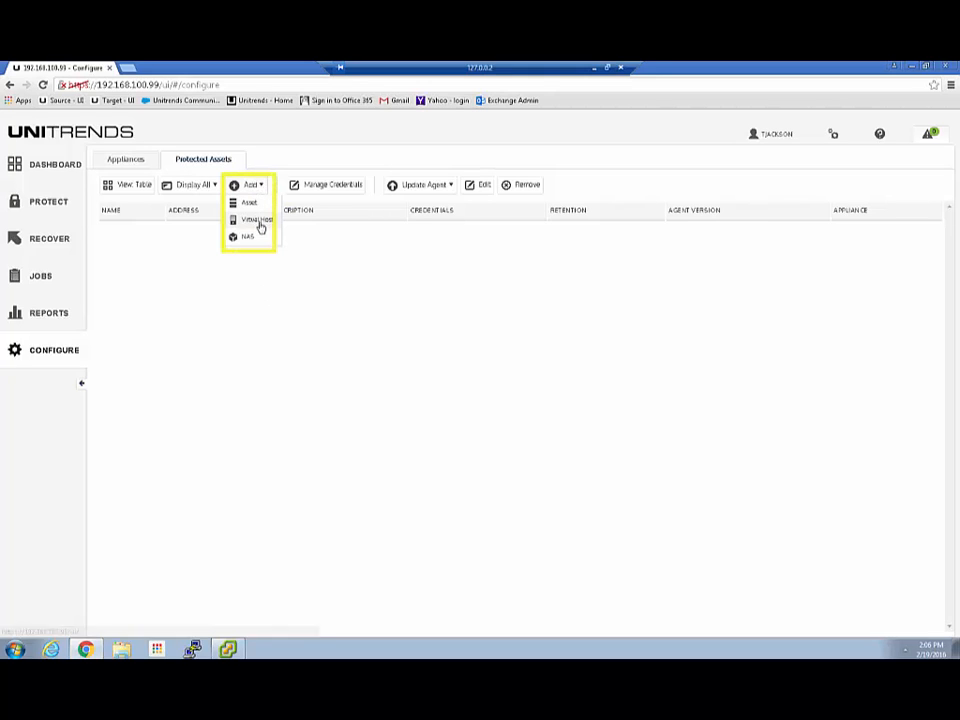
left_click(252, 220)
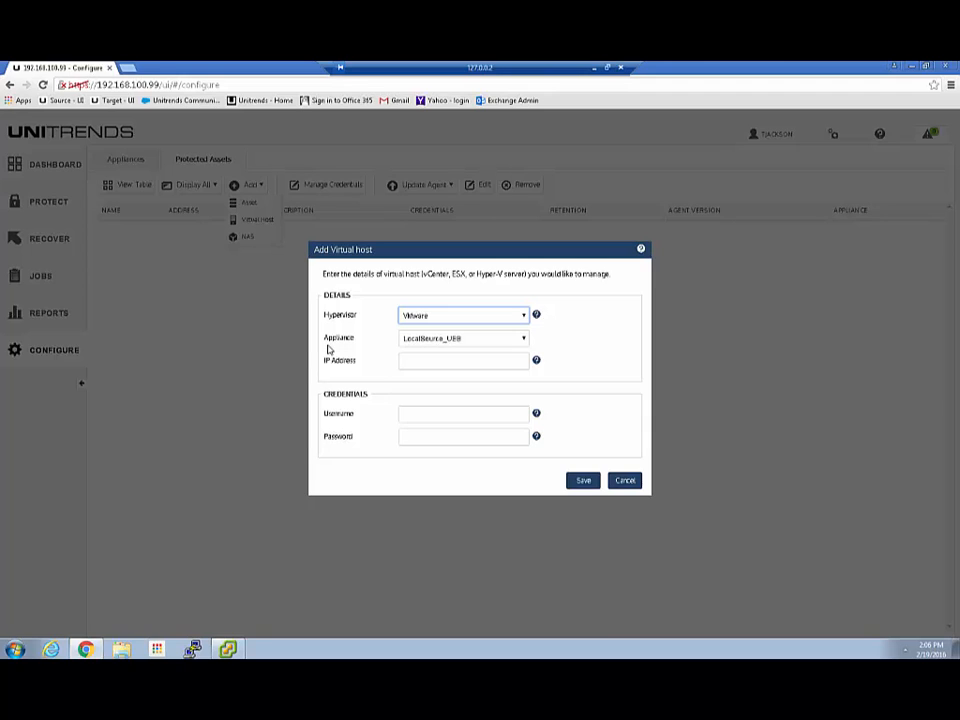
left_click(416, 362)
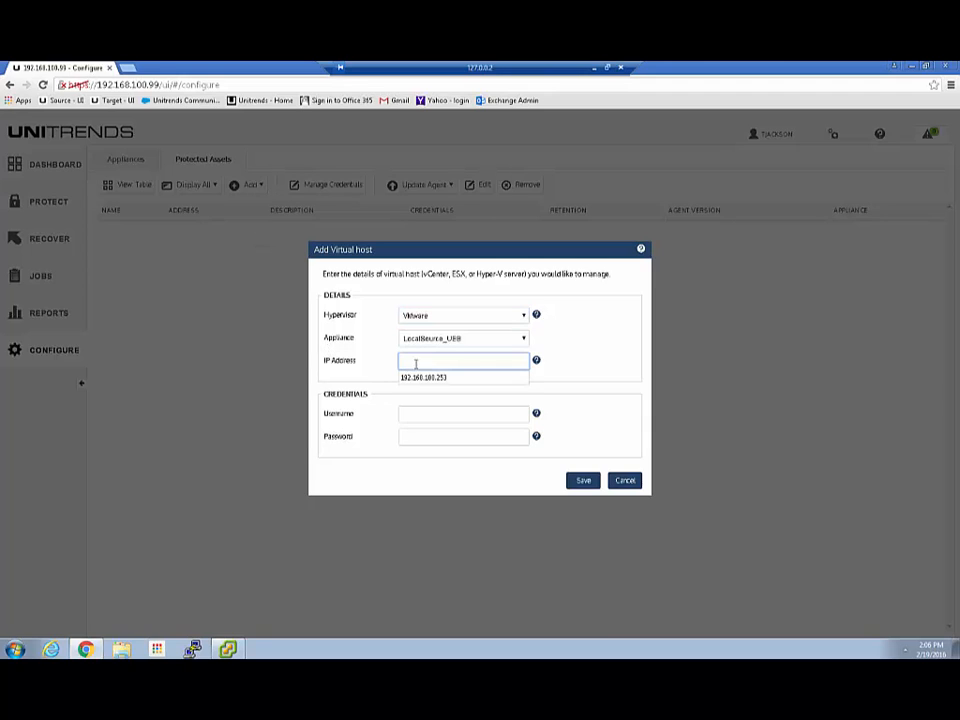
left_click(423, 378)
left_click(411, 416)
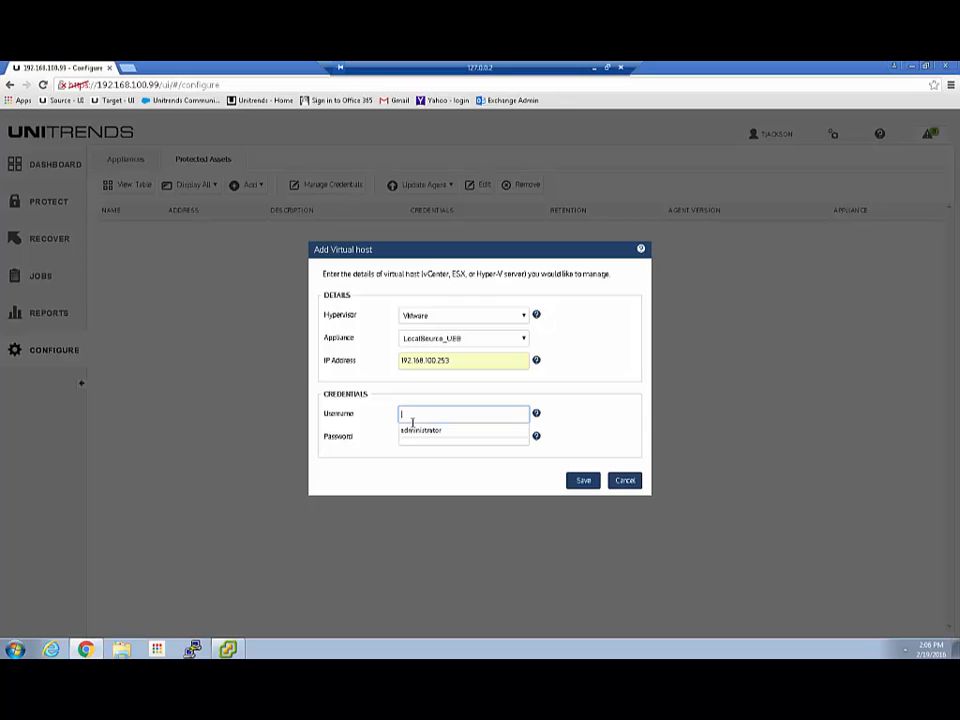
left_click(414, 433)
left_click(410, 437)
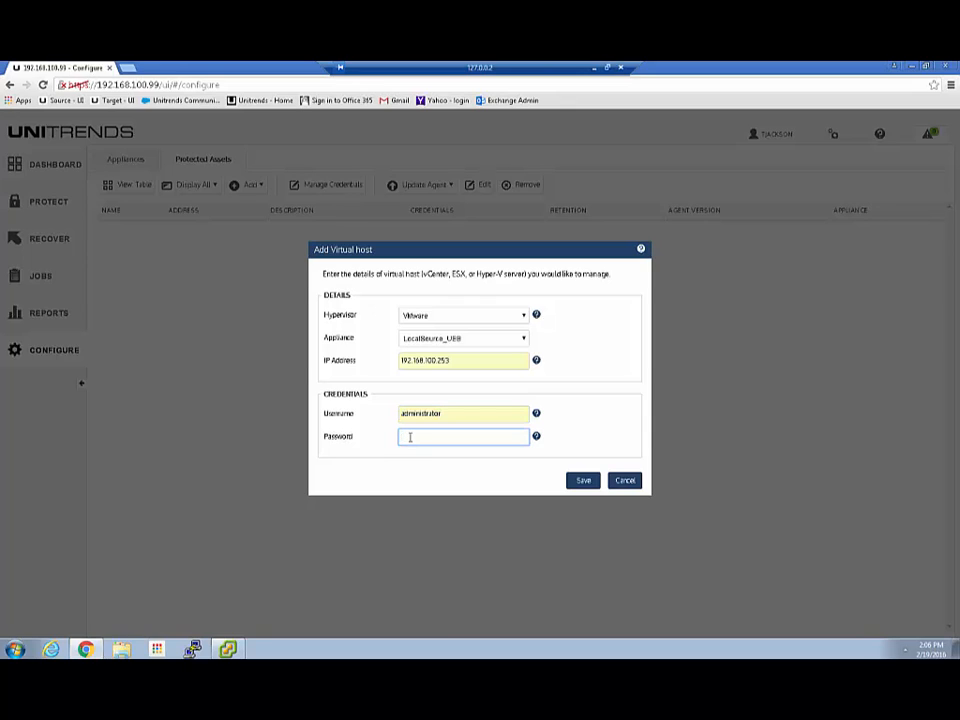
type("••••••••••")
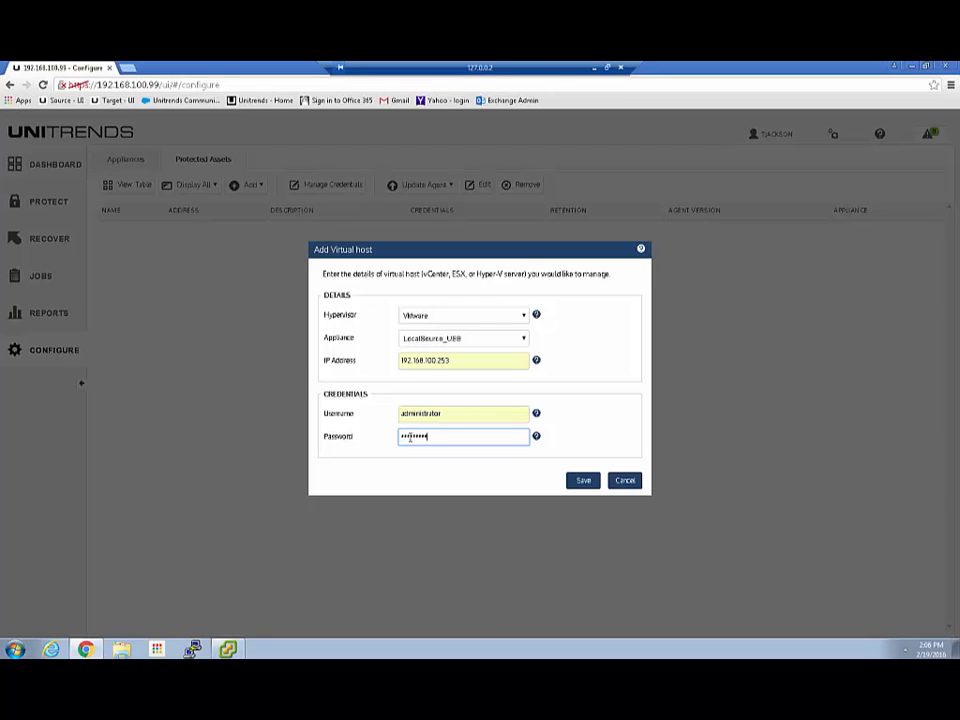
left_click(584, 482)
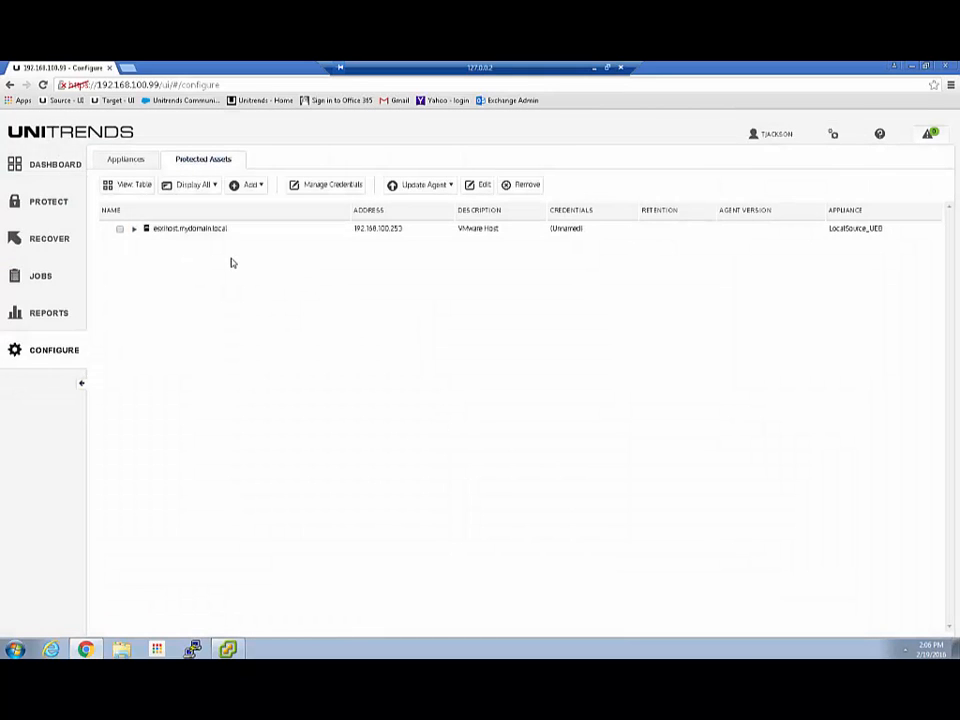
Expand esxhost.mydomain.local to list its seven VMs, including DomainController1 and SQL-Sharepoint1.
left_click(134, 229)
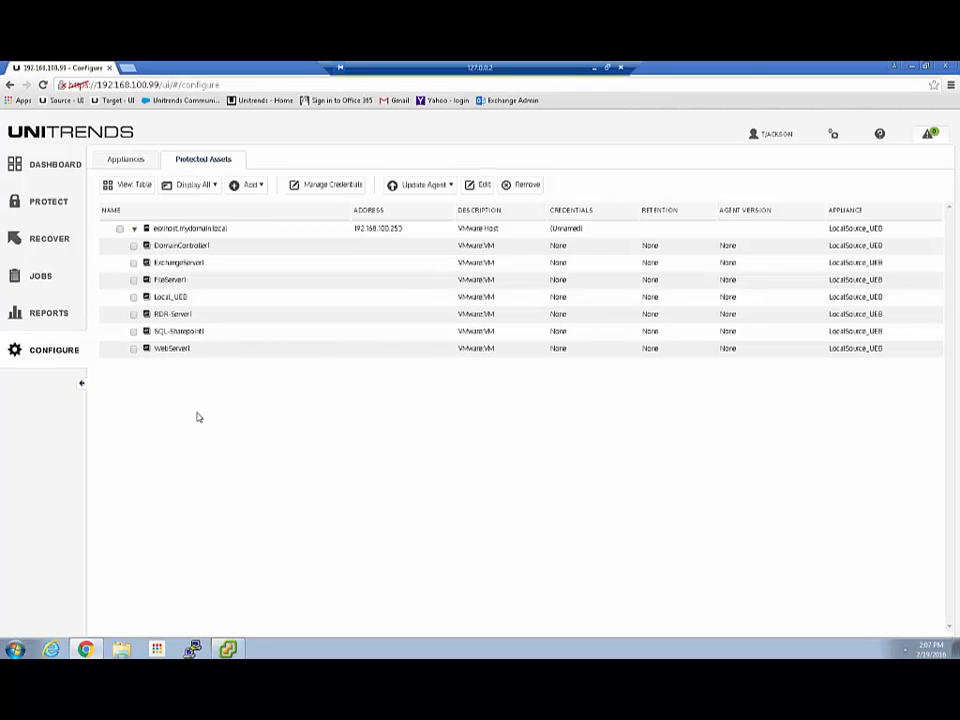
left_click(256, 186)
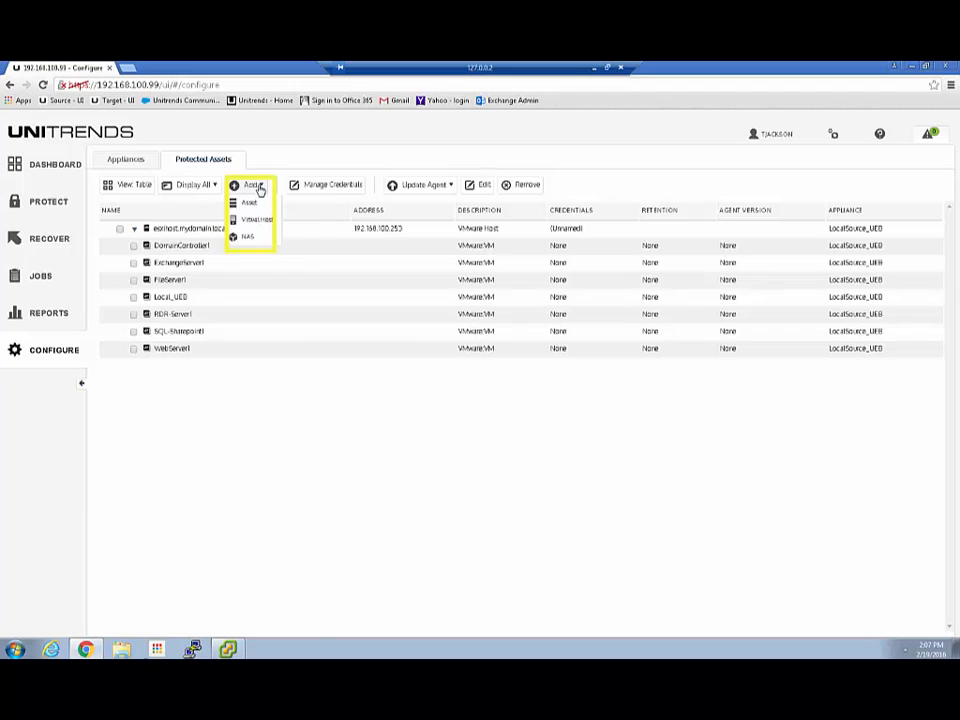
left_click(249, 222)
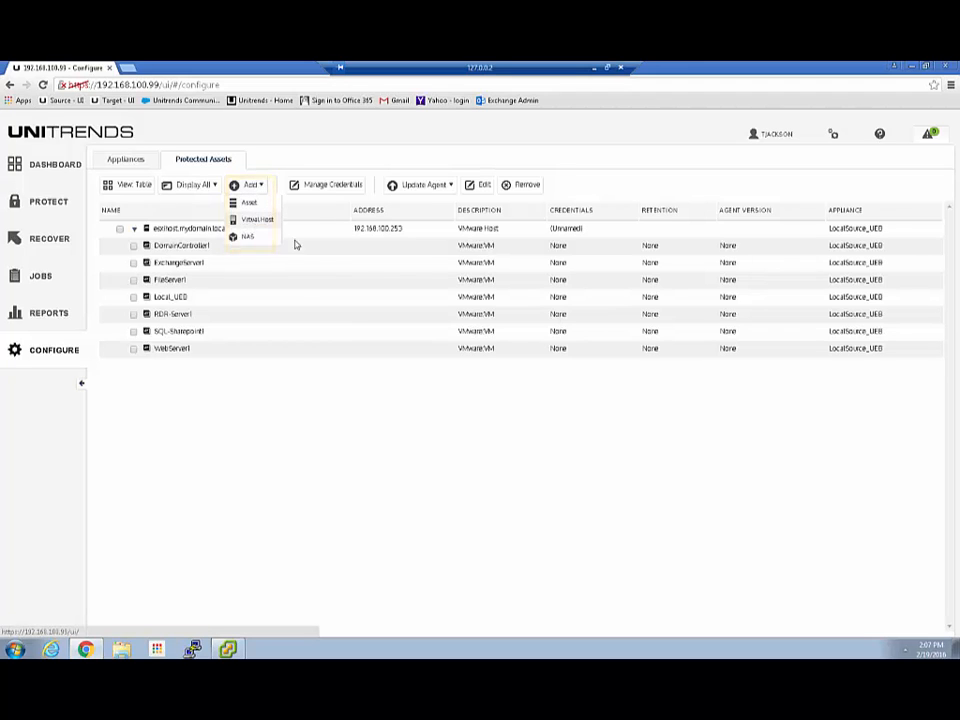
left_click(503, 318)
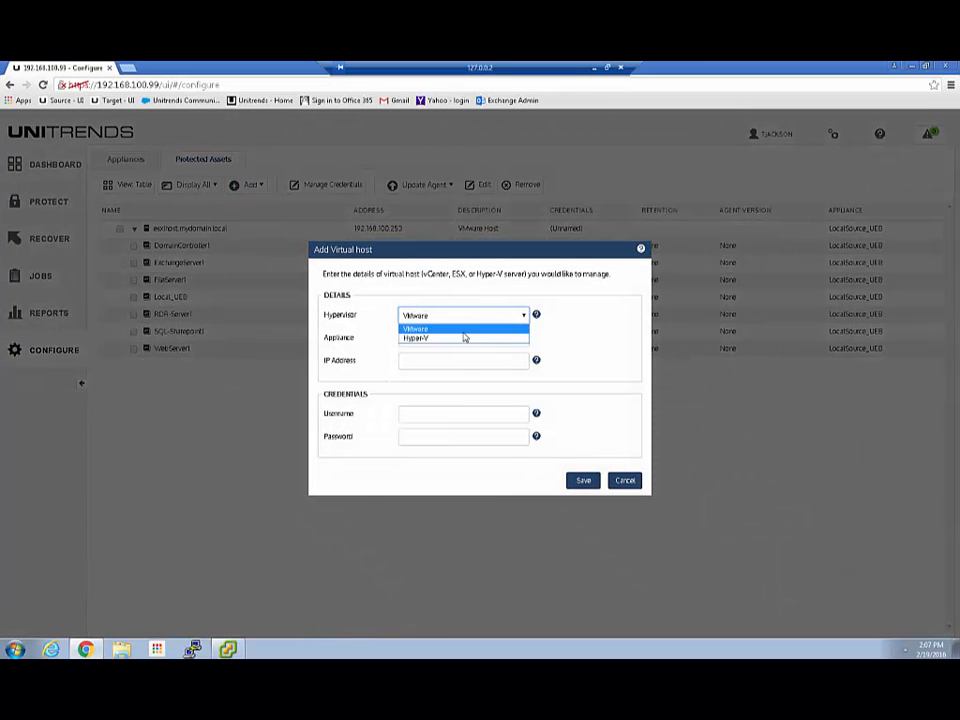
left_click(463, 339)
left_click(416, 362)
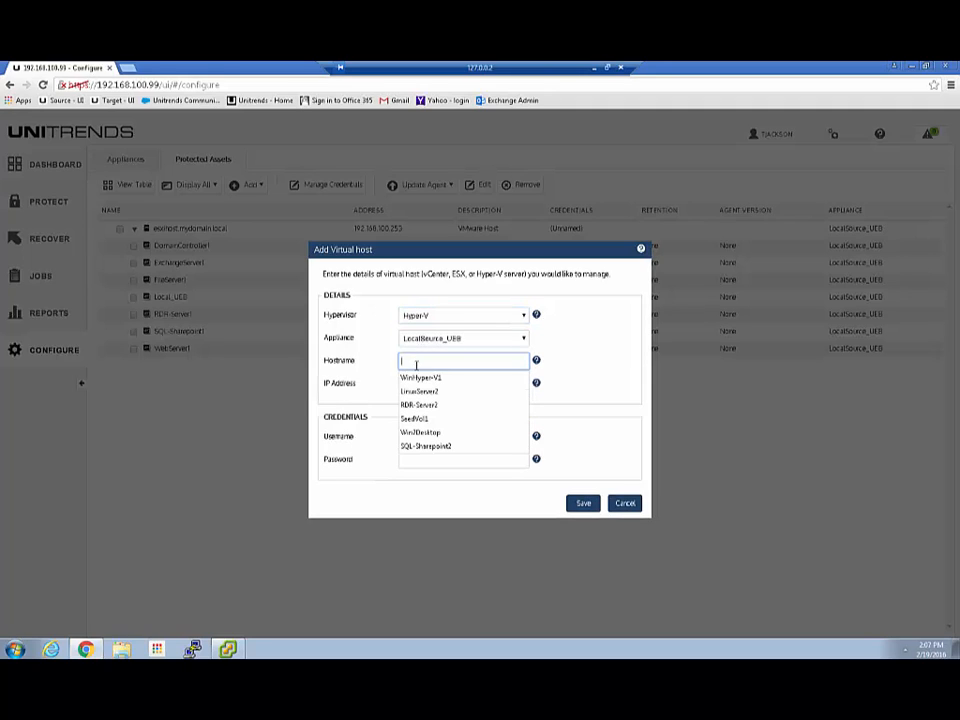
left_click(418, 377)
left_click(414, 383)
left_click(414, 384)
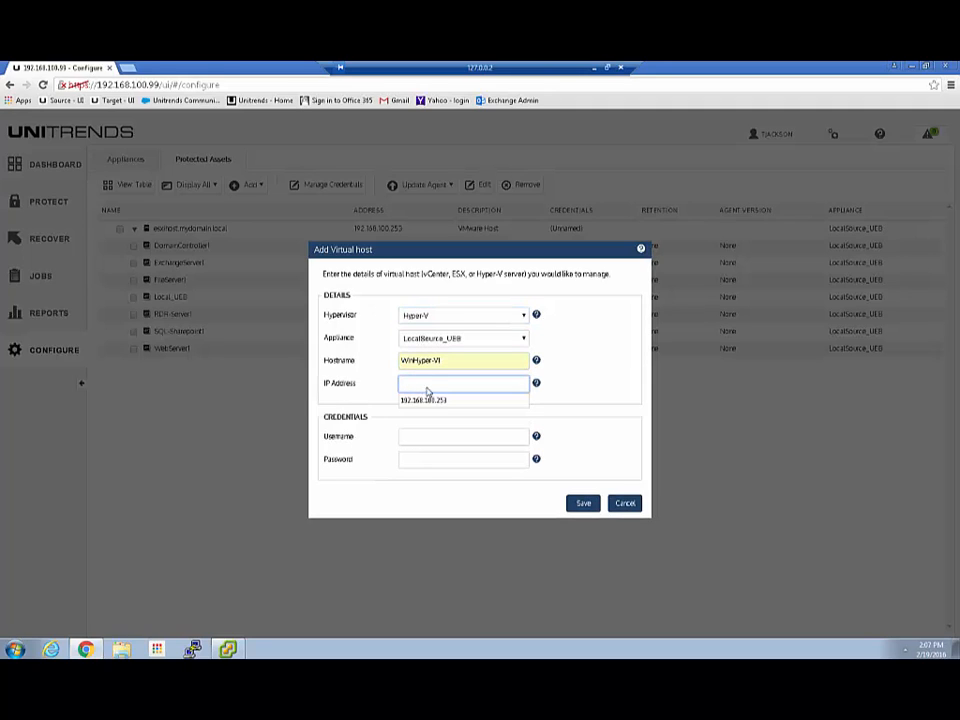
left_click(429, 401)
left_click_drag(437, 384, 521, 391)
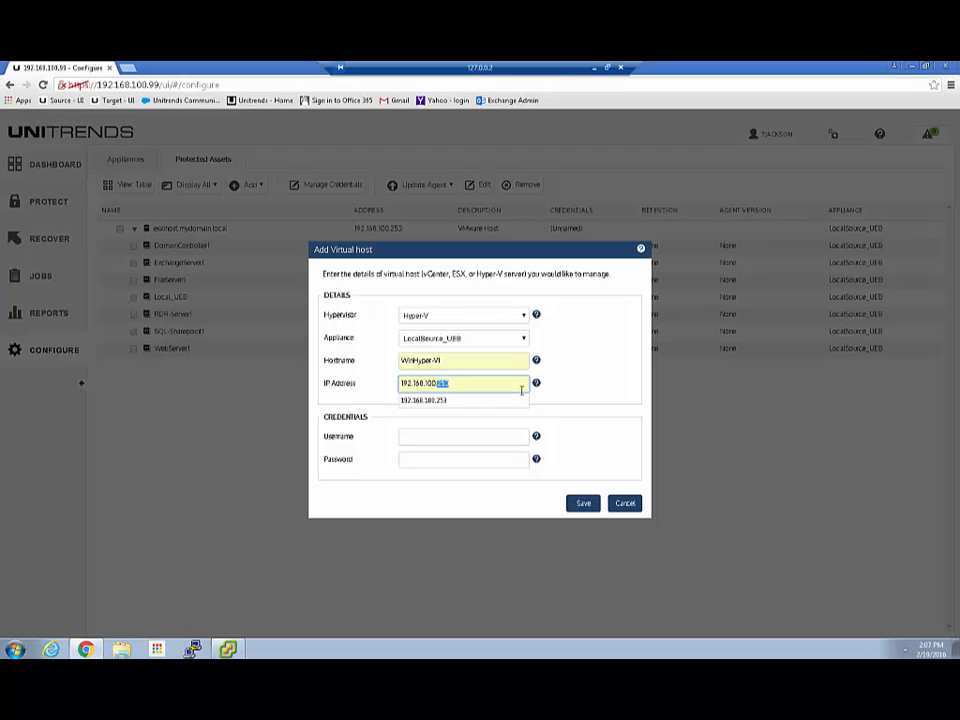
type("11")
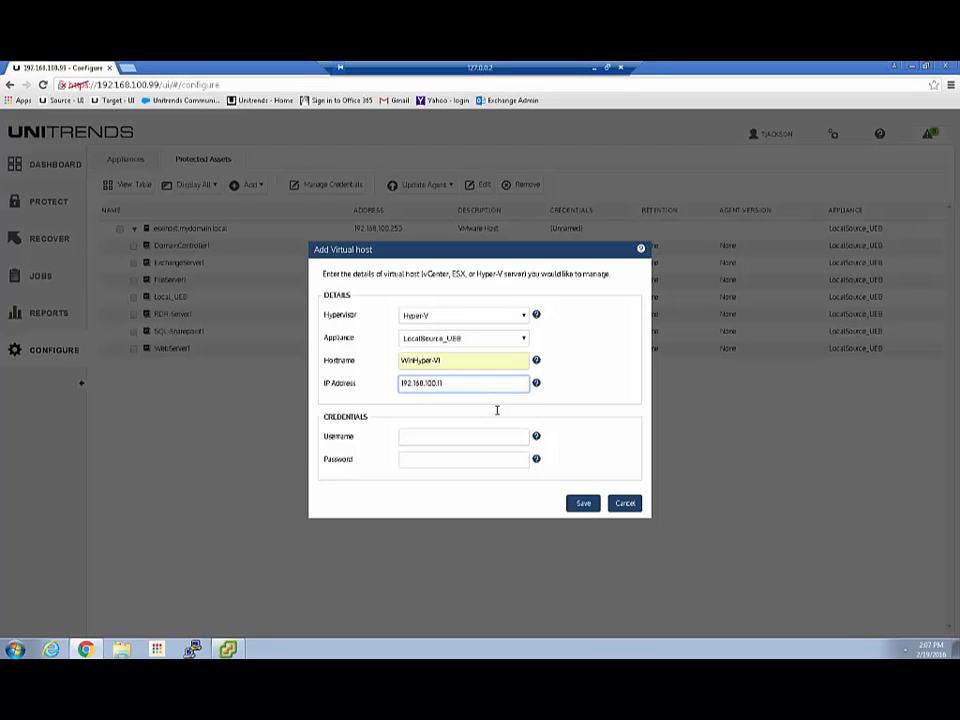
left_click(433, 437)
left_click(418, 455)
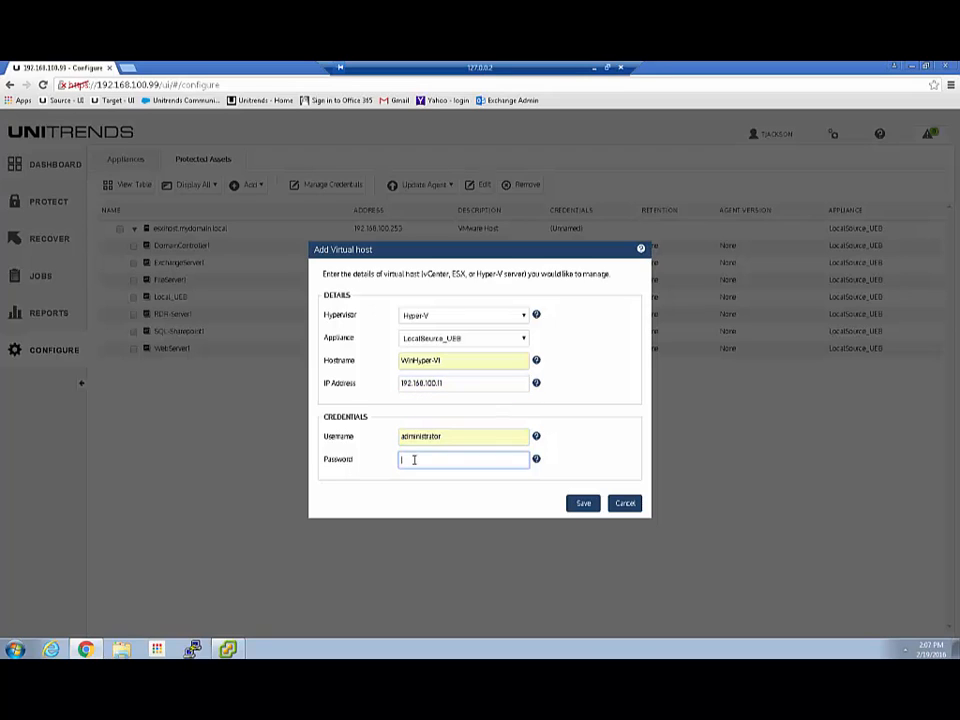
type("password12")
left_click(584, 503)
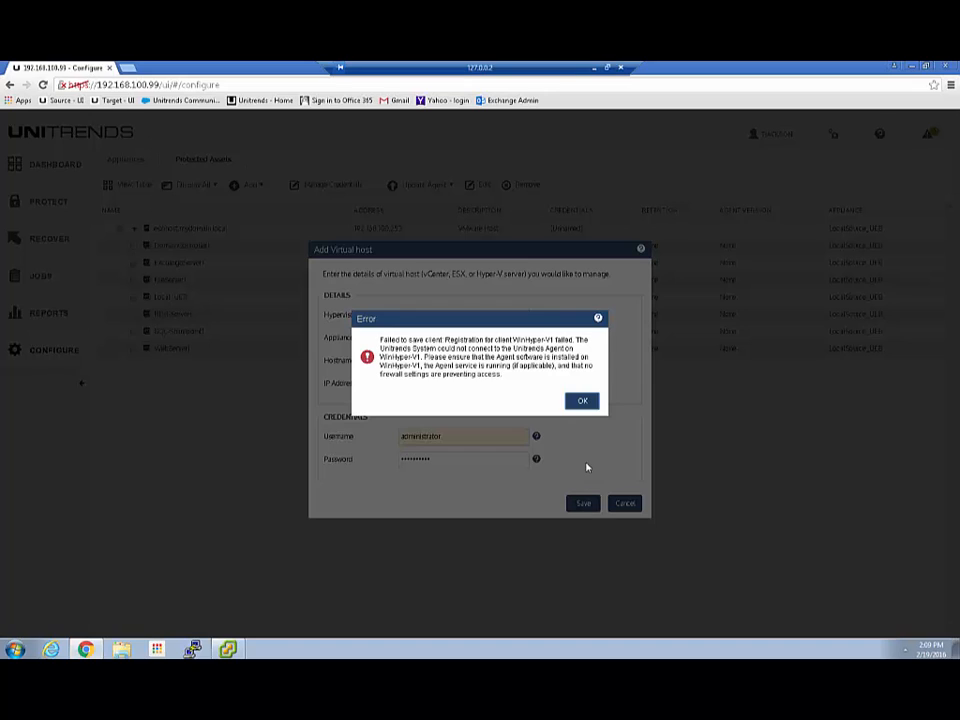
left_click(582, 403)
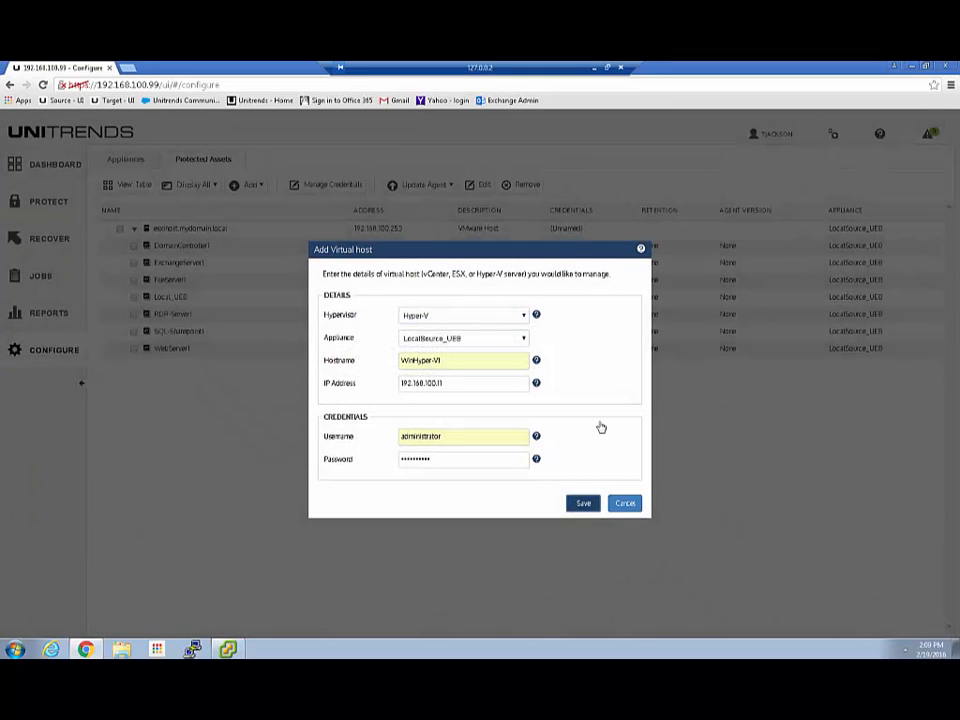
left_click(520, 318)
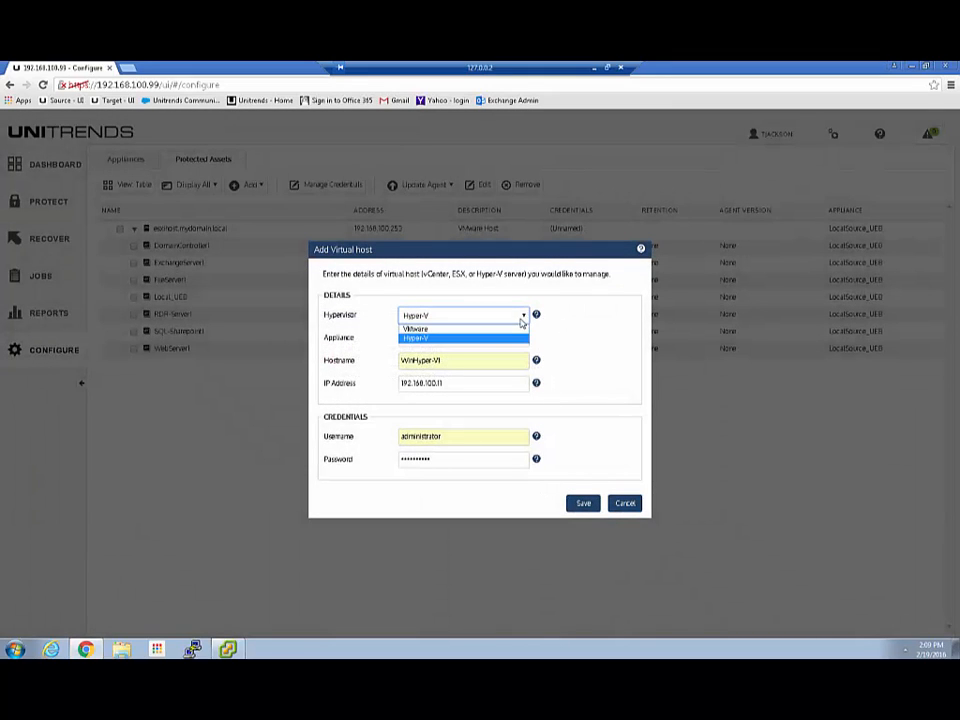
left_click(435, 337)
left_click(414, 316)
left_click(416, 328)
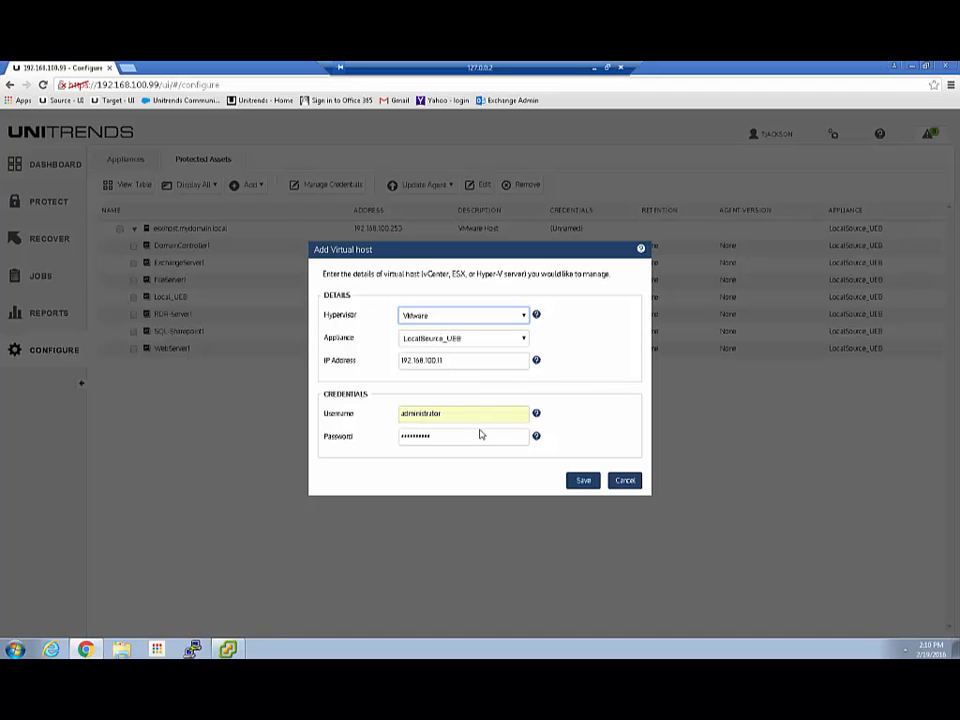
left_click(626, 484)
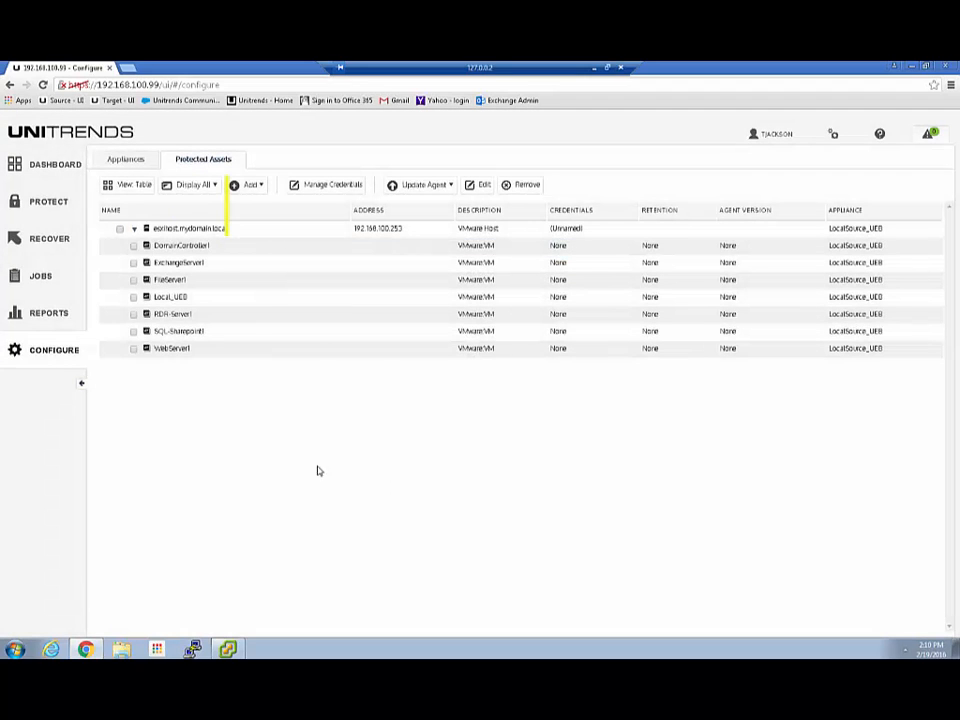
Add asset WinHyper-V1 at 192.168.100.11 using the Domain Admin (Default) credentials.
left_click(250, 185)
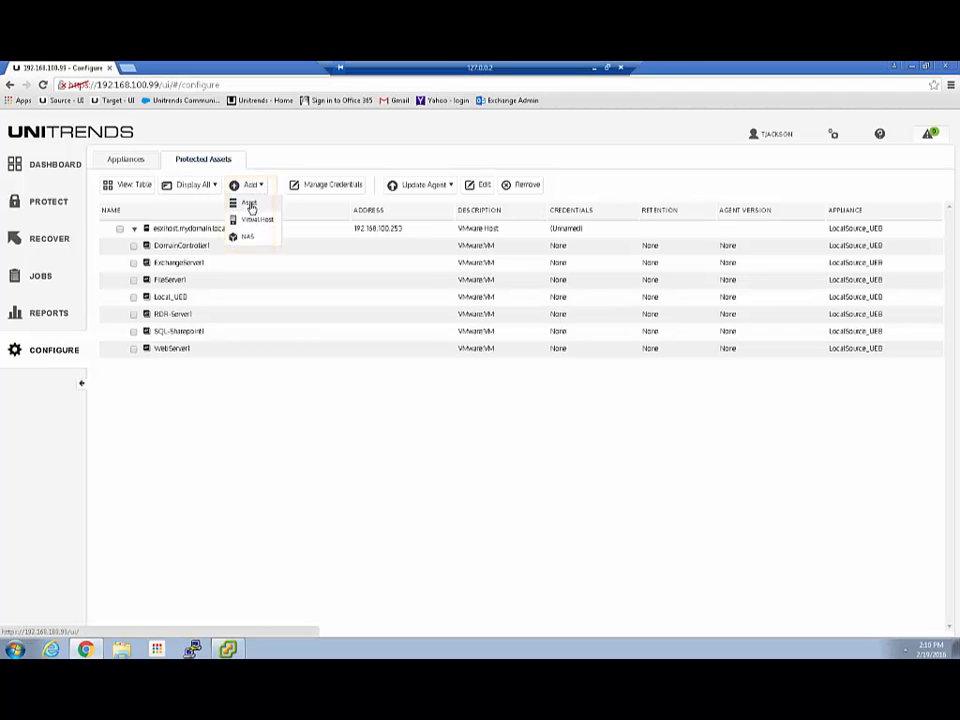
left_click(242, 207)
left_click(414, 241)
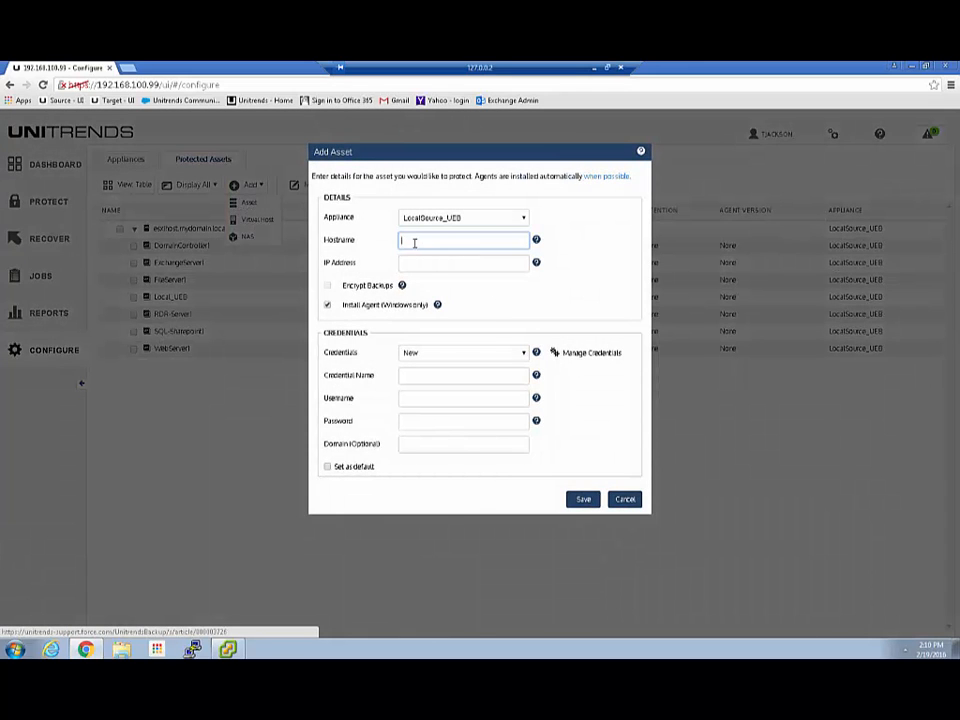
left_click(414, 241)
left_click(421, 256)
left_click(416, 266)
left_click(416, 266)
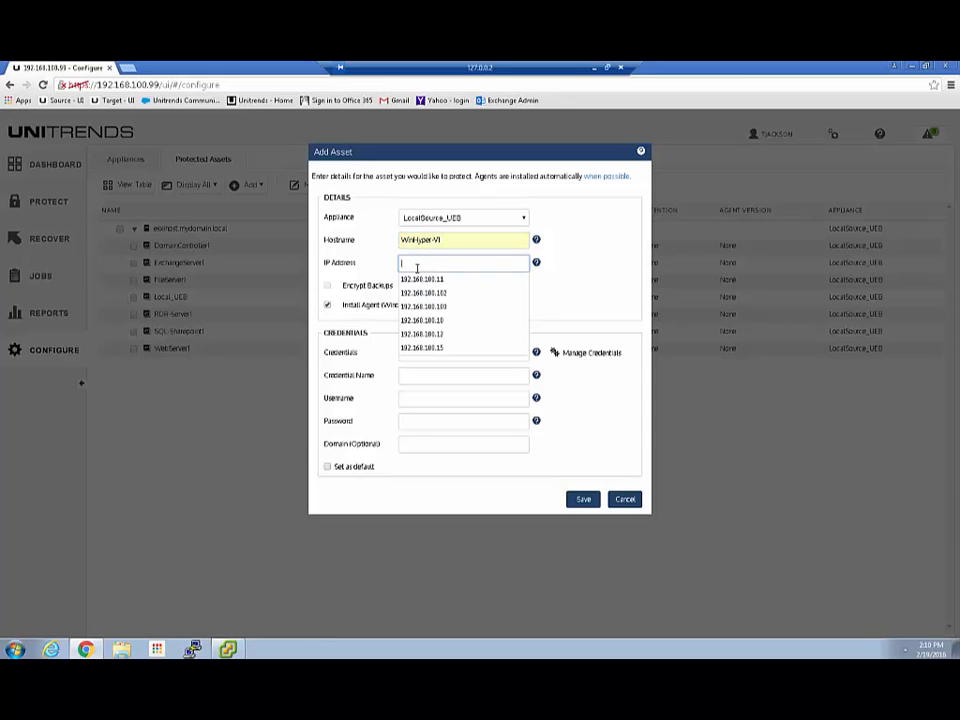
left_click(420, 276)
left_click(428, 355)
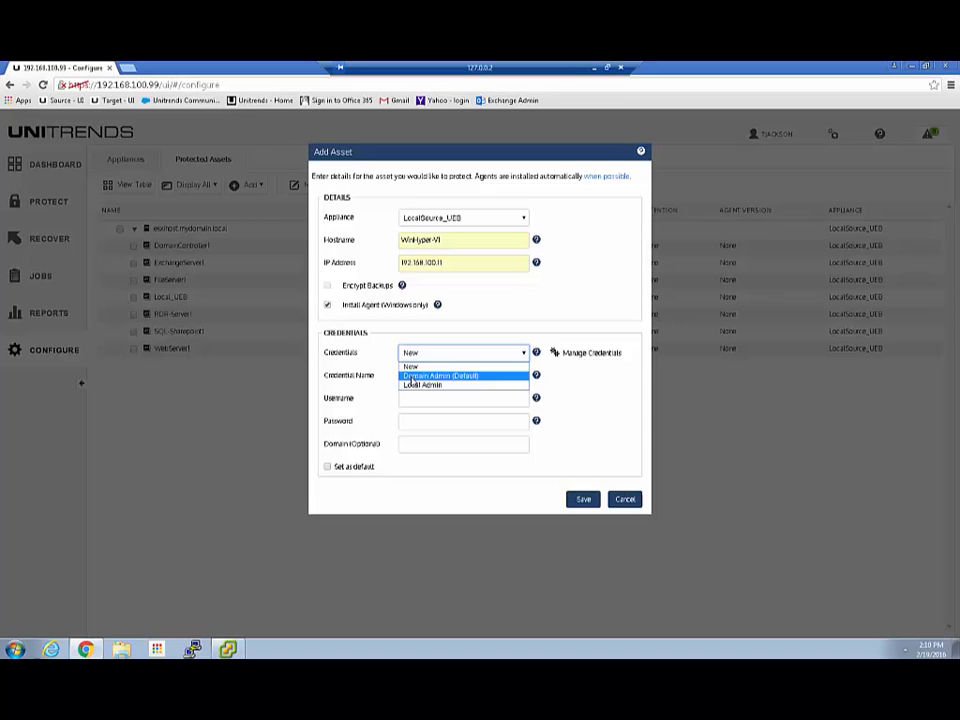
left_click(416, 377)
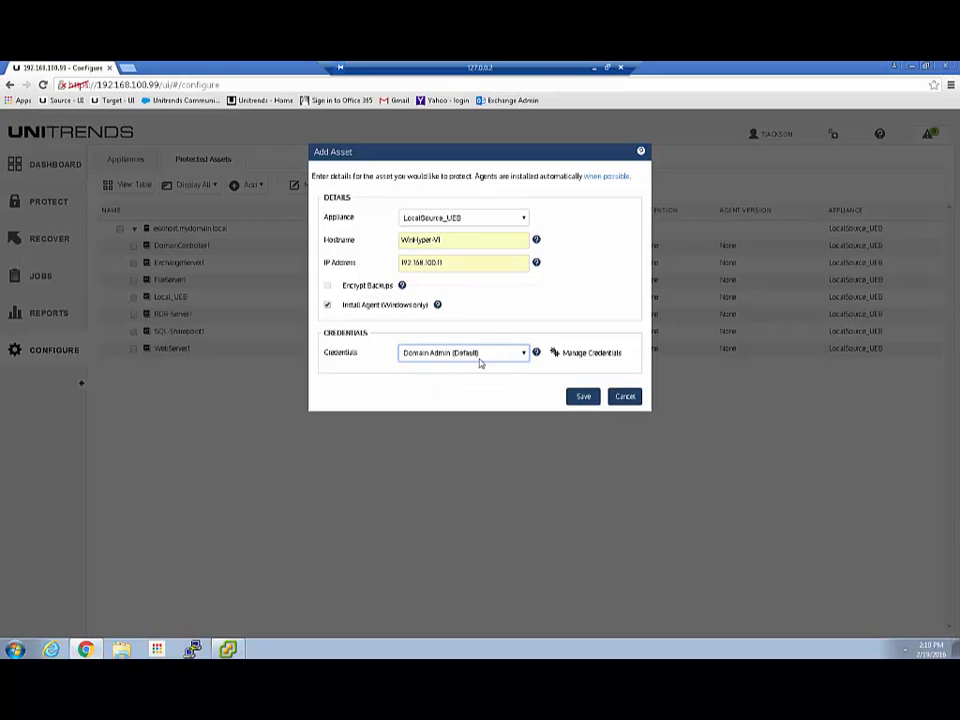
left_click(582, 398)
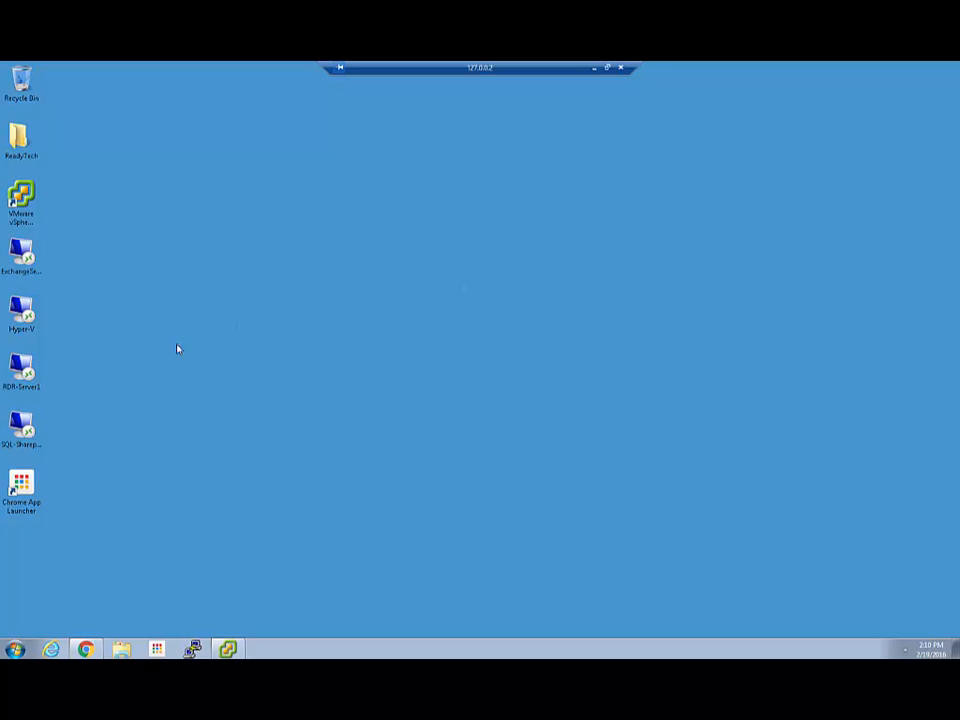
Connect by Remote Desktop to the Hyper-V server, signing in with a different mydomain account.
double_click(21, 311)
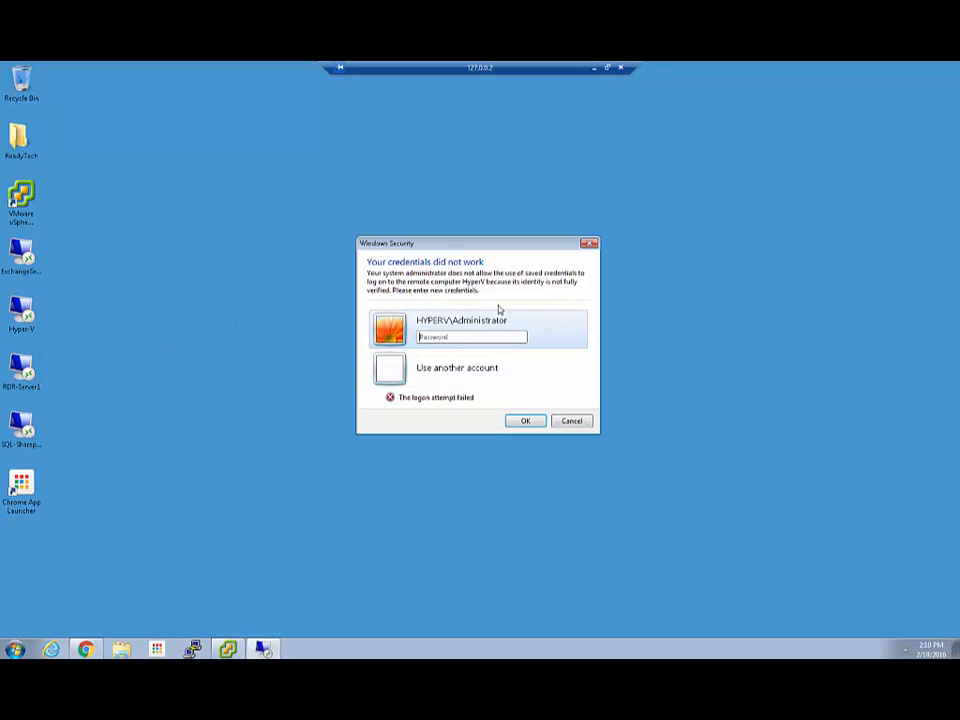
left_click(437, 368)
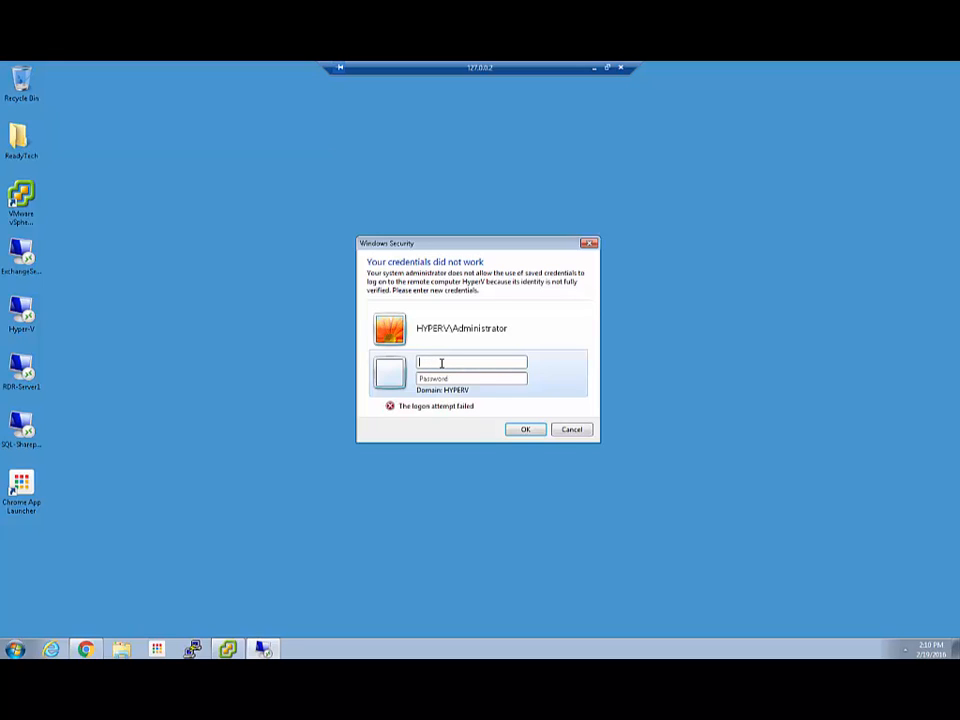
type("mydomain")
key("Return")
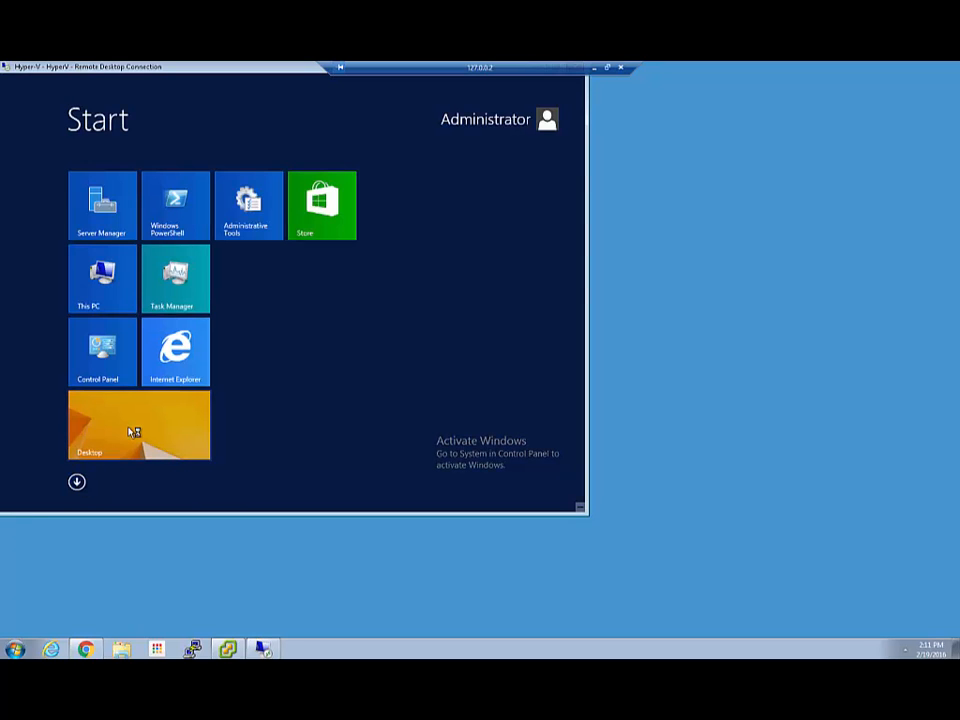
In File Explorer, go to \\192.168.100.99 and open the windows_agents share.
left_click(133, 430)
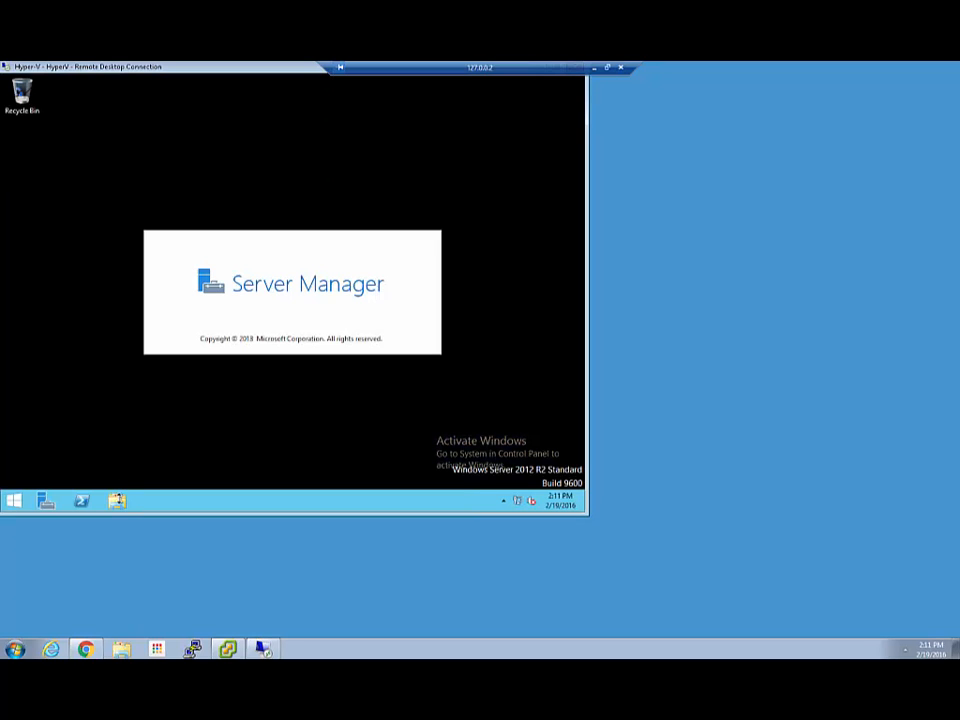
left_click(118, 503)
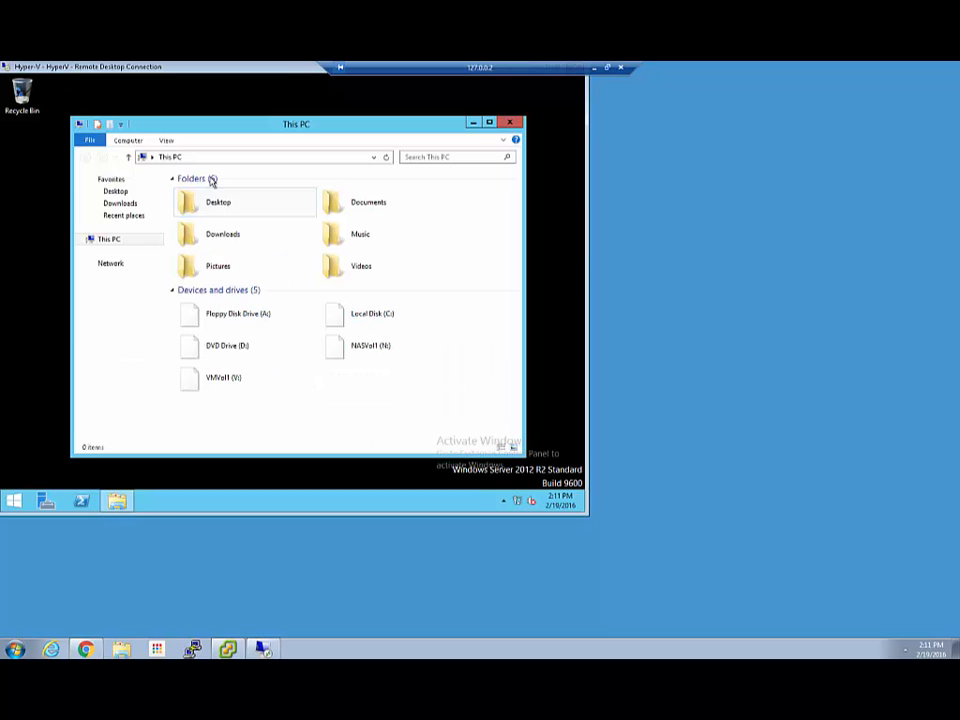
left_click(215, 157)
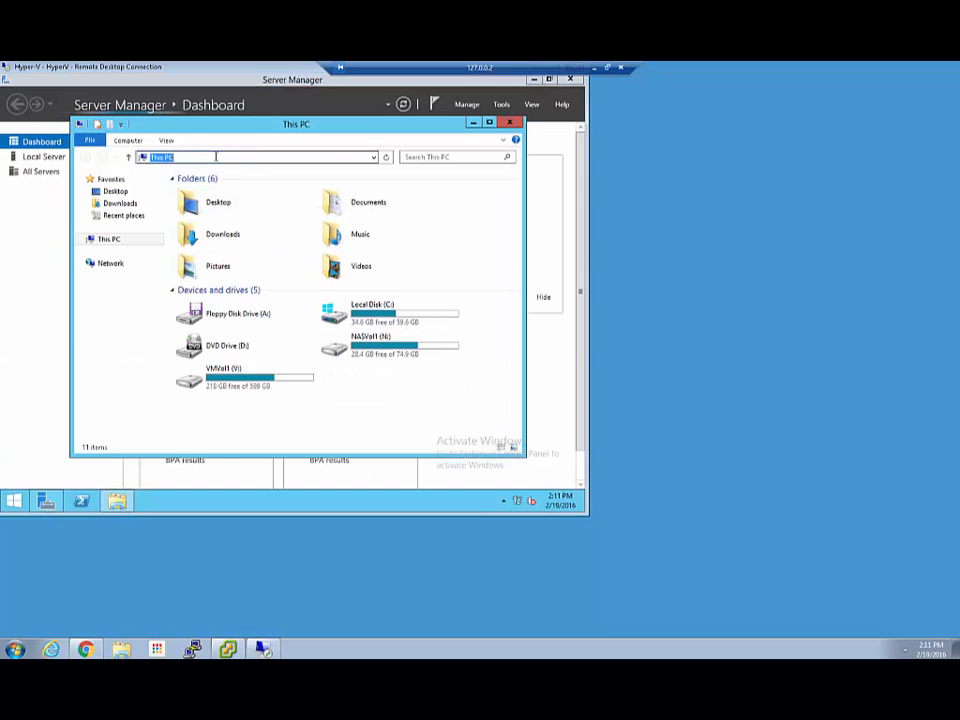
type("\\")
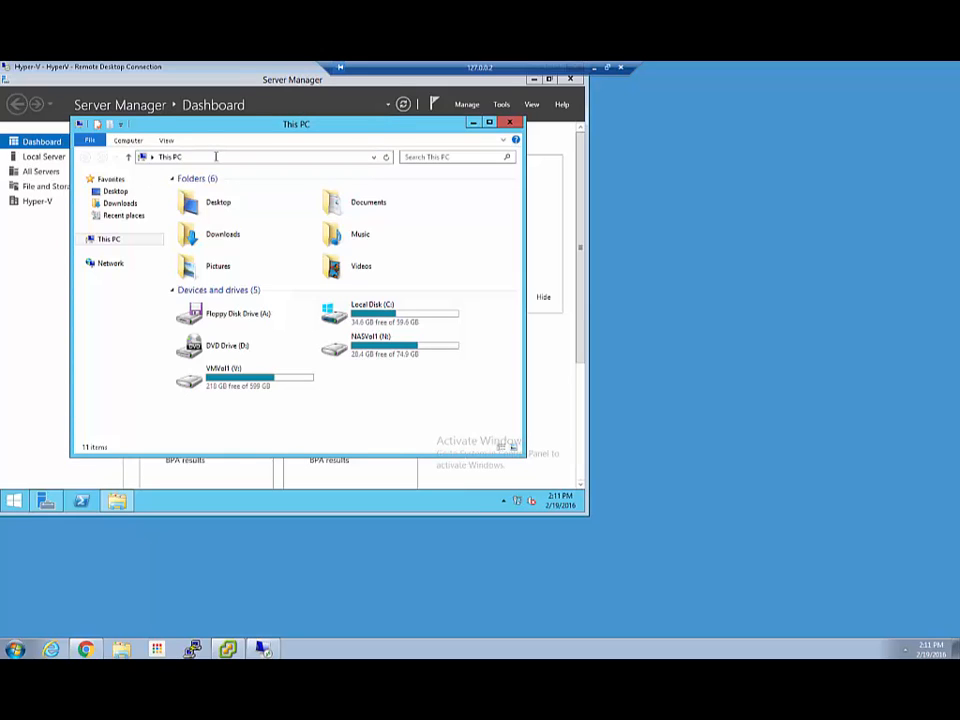
left_click(215, 157)
type("\\\\192.168.100.99")
key("Return")
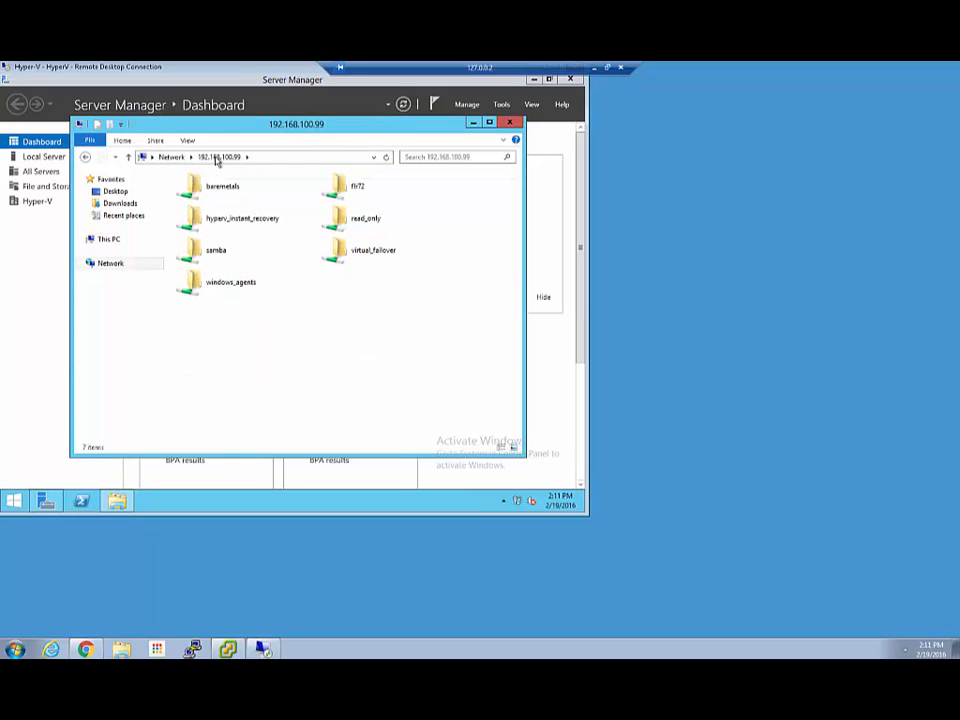
double_click(229, 288)
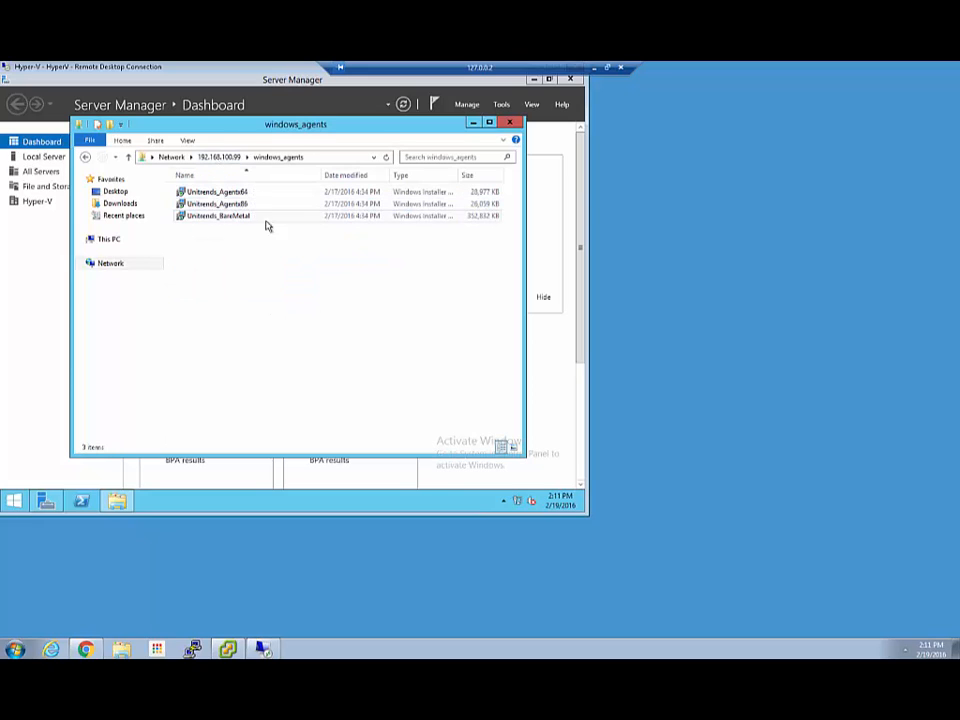
Browse the remote Start screen's Apps list, then return to the remote desktop.
left_click(14, 500)
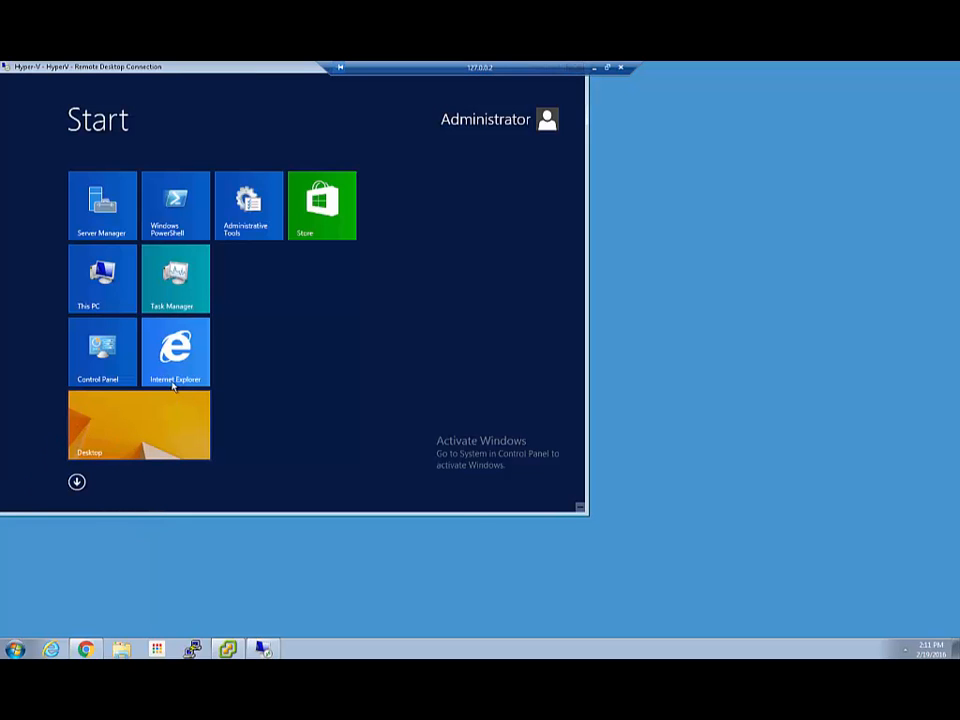
left_click(77, 483)
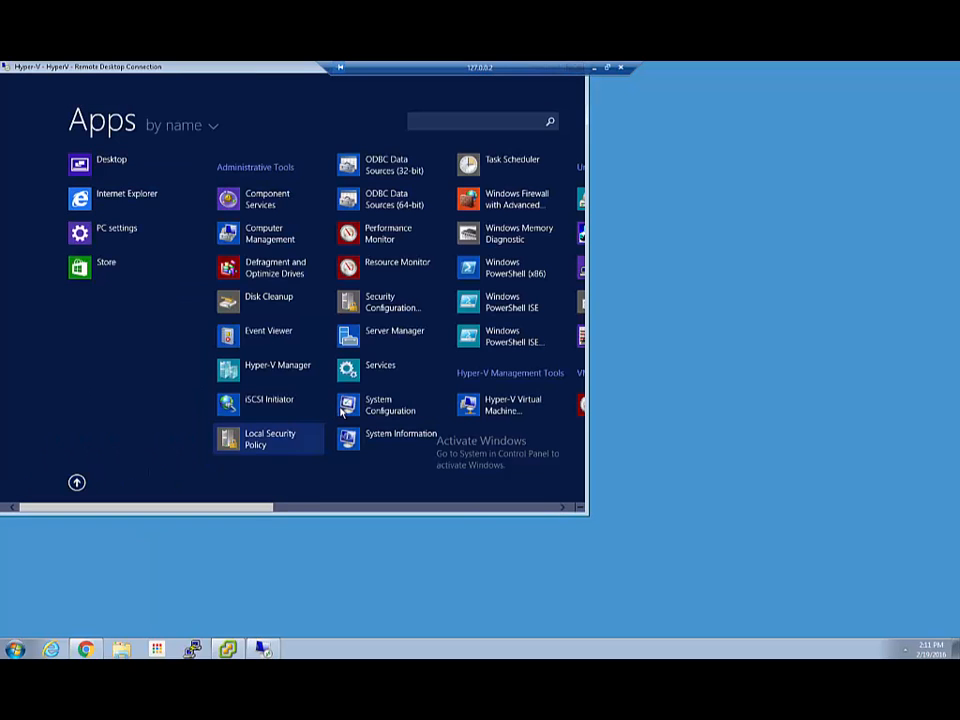
scroll(300, 420, "down", 5)
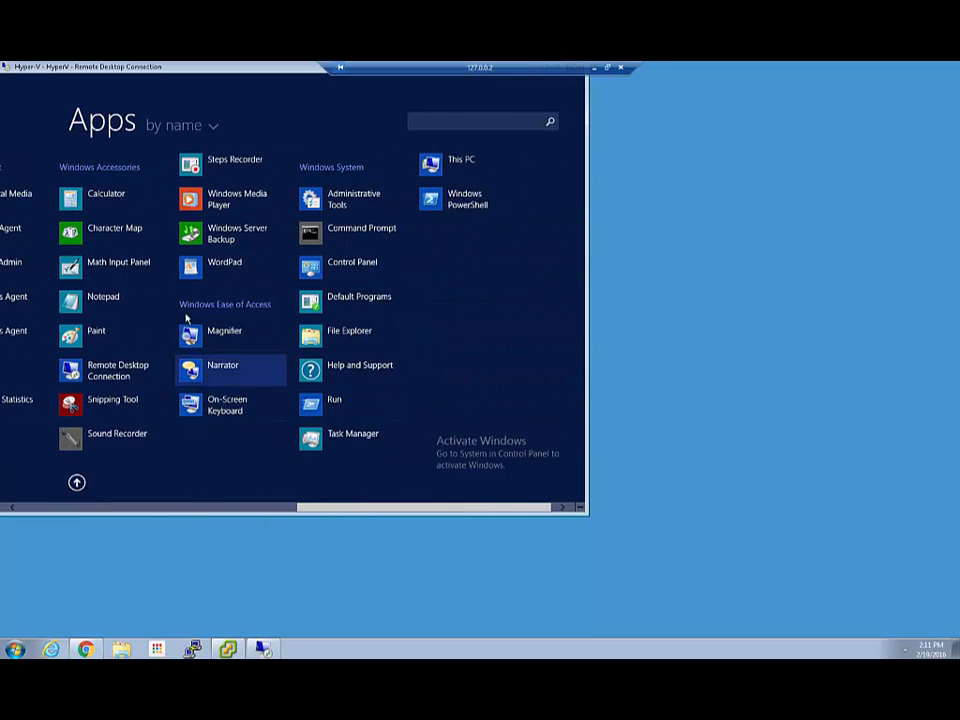
scroll(120, 325, "up", 2)
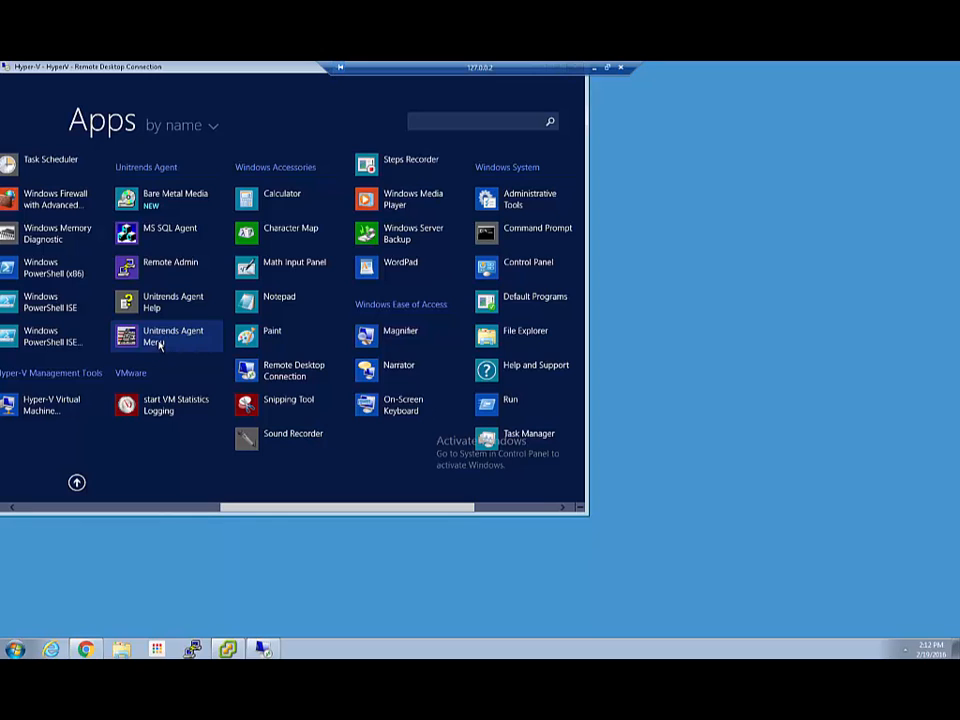
left_click(77, 482)
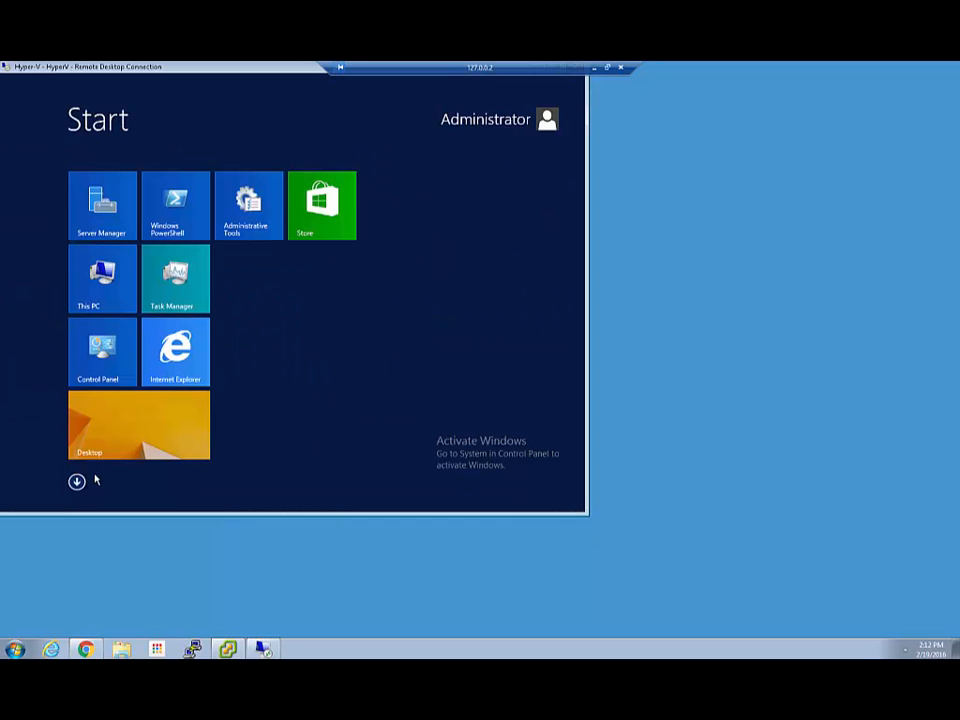
left_click(129, 437)
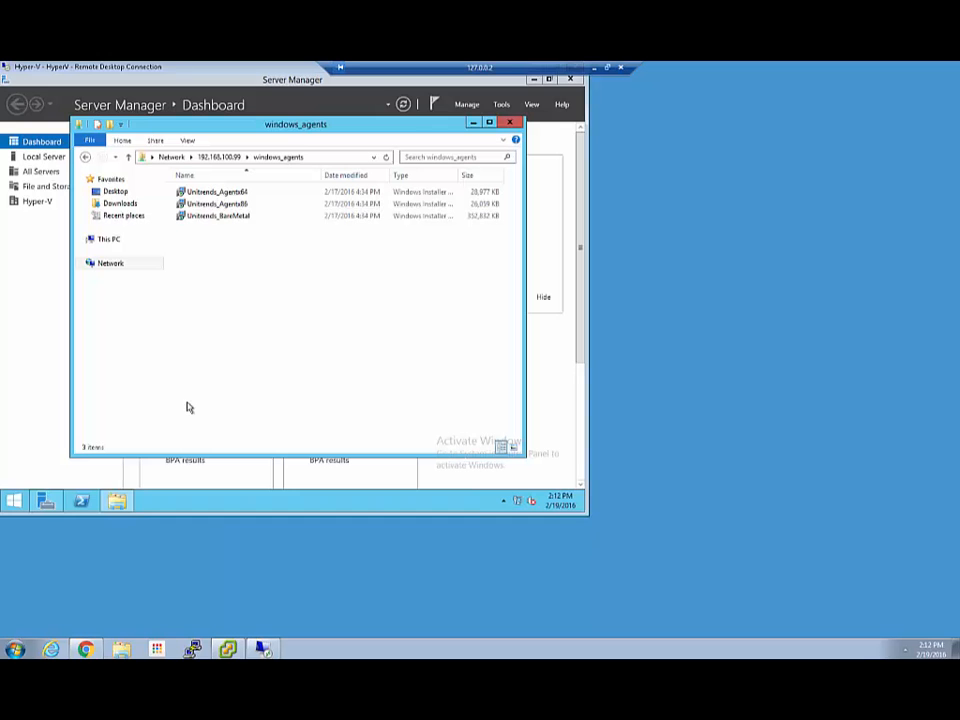
Check in Services that the BP Agent service is running, widening the Description column.
left_click(512, 123)
left_click(504, 108)
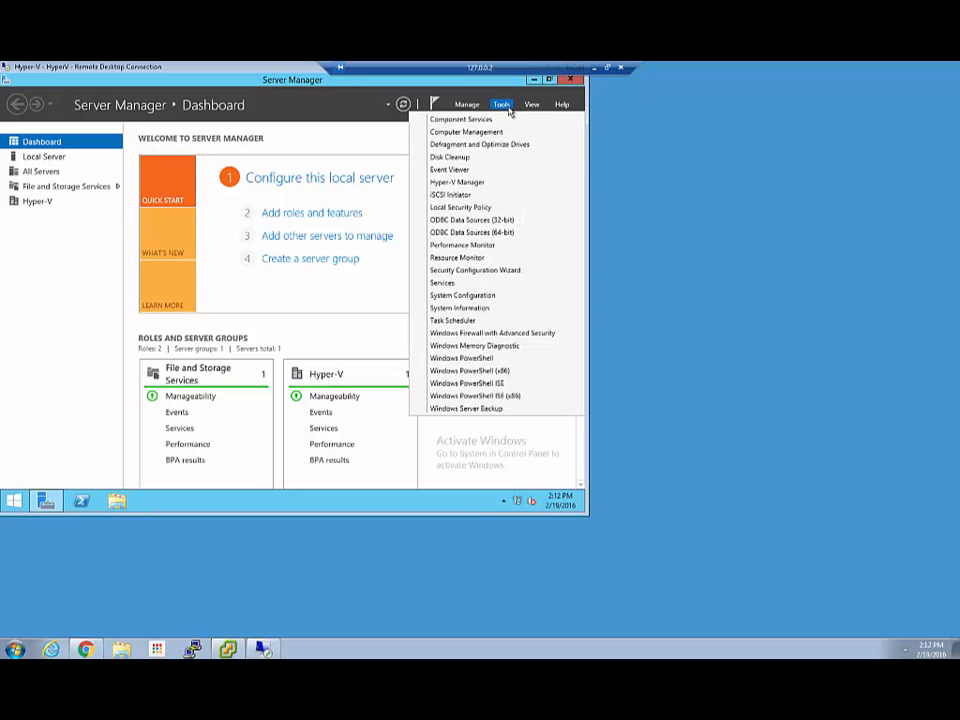
left_click(445, 282)
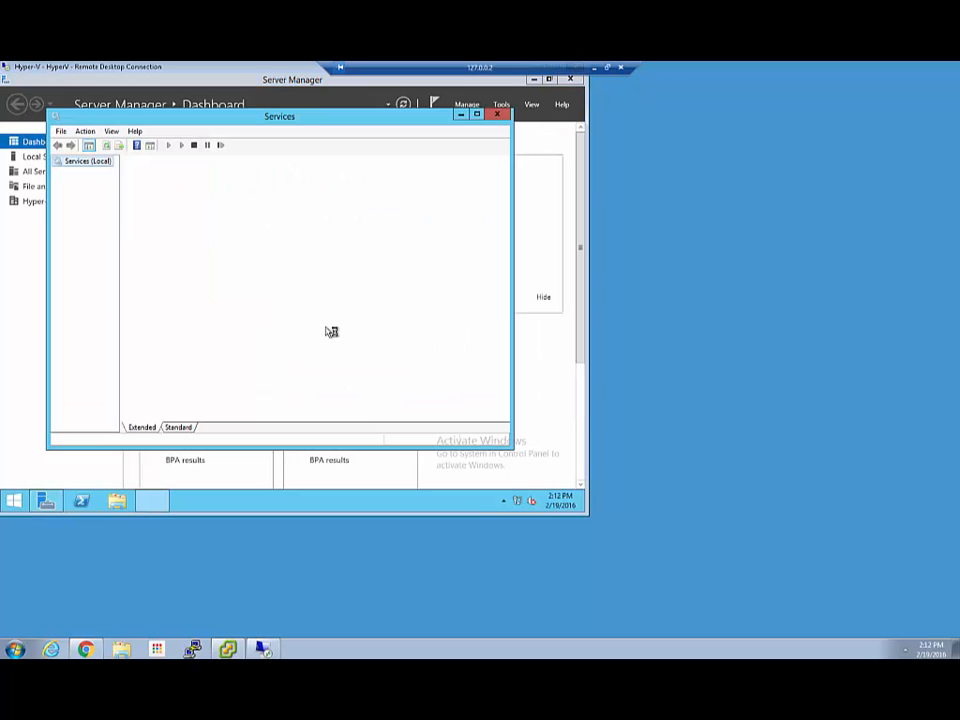
left_click(359, 307)
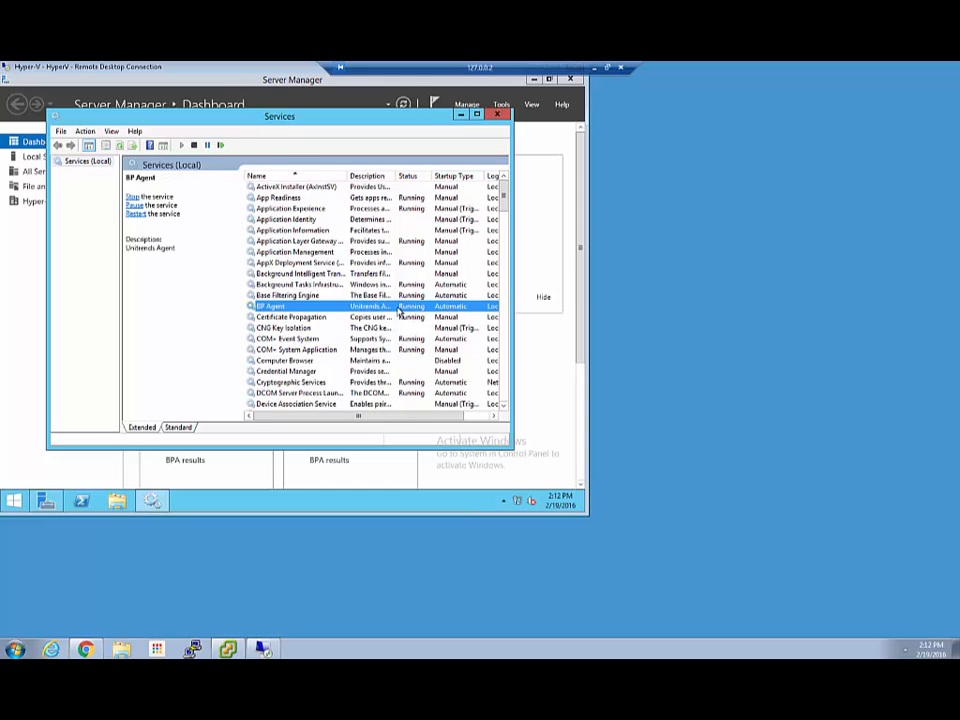
left_click_drag(396, 176, 410, 176)
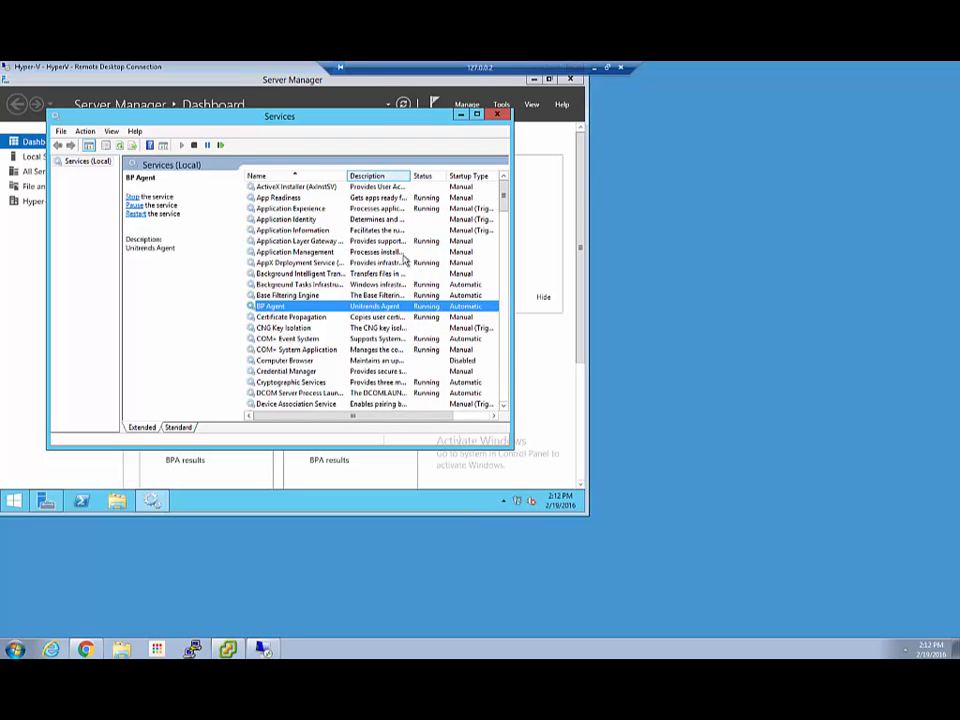
Minimize the Services console and the Remote Desktop session.
left_click(460, 115)
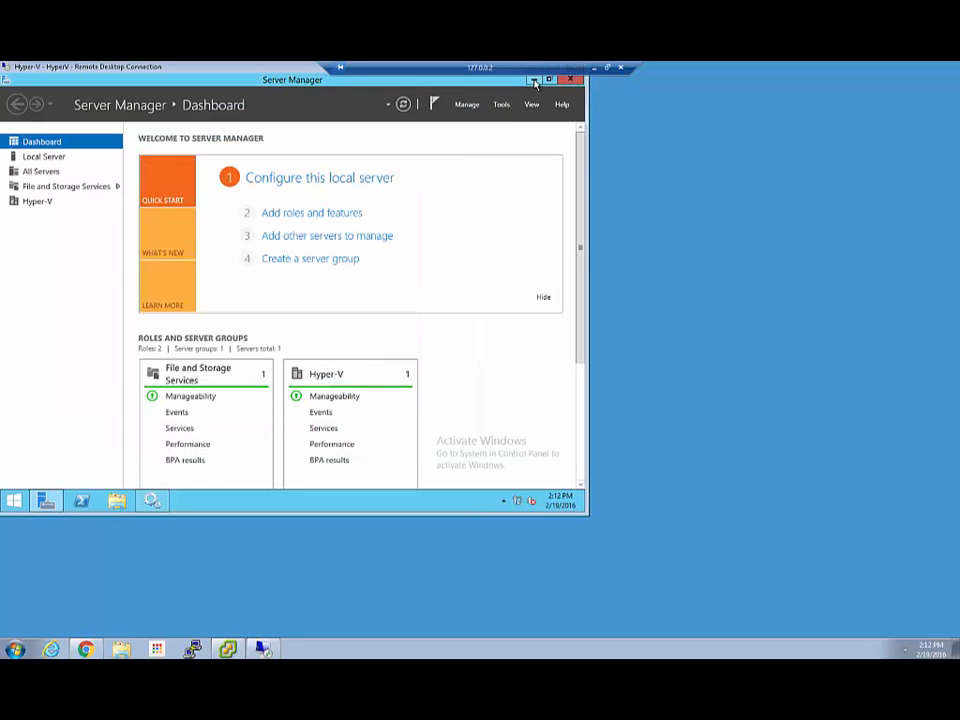
left_click_drag(512, 70, 348, 71)
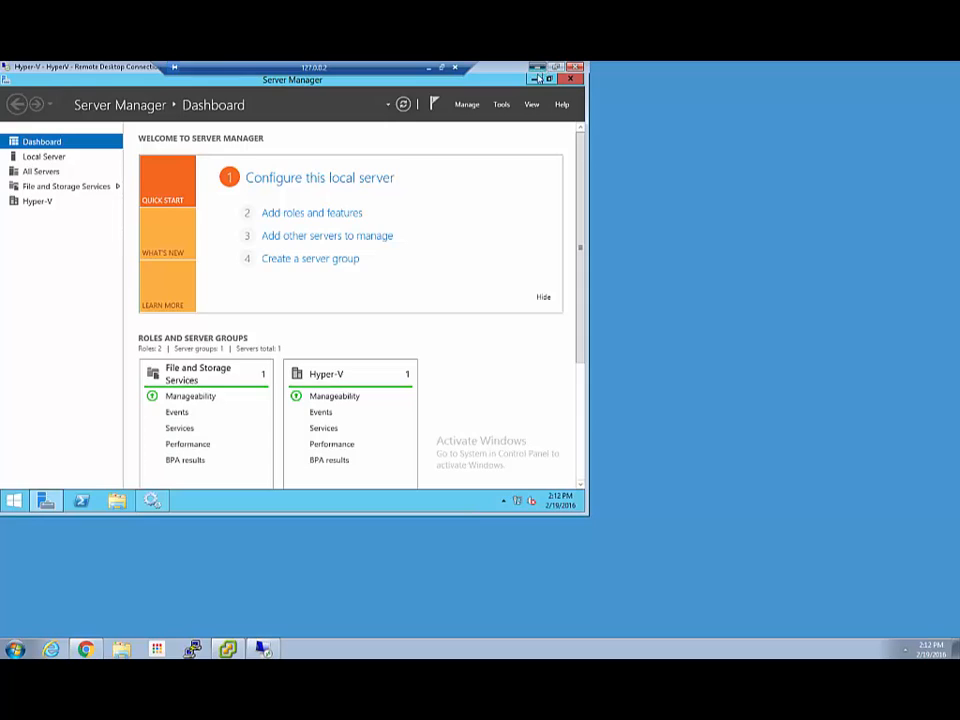
left_click(538, 78)
Expand Win-Hyper-VI, Hyper-V 2012 and esxihost.mydomain.local to list their VMs, then minimize Chrome.
left_click(86, 649)
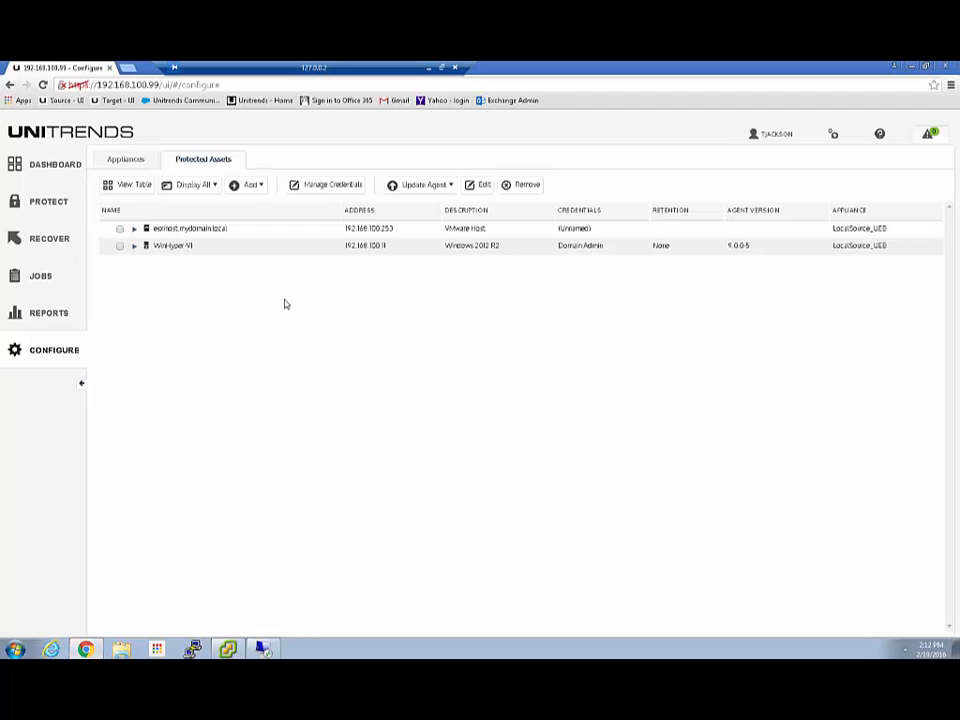
left_click(134, 246)
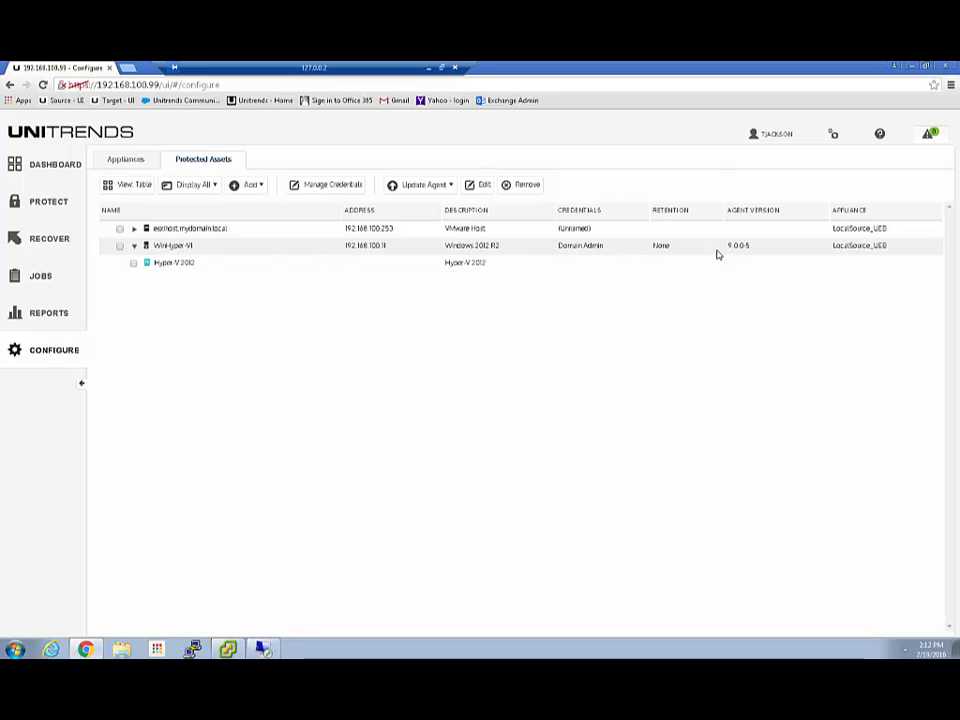
left_click(52, 167)
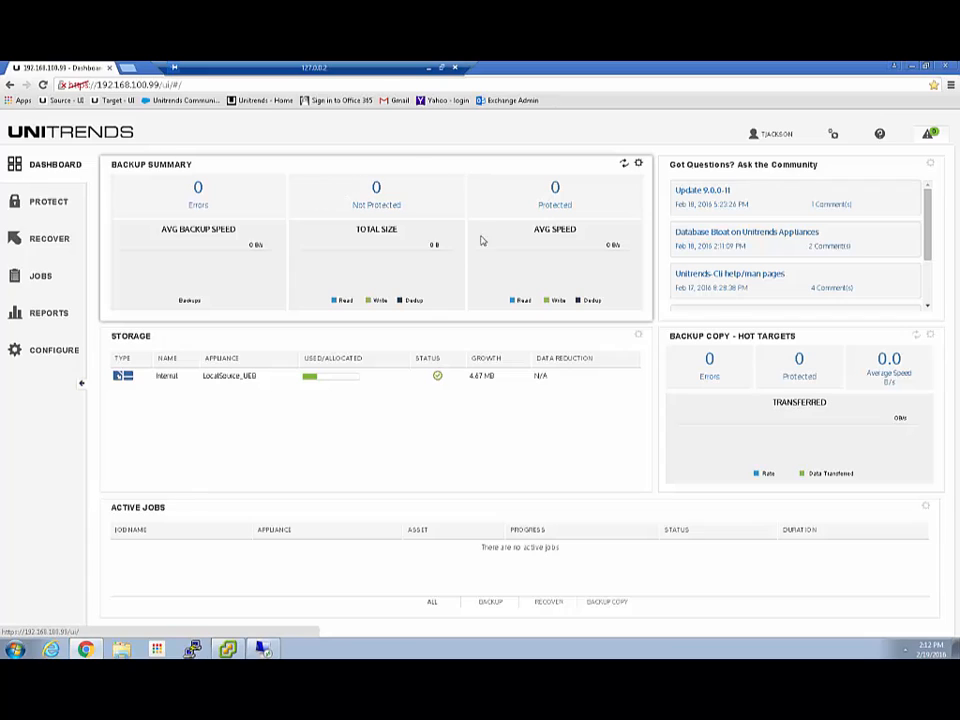
left_click(52, 352)
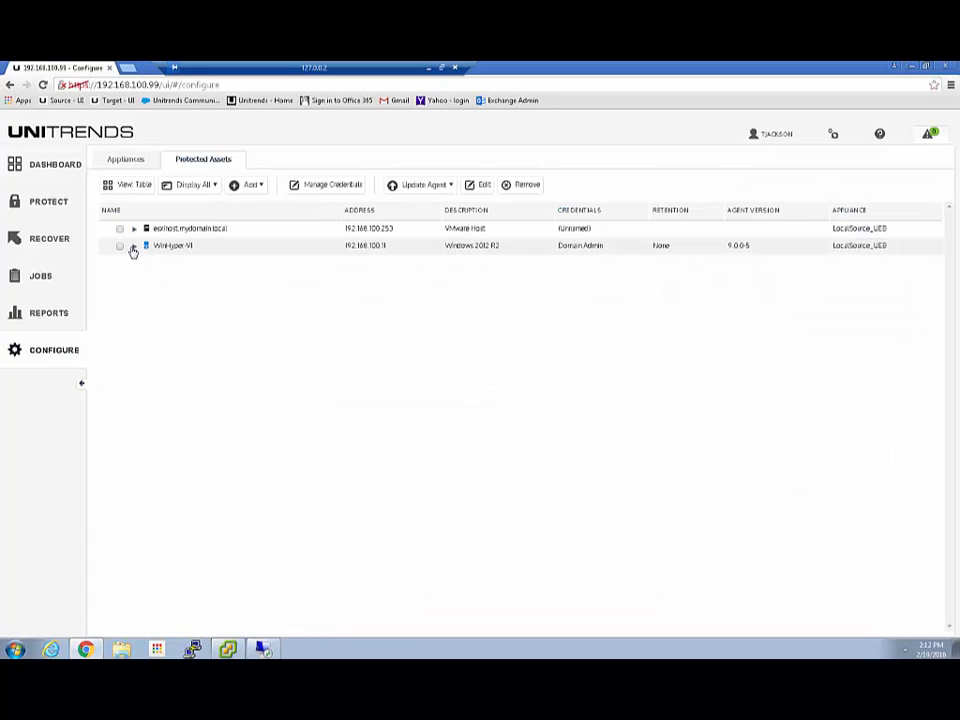
left_click(133, 246)
left_click(147, 263)
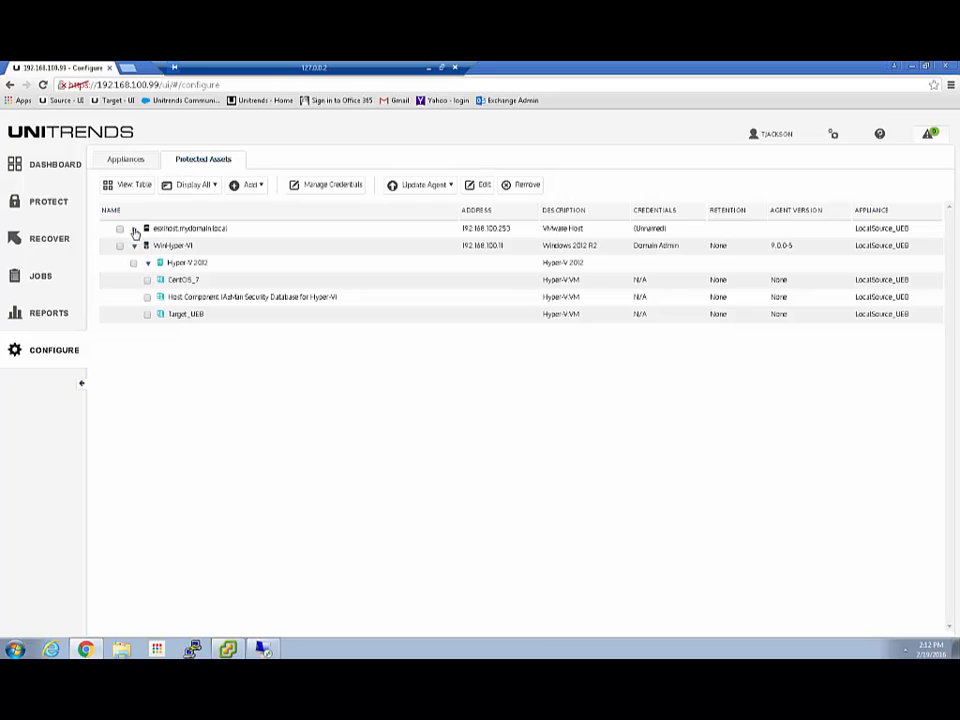
left_click(134, 230)
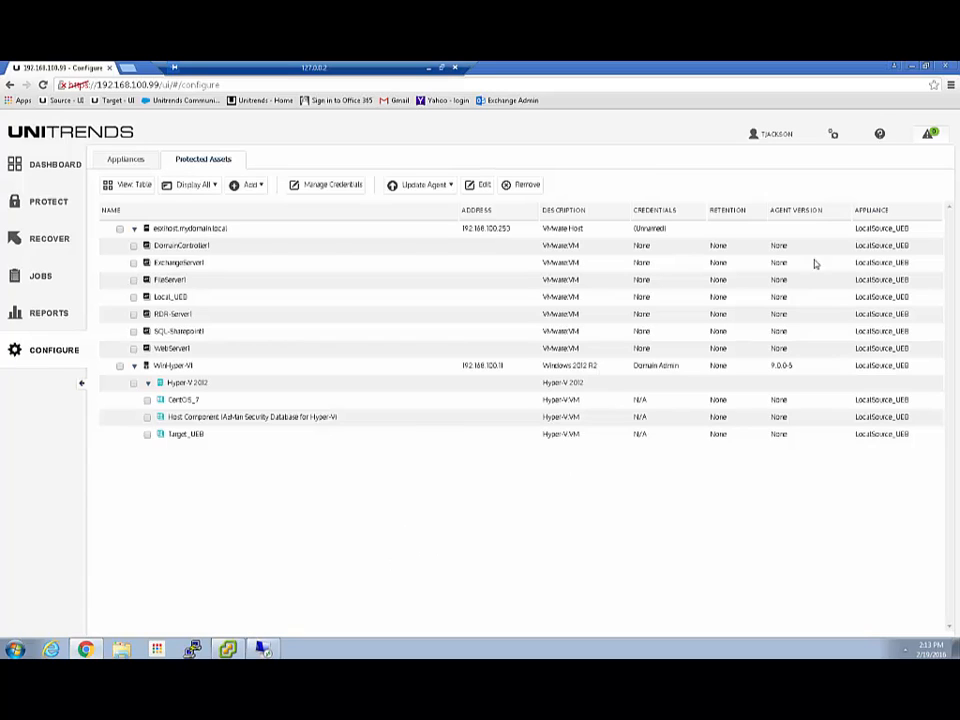
left_click(907, 70)
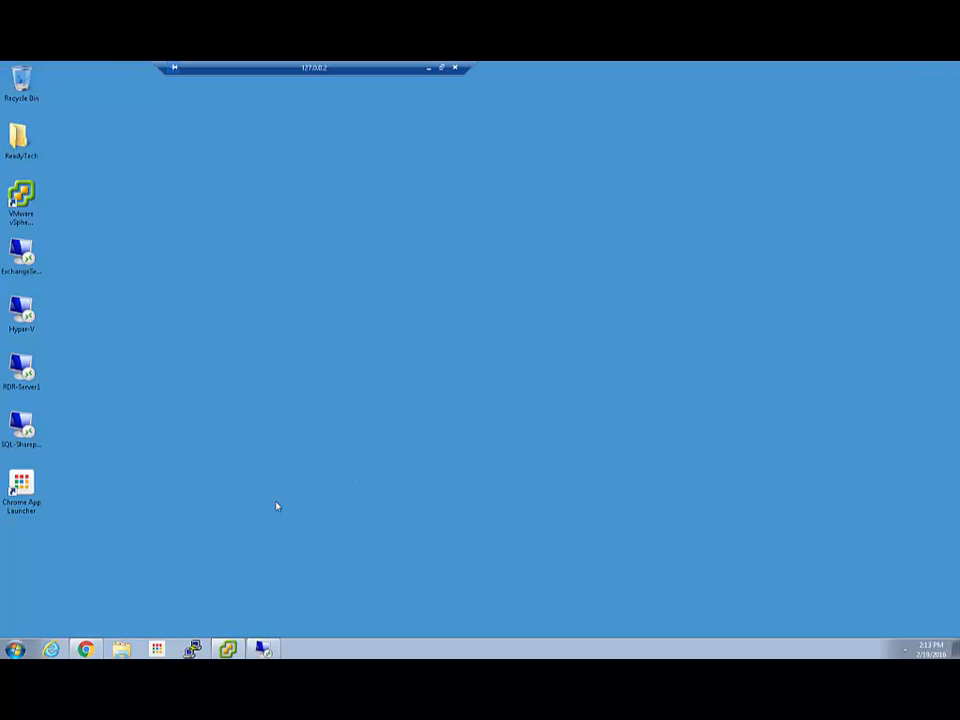
Bring Unitrends back to the Protected Assets tab and start Add > Asset.
left_click(27, 645)
left_click(58, 602)
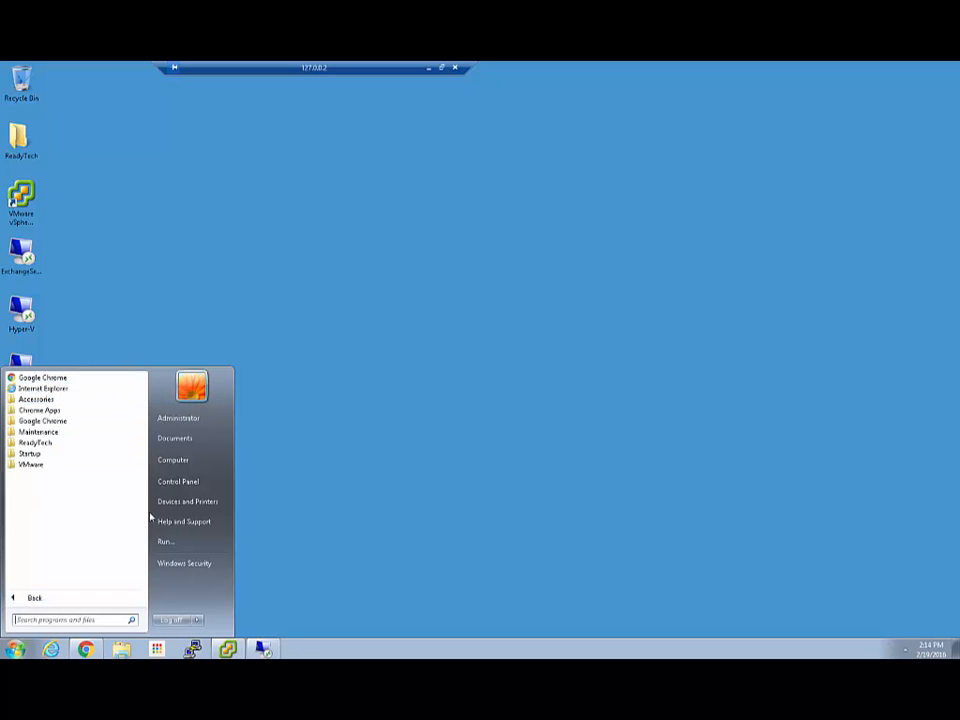
left_click(294, 537)
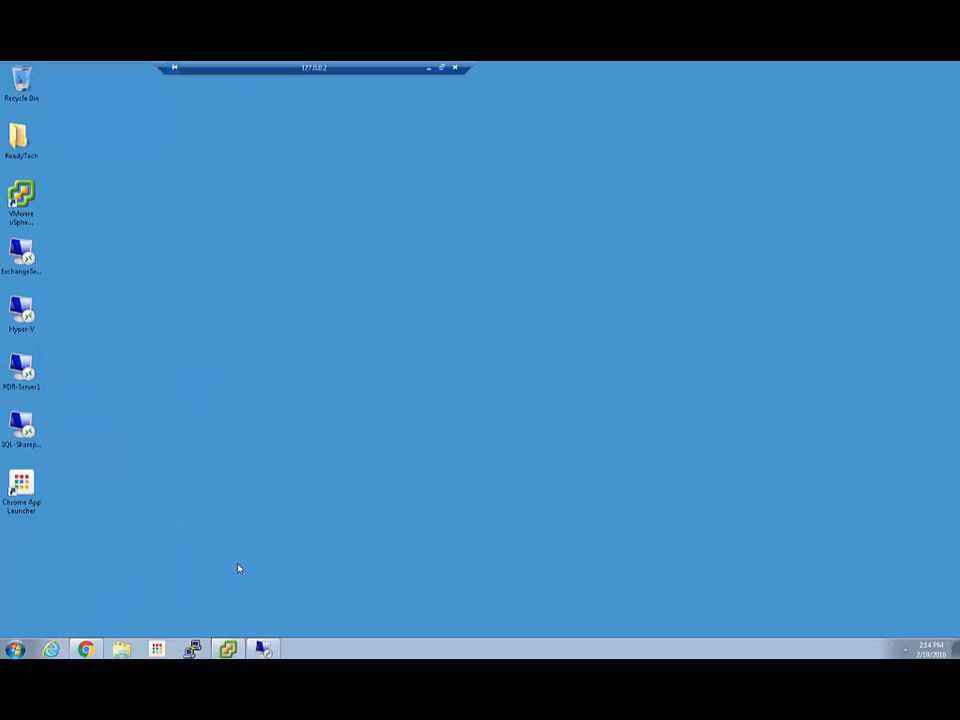
left_click(86, 651)
left_click(250, 185)
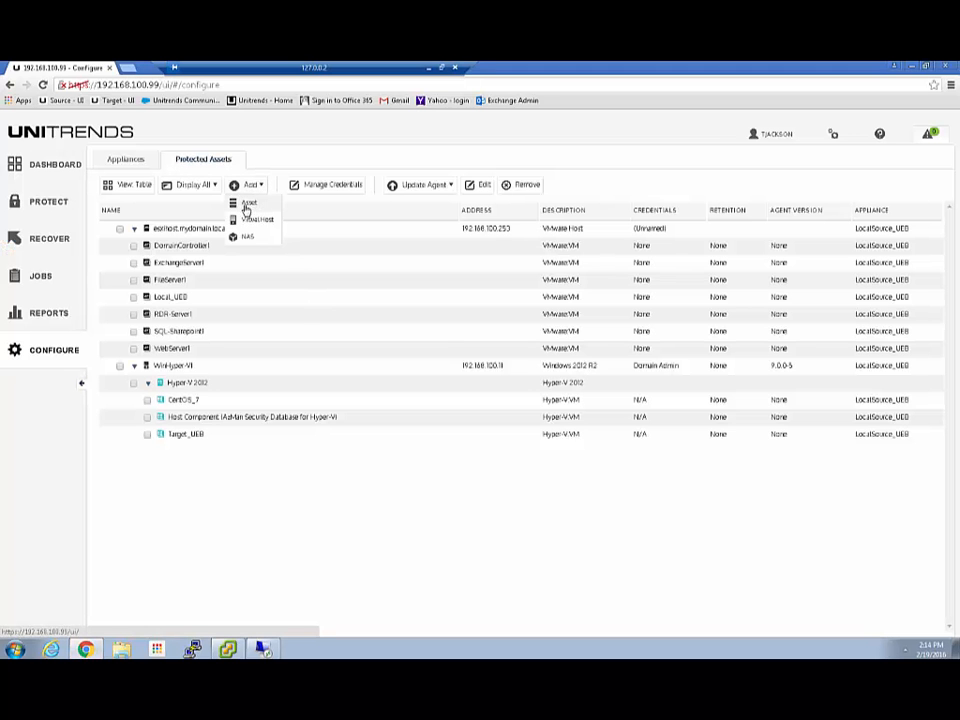
left_click(247, 205)
Save asset Win7Desktop with IP 192.168.100.100 and Local Admin credentials.
left_click(410, 241)
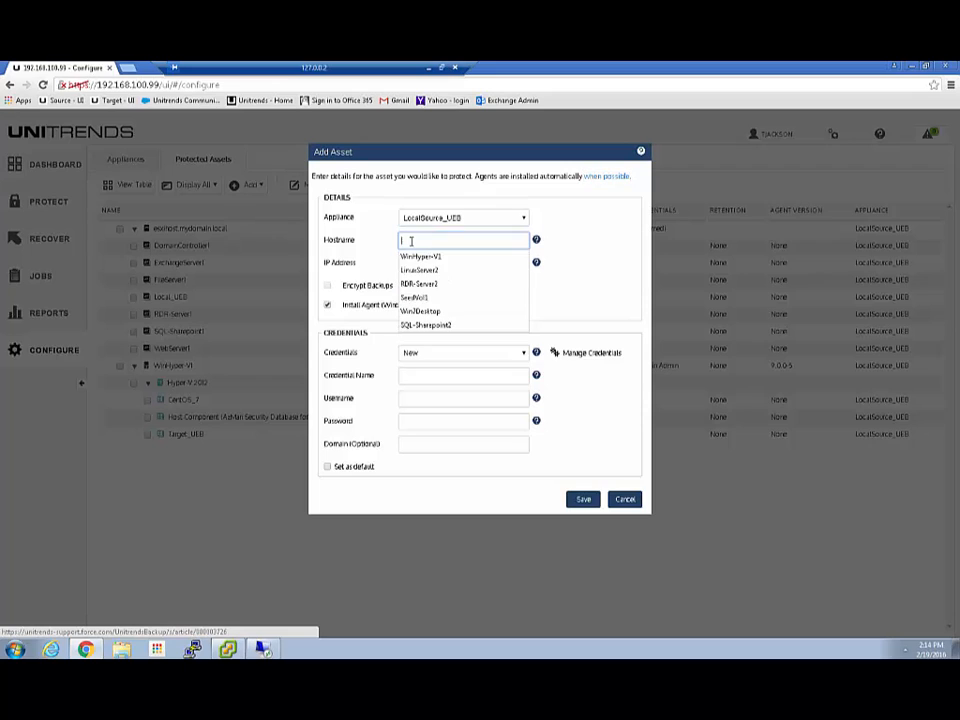
left_click(420, 311)
left_click(413, 263)
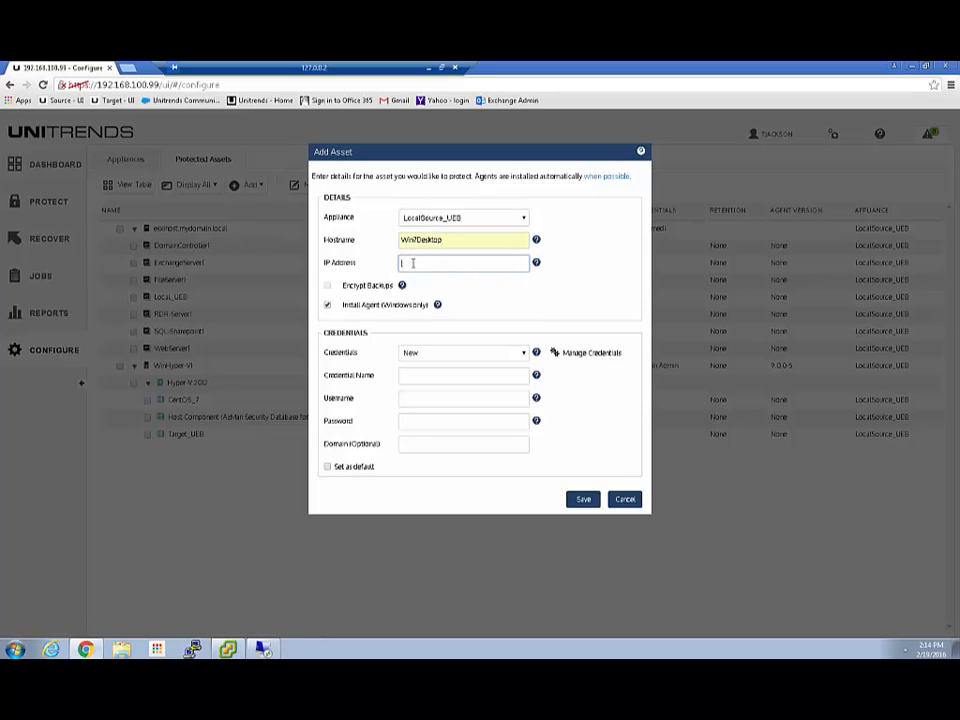
left_click(435, 306)
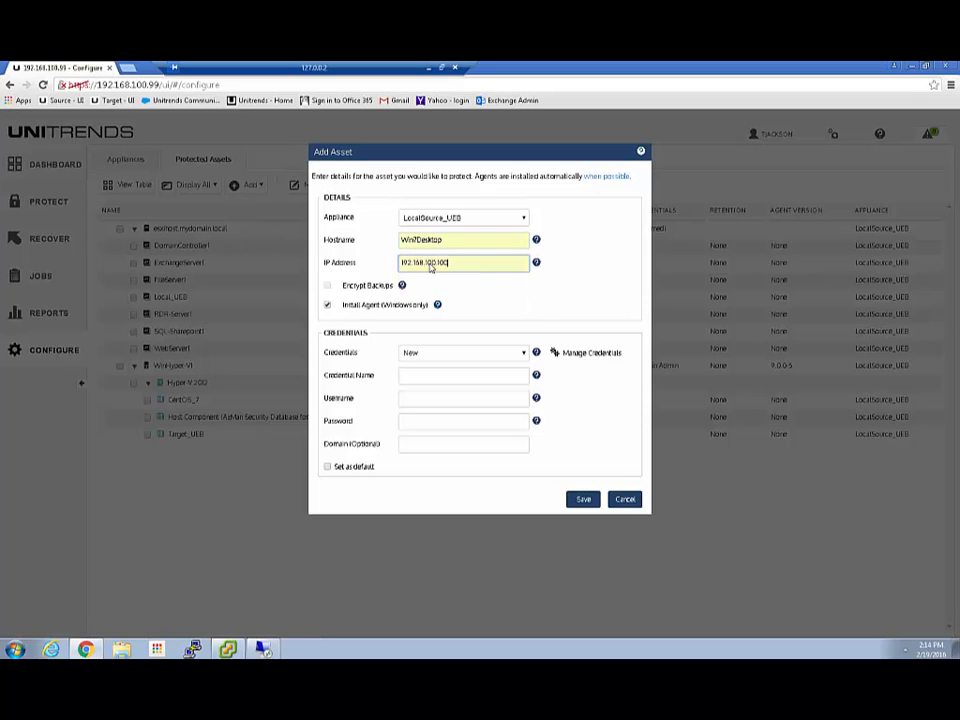
left_click(456, 352)
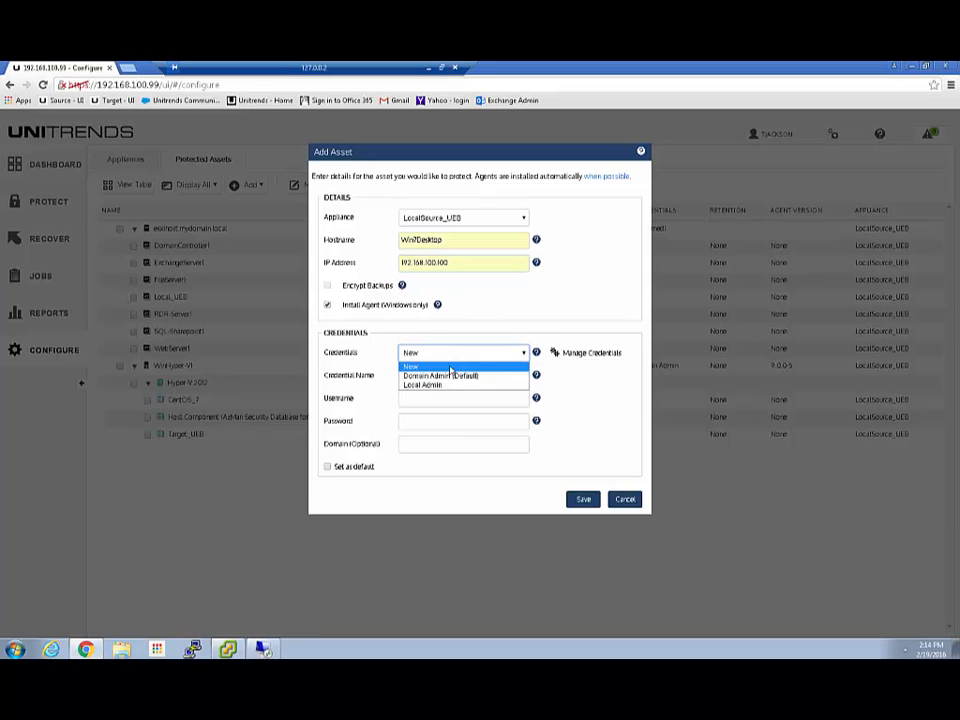
left_click(431, 385)
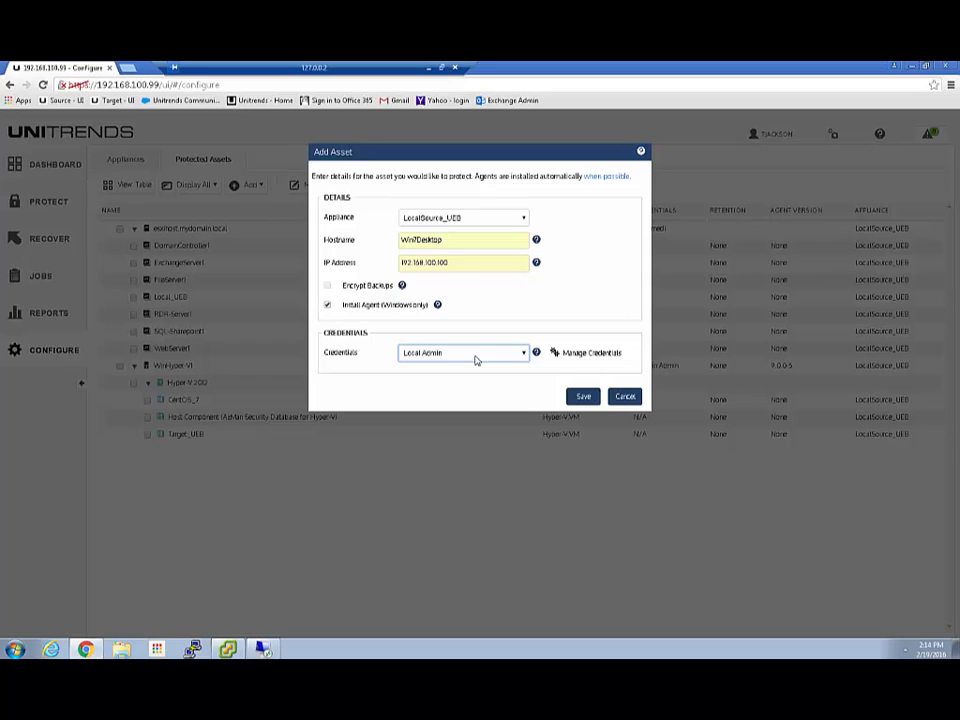
left_click(584, 399)
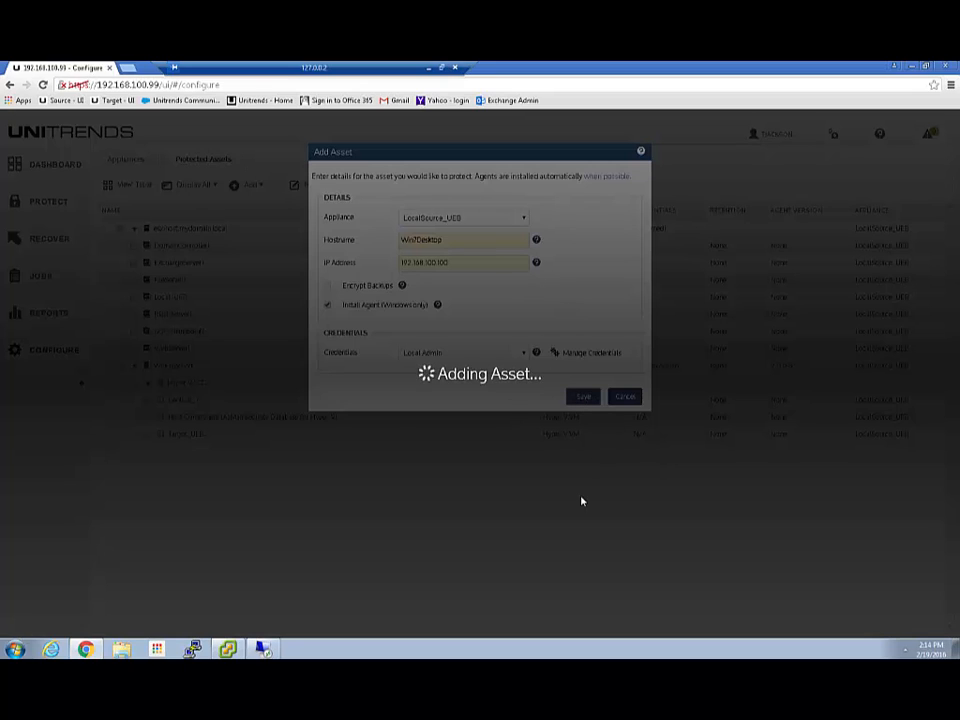
Open Control Panel from the Start menu to show All Control Panel Items.
left_click(15, 649)
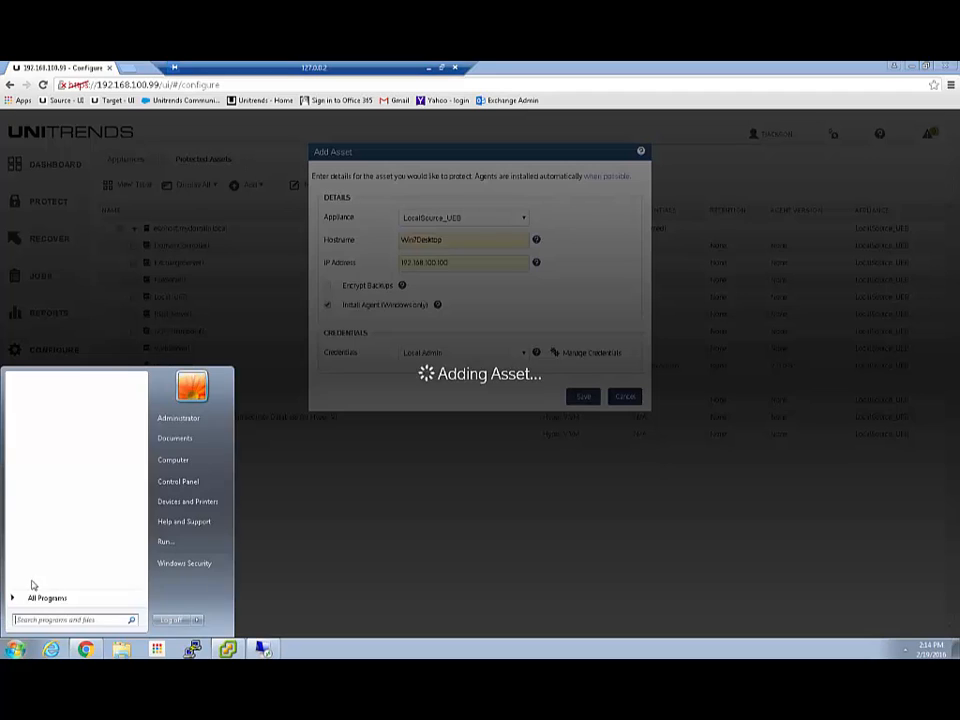
left_click(46, 599)
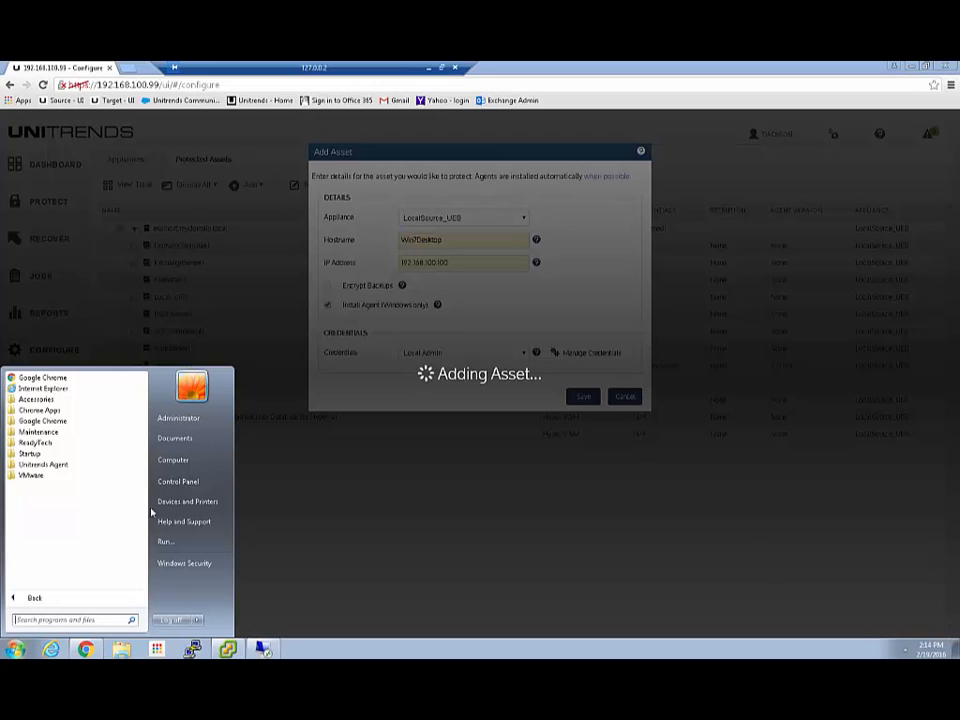
left_click(180, 482)
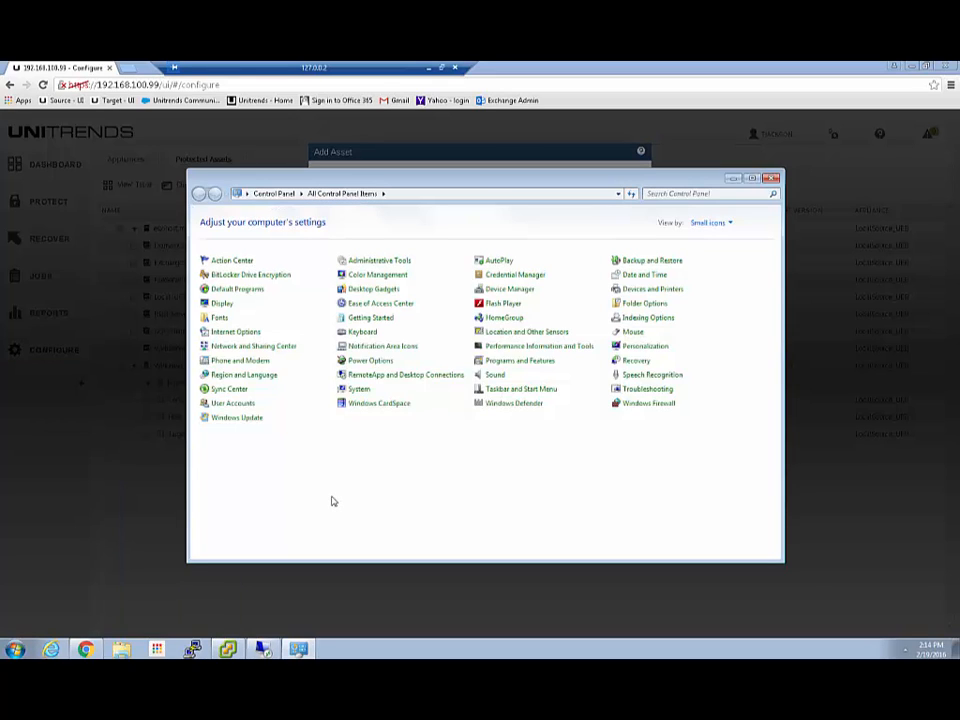
Open Programs and Features and refresh the installed programs list.
left_click(511, 362)
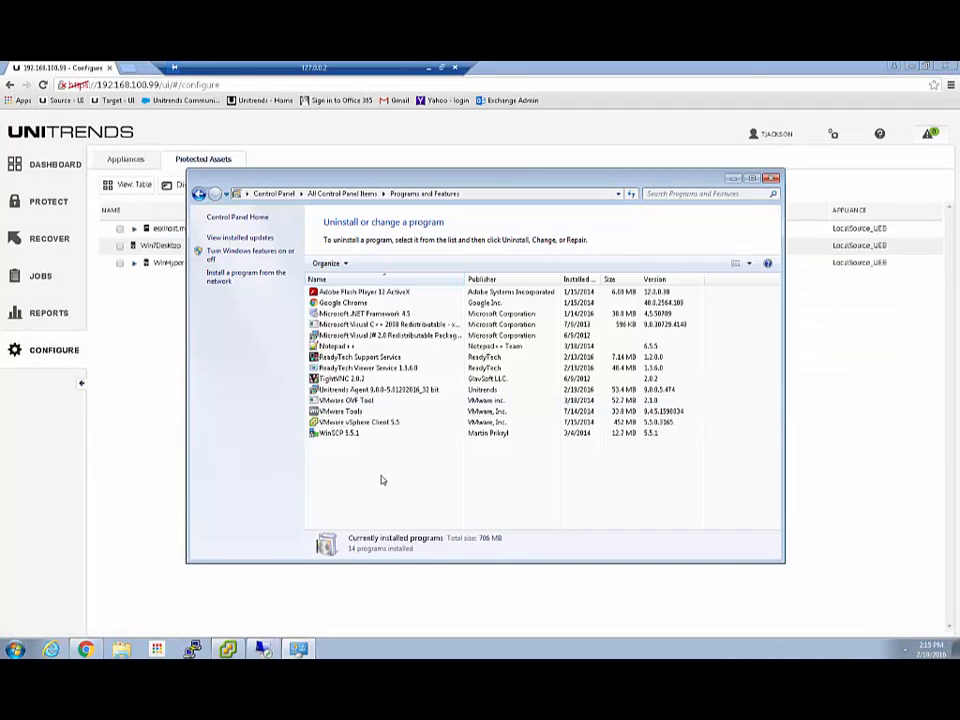
right_click(381, 480)
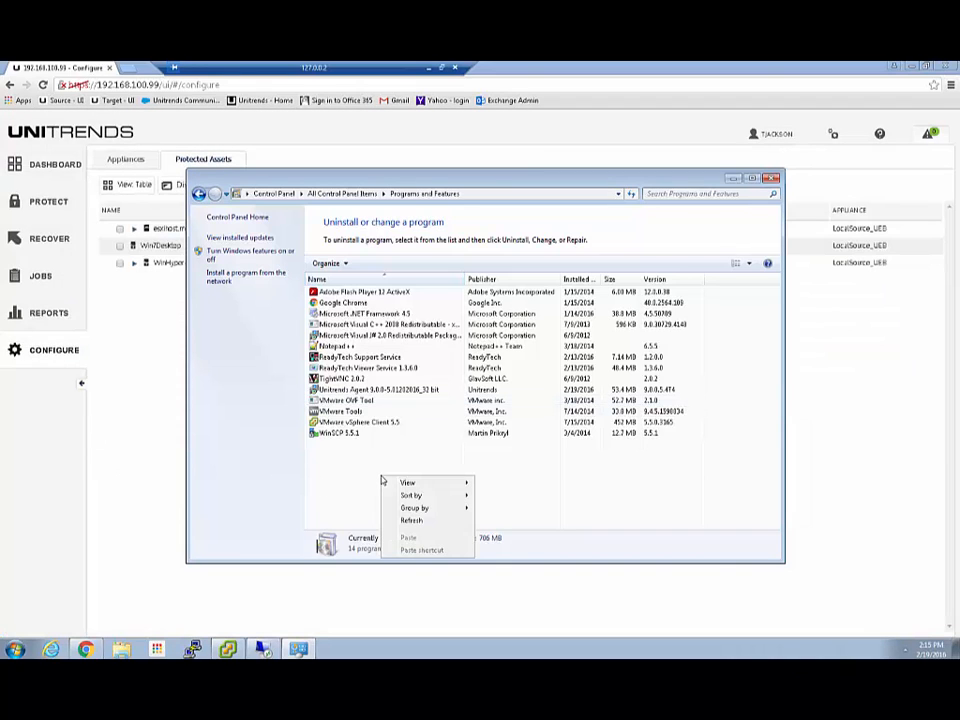
left_click(418, 521)
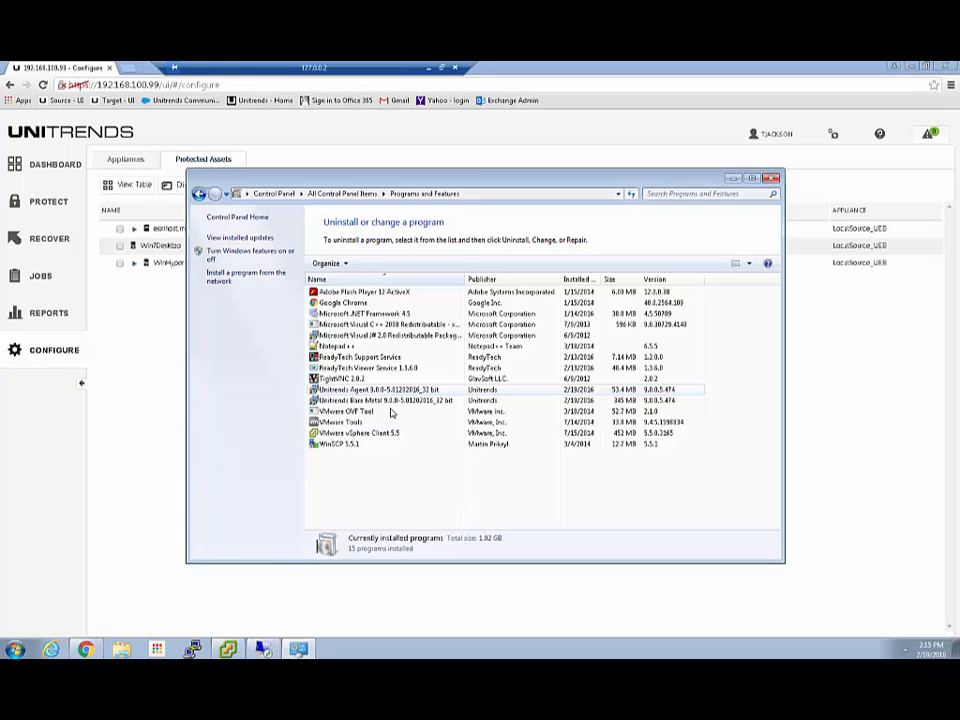
Check the Unitrends Agent Start menu folder, then close Programs and Features.
left_click(15, 649)
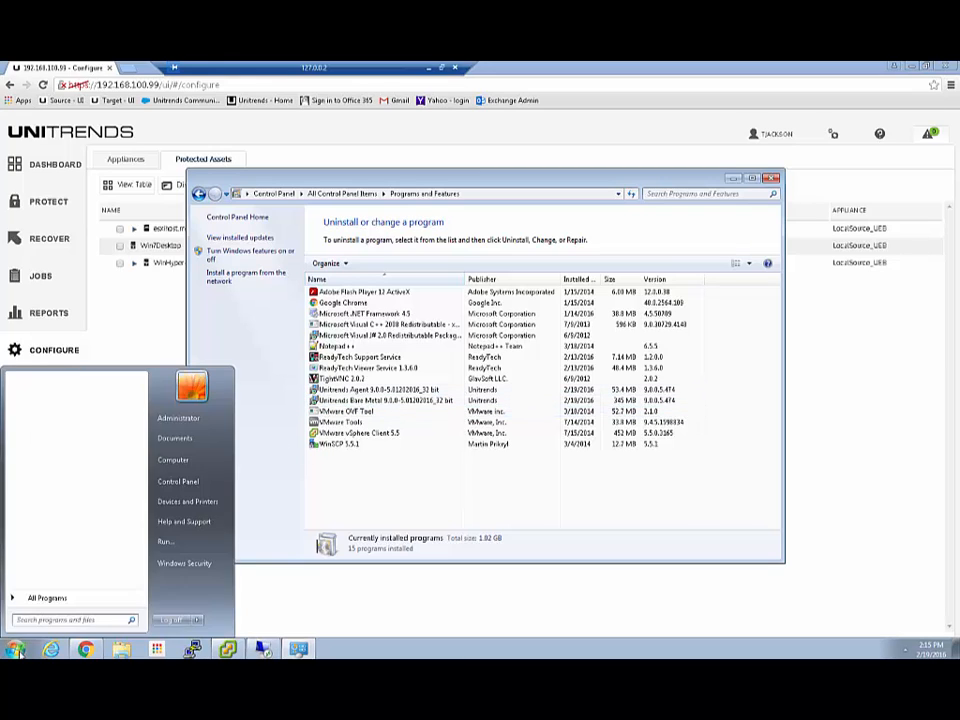
left_click(55, 605)
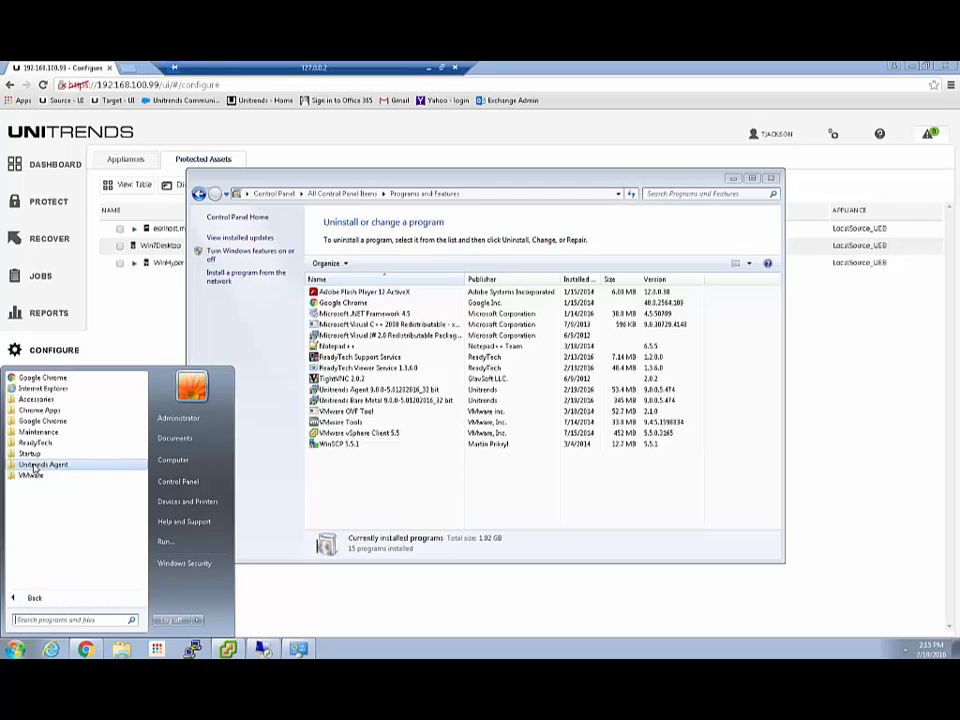
left_click(43, 465)
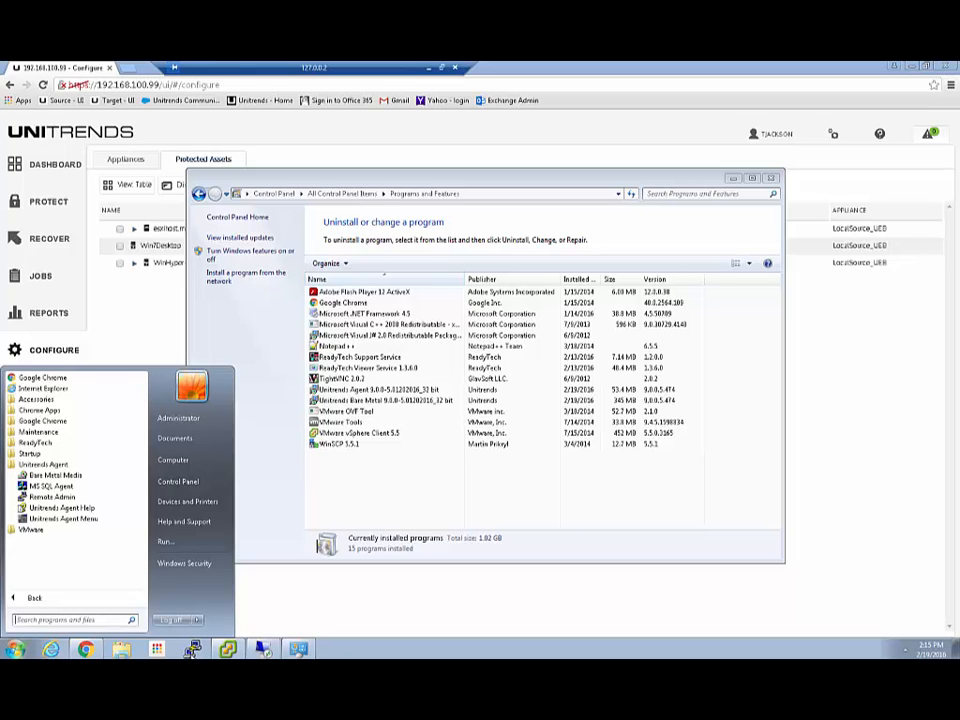
left_click(231, 633)
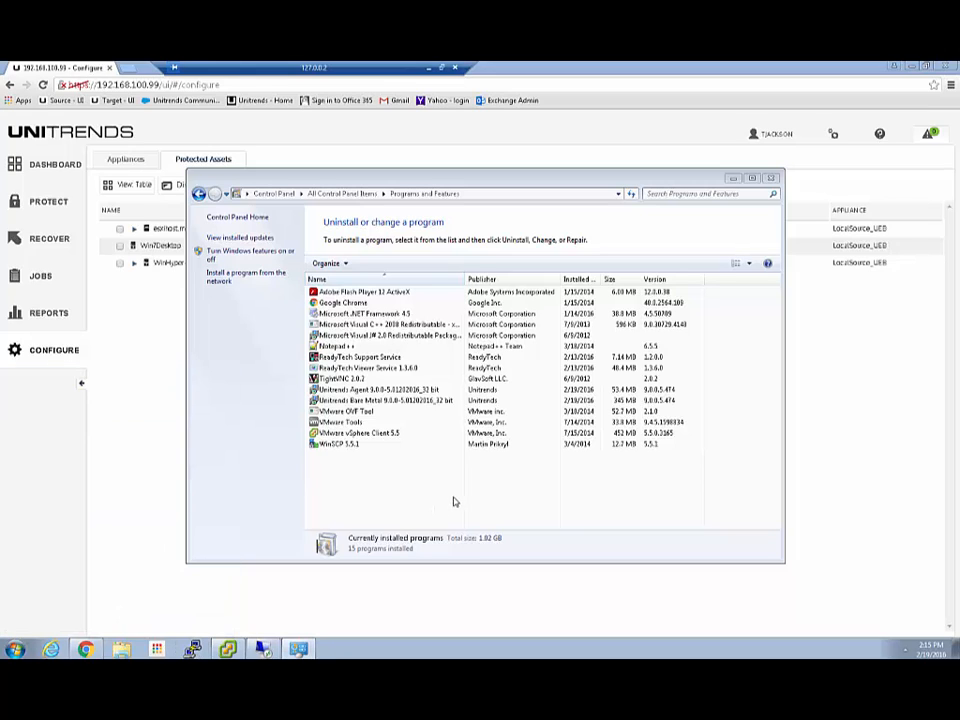
left_click(771, 178)
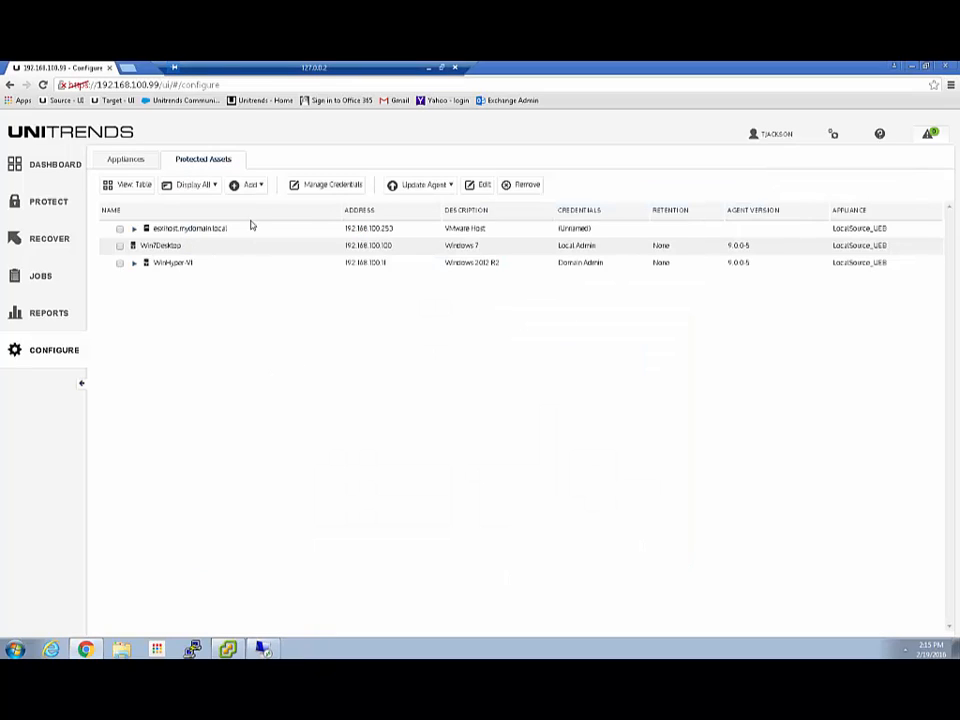
Save new asset SQL-Sharepoint2 with IP 192.168.100.10 and Domain Admin (Default) credentials.
left_click(255, 186)
left_click(249, 205)
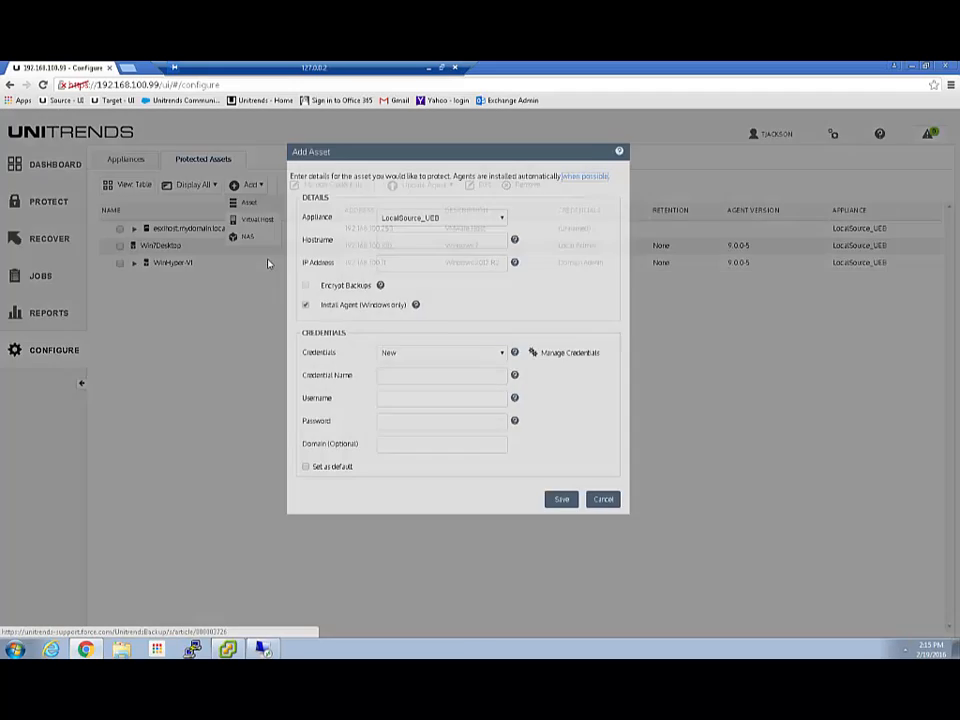
left_click(424, 240)
left_click(424, 240)
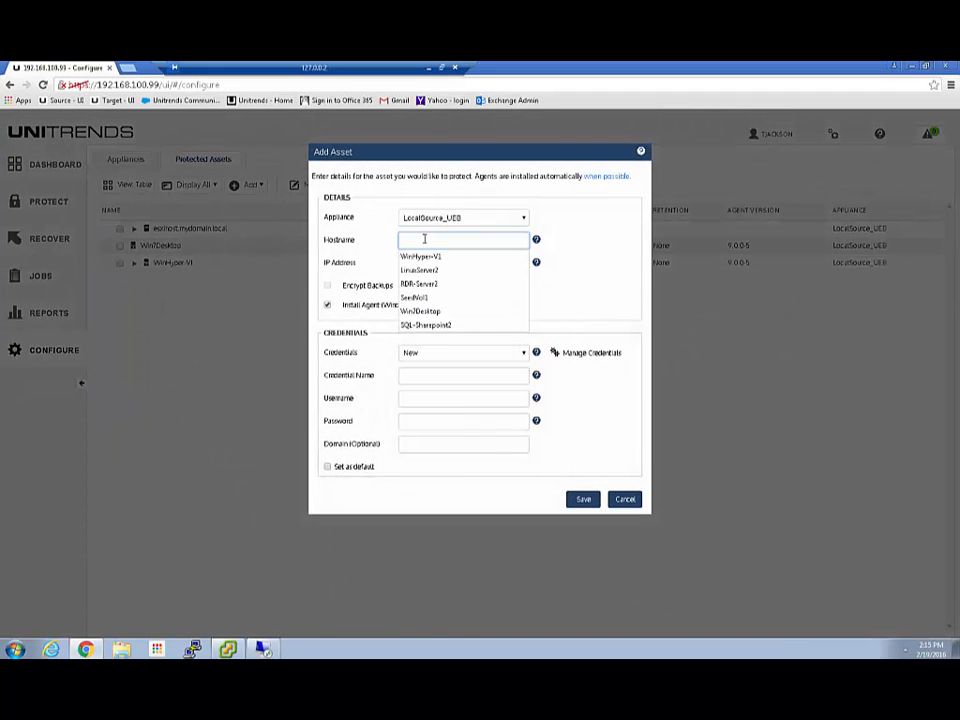
left_click(409, 327)
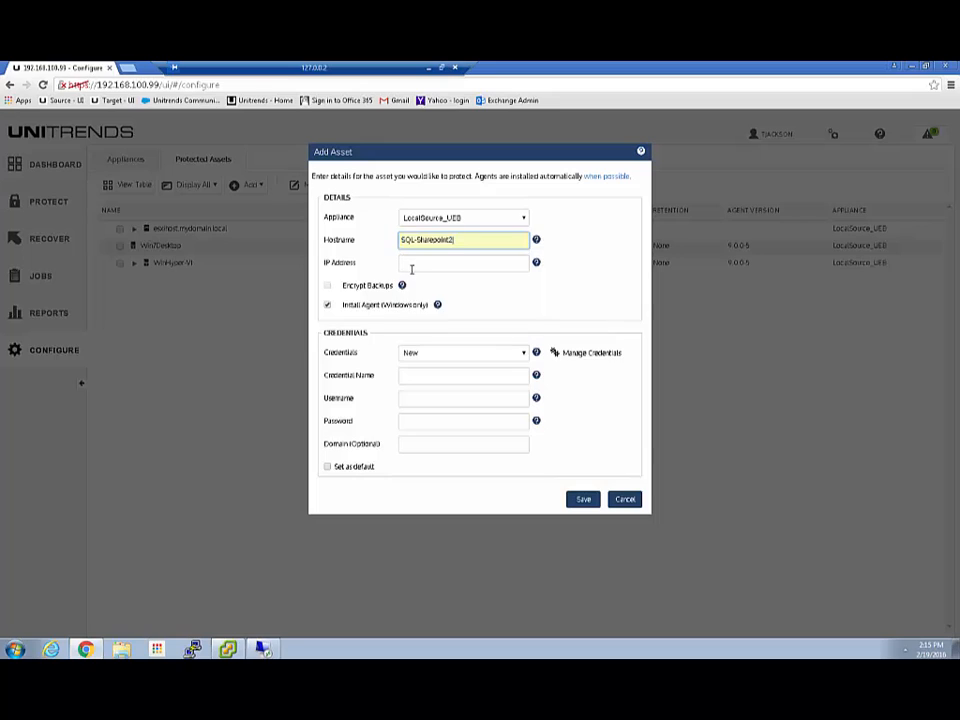
left_click(416, 263)
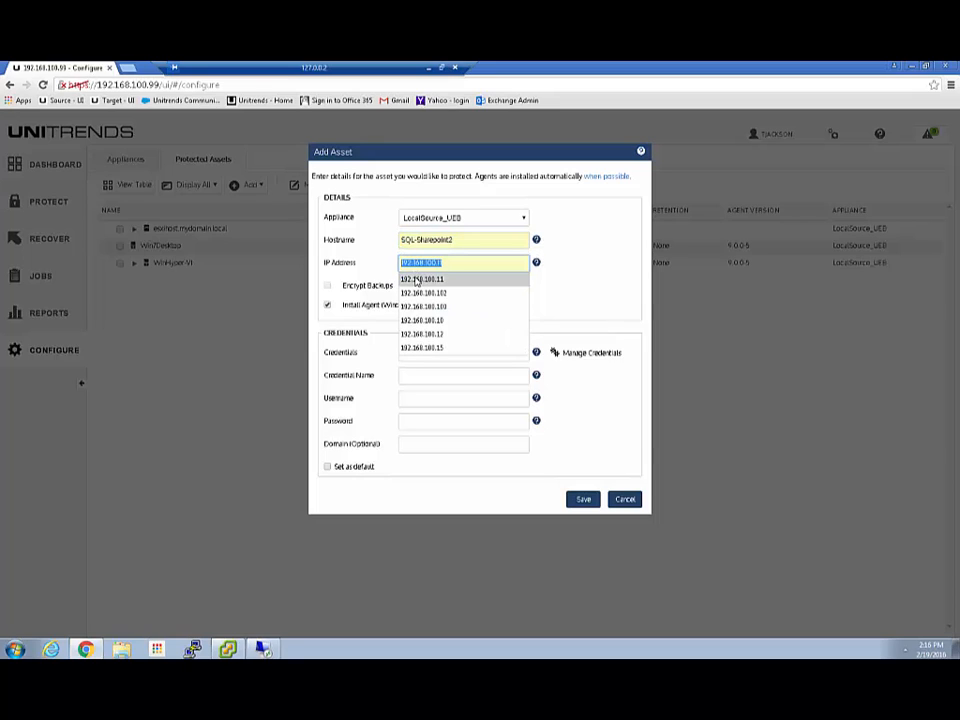
left_click(429, 320)
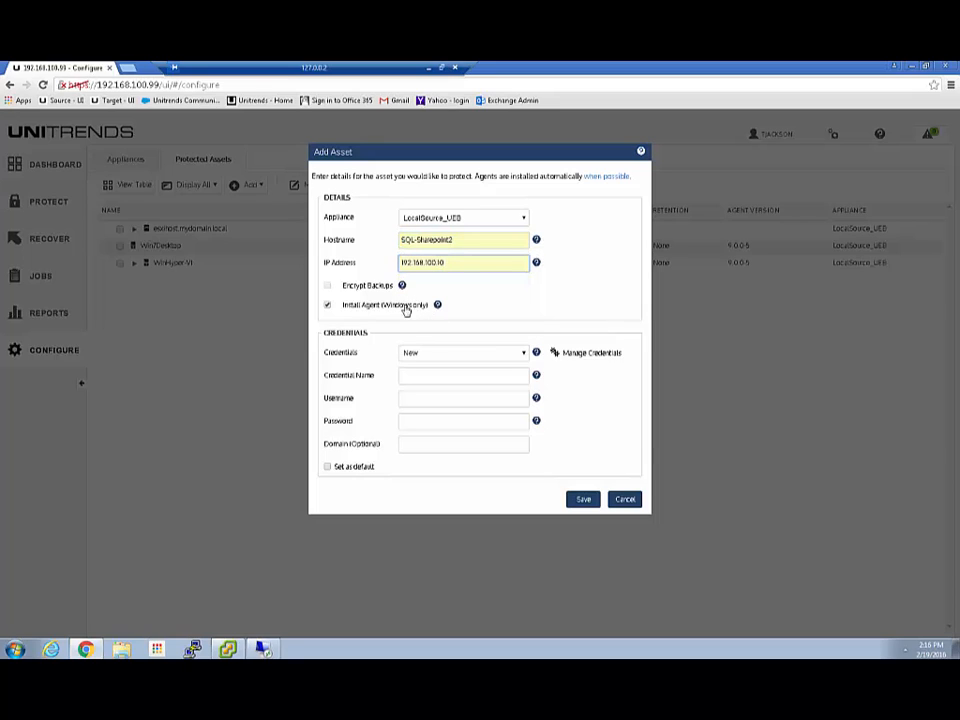
left_click(424, 353)
left_click(416, 376)
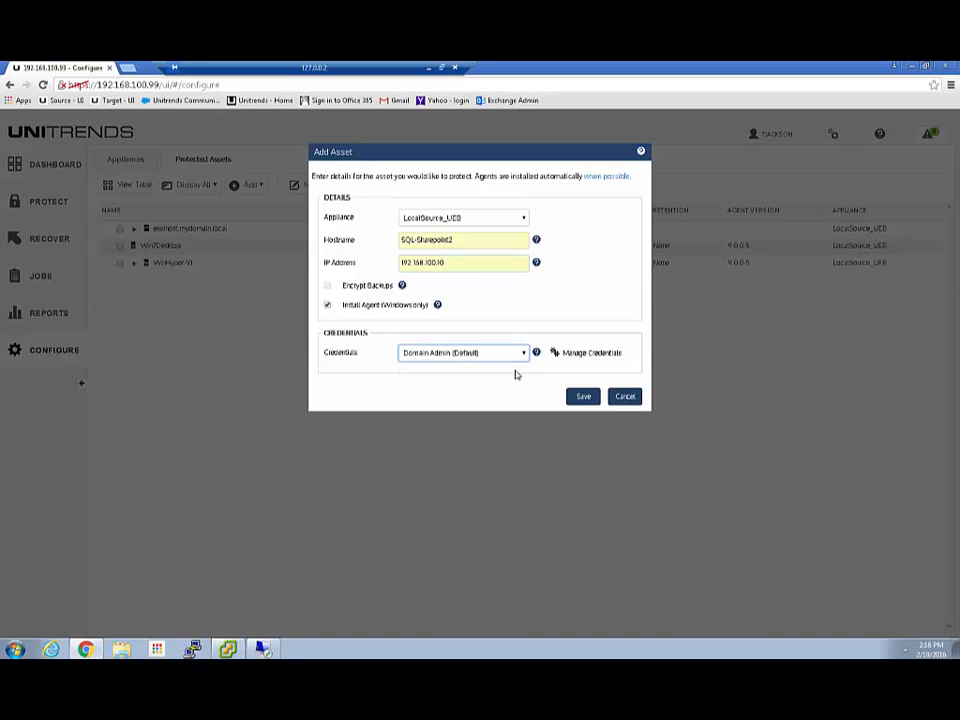
left_click(583, 398)
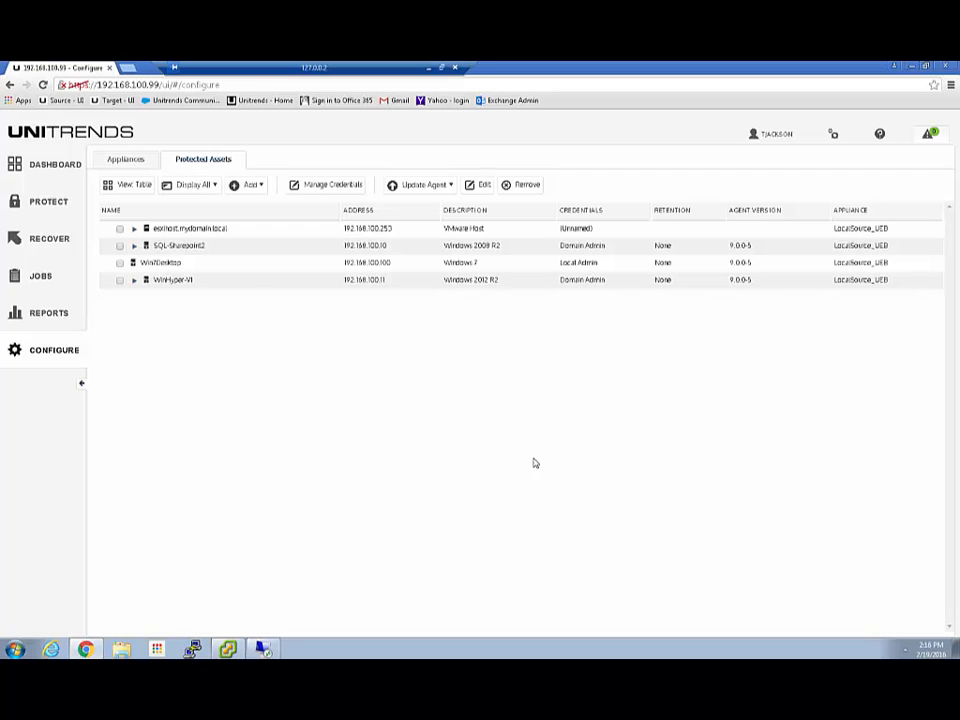
Expand SQL-Sharepoint2, WinHyper-V1 and Hyper-V 2012 in the Protected Assets table.
left_click(134, 245)
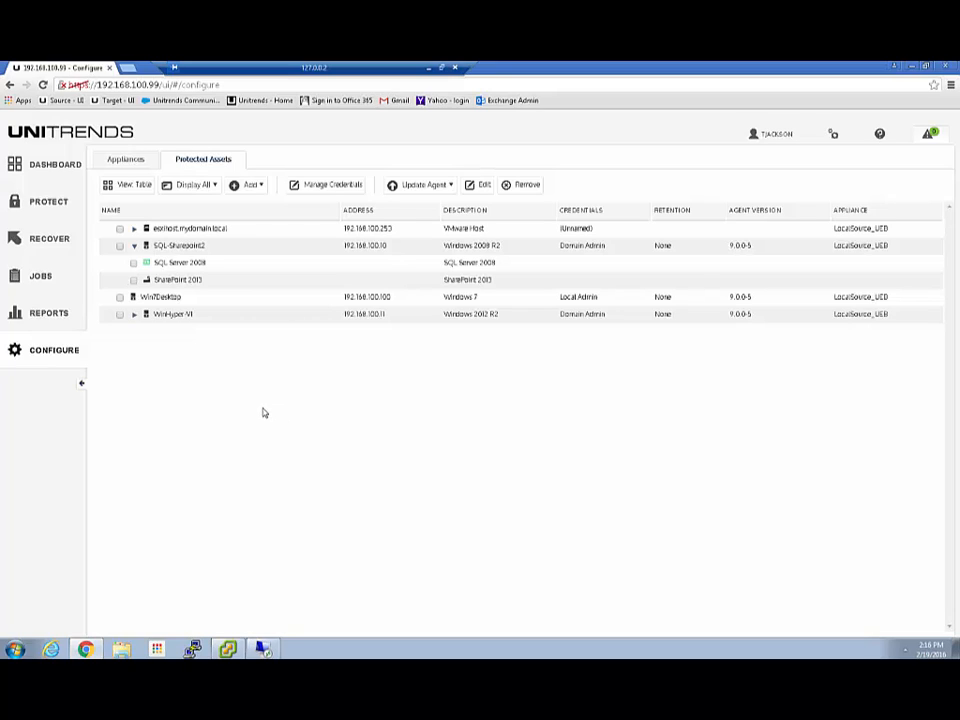
left_click(134, 314)
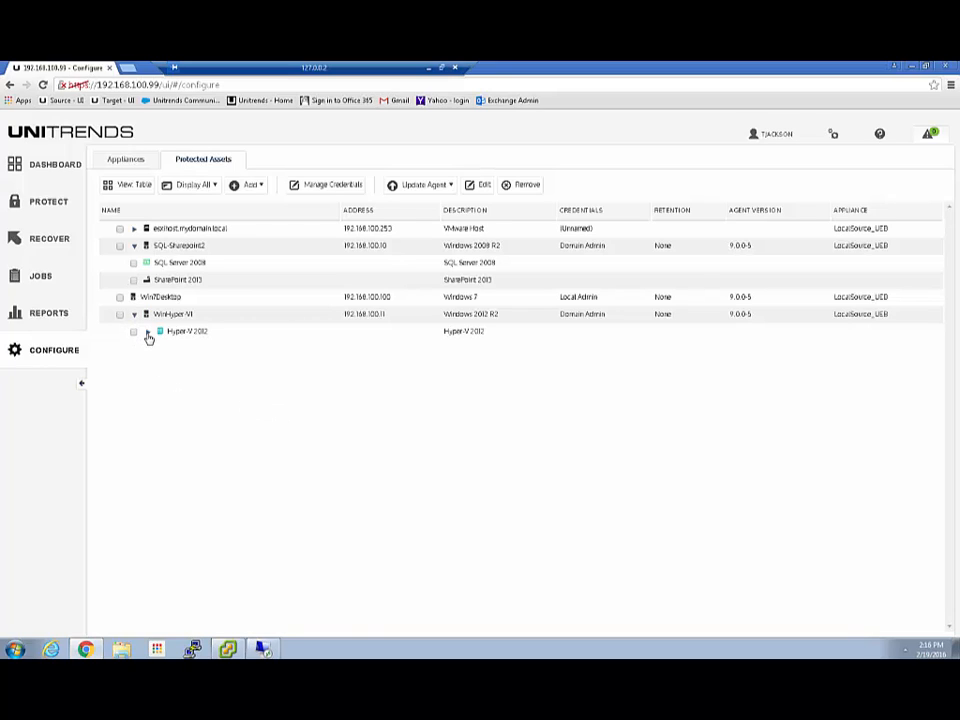
left_click(148, 331)
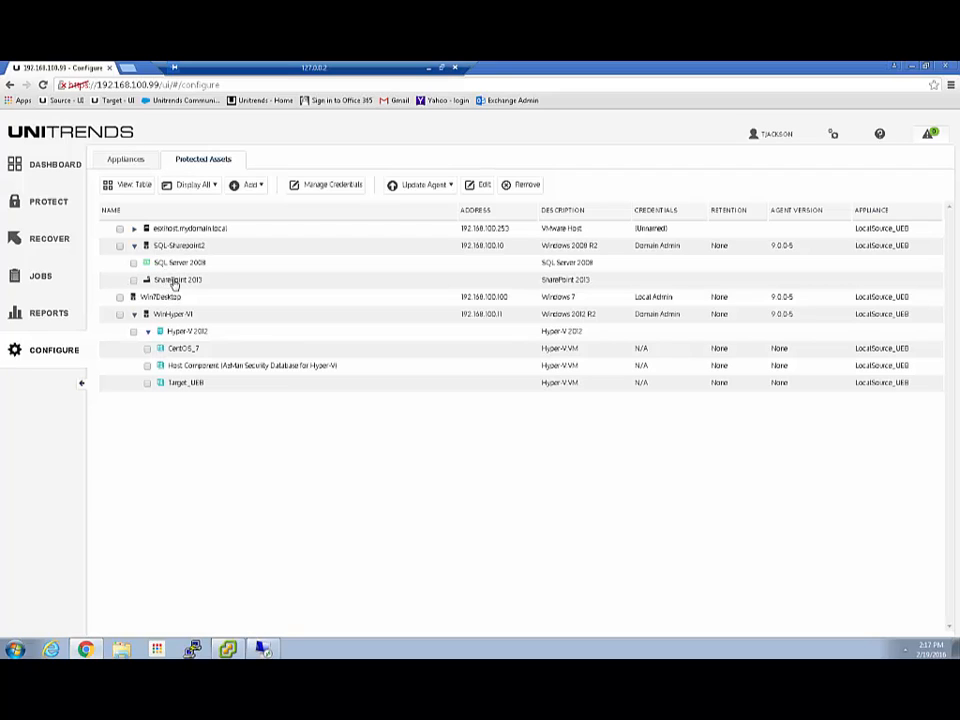
Inspect SQL-Sharepoint2's SQL Server 2008 databases and SharePoint 2013 farm, then collapse the nodes.
left_click(35, 166)
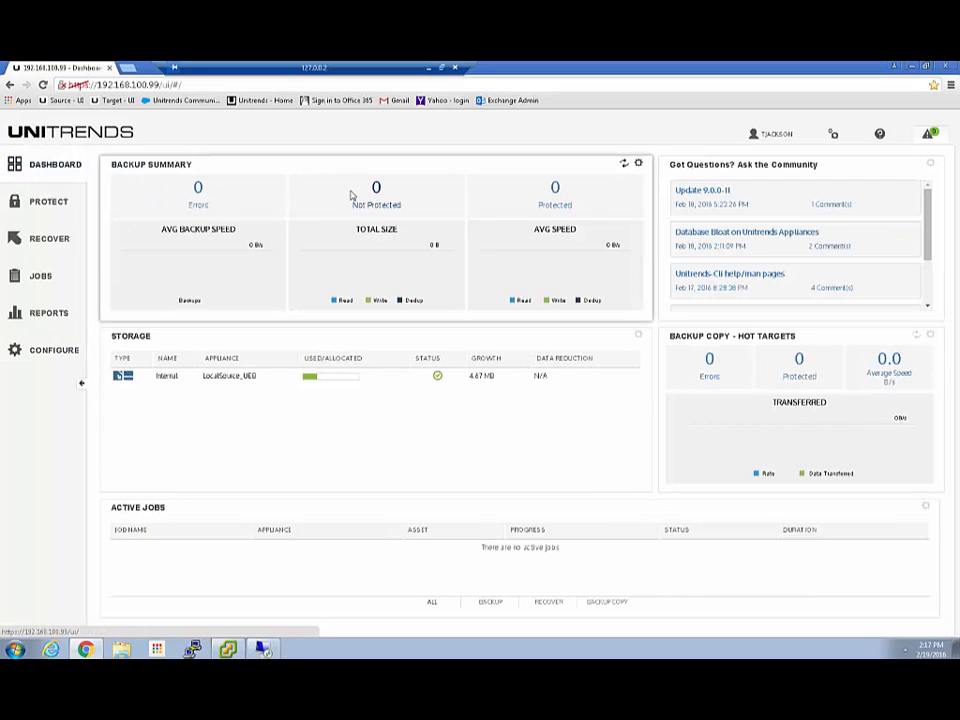
left_click(54, 349)
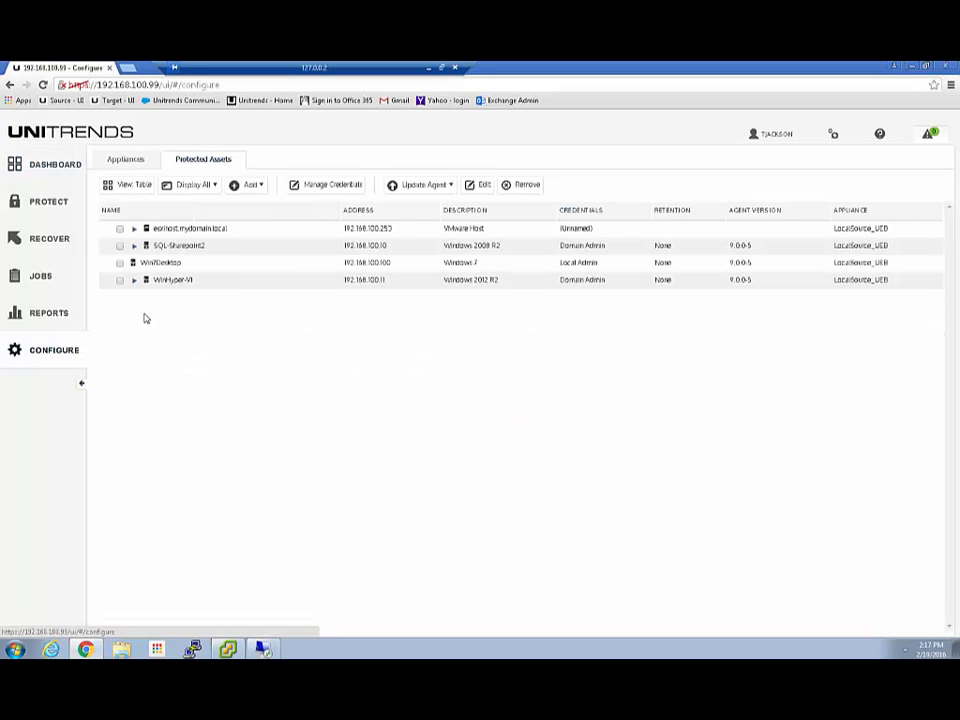
left_click(134, 246)
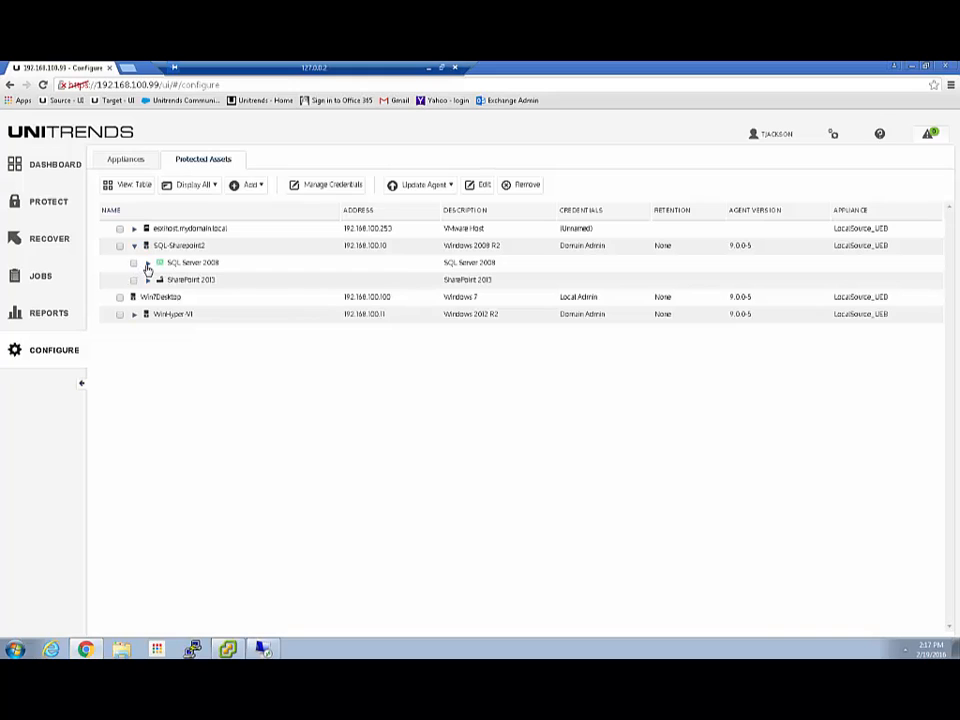
left_click(148, 264)
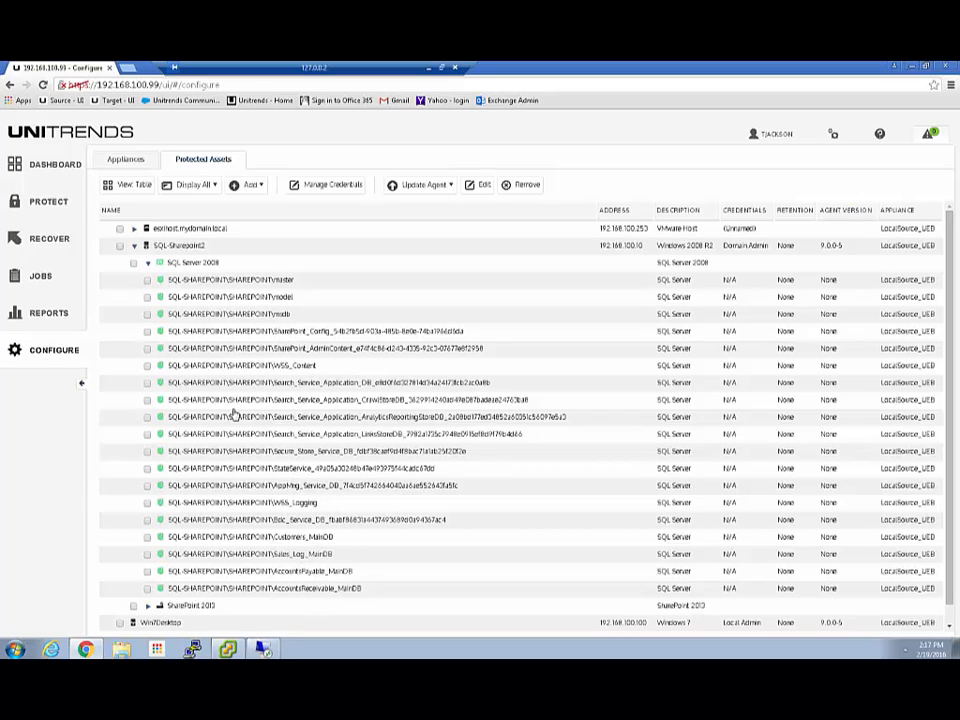
left_click(149, 264)
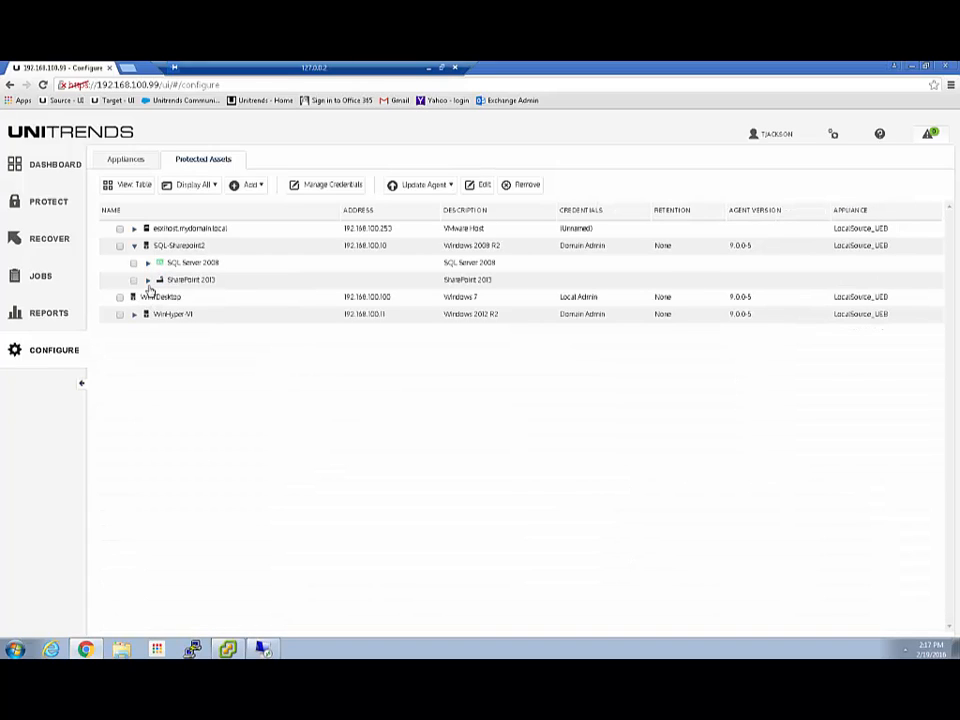
left_click(148, 280)
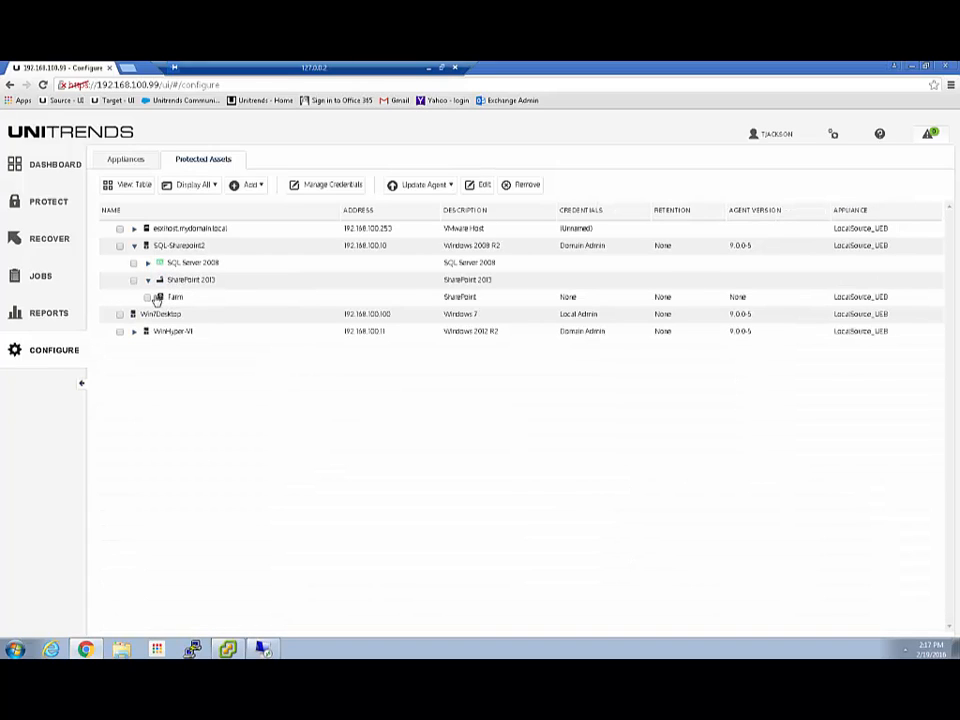
left_click(148, 281)
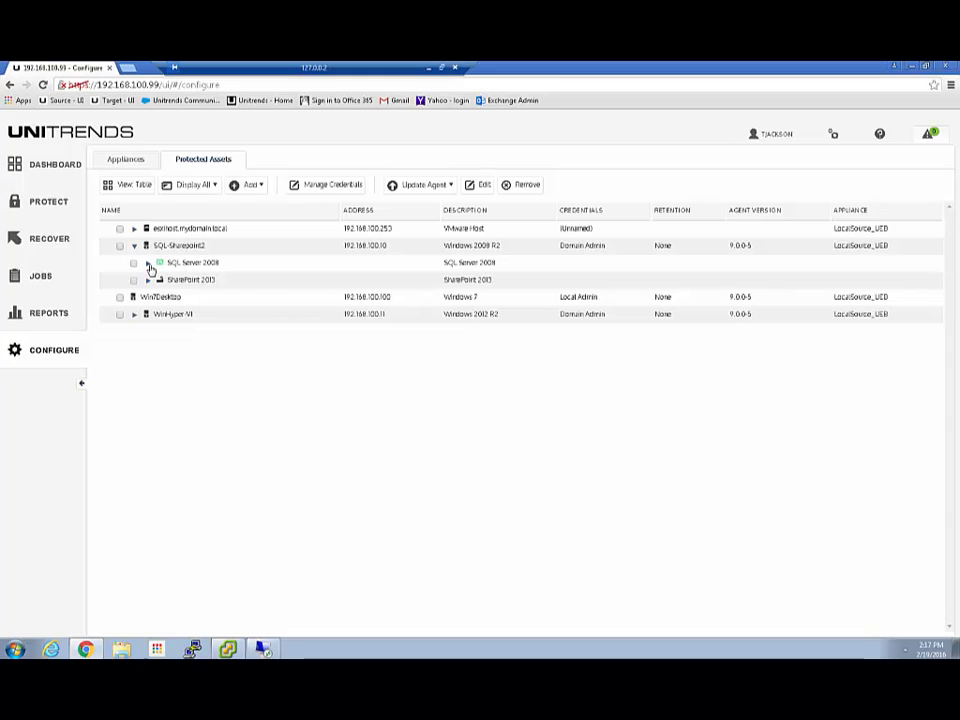
left_click(148, 262)
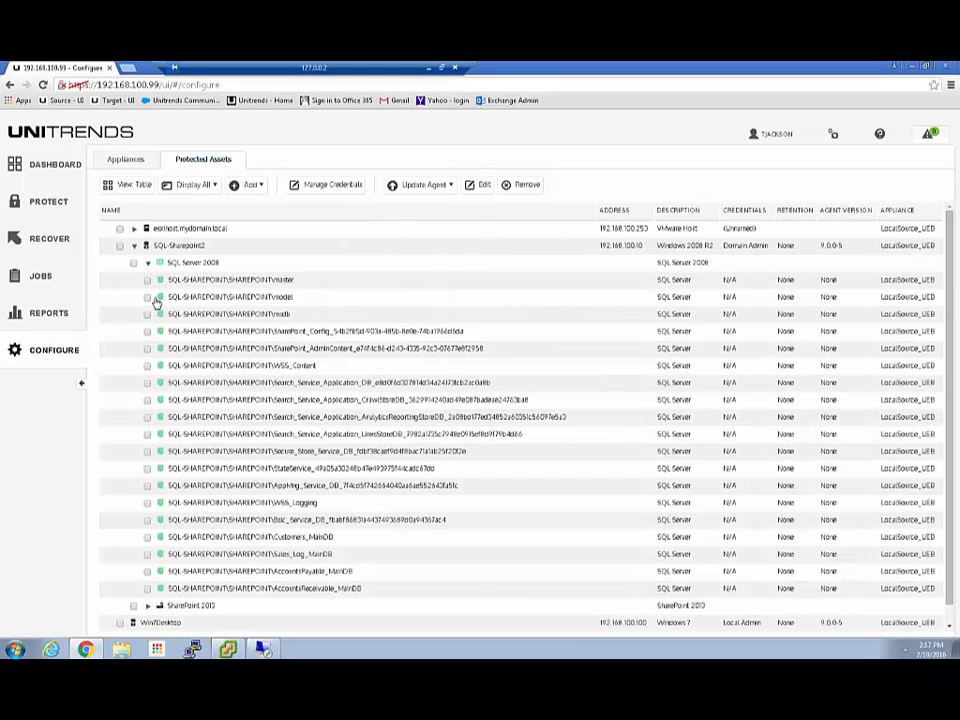
left_click(148, 262)
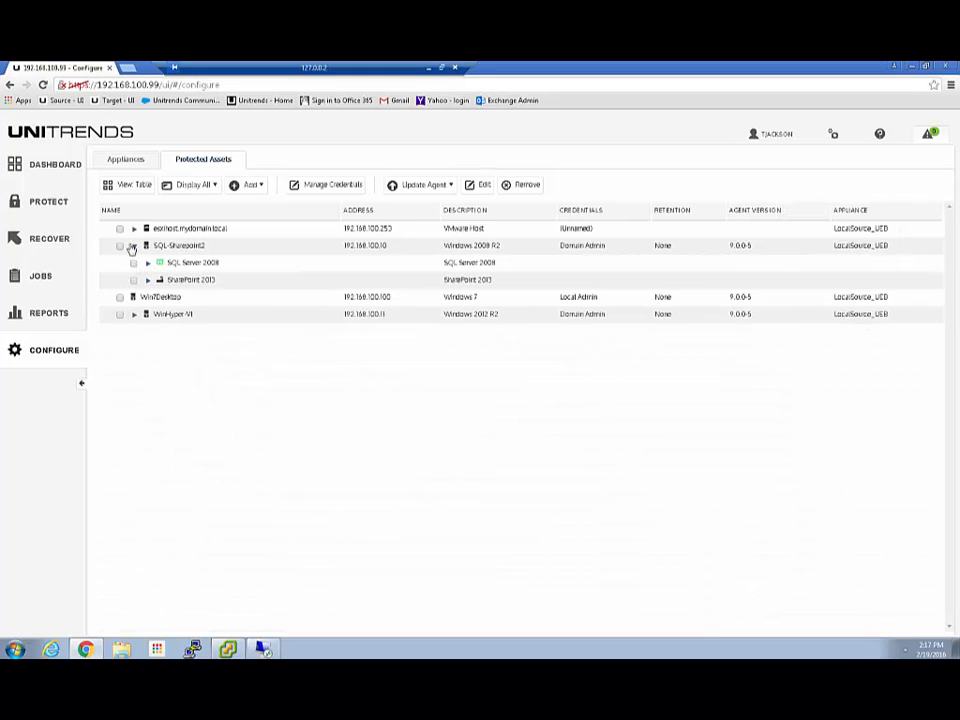
left_click(134, 246)
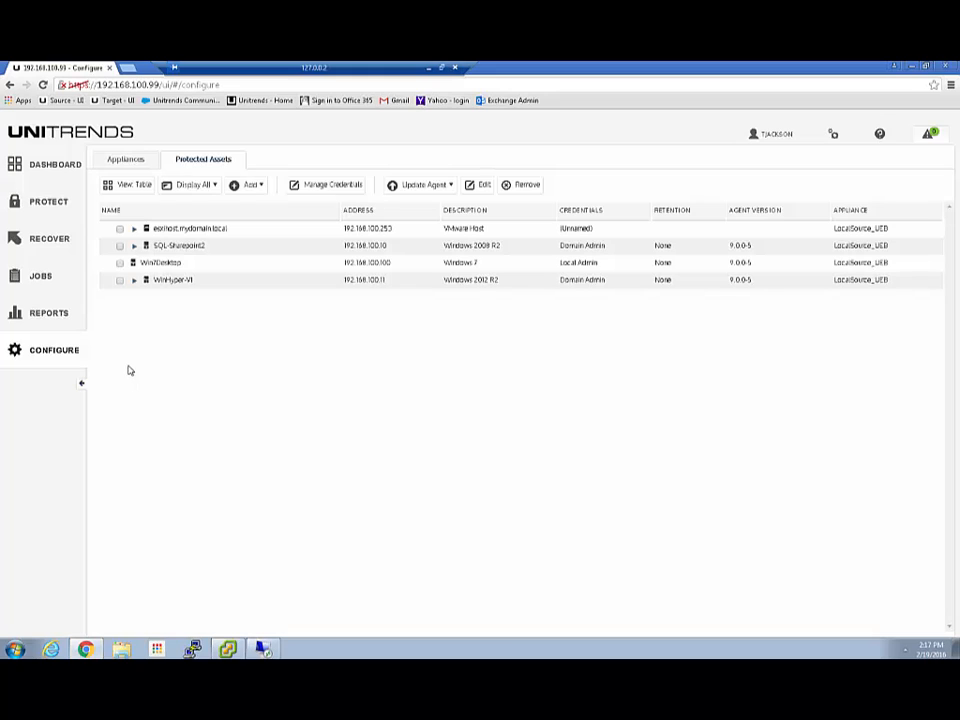
Start a new backup job on the Jobs page and browse VMware VMs in Dependent_VMs.
left_click(41, 276)
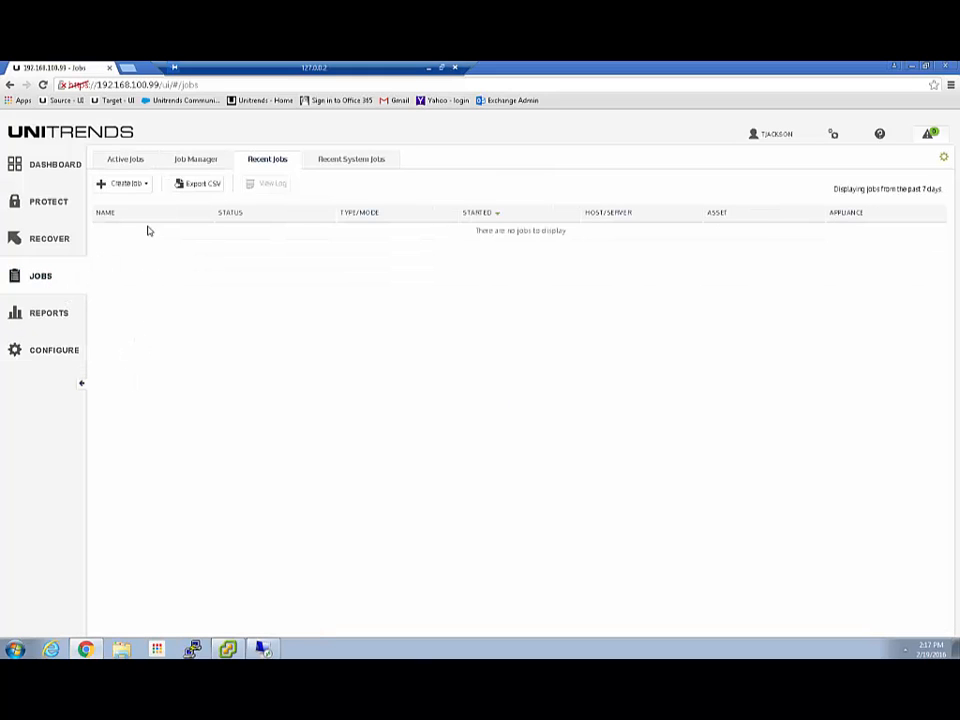
left_click(149, 185)
left_click(121, 202)
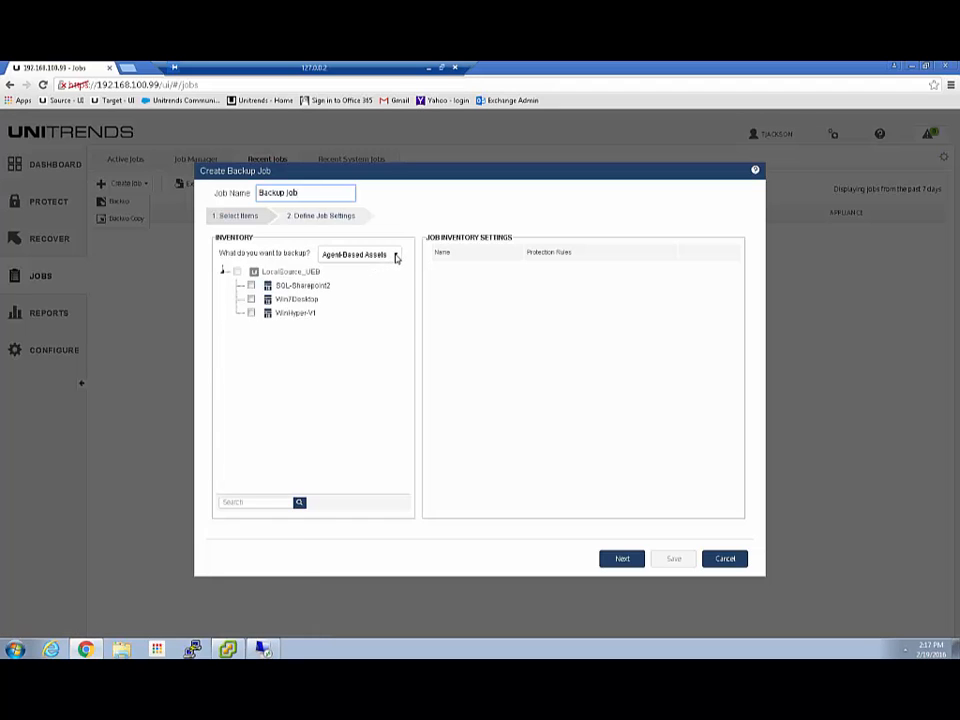
left_click(395, 256)
left_click(352, 277)
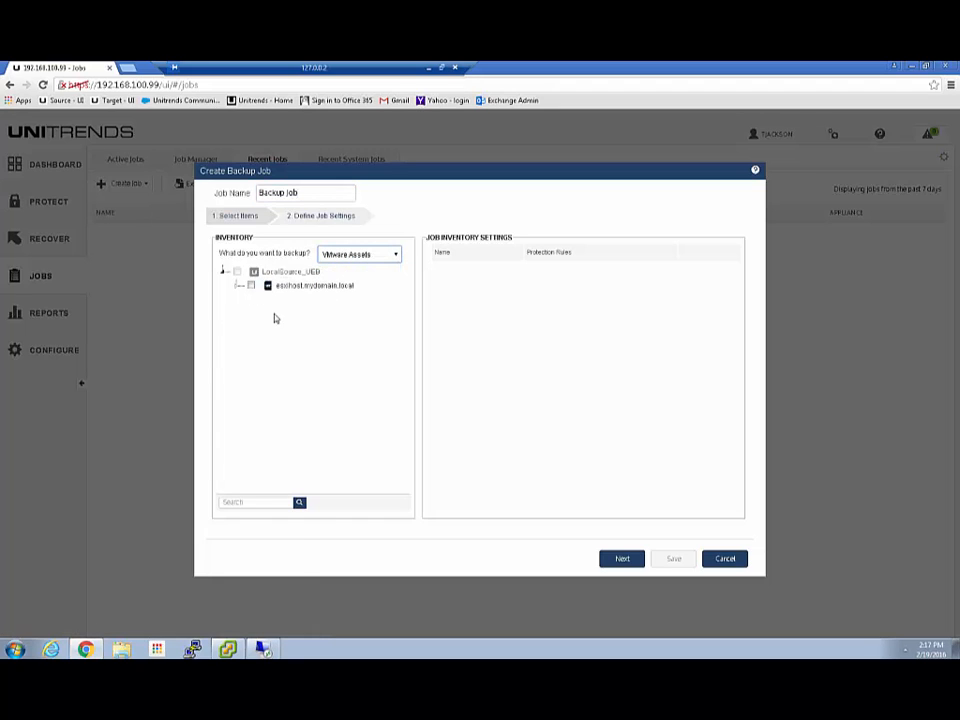
left_click(236, 287)
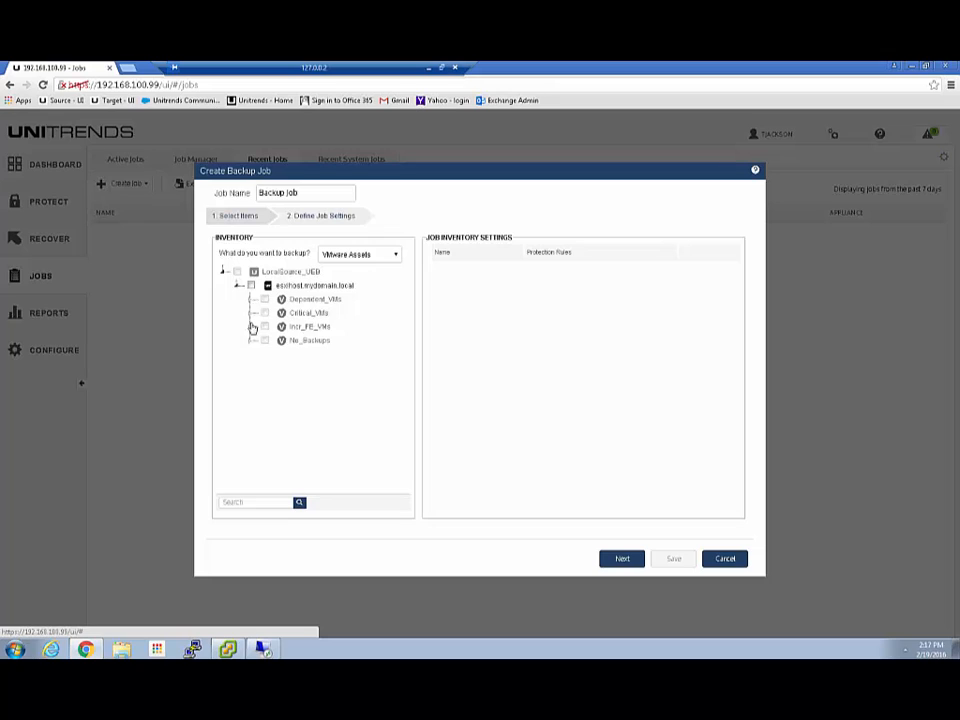
left_click(250, 299)
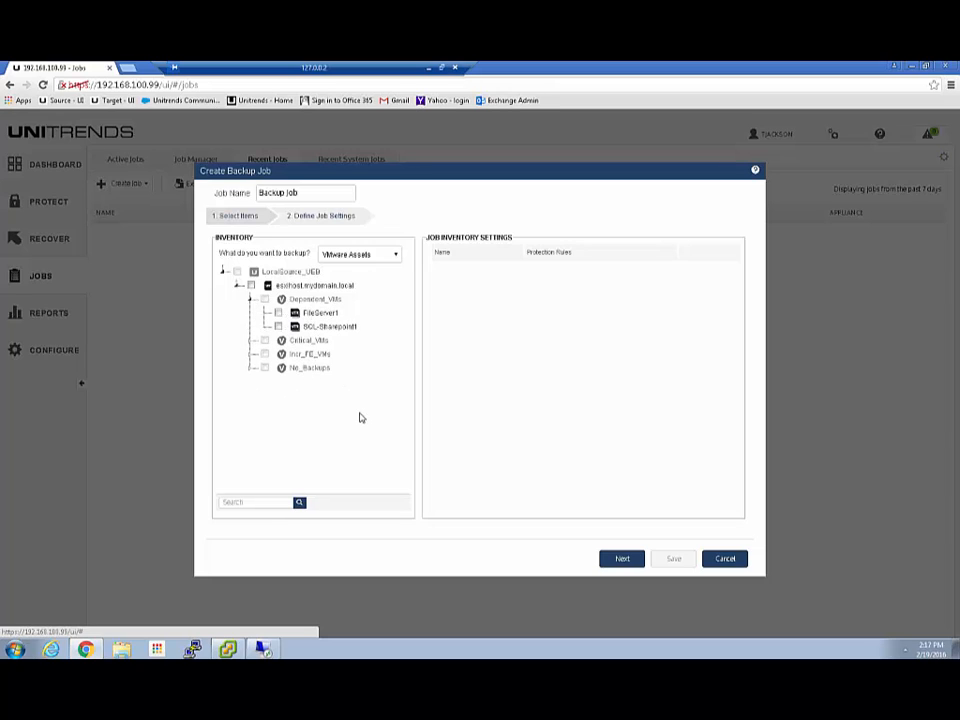
Try Agent-Based and SQL backup types, browse SQL-Sharepoint2's databases, then cancel the job.
left_click(380, 254)
left_click(355, 264)
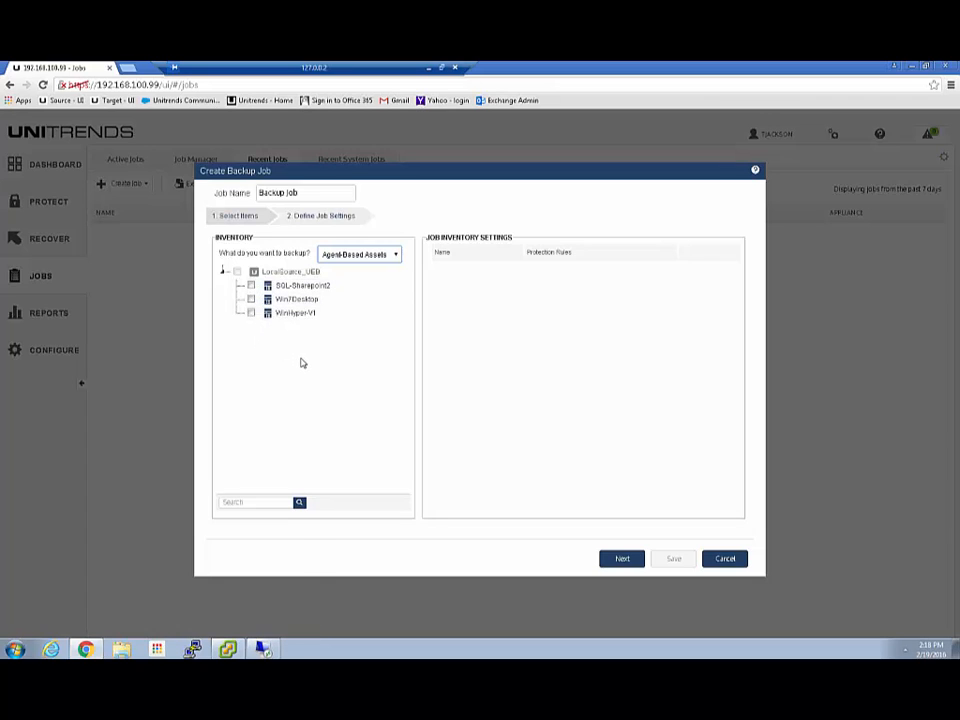
left_click(370, 254)
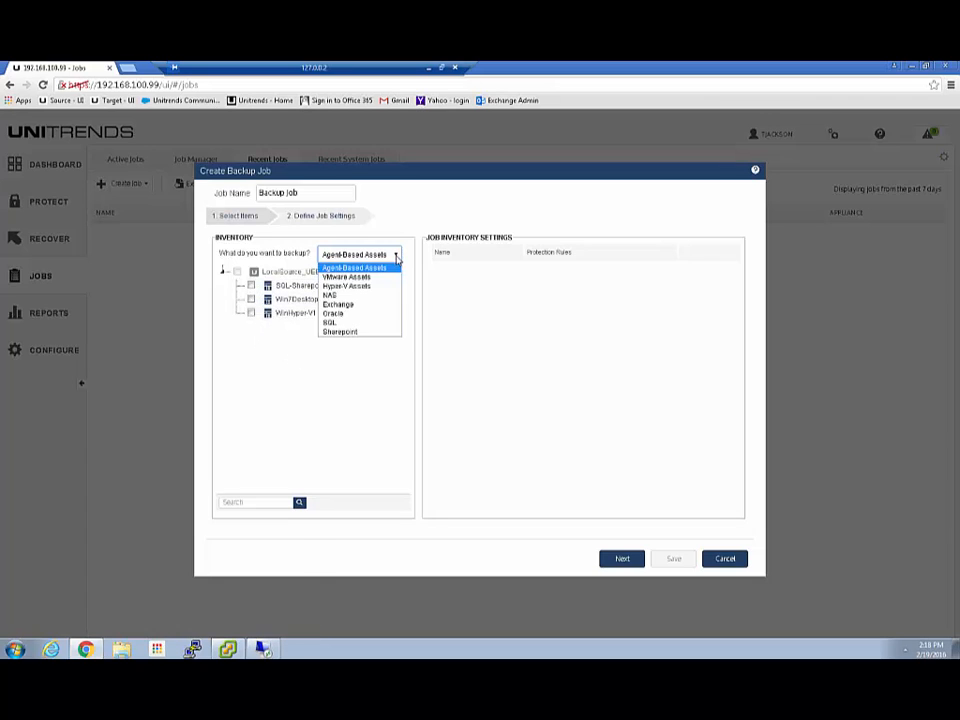
left_click(345, 326)
left_click(237, 285)
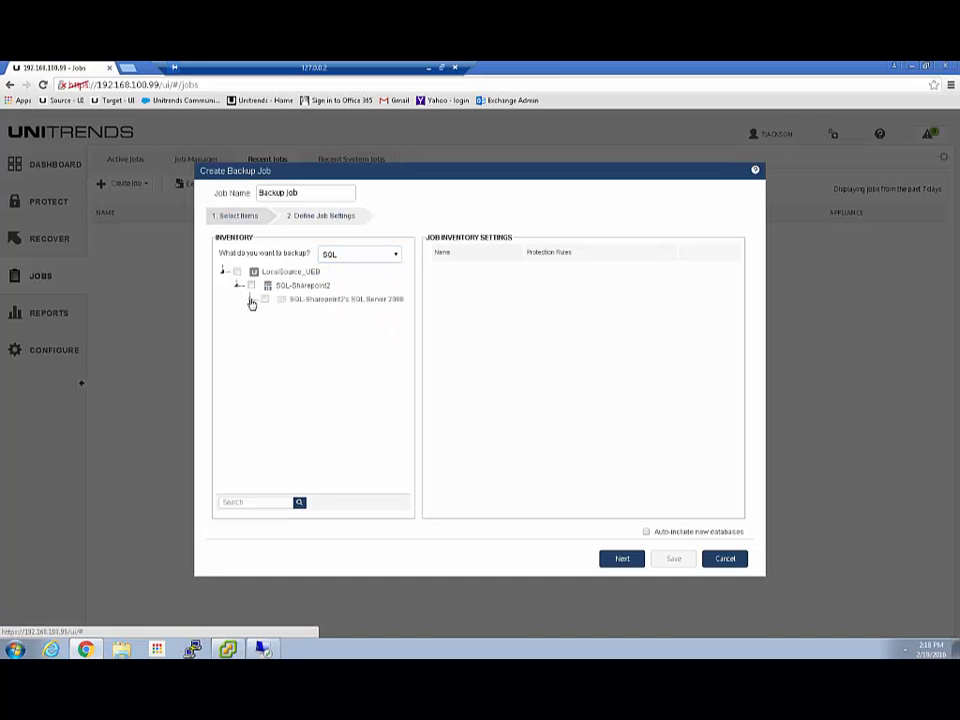
left_click(264, 312)
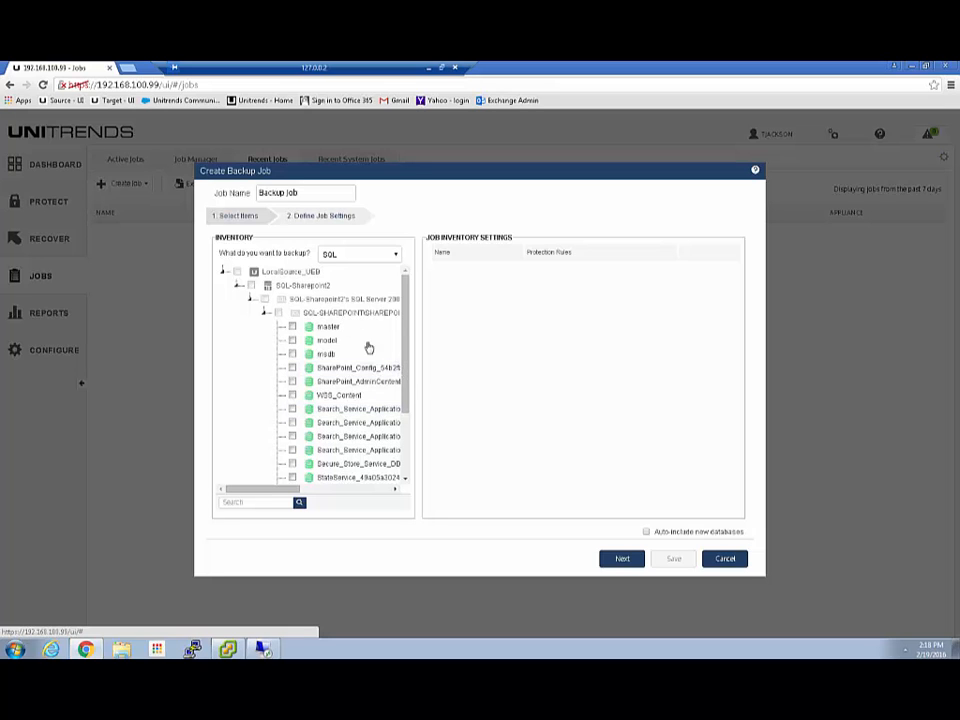
left_click_drag(405, 370, 409, 454)
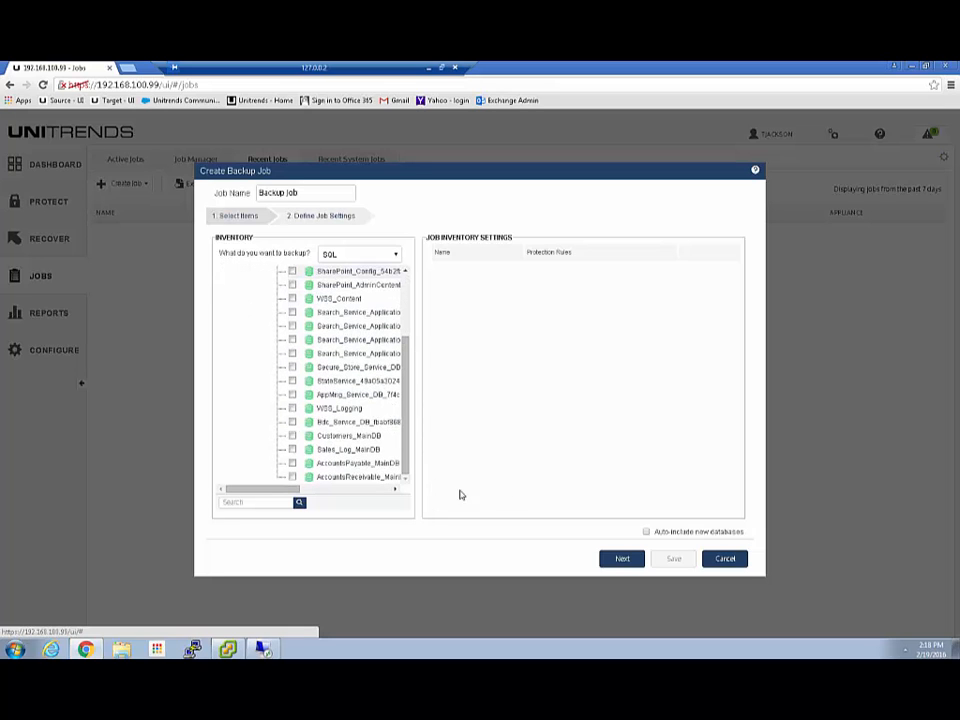
left_click(735, 558)
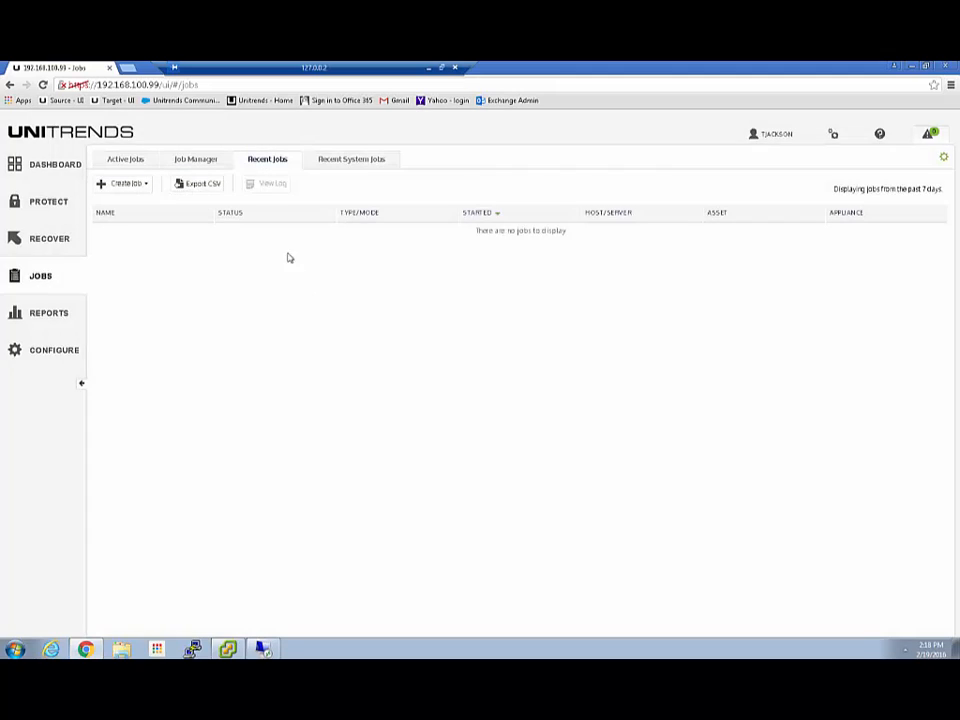
Return to Protected Assets and expand the WinHyper-V1, SQL-Sharepoint2 and ESX host entries.
left_click(39, 356)
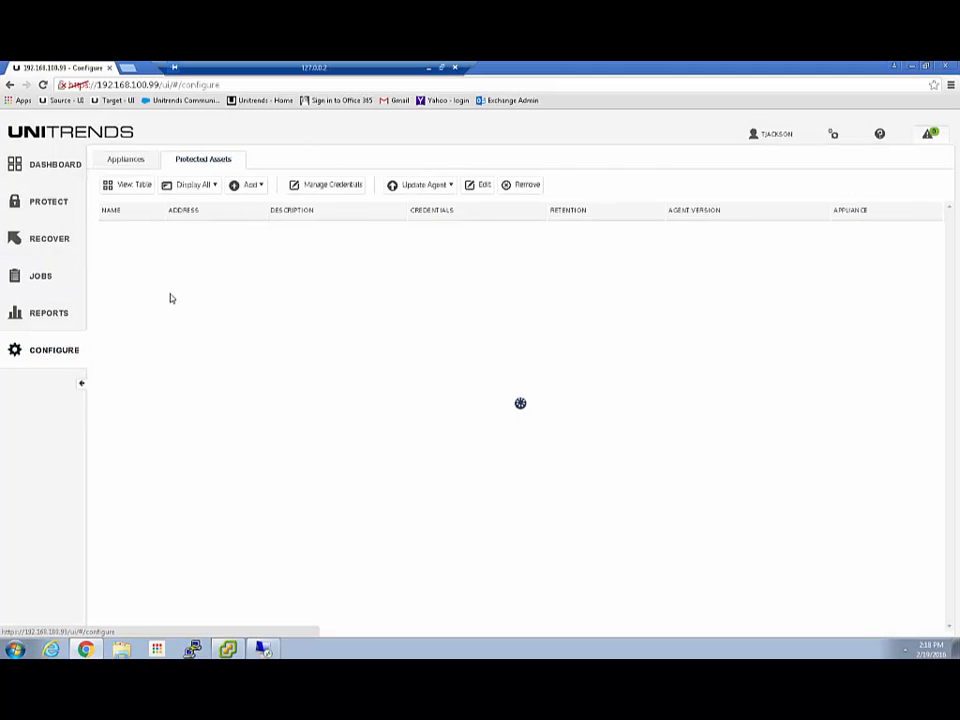
left_click(134, 280)
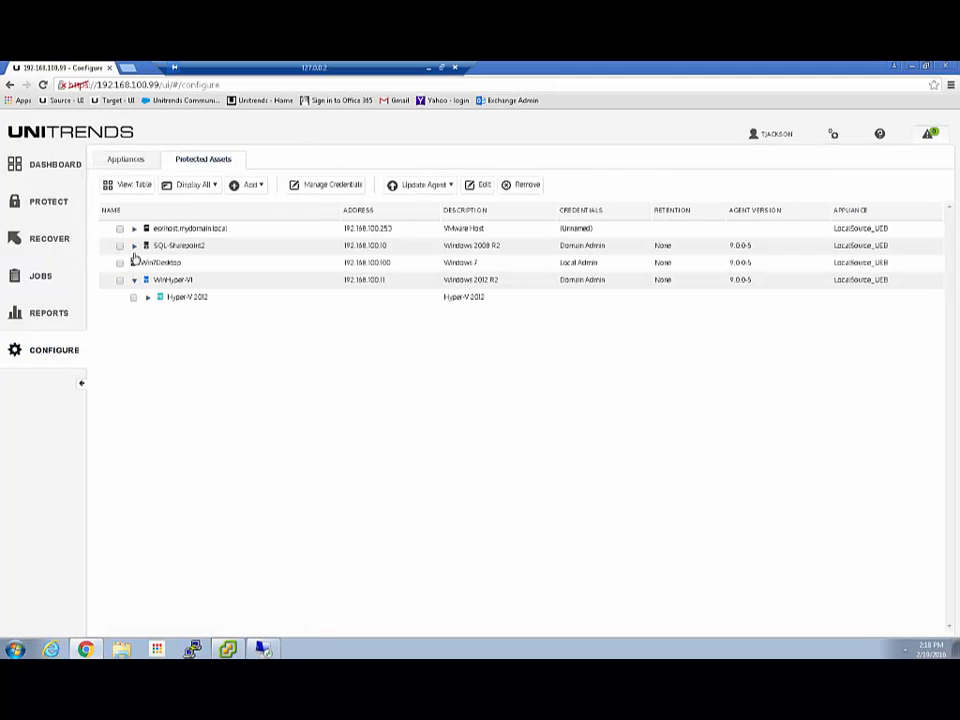
left_click(134, 245)
left_click(134, 229)
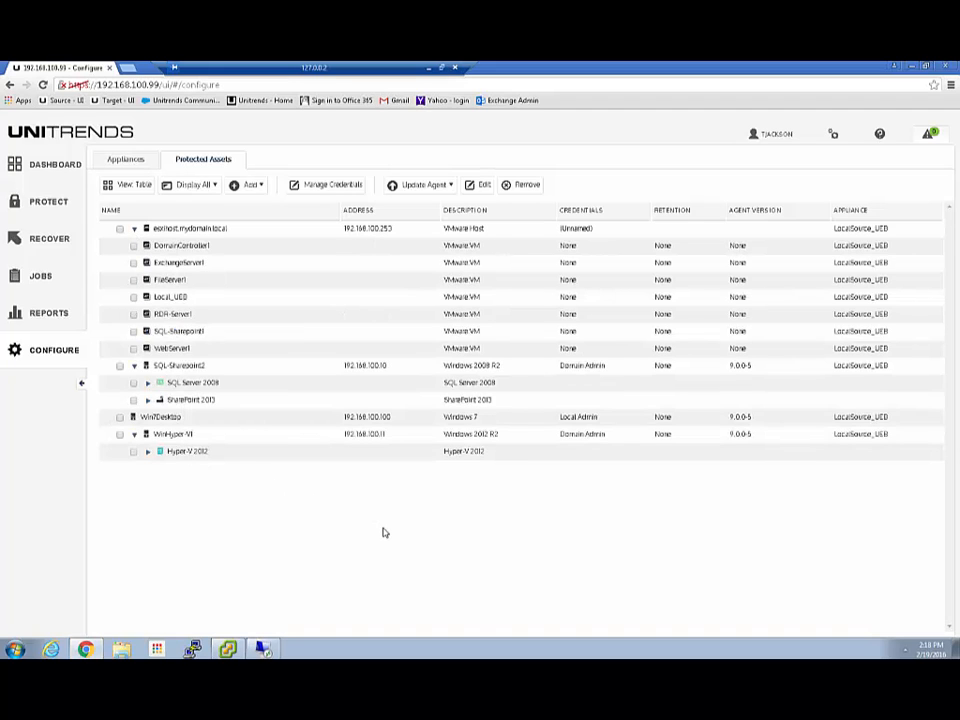
Add asset DC-Exchange2 at 192.168.100.12 with Domain Admin (Default) credentials and save it.
left_click(251, 185)
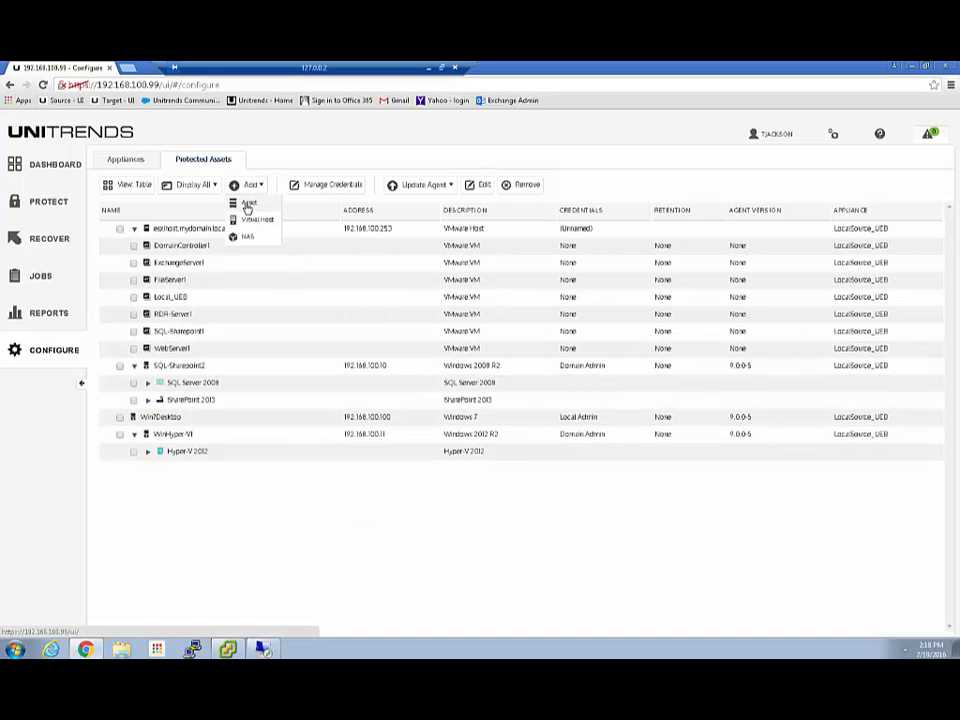
left_click(247, 203)
left_click(409, 240)
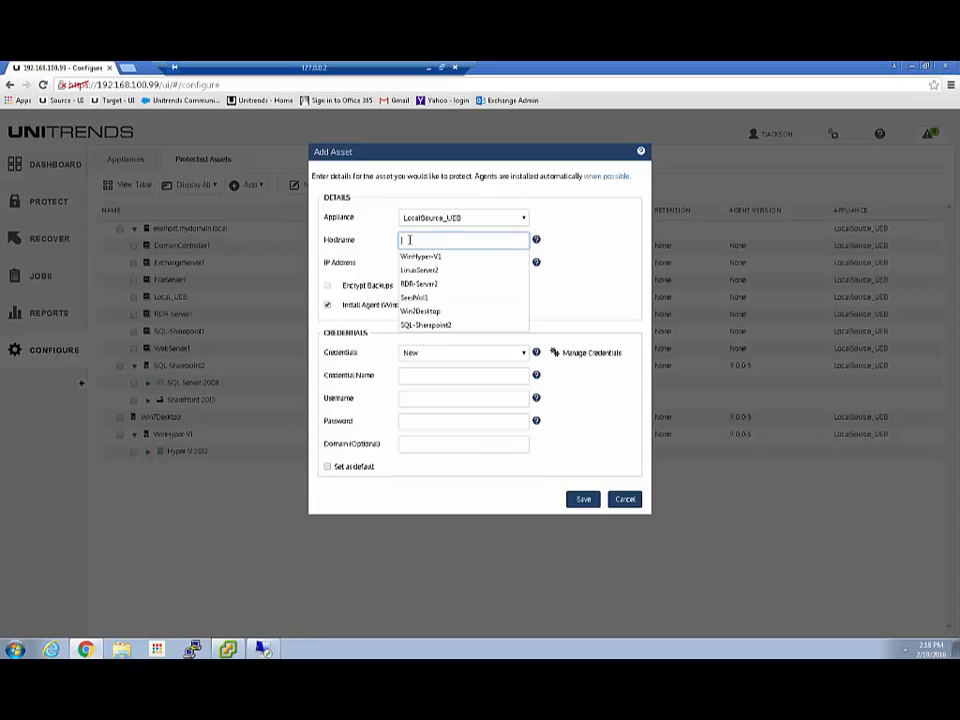
type("DC")
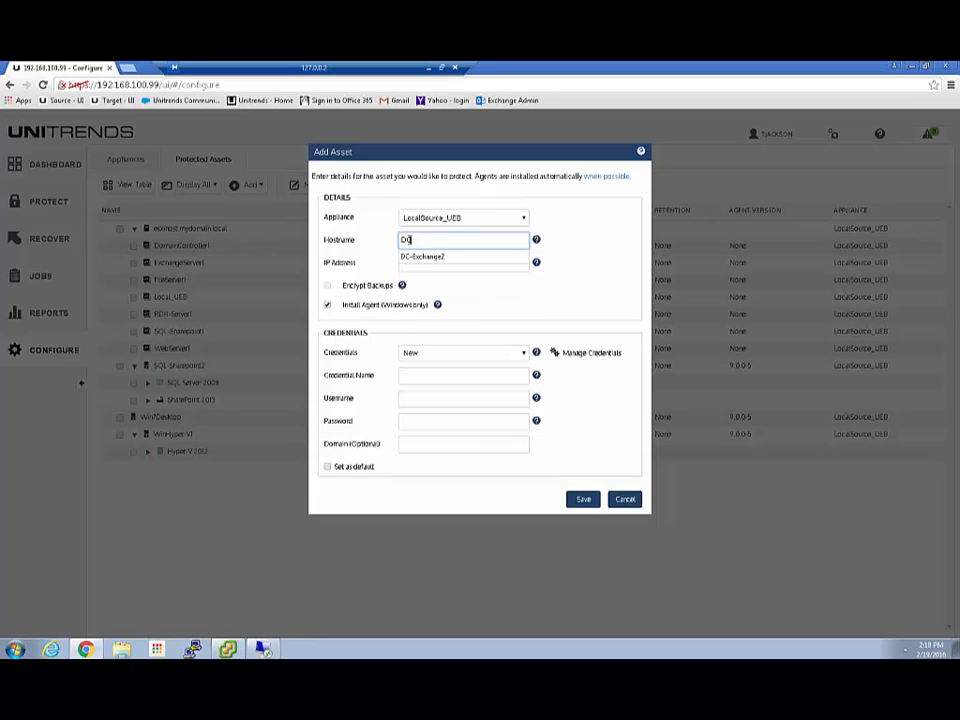
left_click(416, 257)
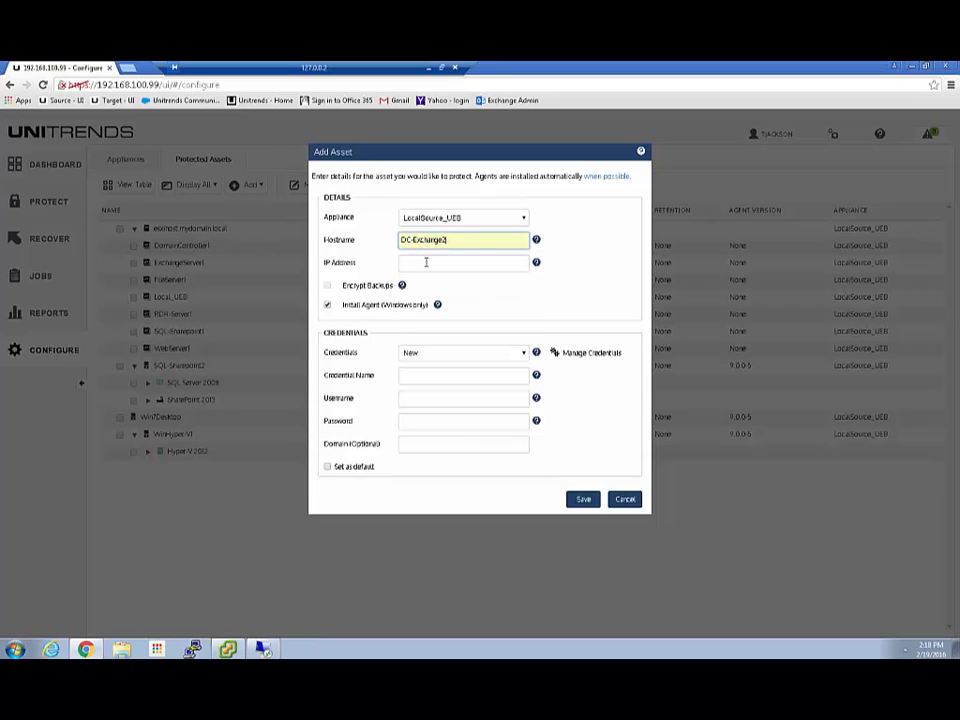
left_click(426, 261)
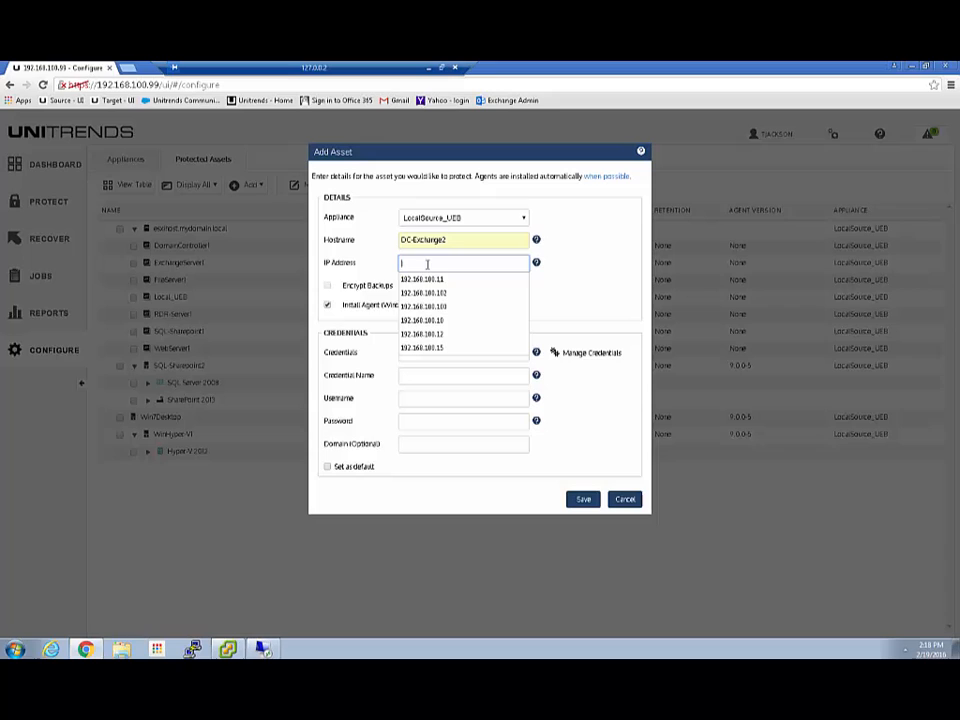
left_click(428, 334)
left_click(430, 355)
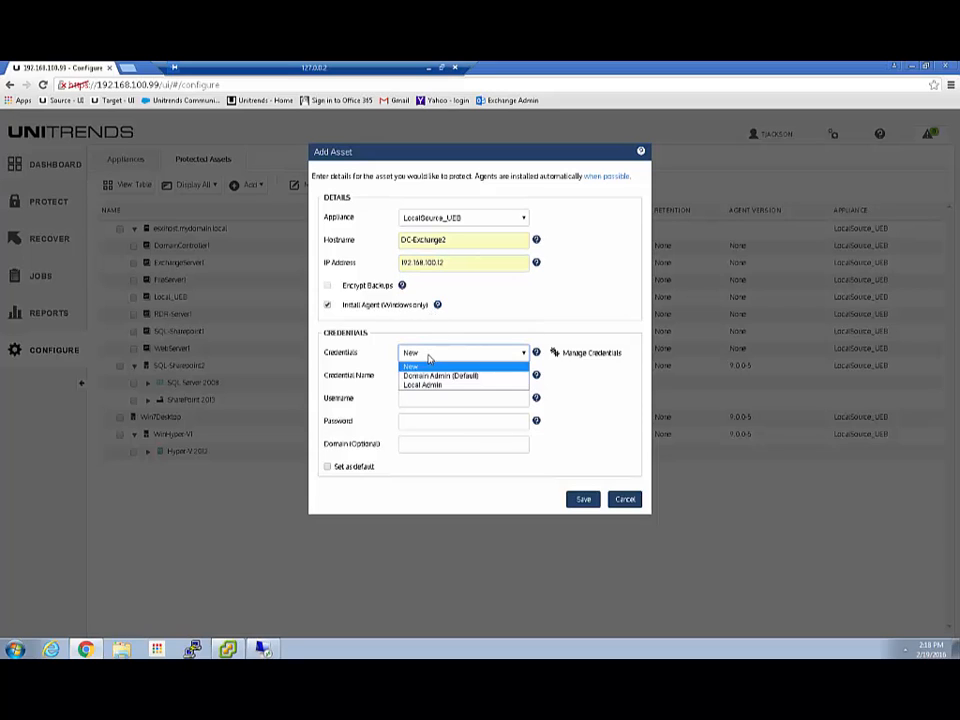
left_click(430, 372)
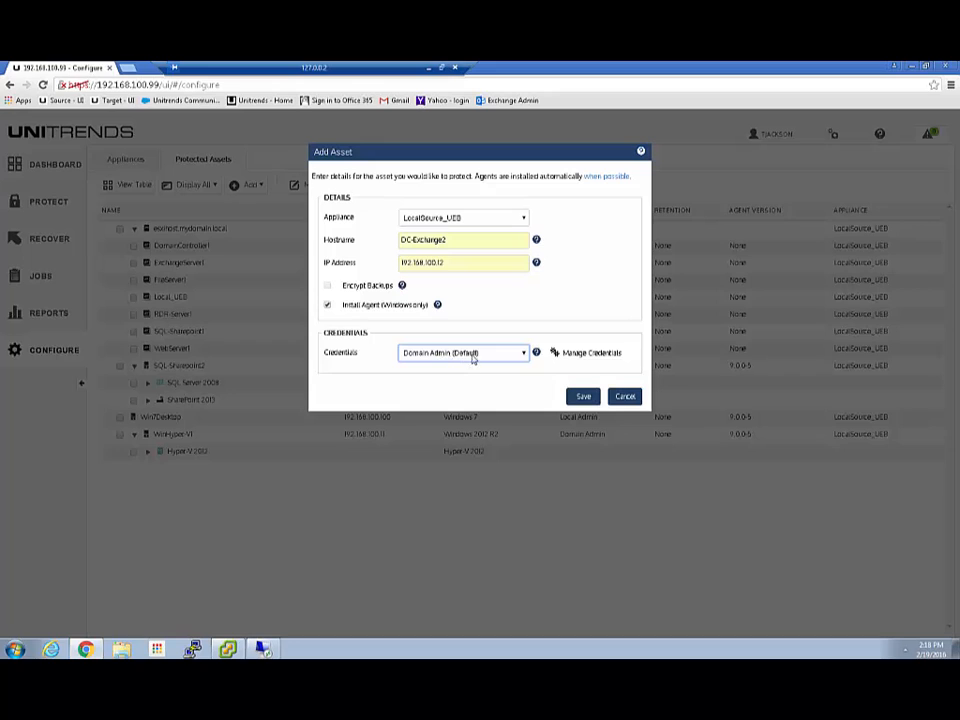
left_click(584, 397)
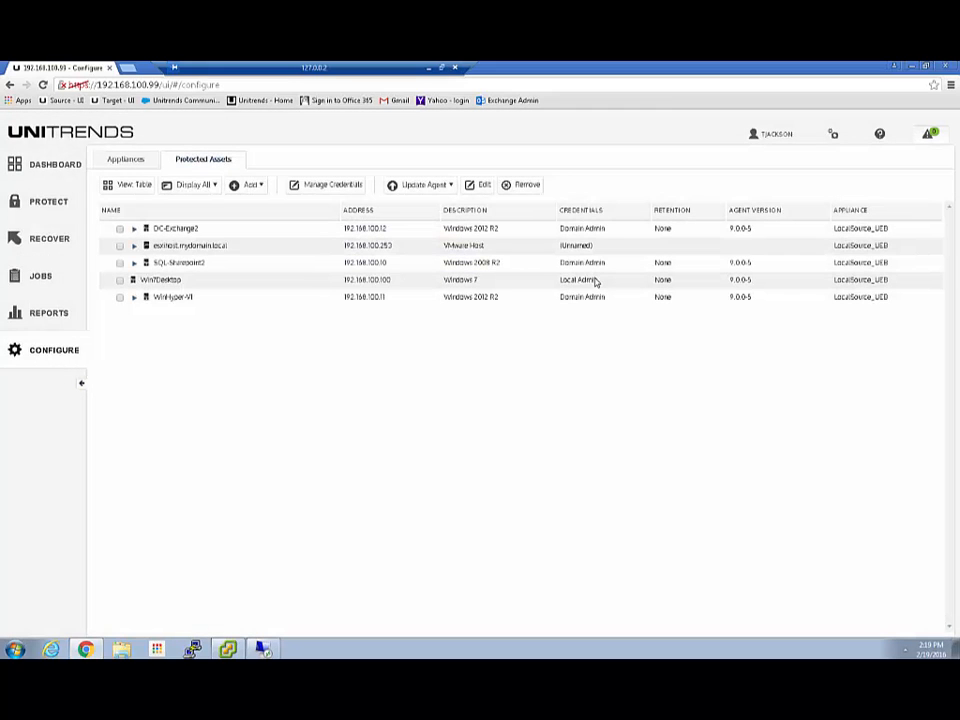
Expand and collapse the DC-Exchange2 and ESXi host entries in the assets tree.
left_click(134, 229)
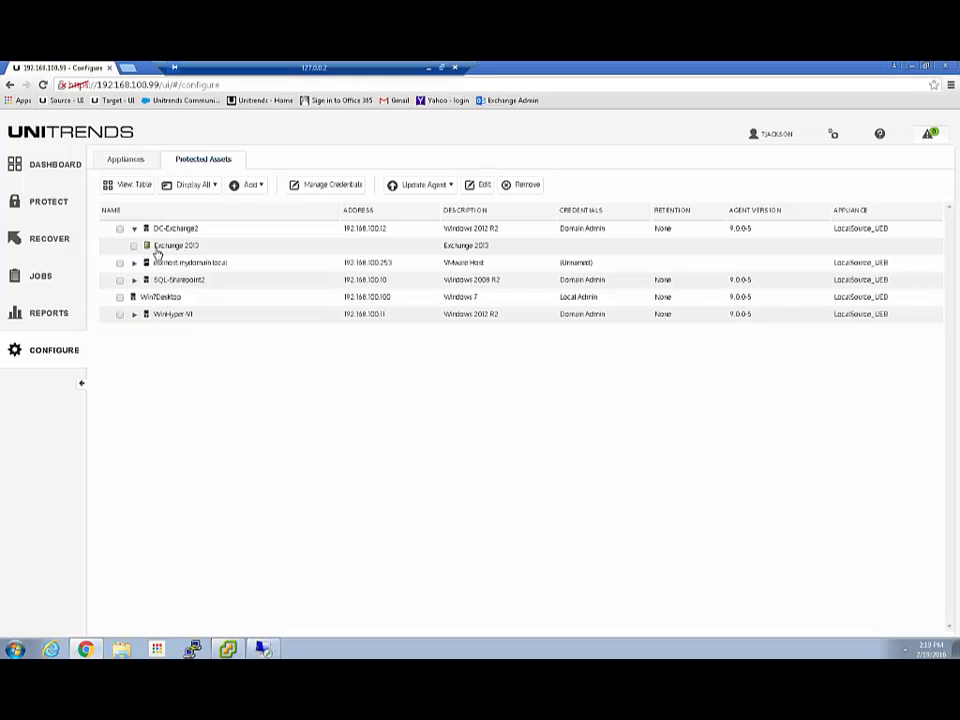
left_click(42, 166)
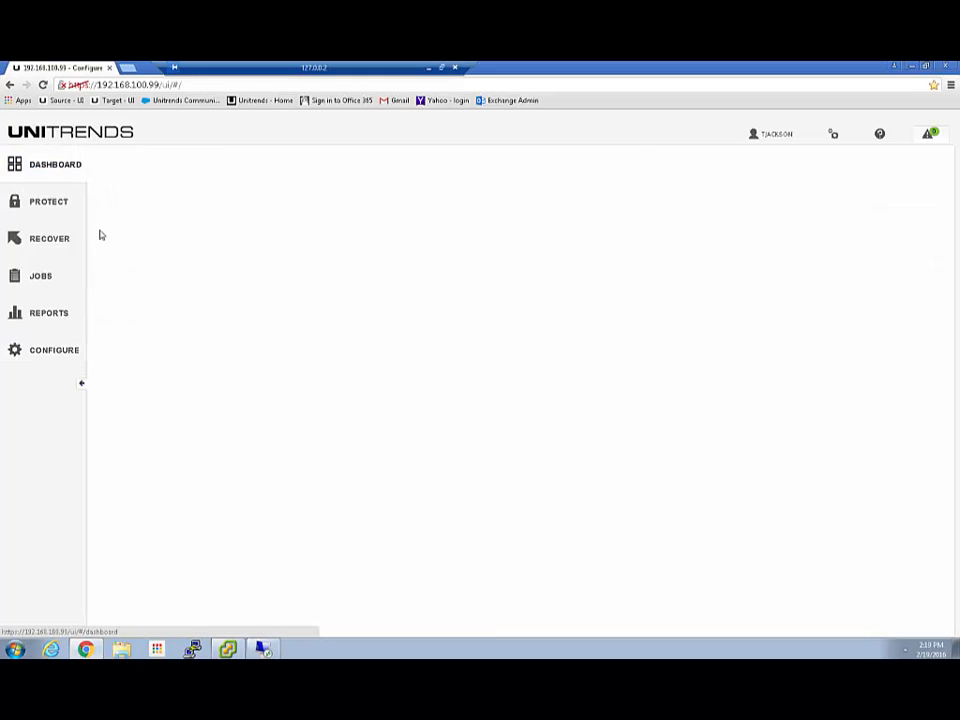
left_click(42, 353)
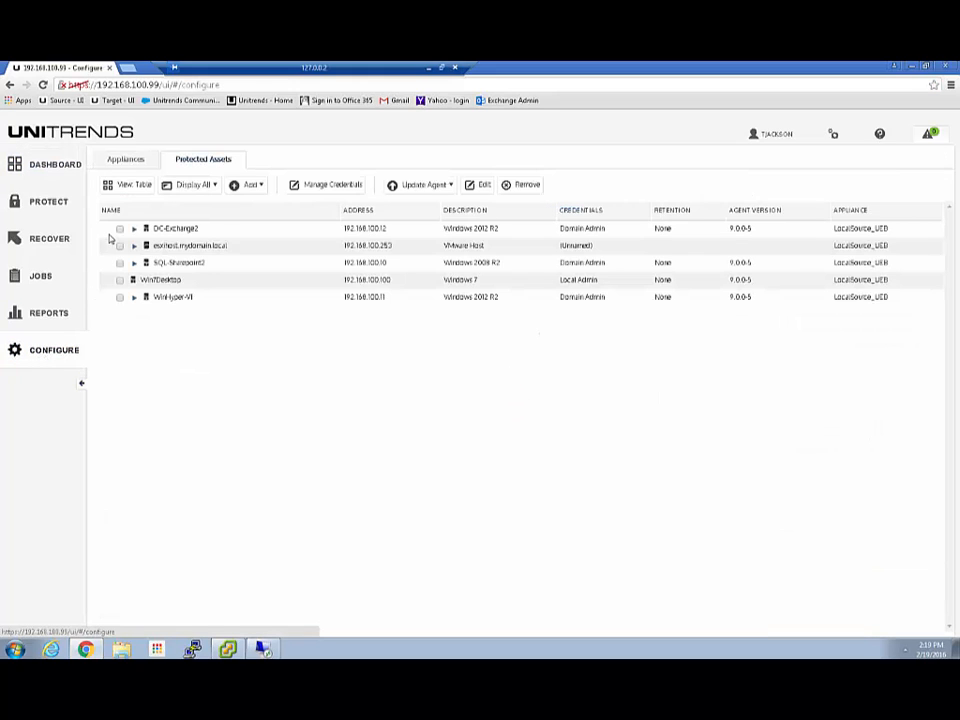
left_click(134, 228)
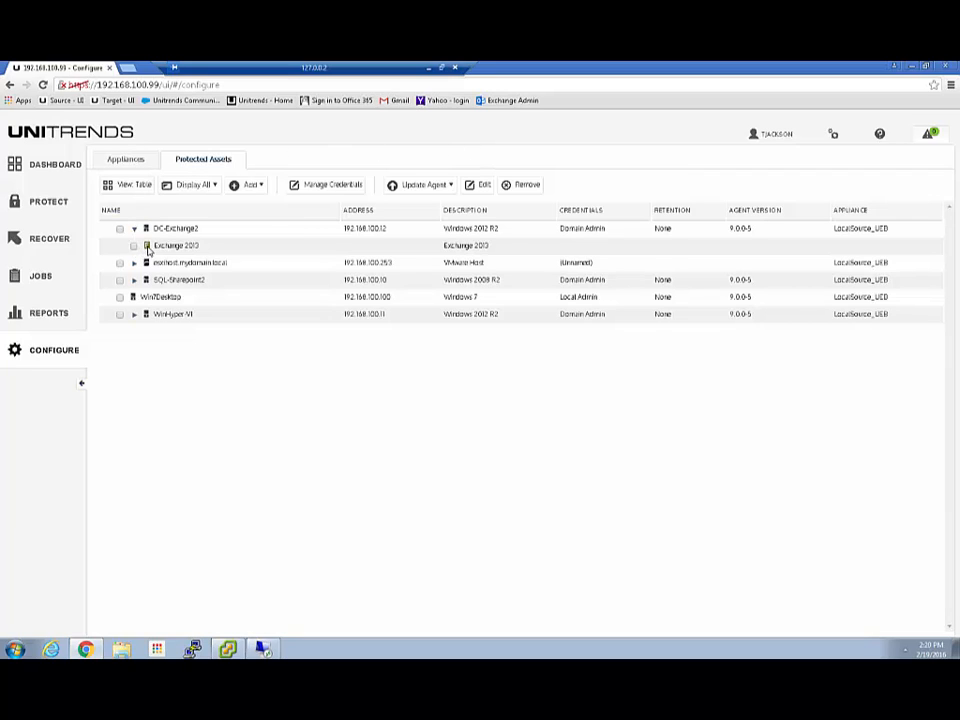
left_click(134, 229)
left_click(134, 229)
left_click(134, 263)
left_click(134, 263)
Expand Exchange 2013's four mailboxes under DC-Exchange2 and SharePoint 2013's Farm under SQL-Sharepoint2.
left_click(47, 316)
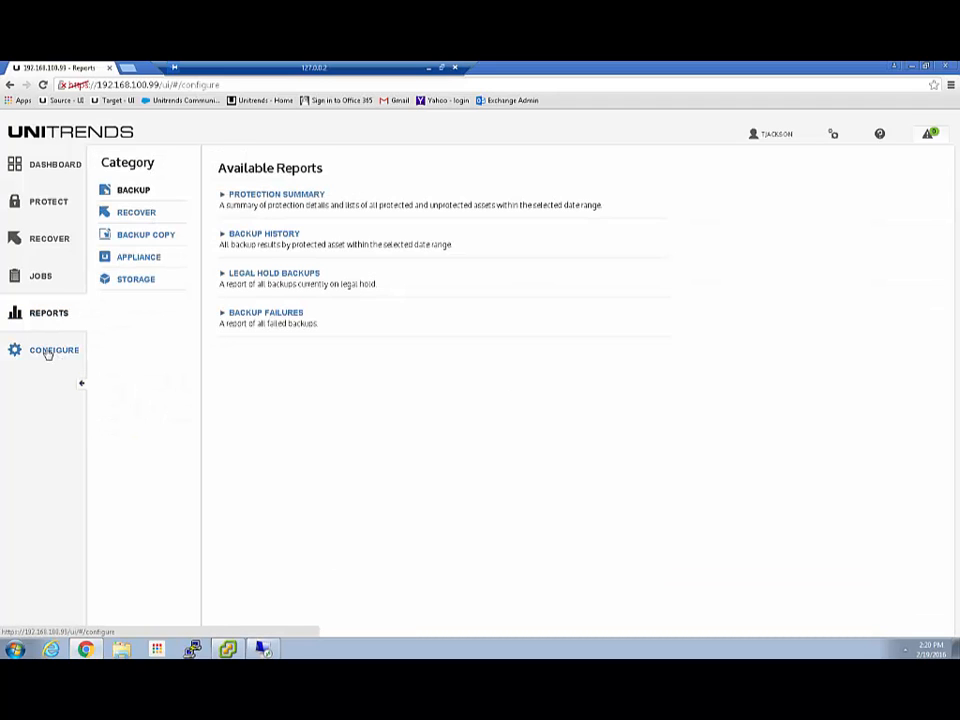
left_click(47, 351)
left_click(134, 230)
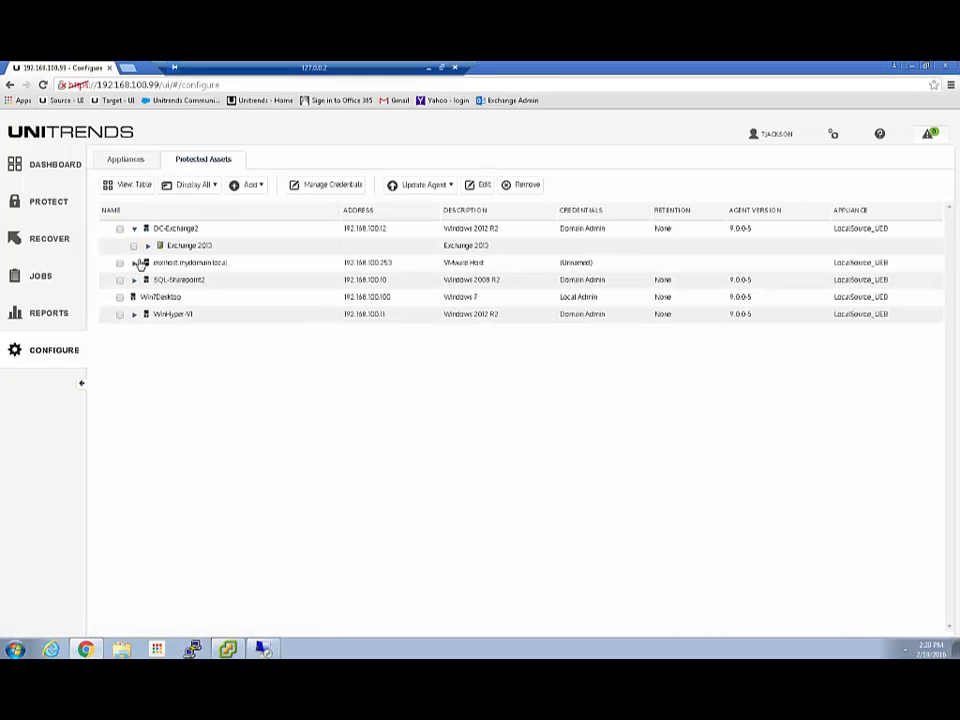
left_click(147, 245)
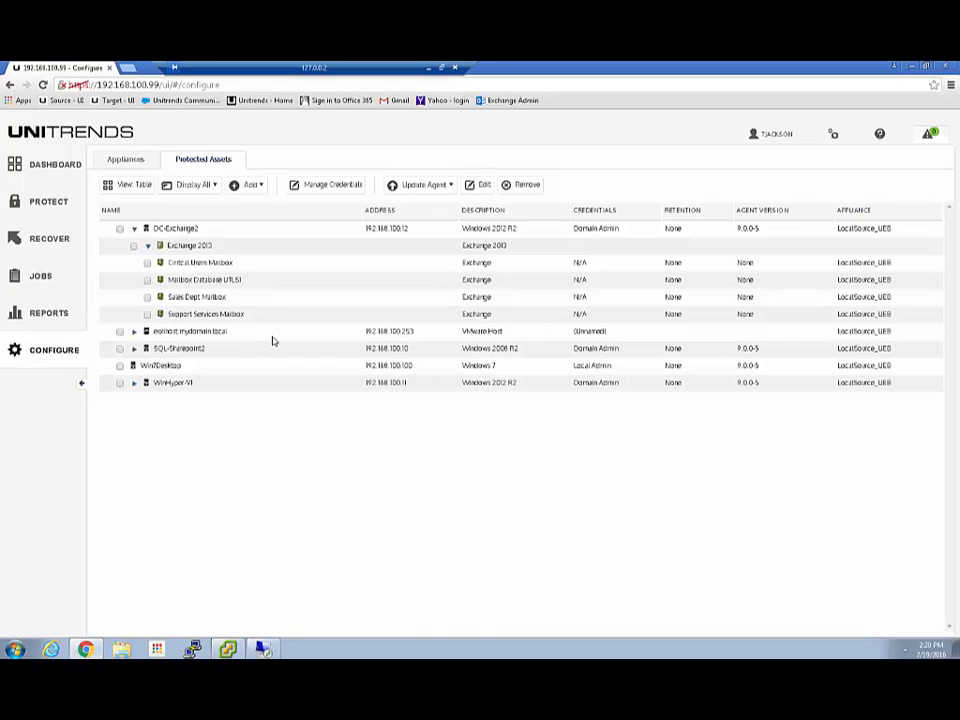
left_click(134, 350)
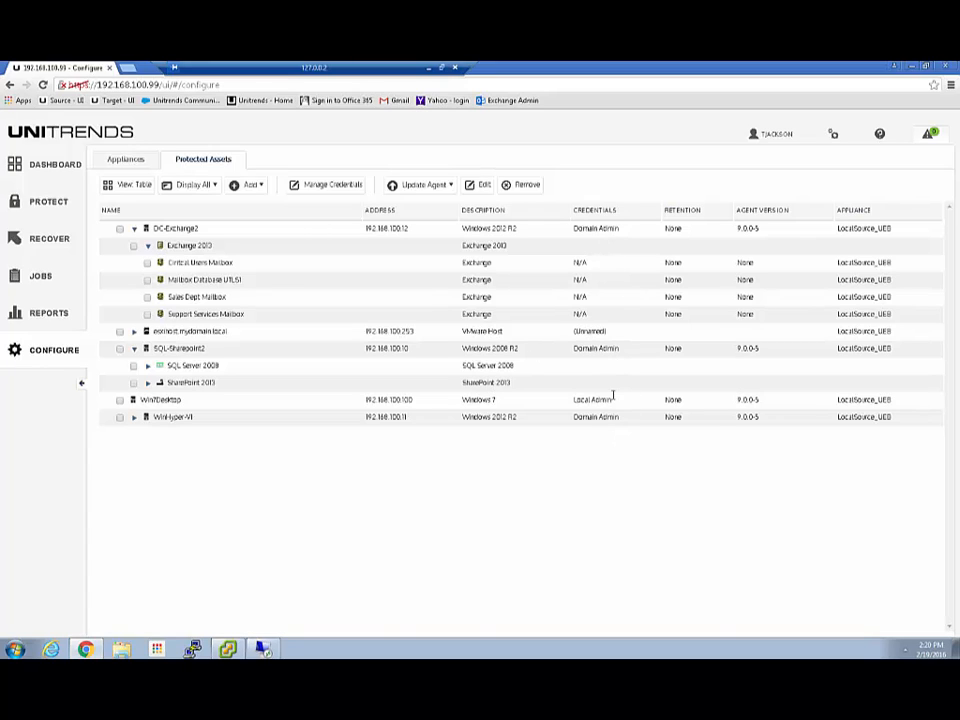
left_click(148, 383)
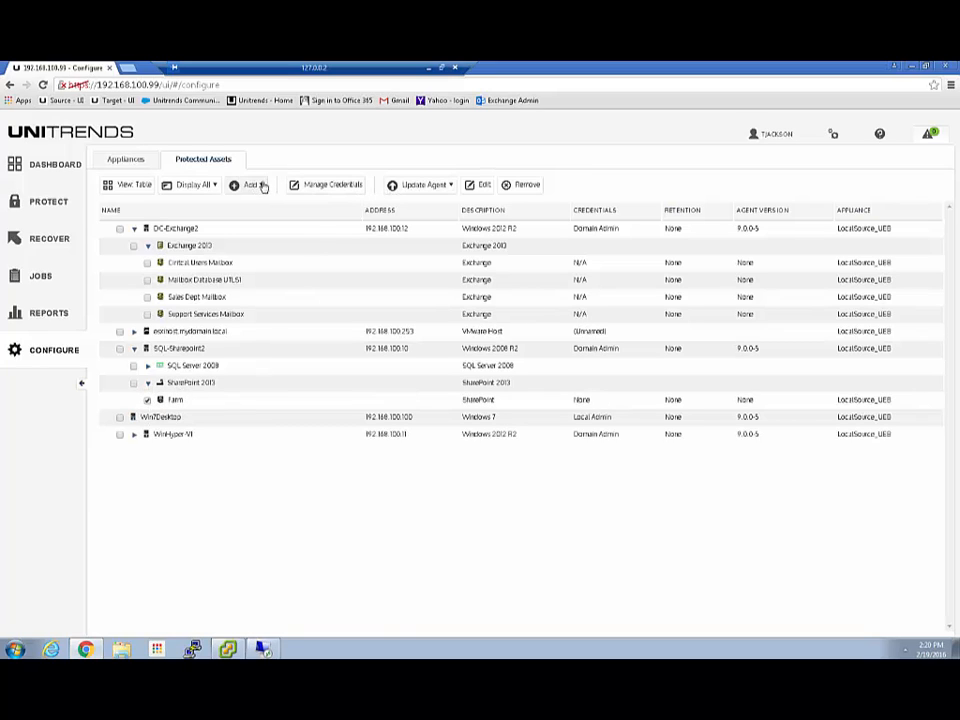
View the Farm asset's settings without changes, then list the ESXi host's VMs.
left_click(477, 187)
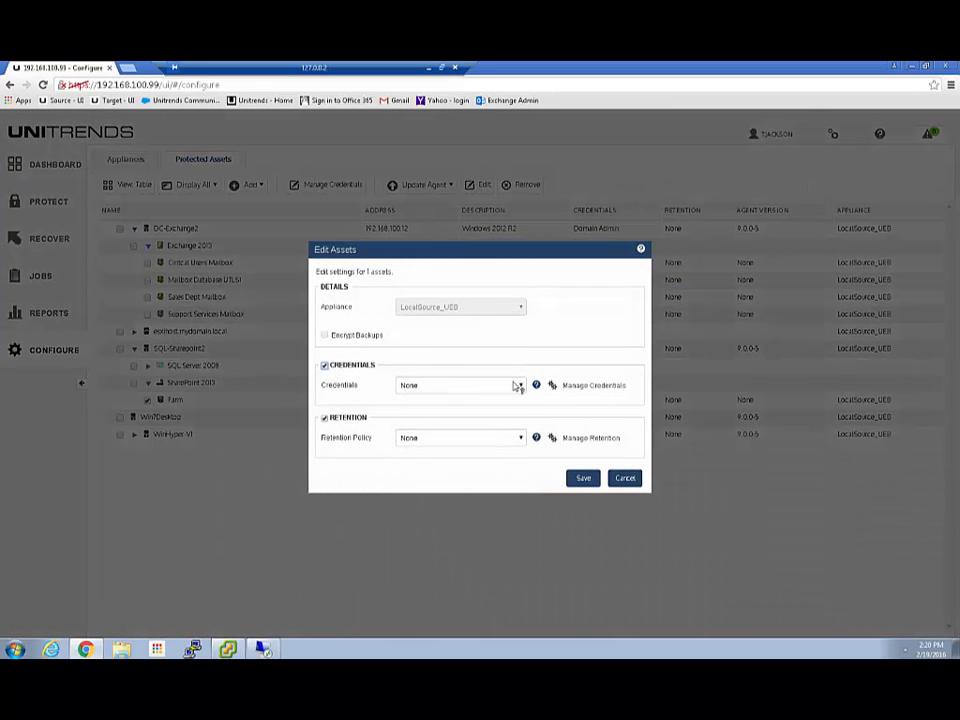
left_click(612, 479)
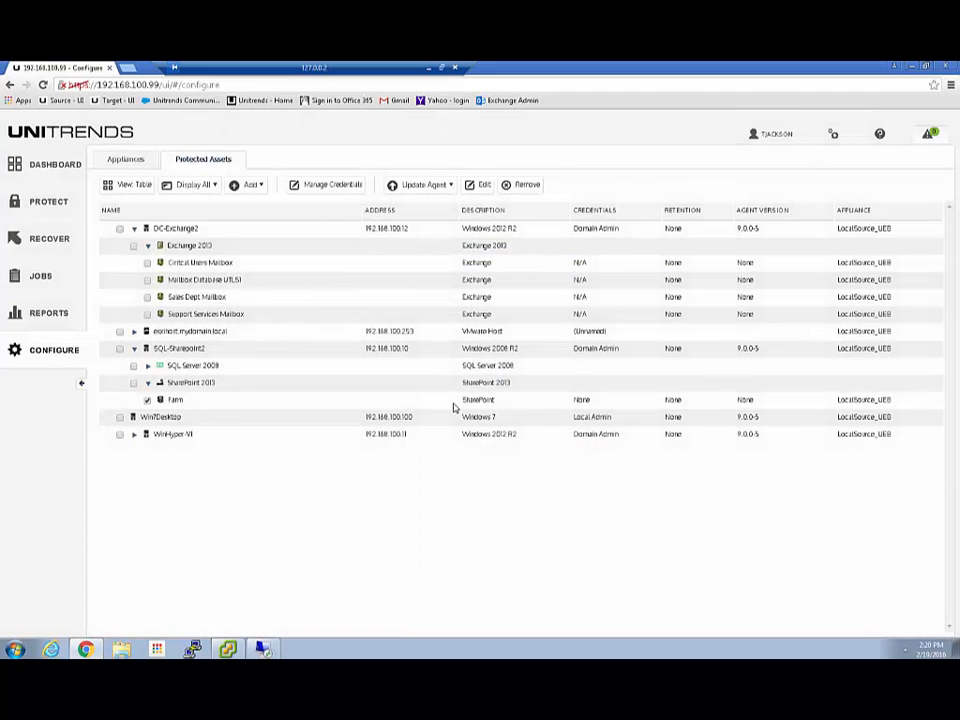
left_click(134, 331)
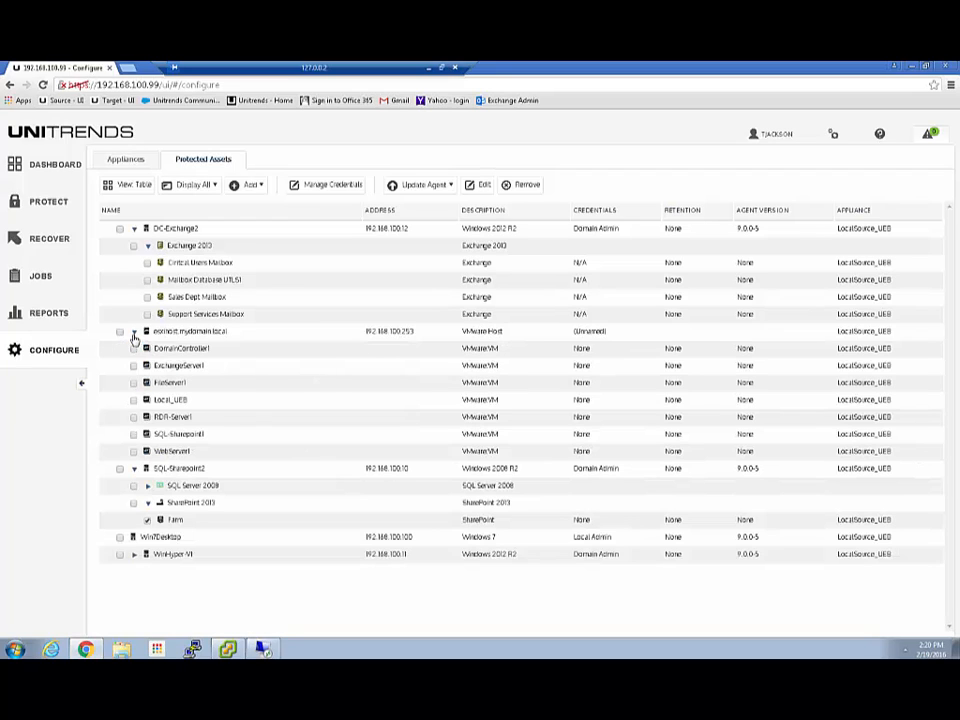
Try Local Admin credentials for the Farm and SQL-Sharepoint1, then cancel without saving.
left_click(134, 435)
left_click(482, 186)
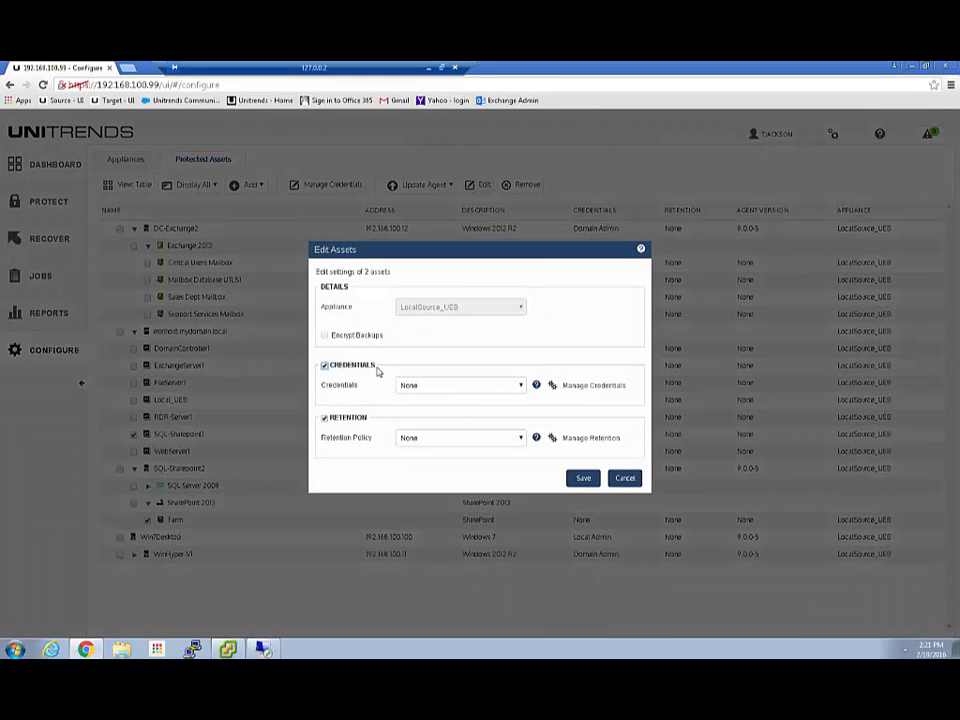
left_click(520, 386)
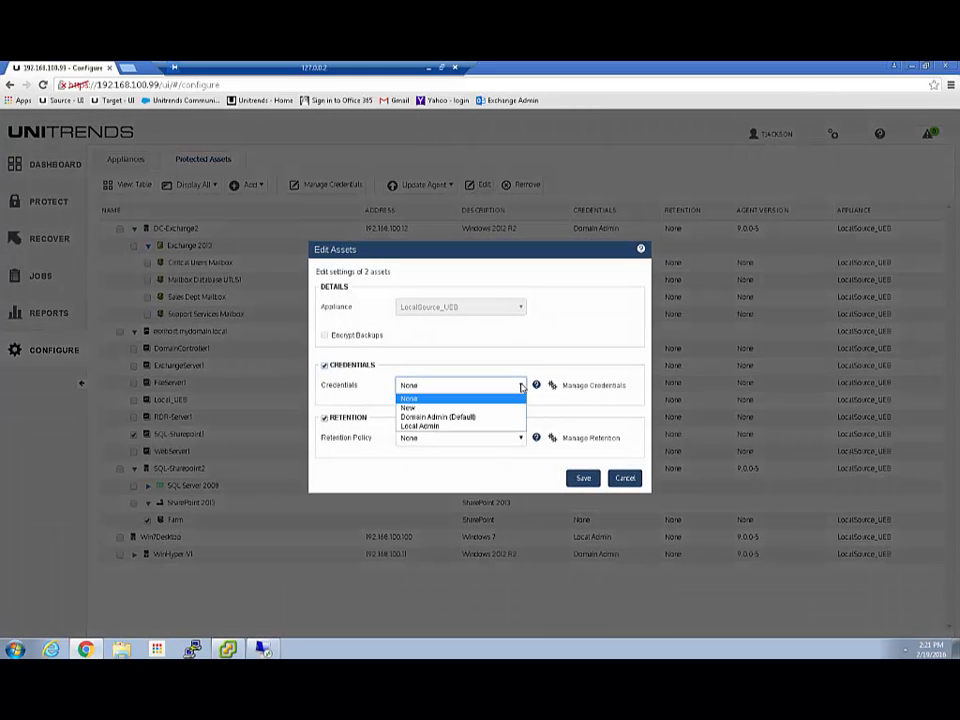
left_click(421, 427)
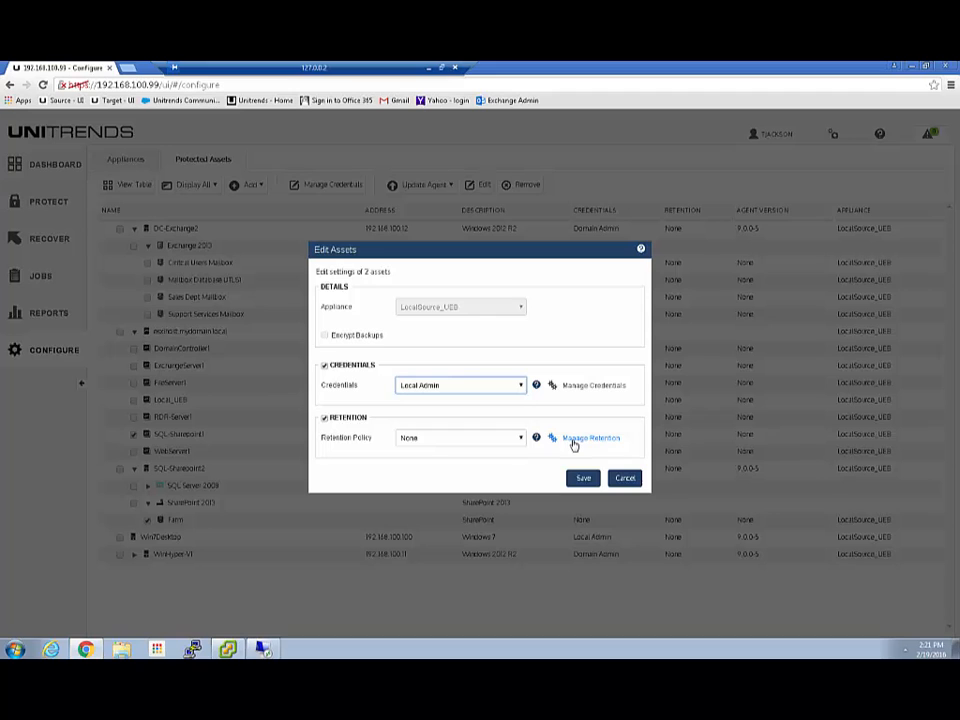
left_click(629, 480)
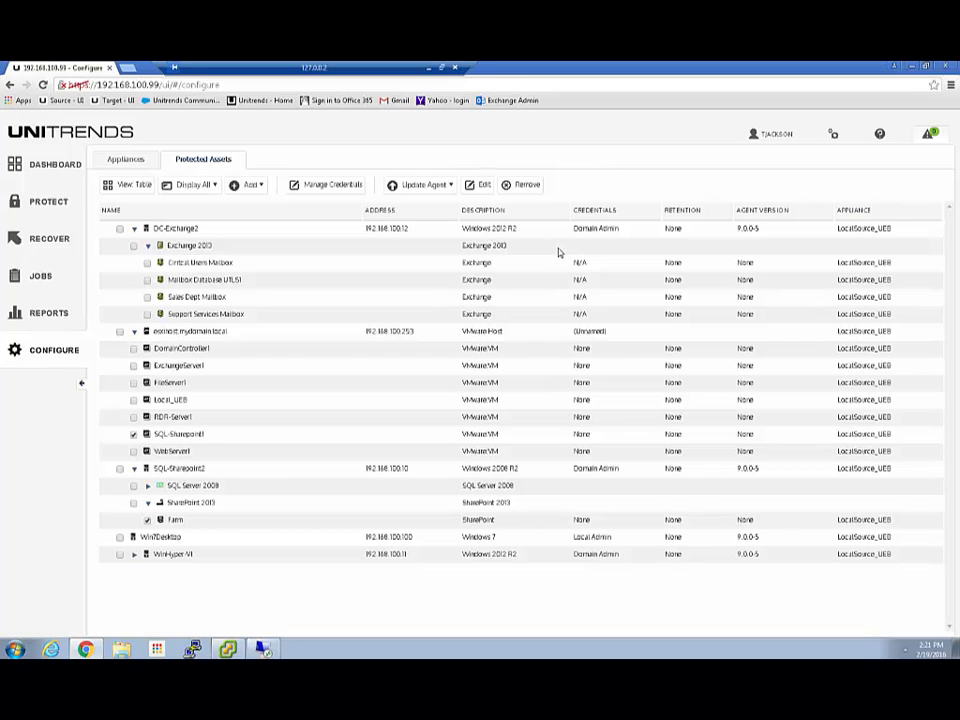
left_click(255, 185)
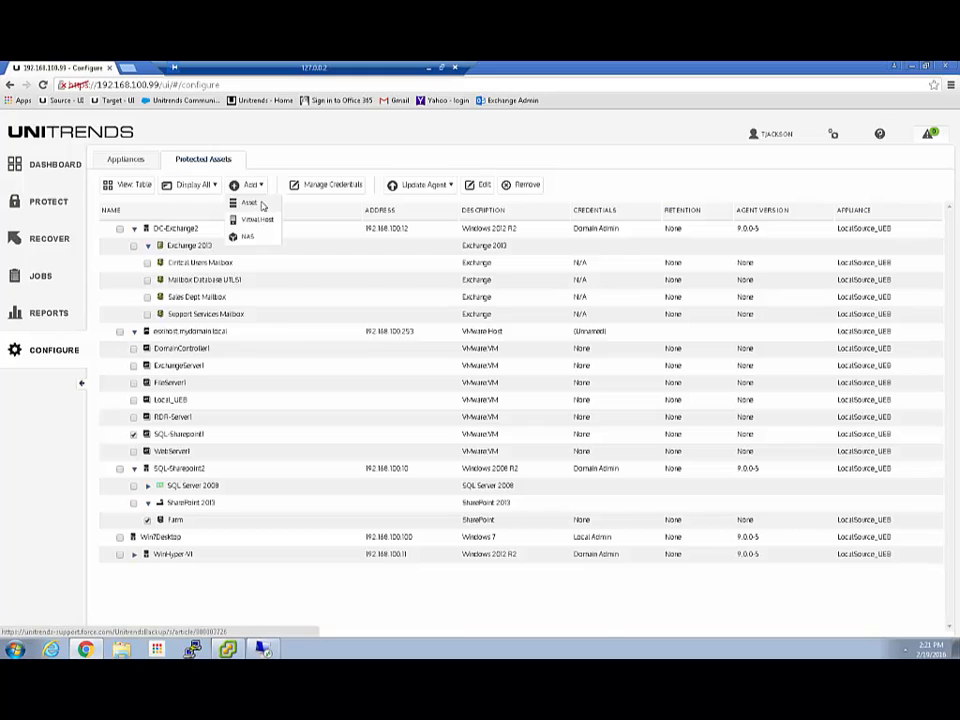
left_click(255, 204)
left_click(489, 241)
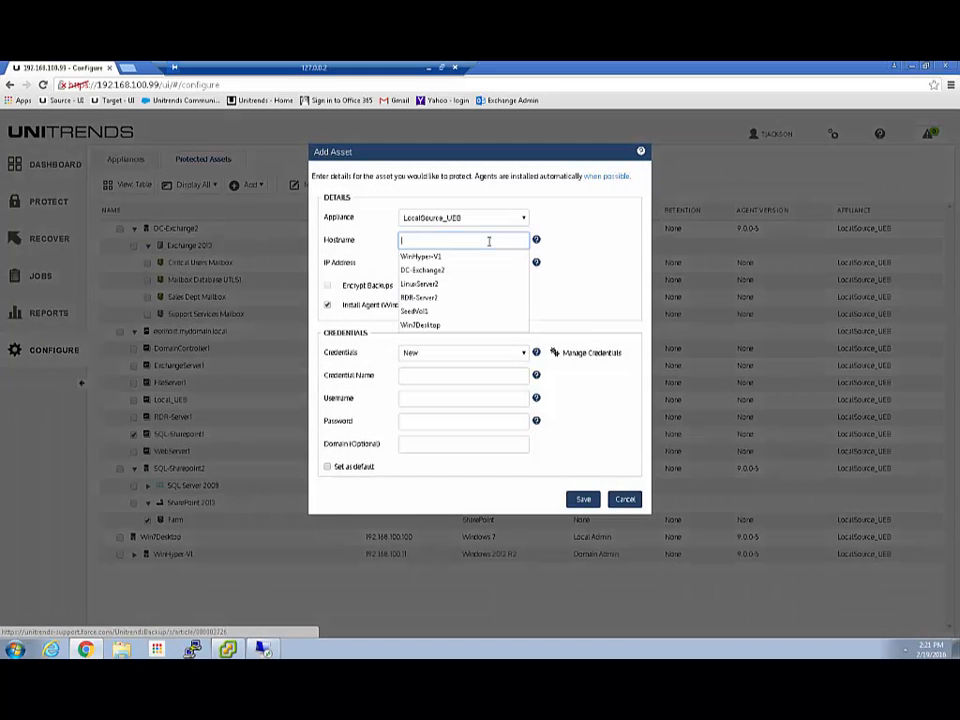
left_click(431, 284)
left_click(432, 262)
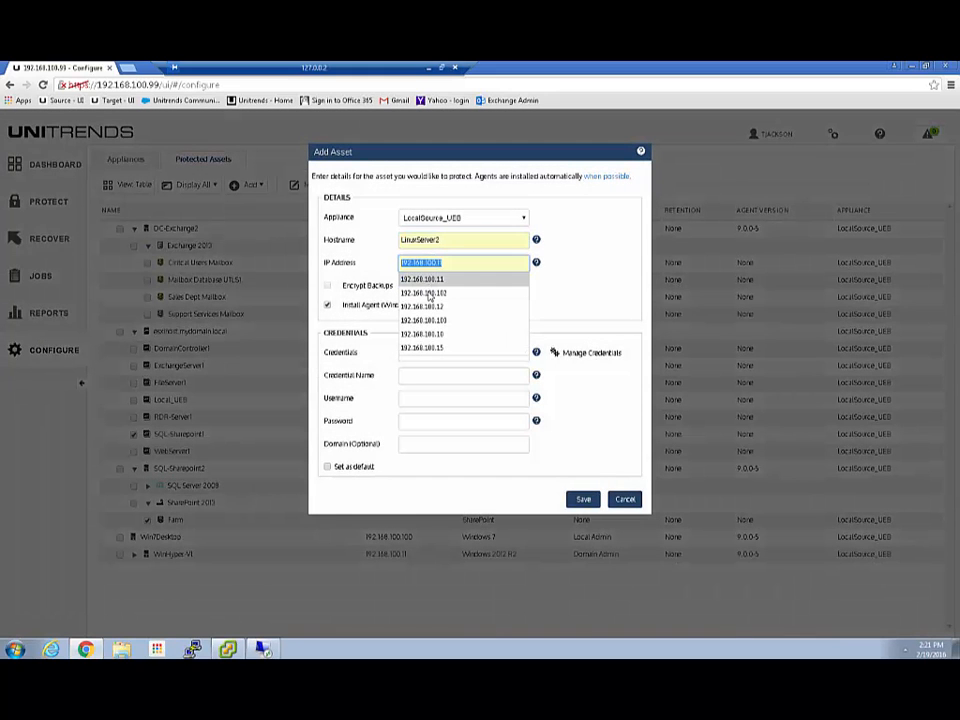
left_click(438, 275)
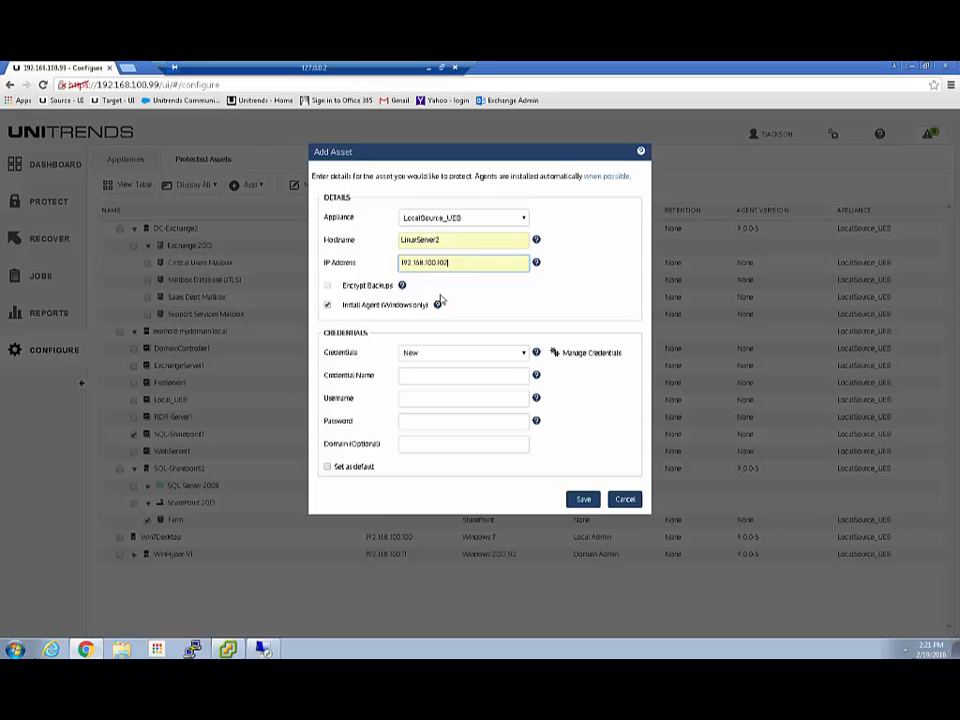
left_click(328, 305)
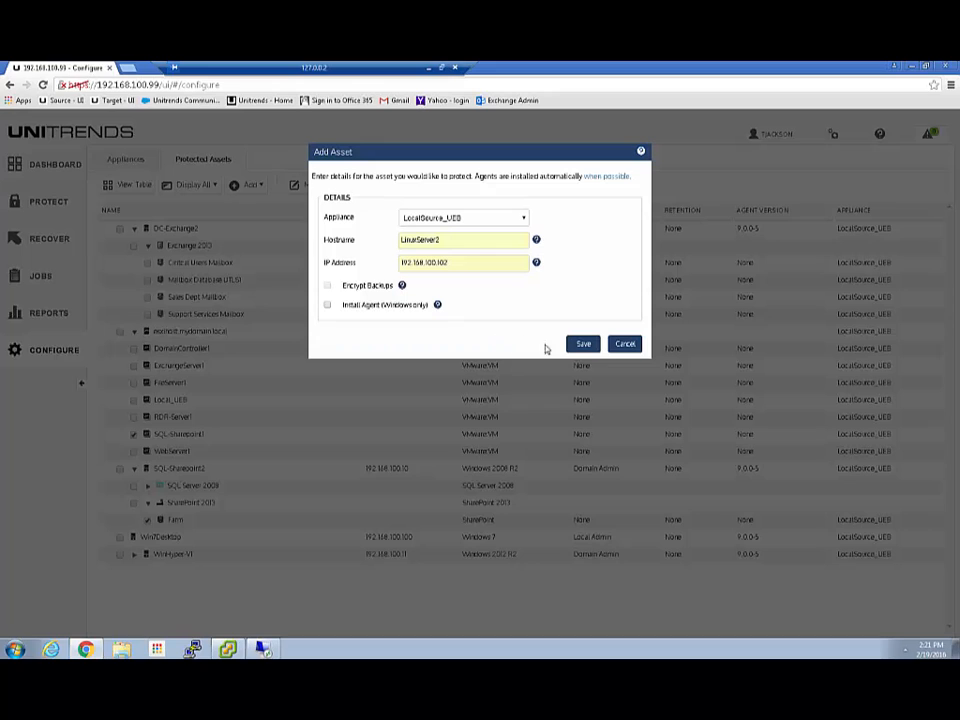
left_click(584, 345)
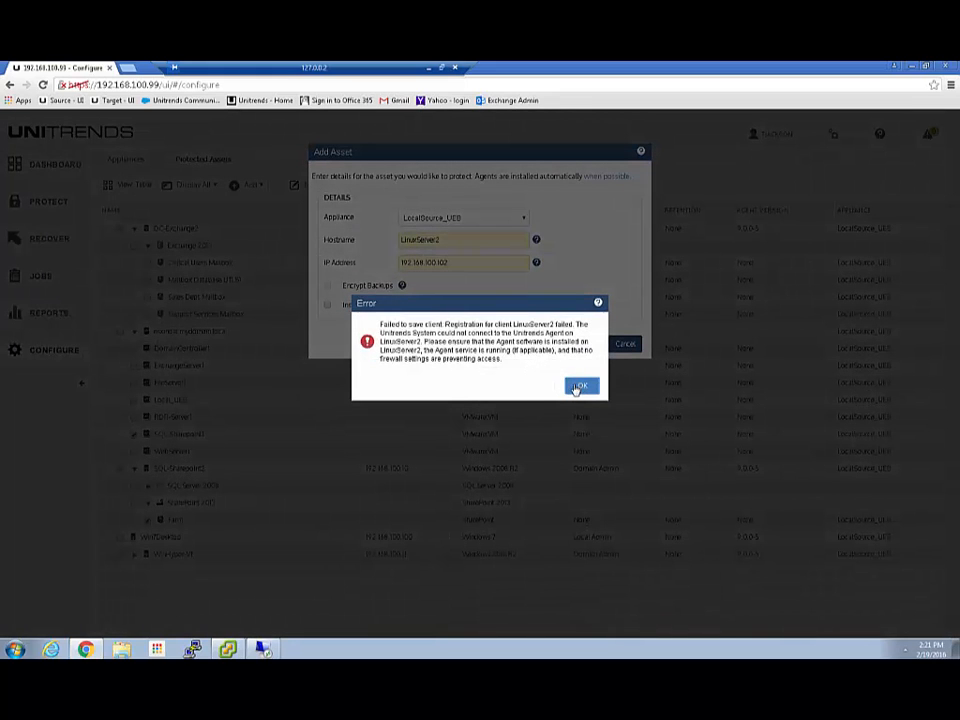
left_click(587, 389)
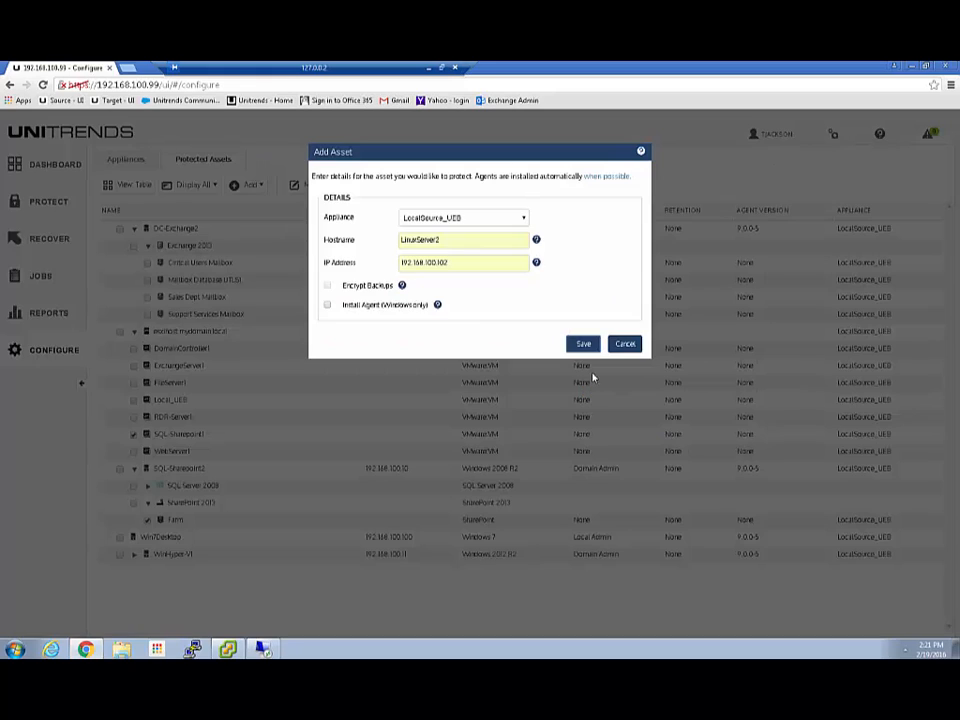
left_click(628, 347)
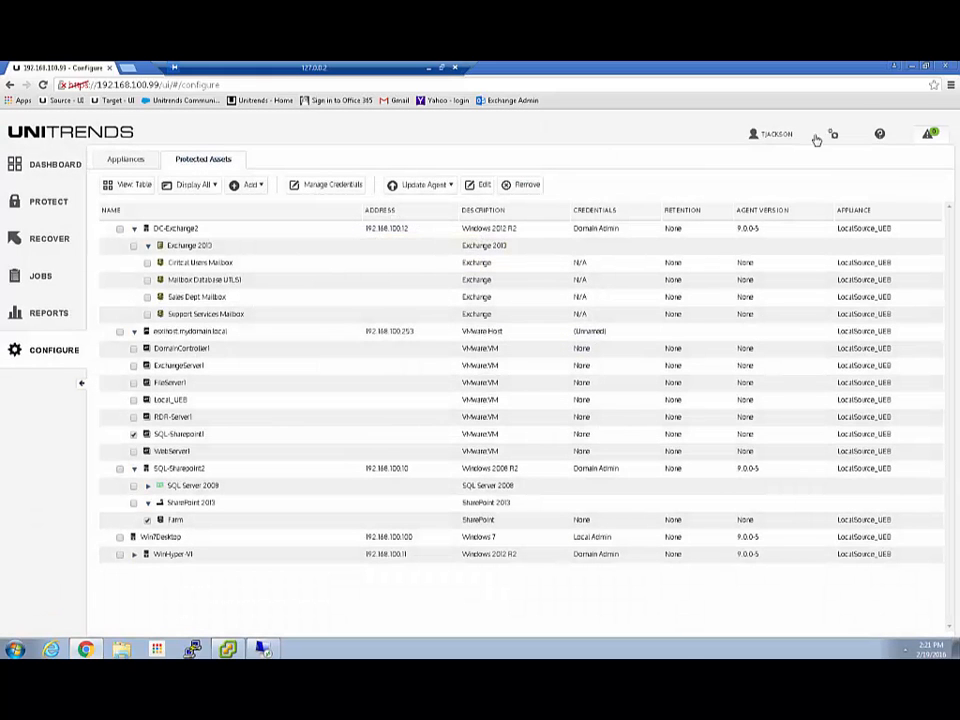
left_click(880, 140)
Open the manual's Linux agent installation topic and review the Preparing to install section.
left_click(841, 159)
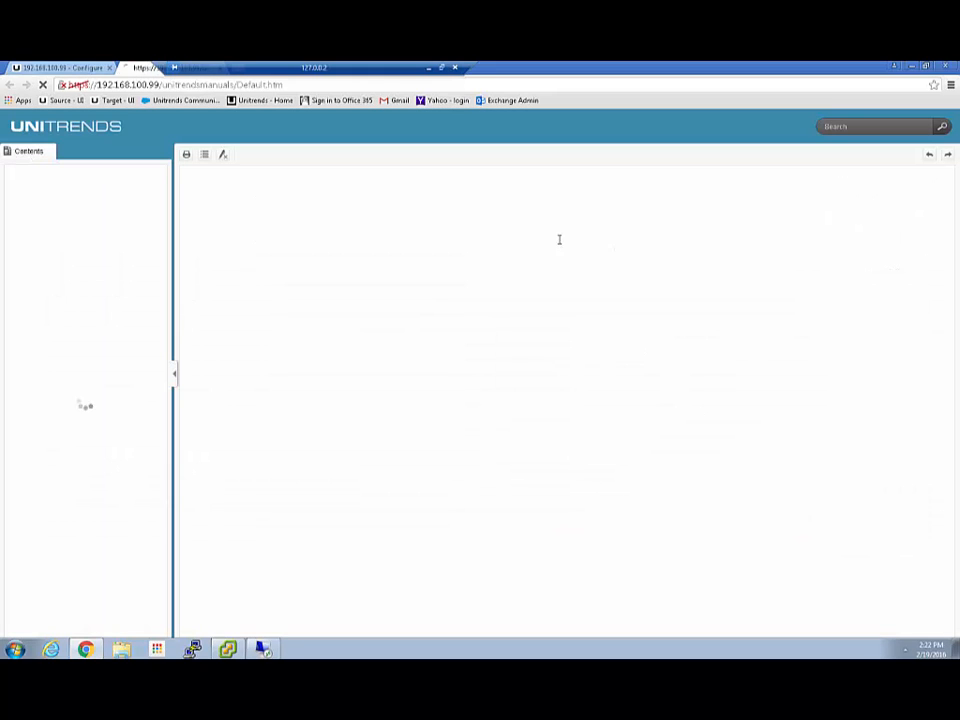
left_click(13, 202)
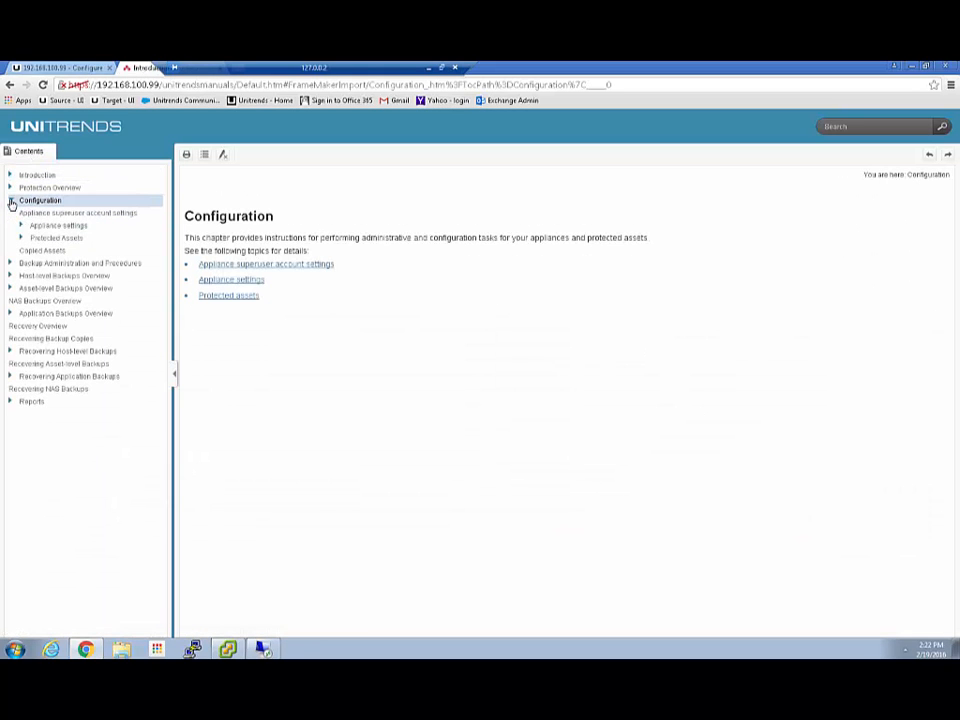
left_click(21, 240)
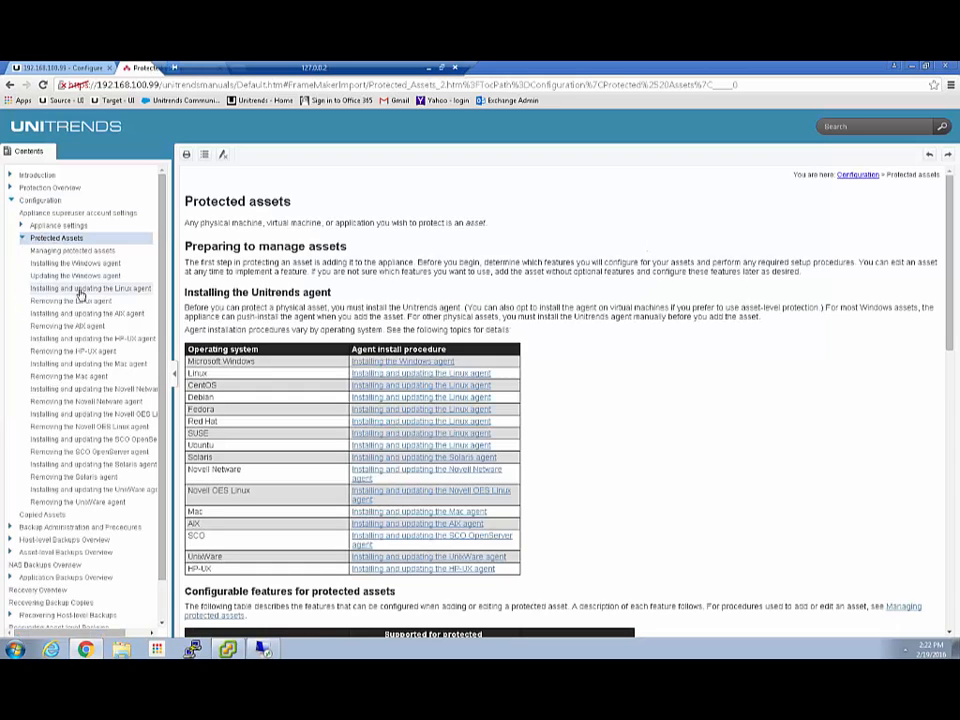
left_click(91, 289)
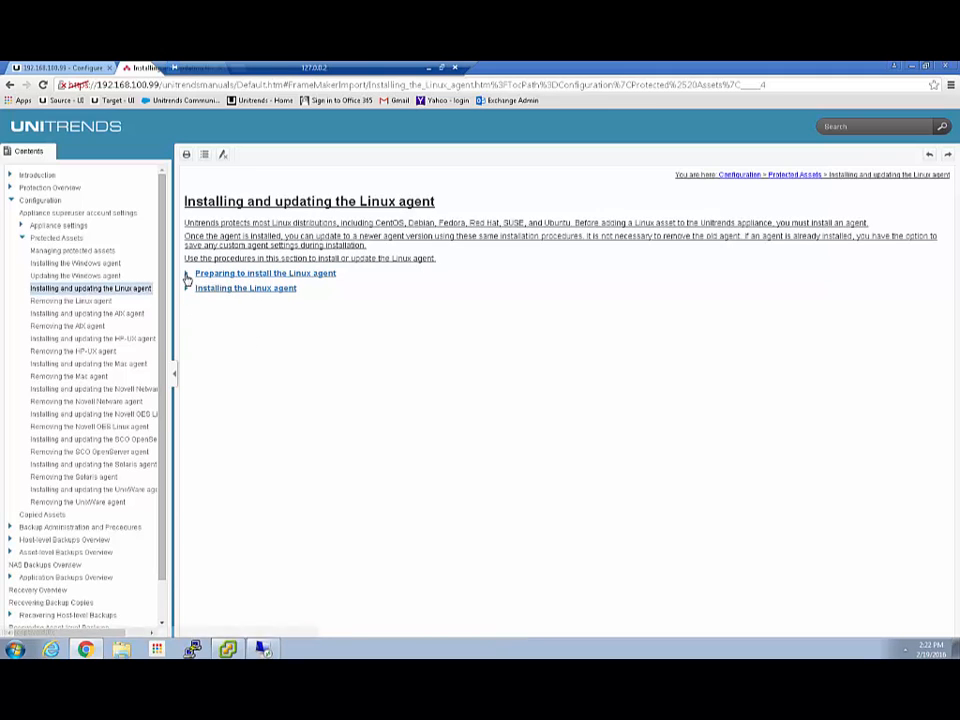
left_click(190, 274)
scroll(430, 441, "down", 3)
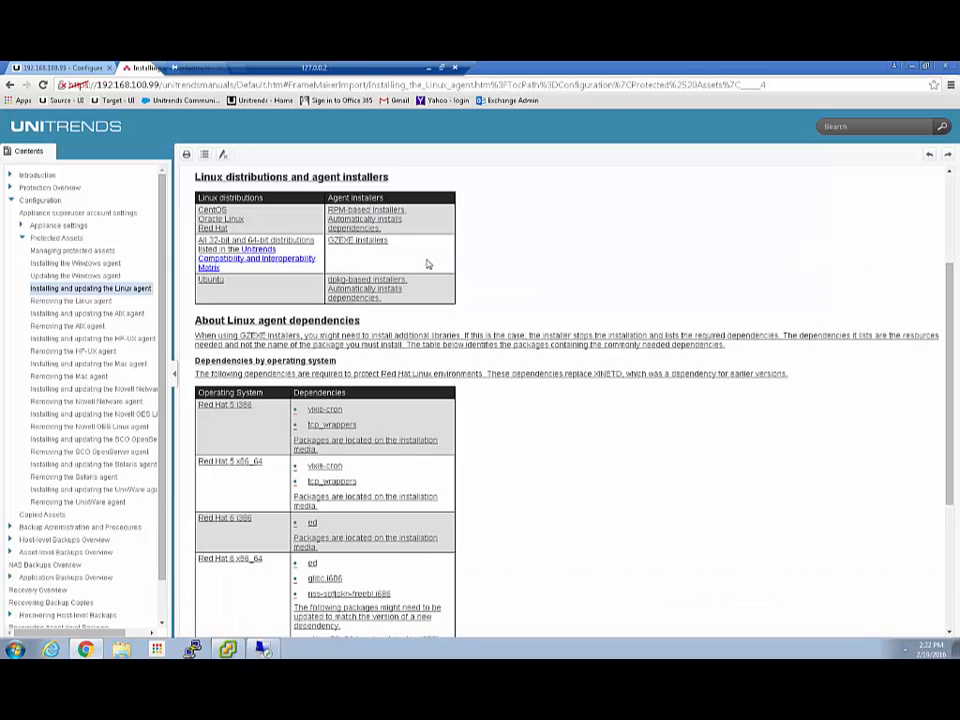
scroll(419, 344, "down", 5)
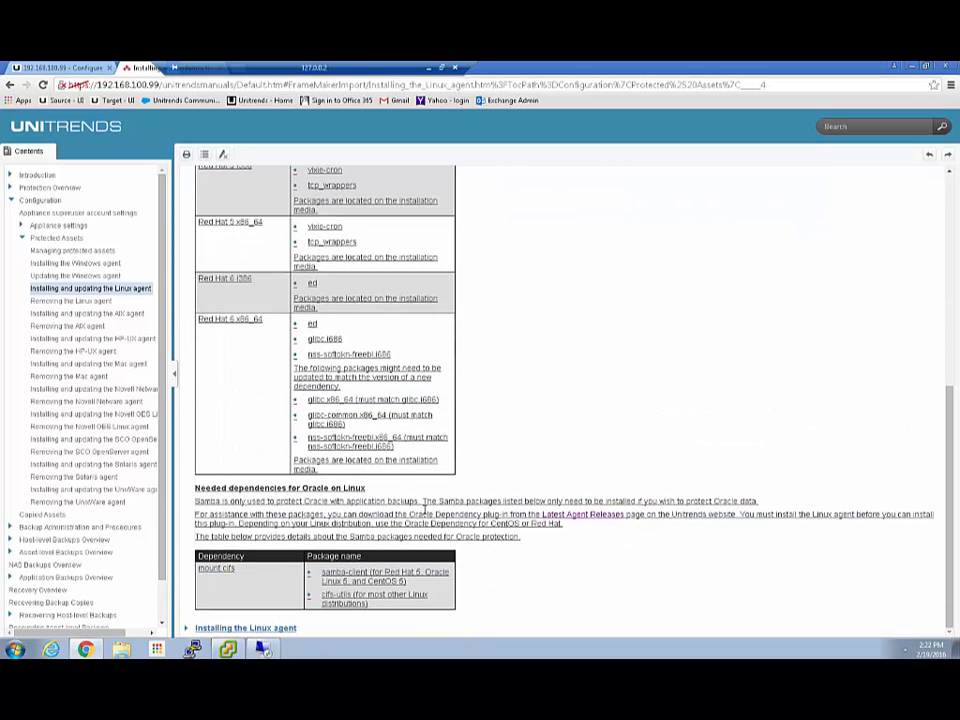
scroll(443, 567, "up", 10)
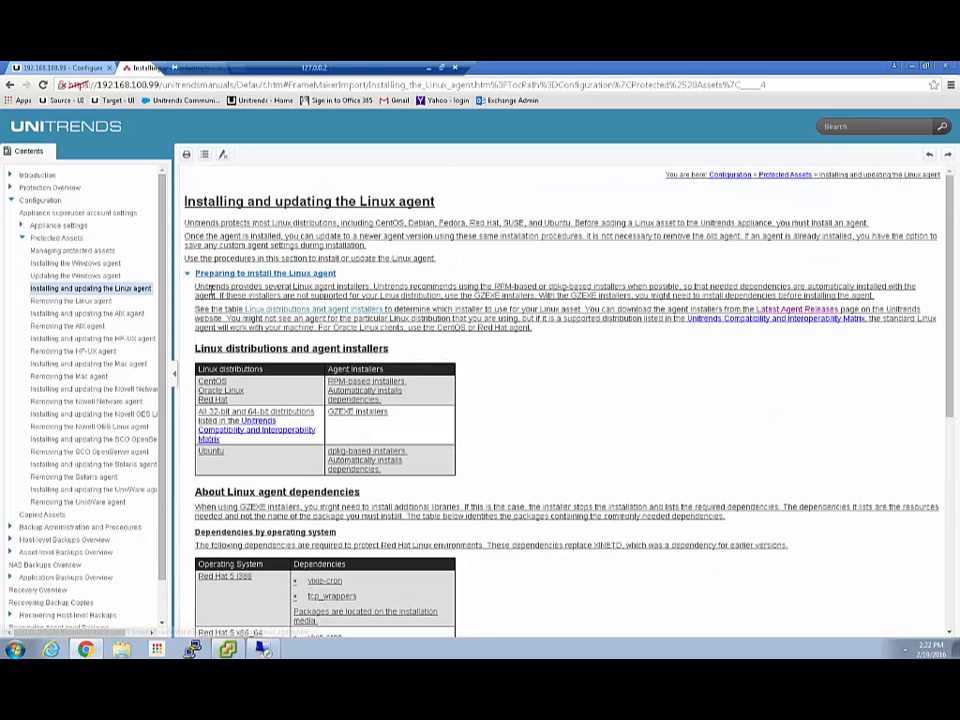
left_click(185, 277)
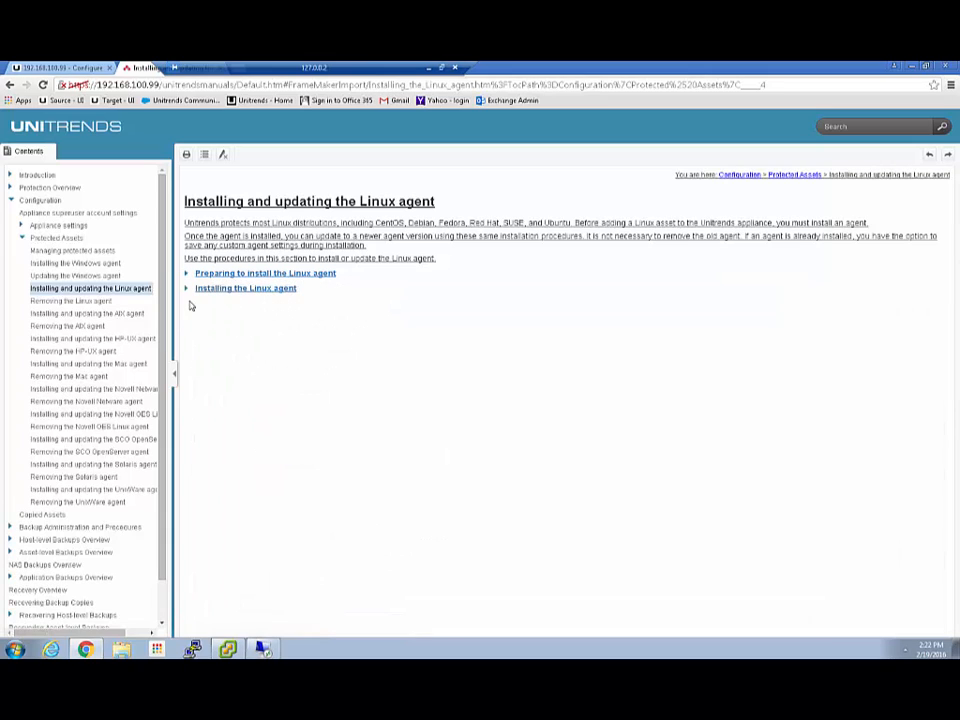
Show the CentOS, Oracle Linux and Red Hat steps and select the 64-bit yum localinstall command.
left_click(188, 290)
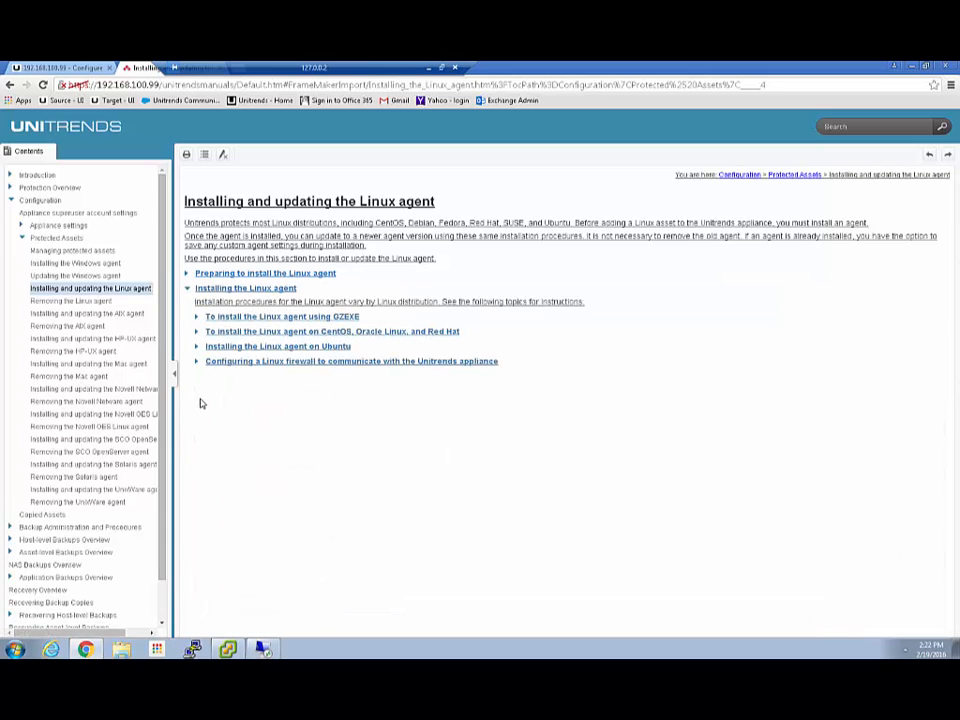
left_click(338, 333)
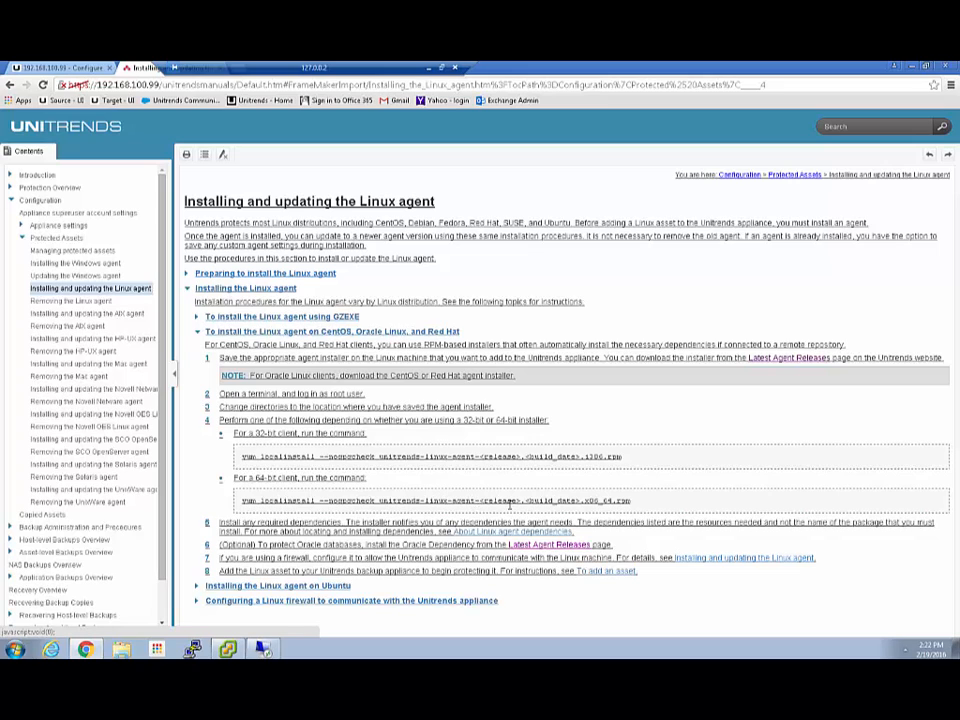
left_click_drag(242, 500, 481, 502)
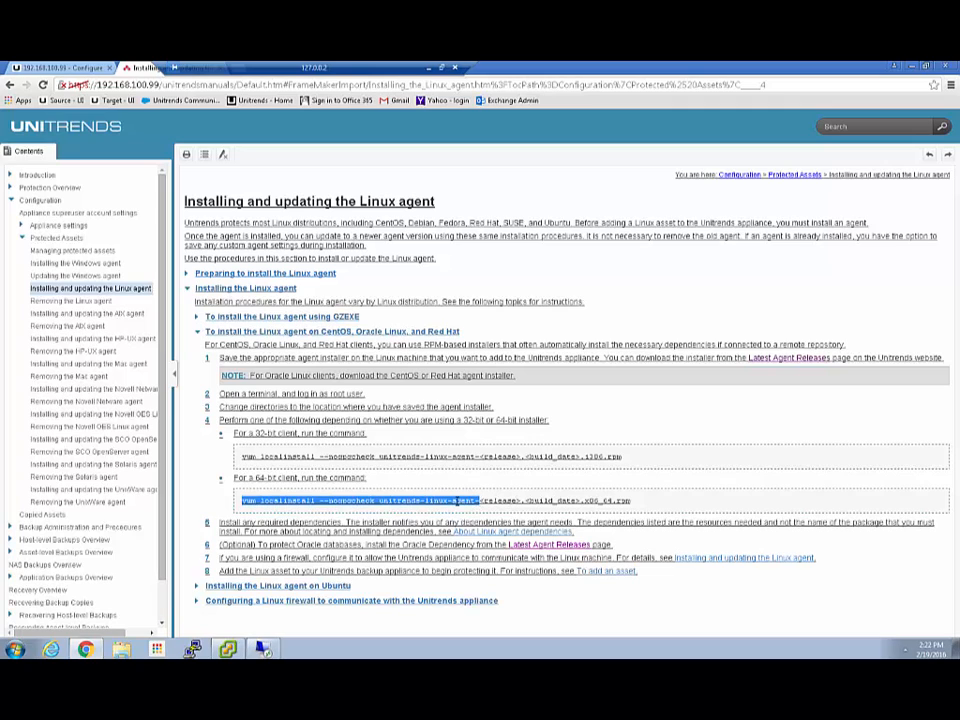
right_click(456, 501)
Copy the 64-bit install command and log in to 192.168.100.102 via the saved PuTTY session.
left_click(480, 510)
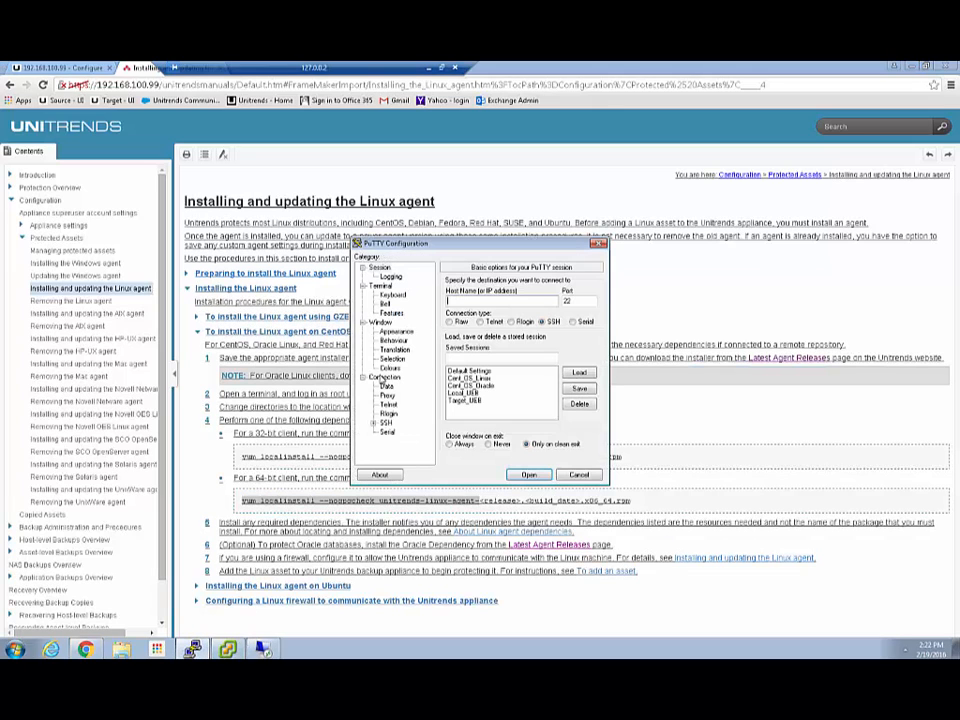
double_click(477, 385)
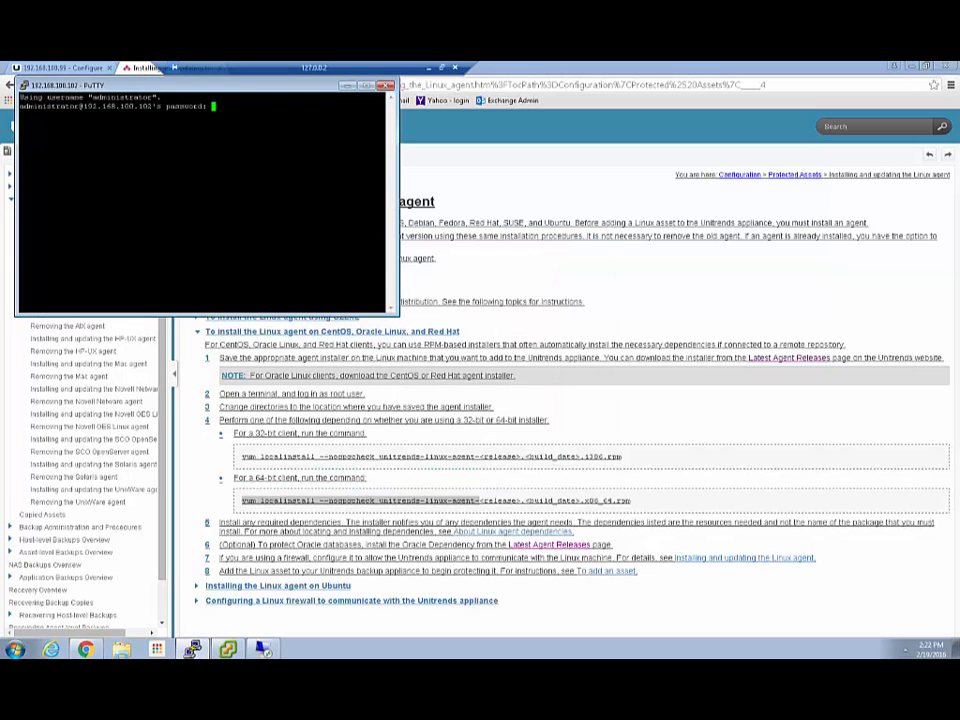
key("Return")
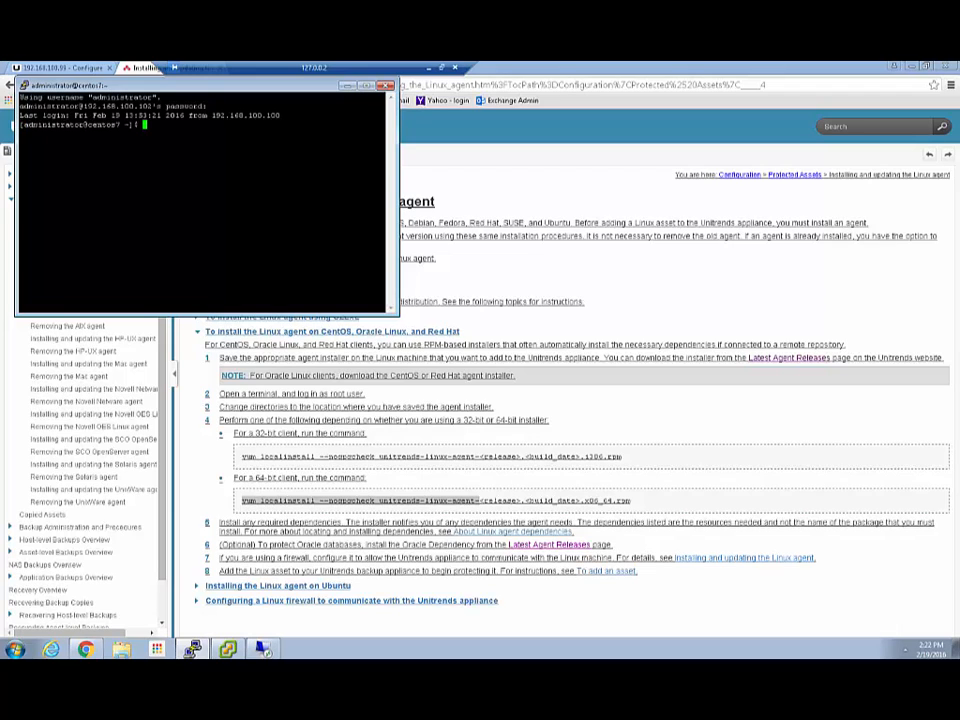
Run ls, cd Downloads, and ls to list the two Unitrends agent rpm files.
type("ls")
key("Return")
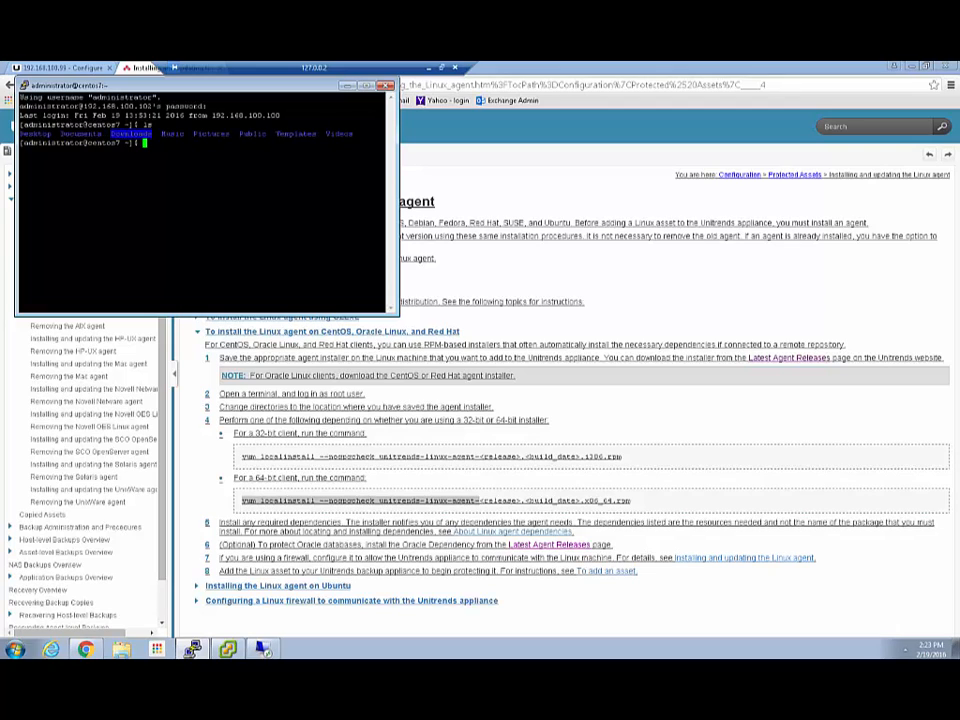
type("cd Downloads")
key("Return")
type("ls")
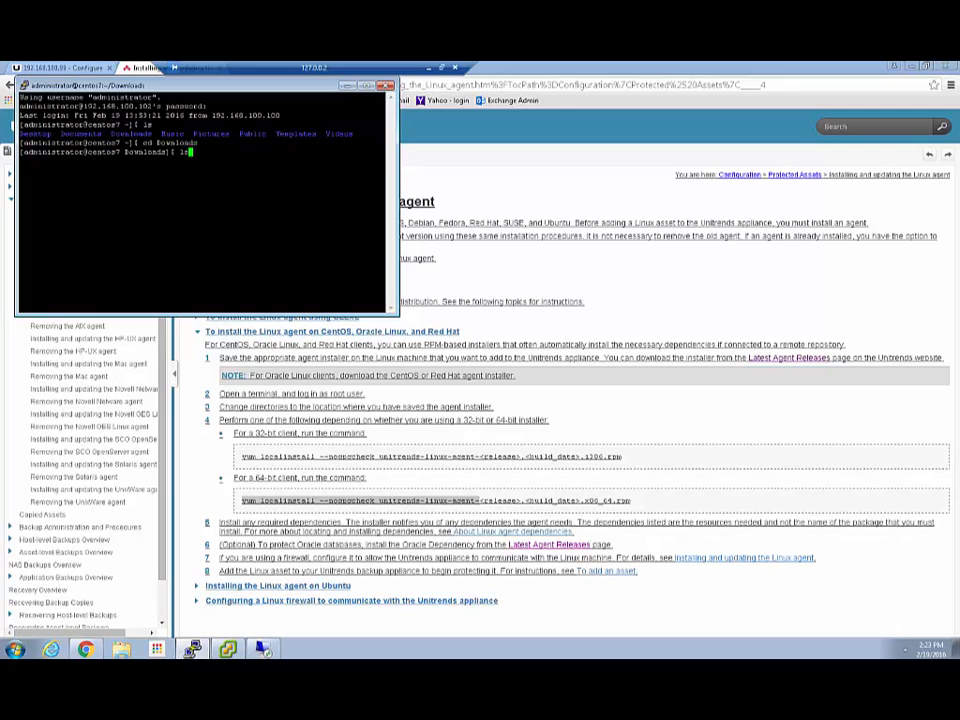
key("Return")
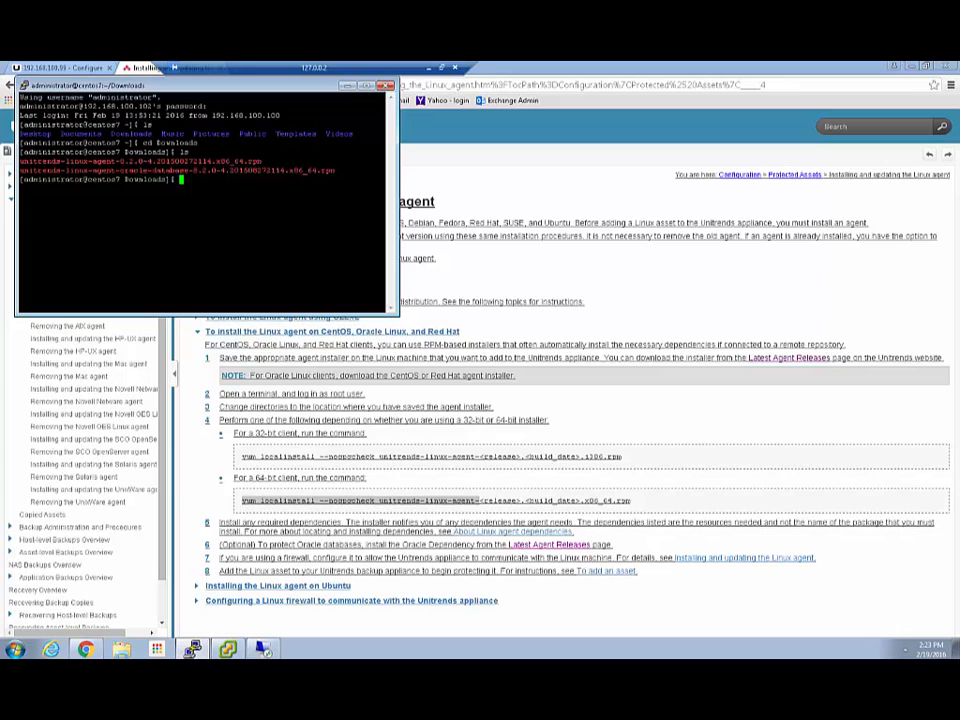
left_click(499, 279)
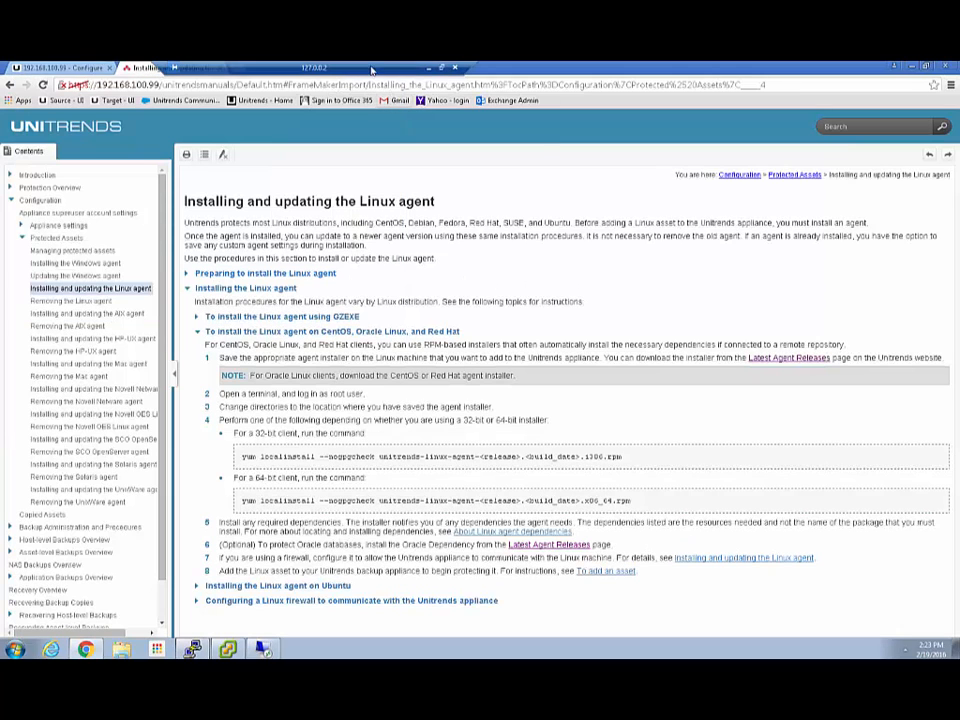
left_click_drag(372, 70, 667, 70)
left_click(243, 68)
left_click_drag(135, 85, 191, 85)
key("BackSpace")
key("BackSpace")
key("BackSpace")
key("BackSpace")
key("BackSpace")
key("BackSpace")
key("BackSpace")
key("BackSpace")
key("BackSpace")
key("BackSpace")
key("BackSpace")
key("BackSpace")
key("BackSpace")
key("BackSpace")
key("BackSpace")
key("BackSpace")
key("BackSpace")
key("BackSpace")
key("BackSpace")
key("BackSpace")
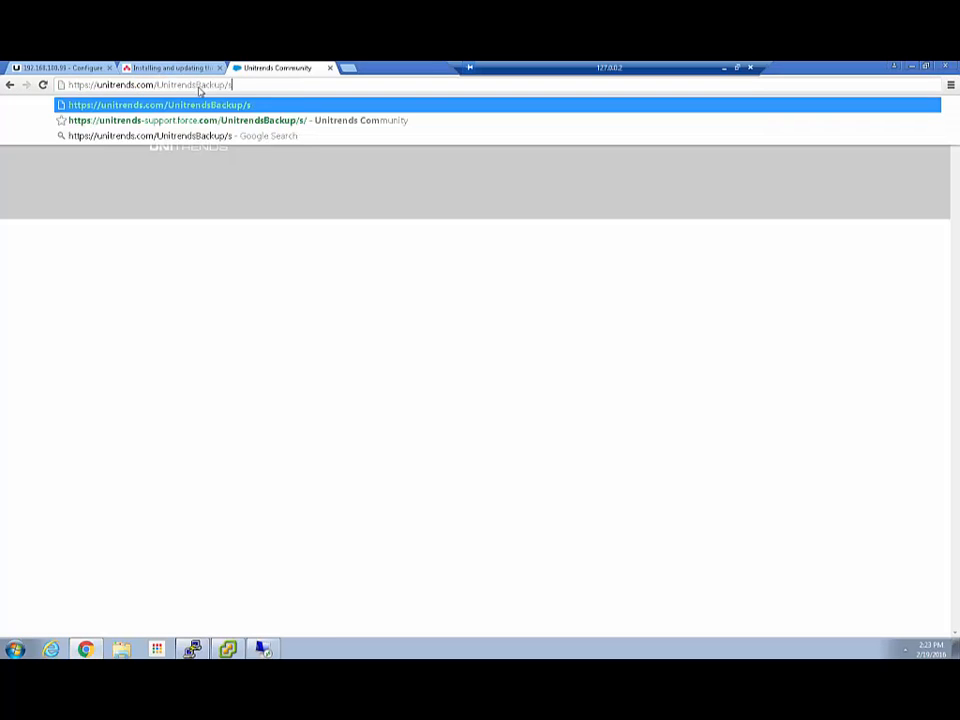
key("Return")
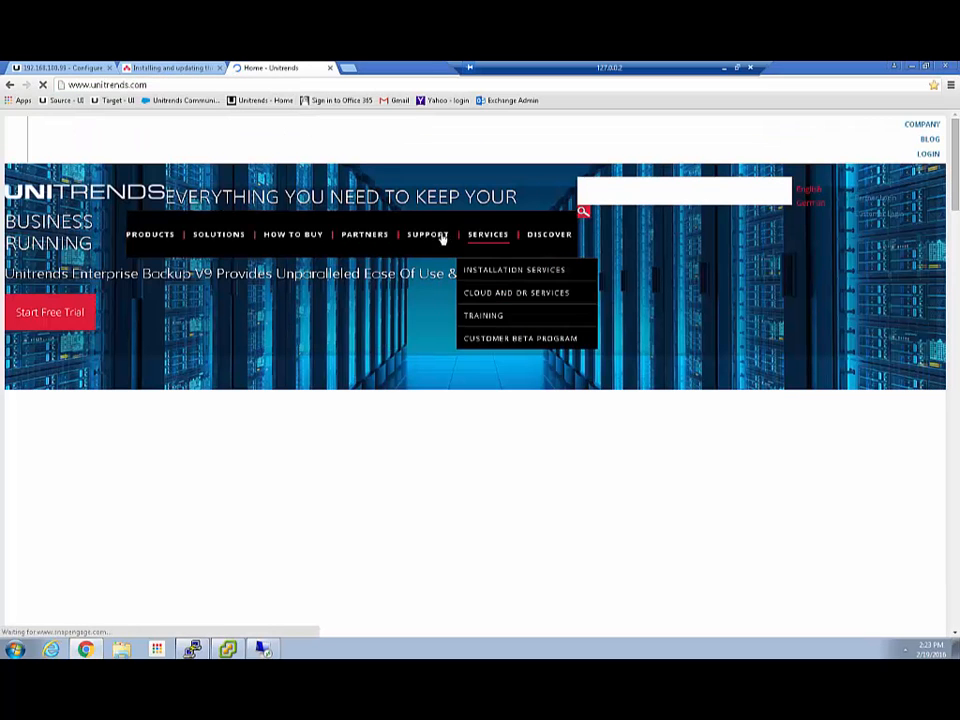
Open Support > Downloads and scroll to Latest Agent Releases showing the CentOS 8.2.0 agent.
mouse_move(430, 240)
left_click(424, 278)
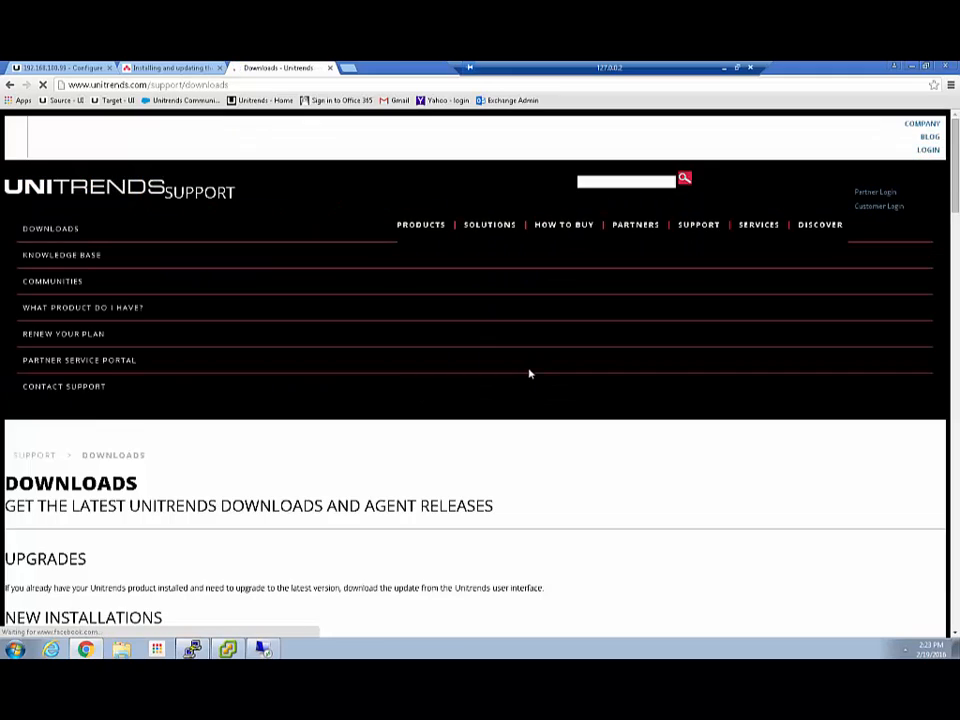
scroll(528, 405, "down", 3)
scroll(528, 410, "down", 8)
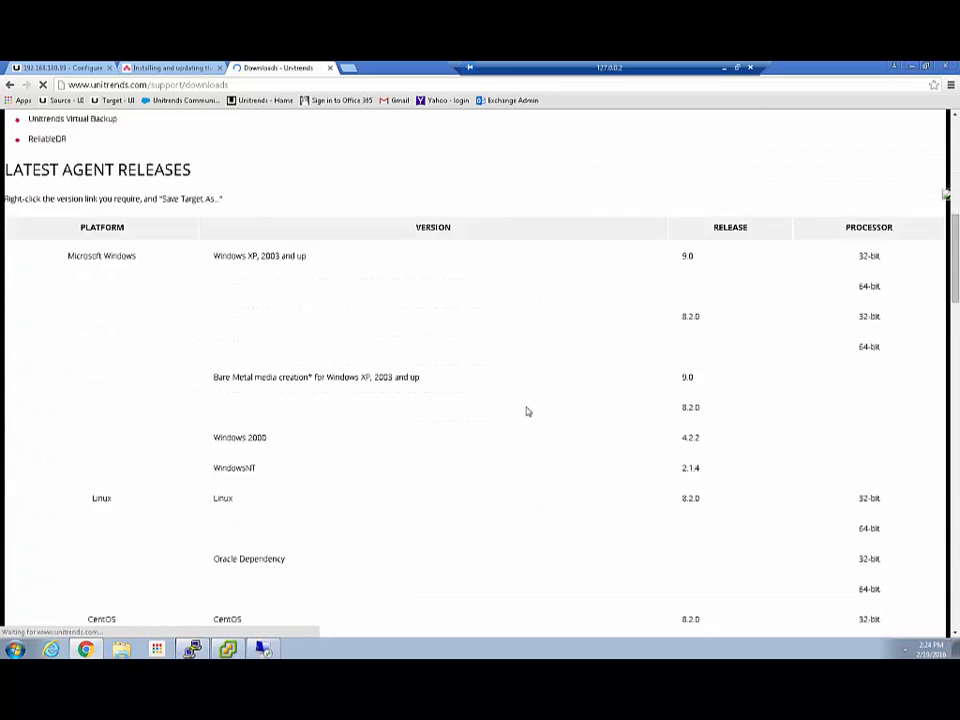
scroll(524, 415, "down", 1)
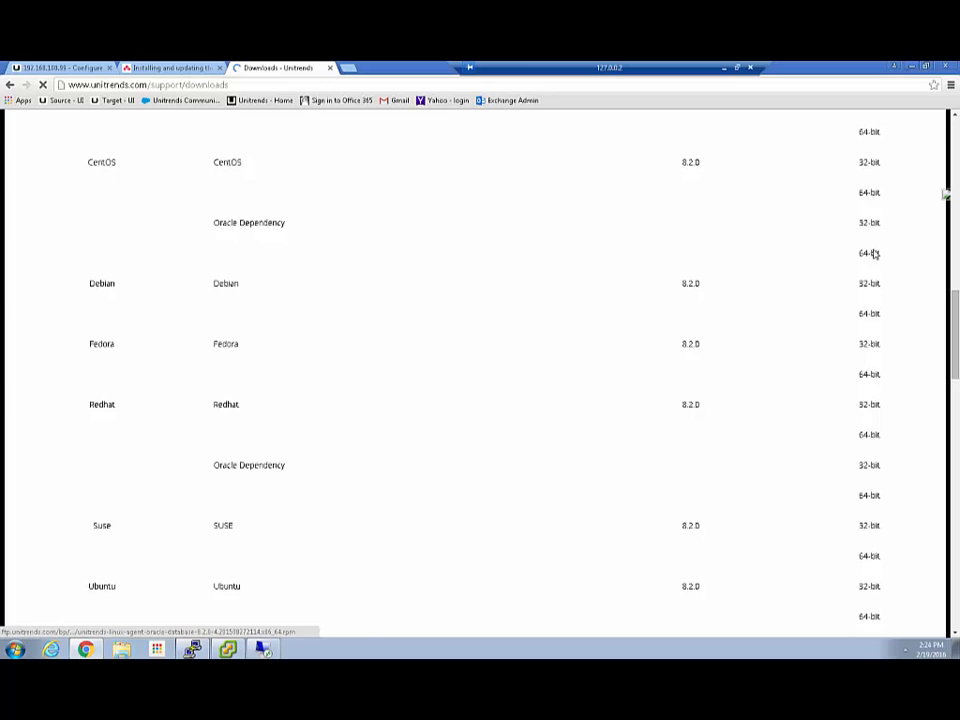
Close the Downloads tab and minimize Chrome and the PuTTY window.
left_click(331, 68)
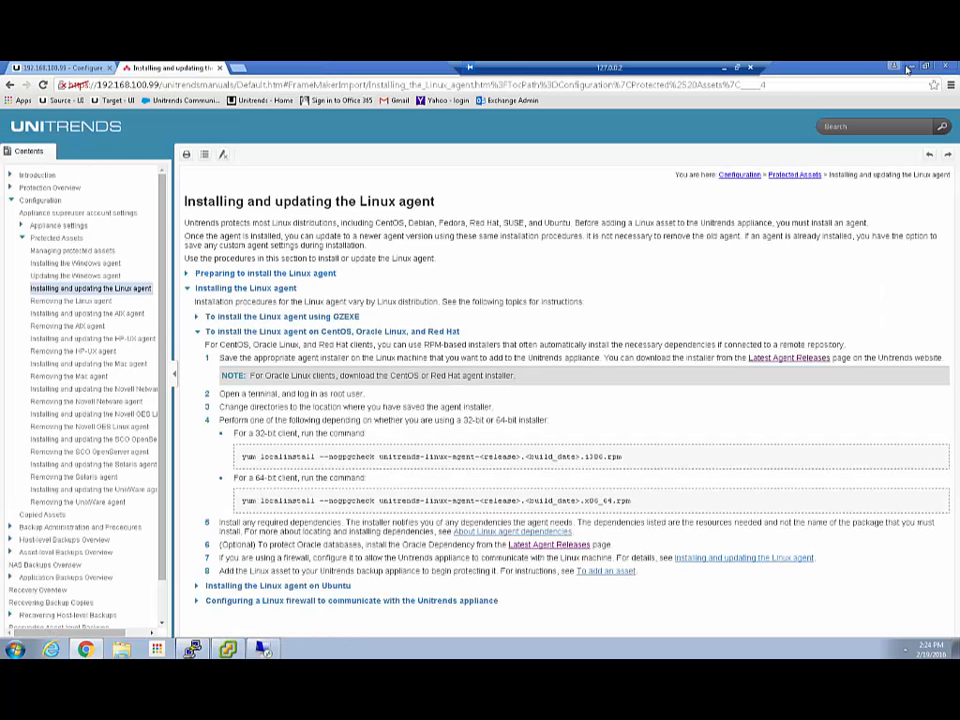
left_click(910, 67)
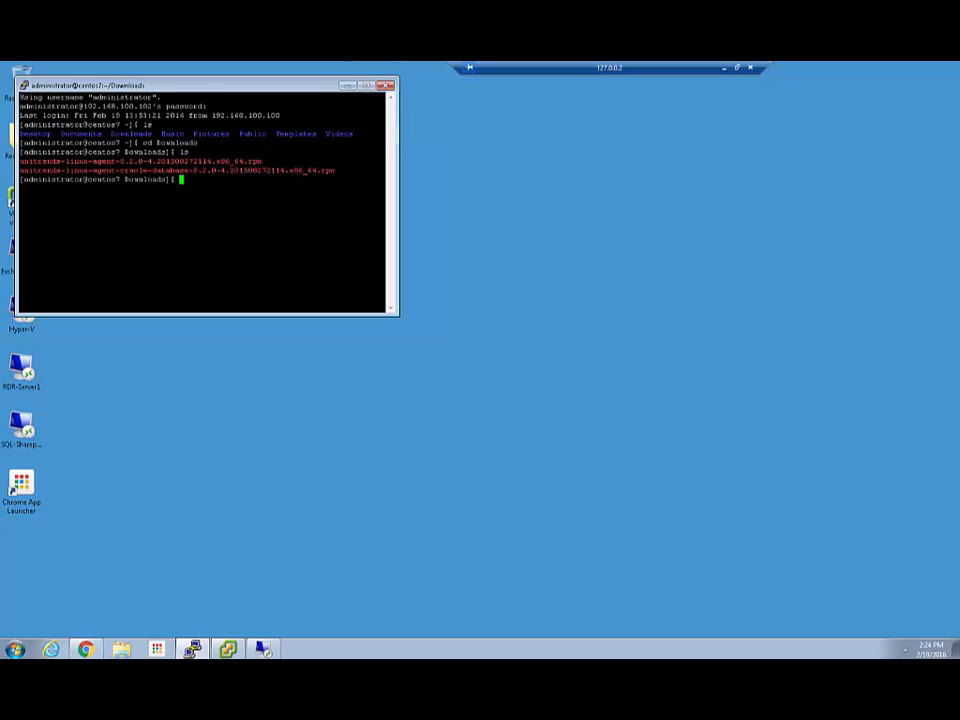
left_click(346, 85)
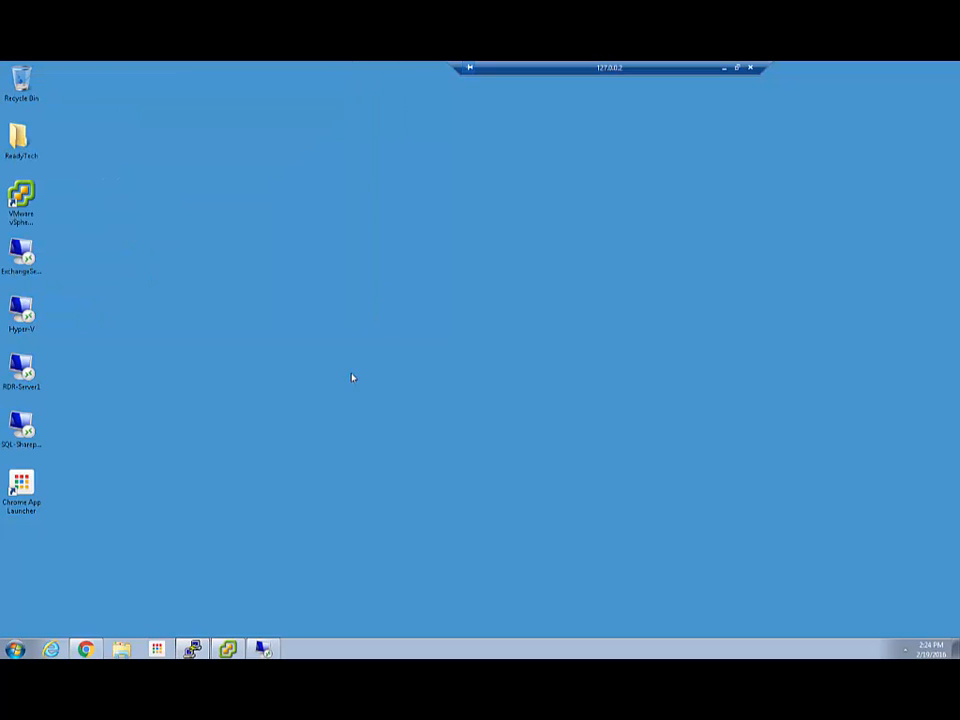
Connect VNC Viewer to 192.168.100.102:5901, accepting the warning and entering the password, full screen.
left_click(156, 650)
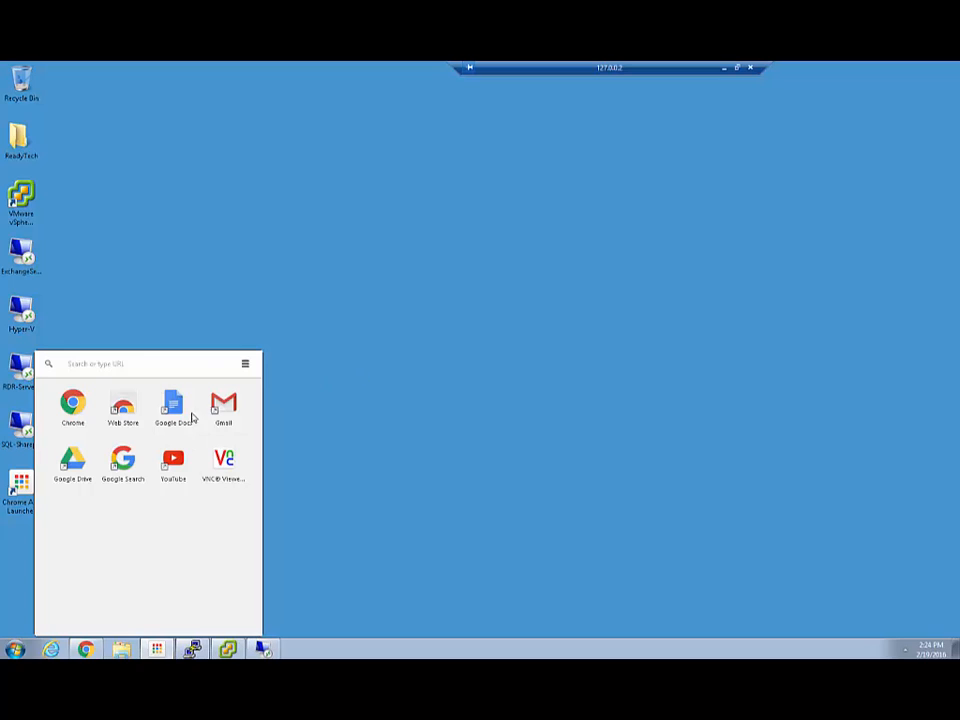
left_click(223, 458)
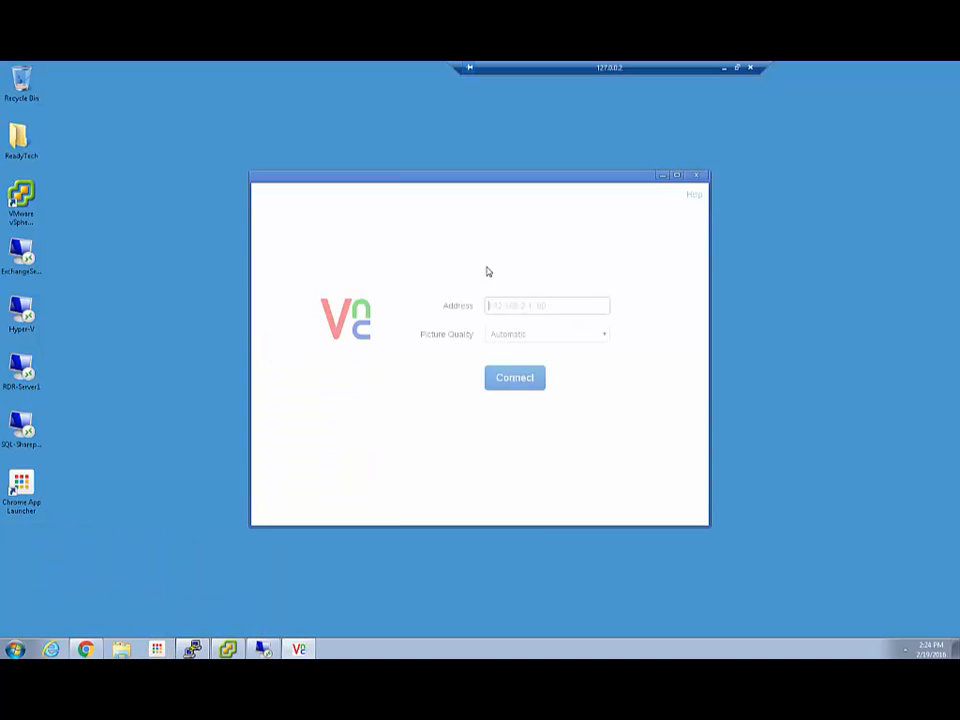
type("1")
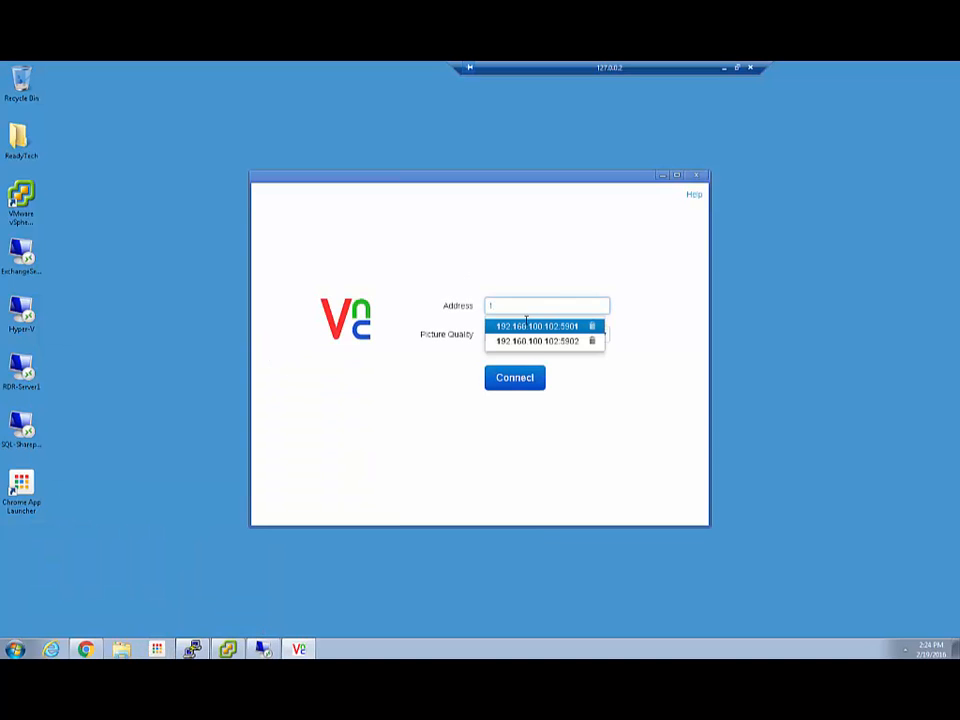
left_click(526, 326)
left_click(514, 379)
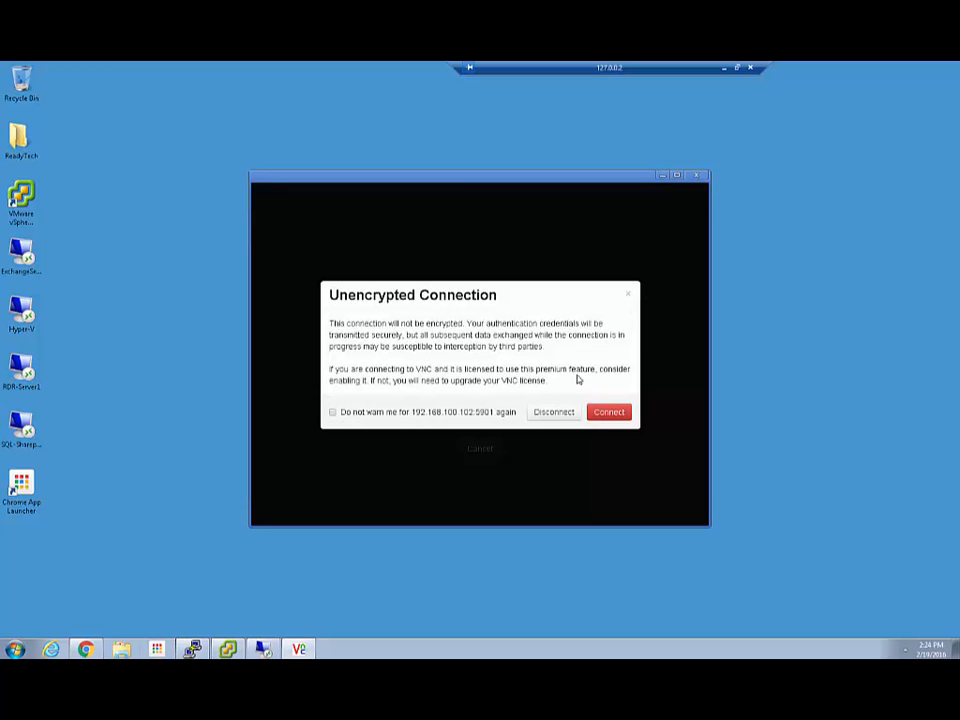
left_click(610, 413)
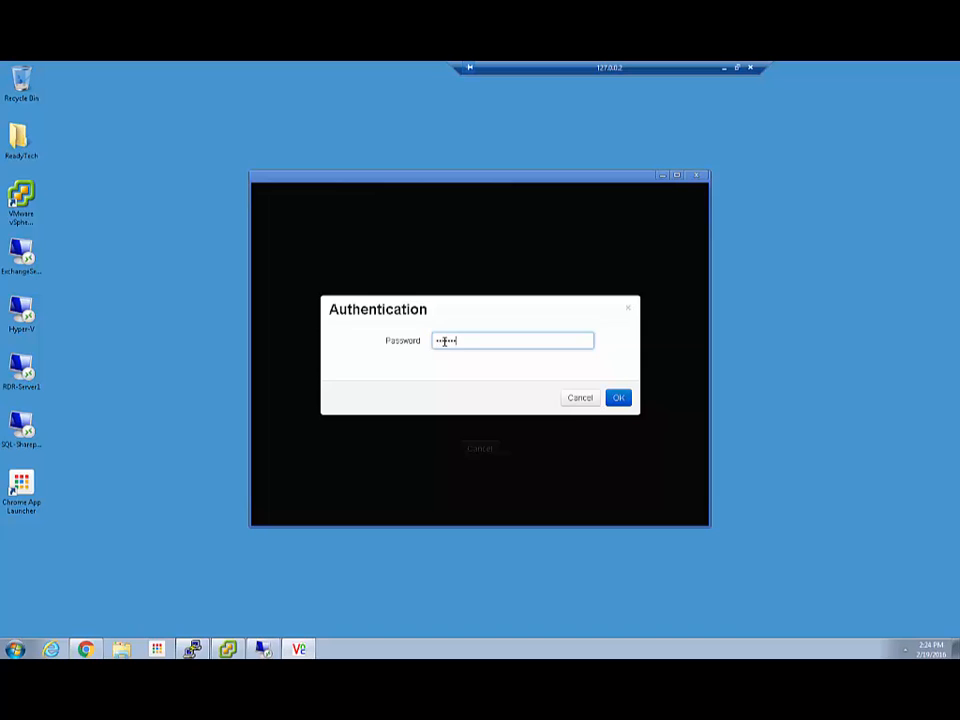
key("Return")
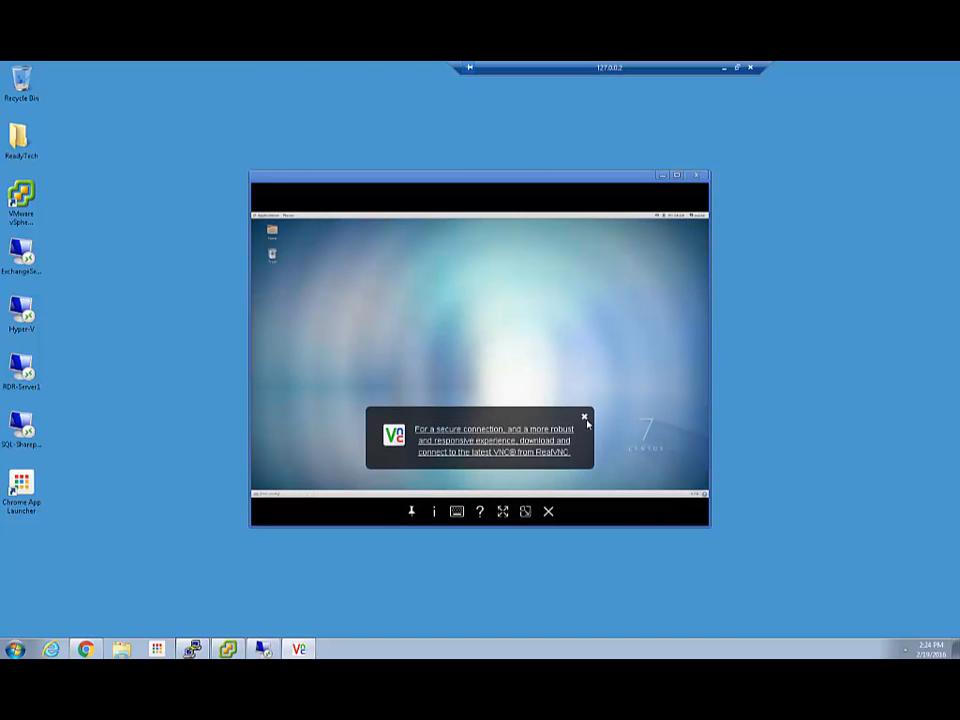
left_click(585, 417)
double_click(532, 179)
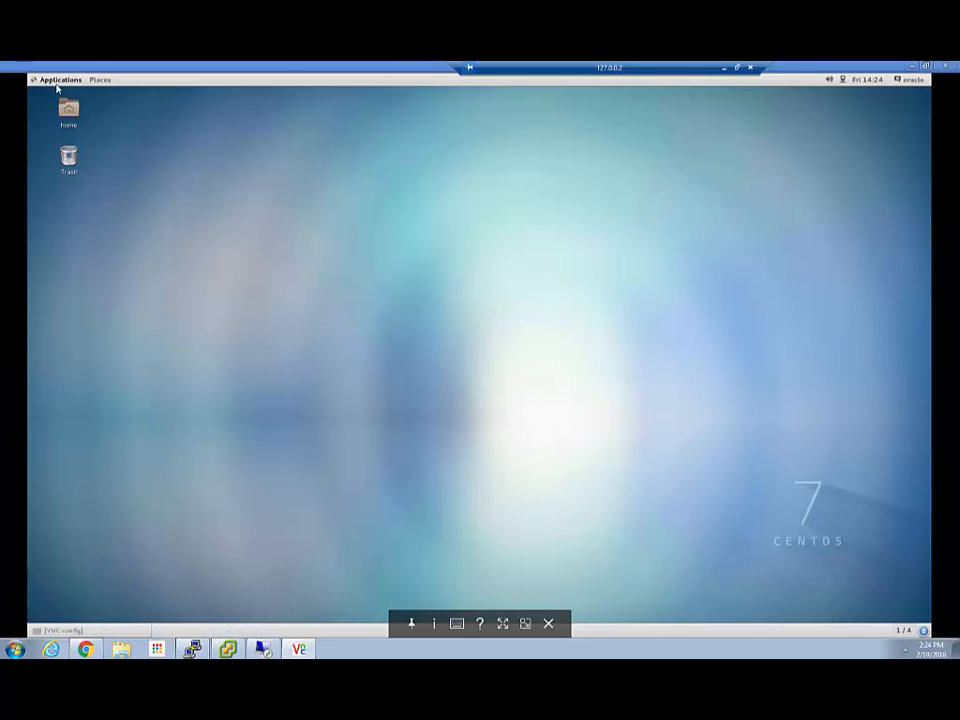
Launch Firefox on the CentOS desktop and go to the Unitrends website.
left_click(57, 80)
left_click(187, 111)
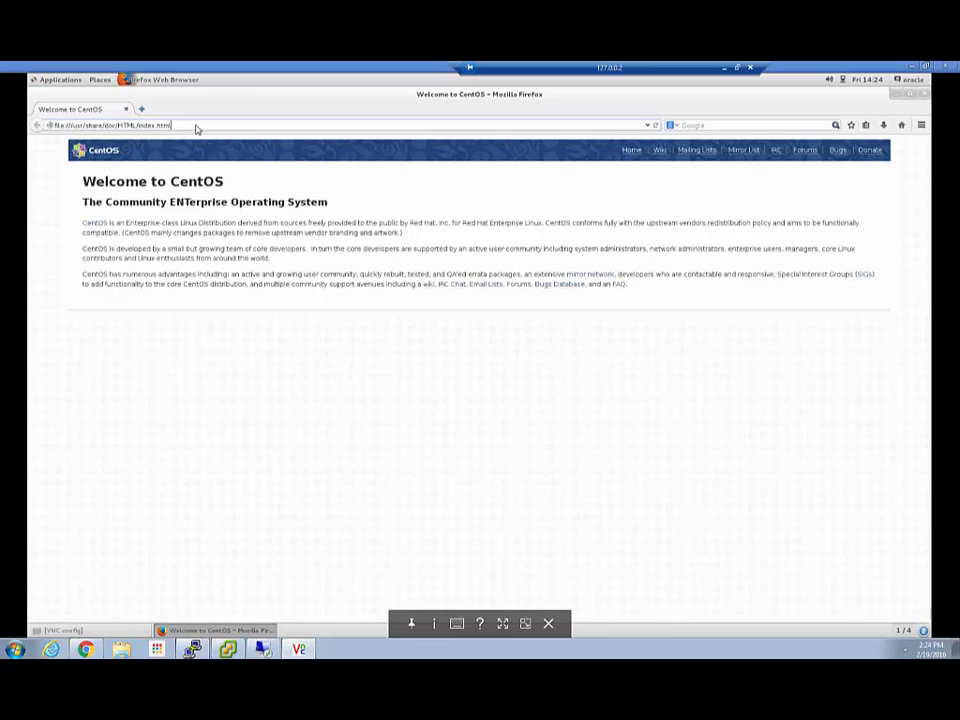
left_click(197, 128)
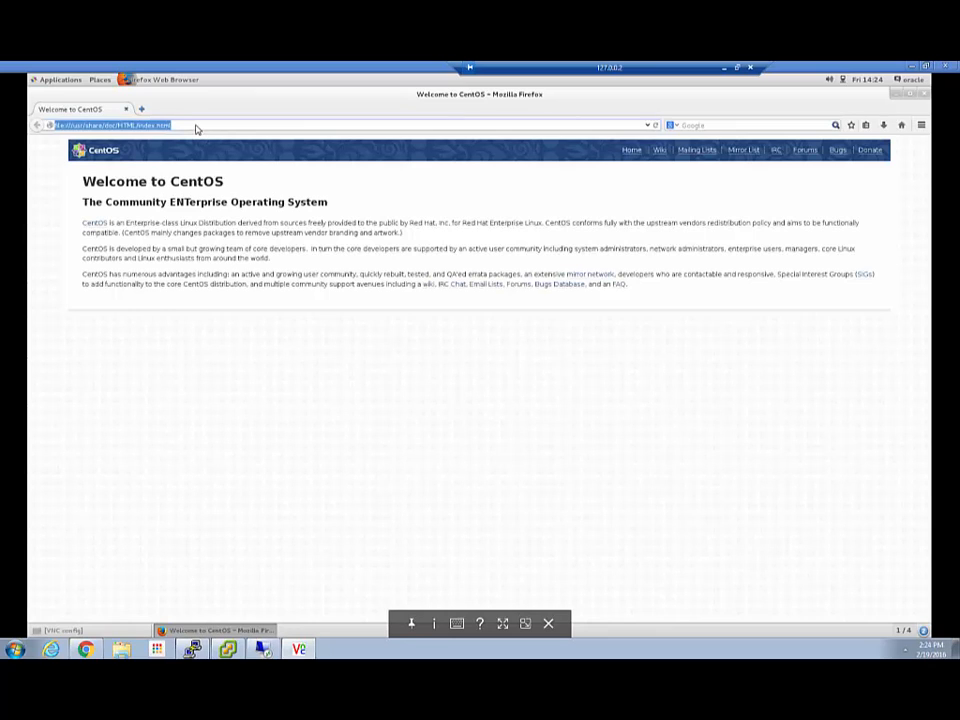
type("unitends")
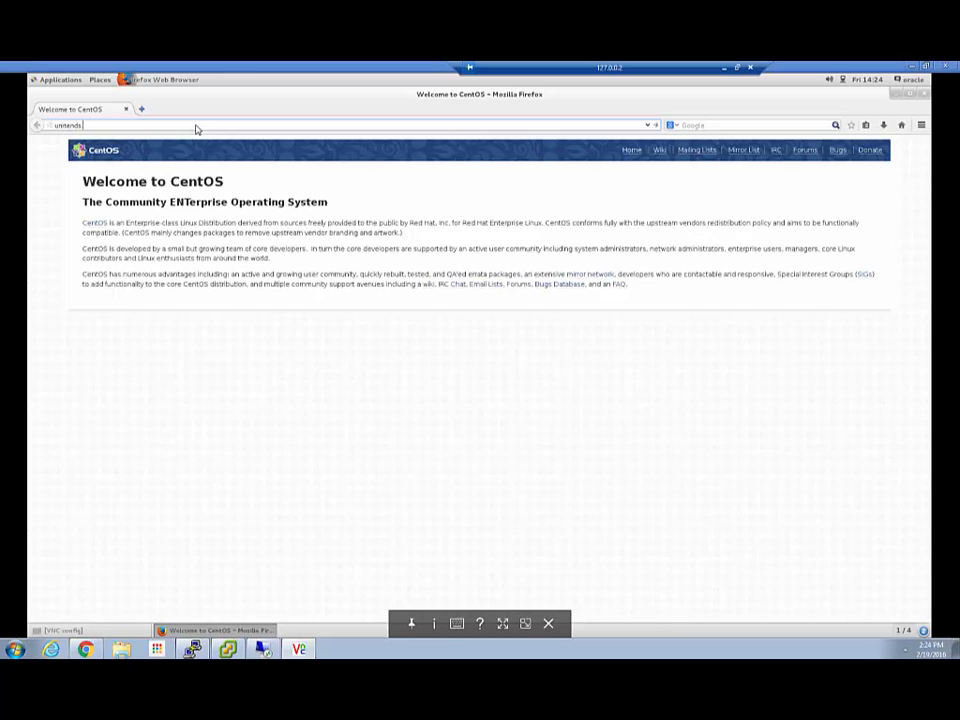
key("Return")
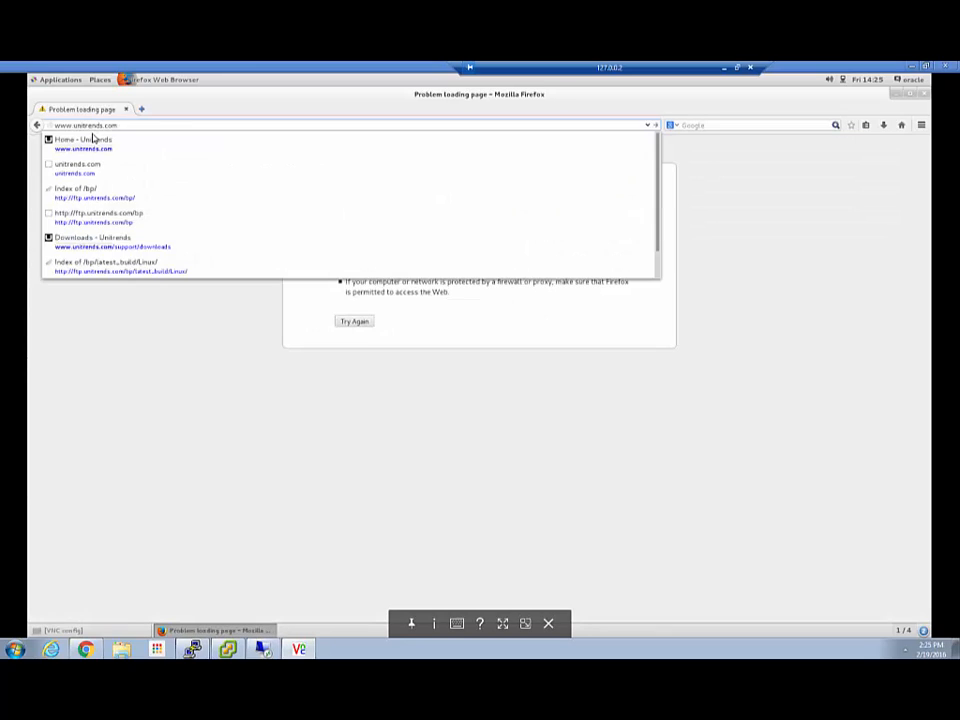
Open Support > Downloads, scroll to Latest Agent Releases, and take VNC Viewer out of full screen.
left_click(93, 140)
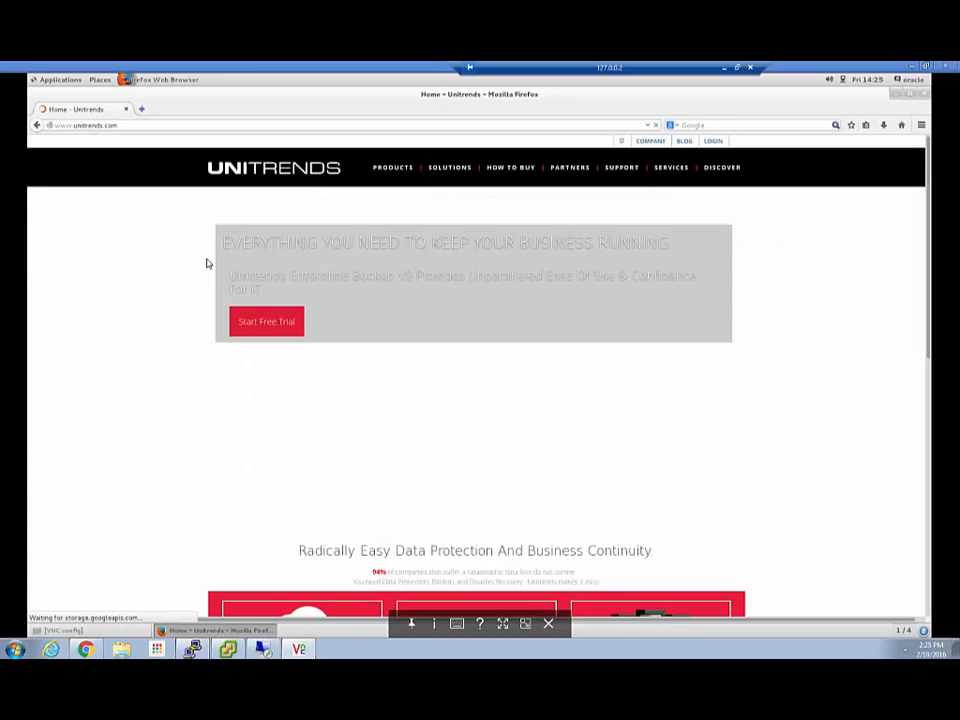
mouse_move(621, 167)
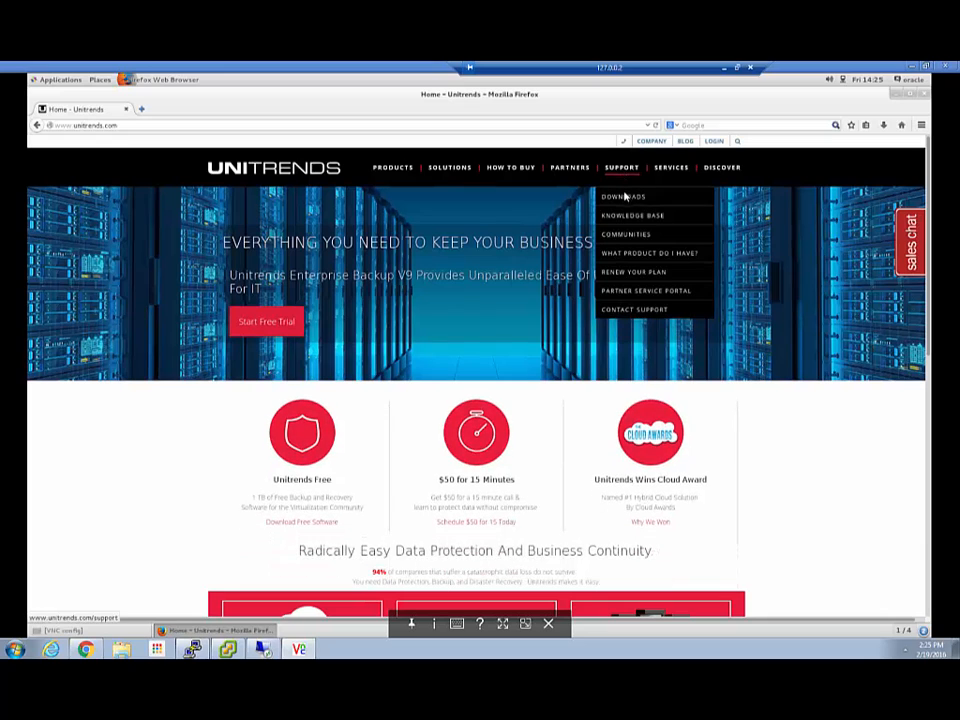
left_click(624, 196)
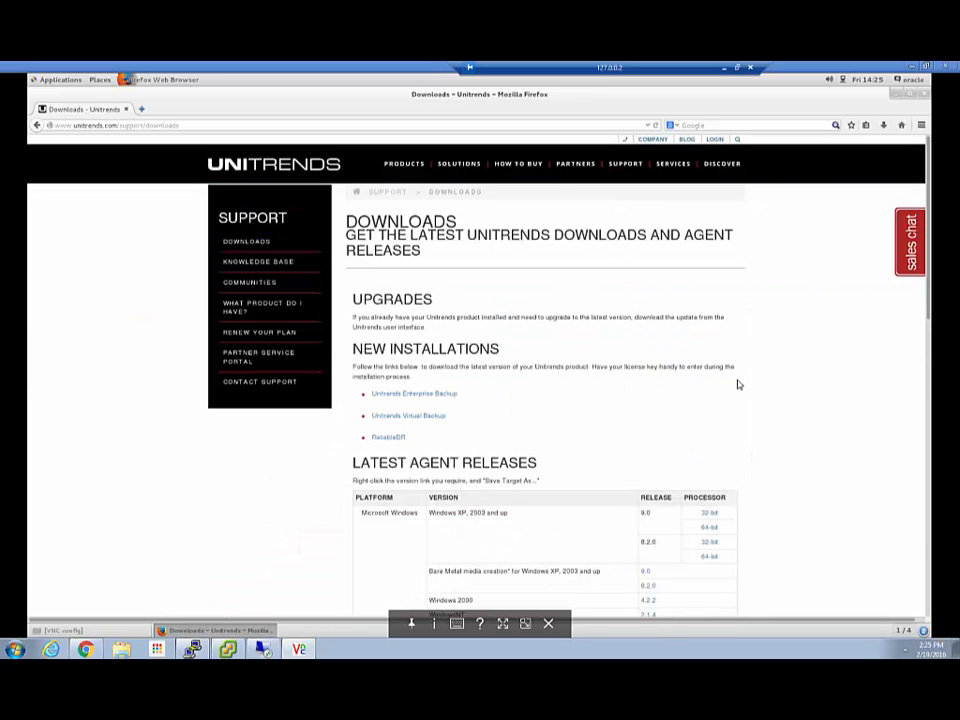
scroll(776, 418, "down", 4)
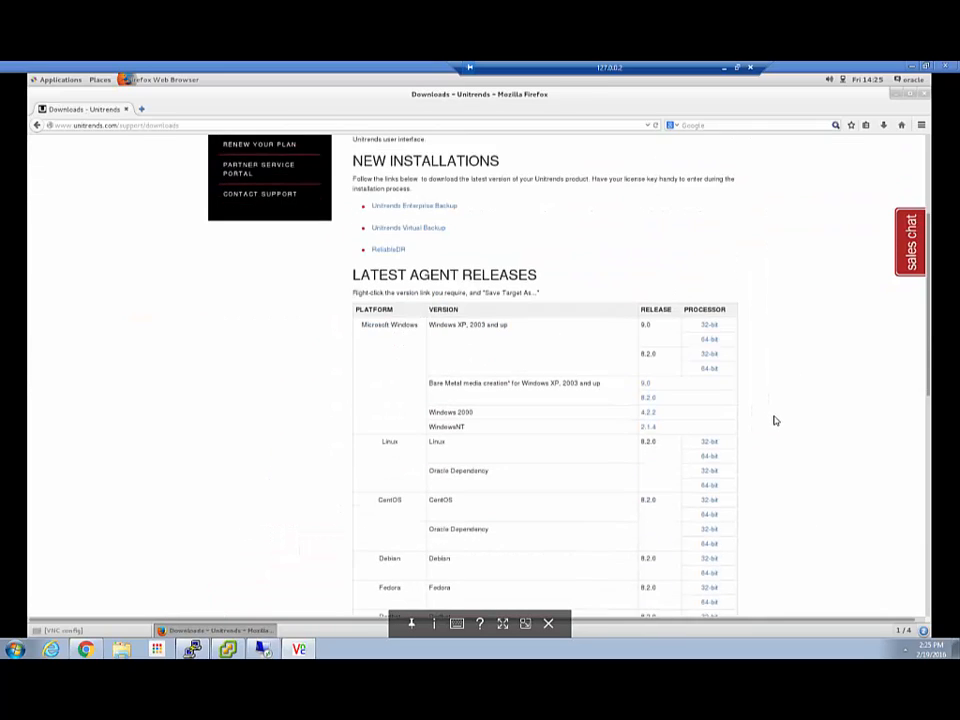
scroll(733, 362, "down", 1)
scroll(755, 380, "down", 2)
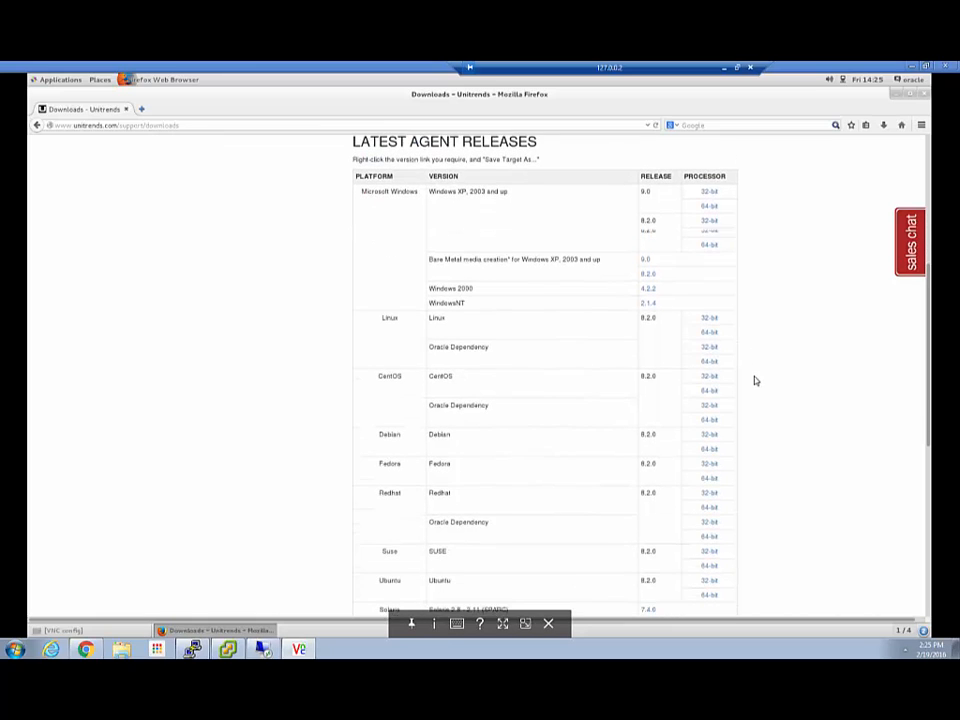
scroll(755, 380, "down", 1)
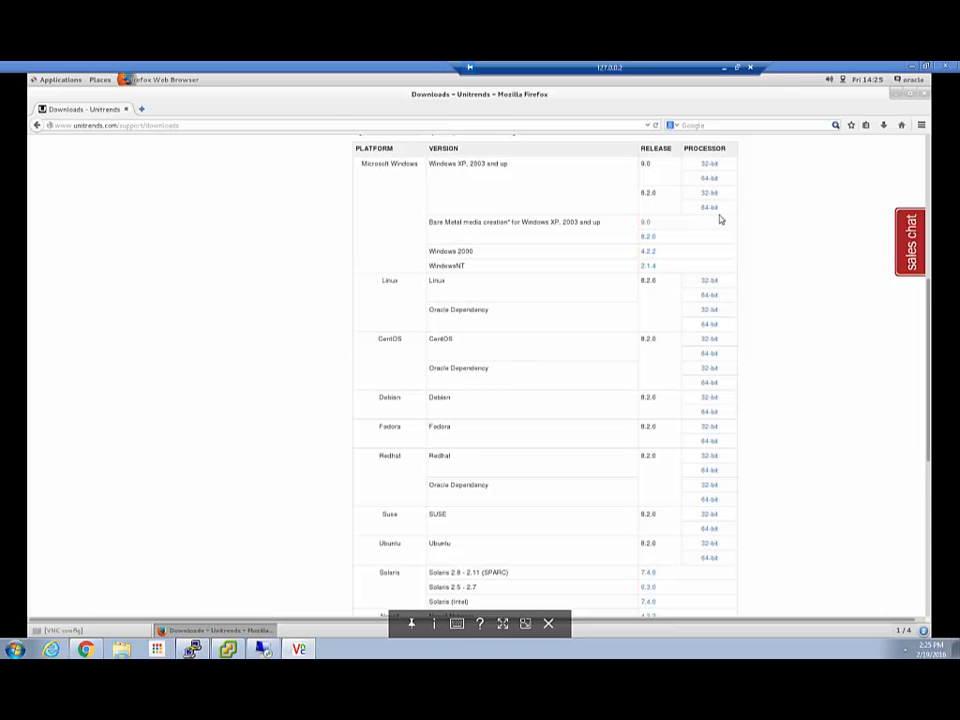
left_click_drag(721, 219, 610, 214)
left_click(926, 67)
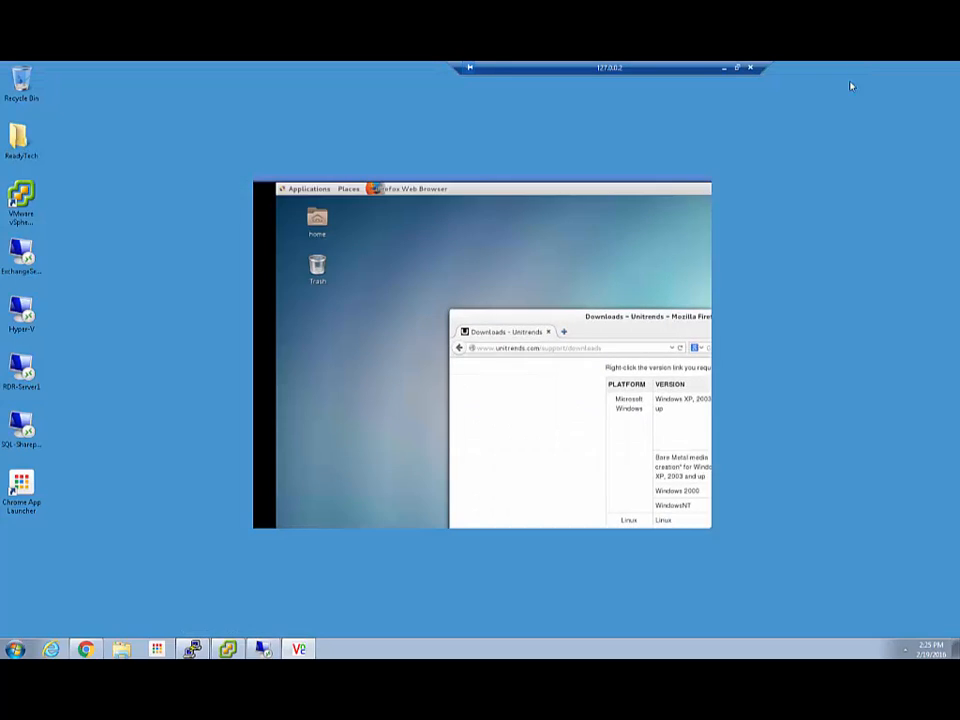
Copy the 64-bit yum localinstall command from the Linux agent help page.
left_click(192, 649)
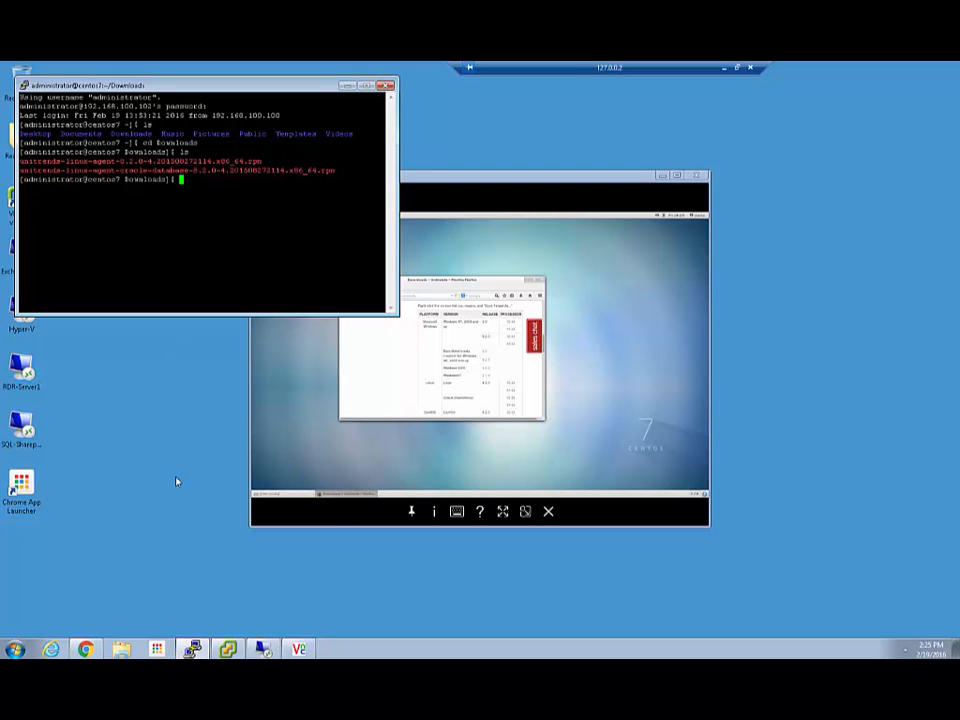
left_click(91, 643)
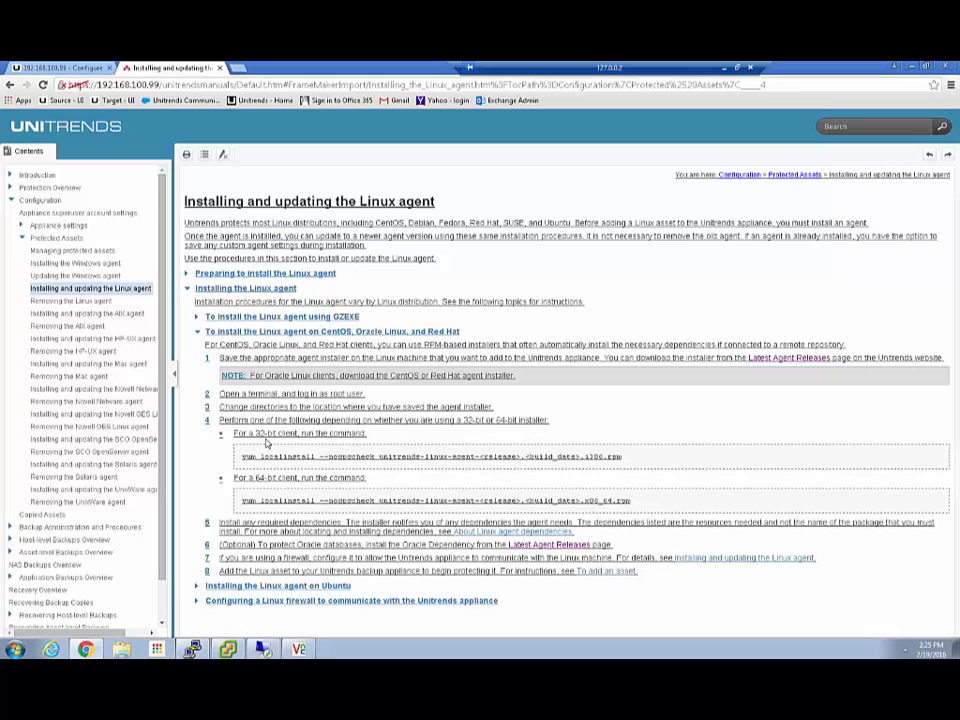
left_click_drag(242, 503, 480, 505)
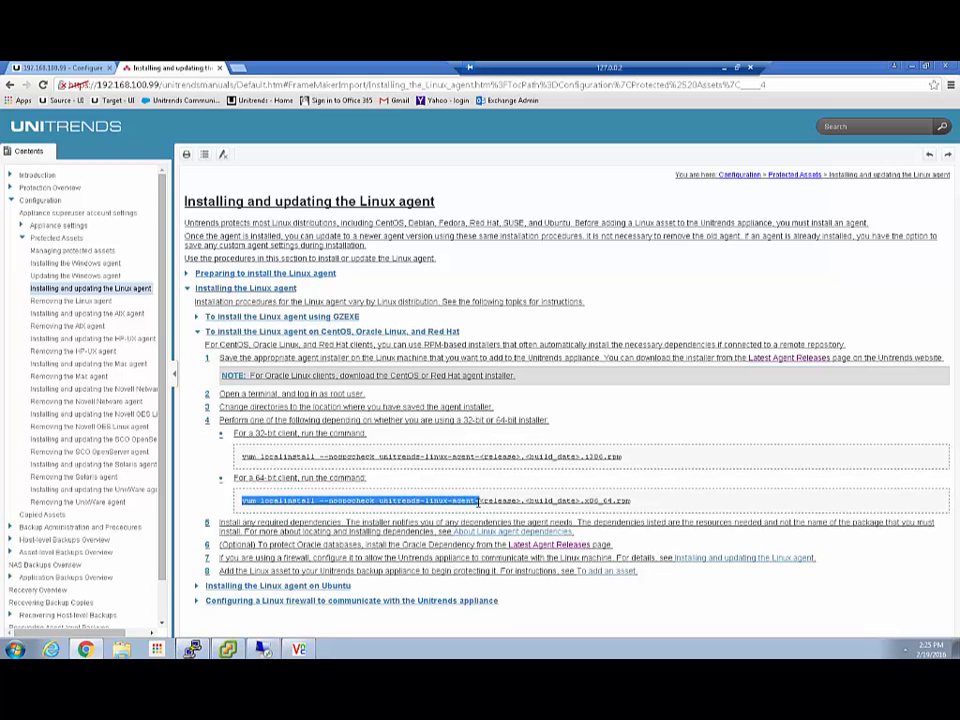
right_click(480, 505)
left_click(494, 512)
Paste the command into PuTTY, Tab-complete the 8.2.0 rpm file name, and run it.
left_click(193, 649)
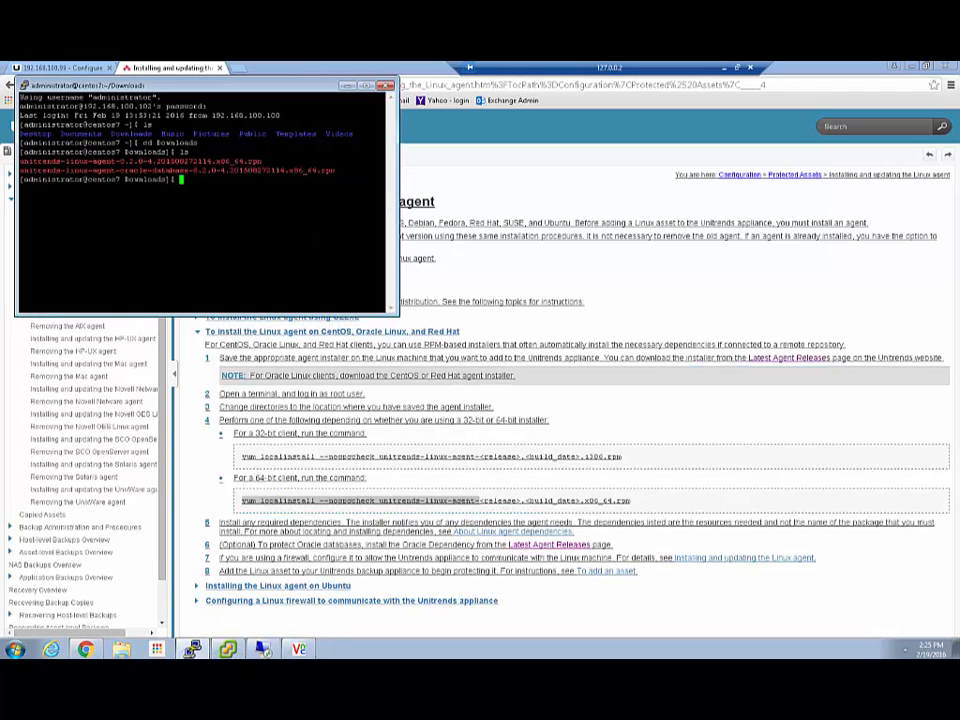
right_click(228, 200)
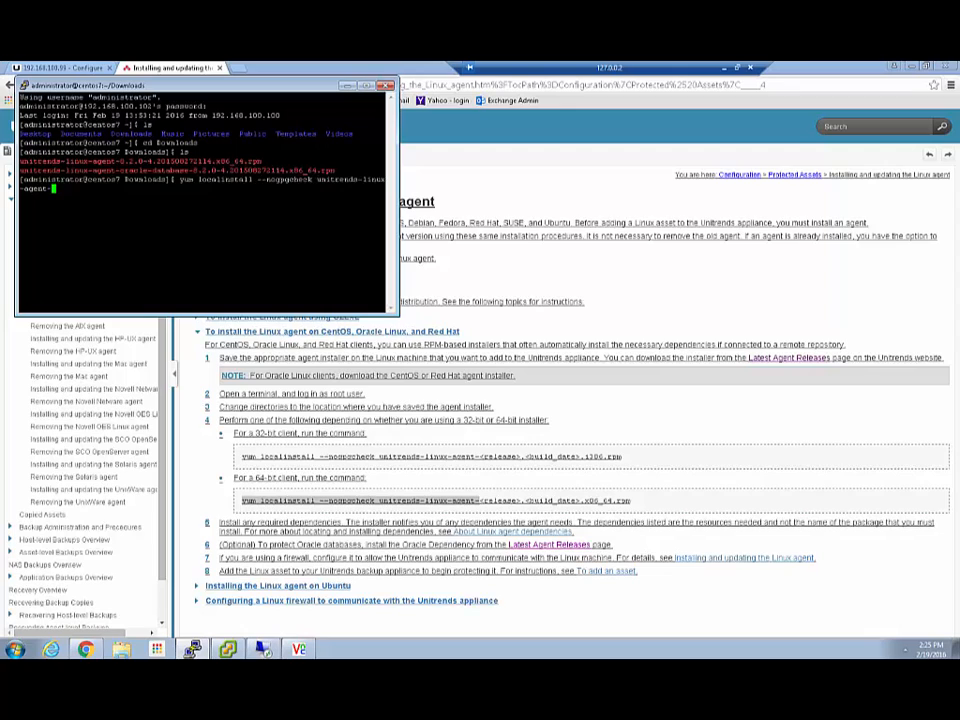
type("8")
key("Tab")
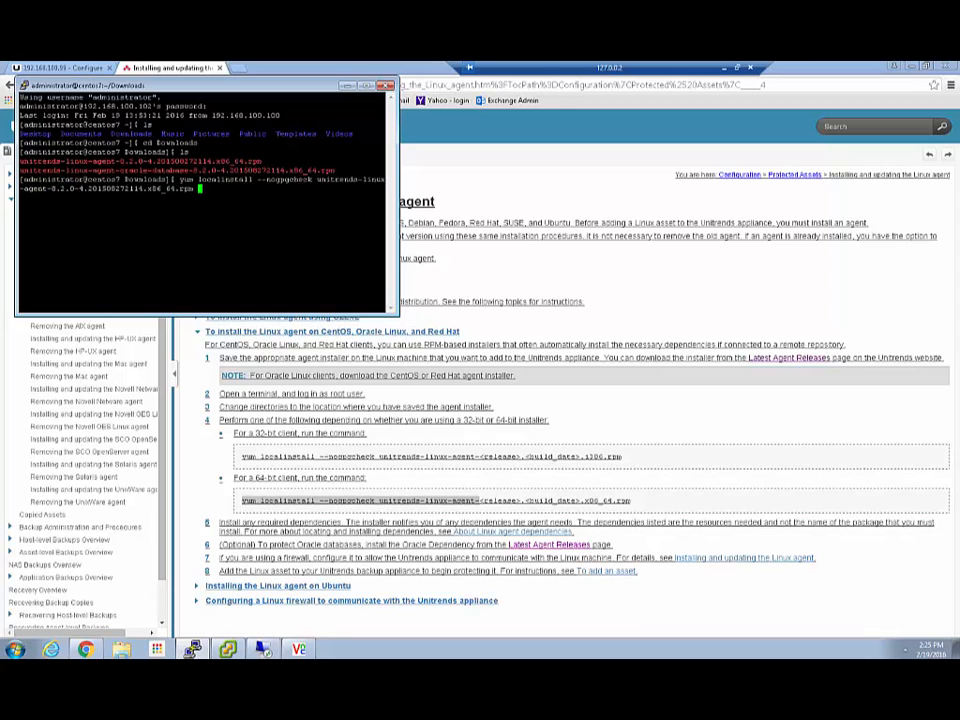
key("Return")
Rerun the install with sudo and answer y to install unitrends-linux-agent 8.2.0-4.
key("Up")
key("Home")
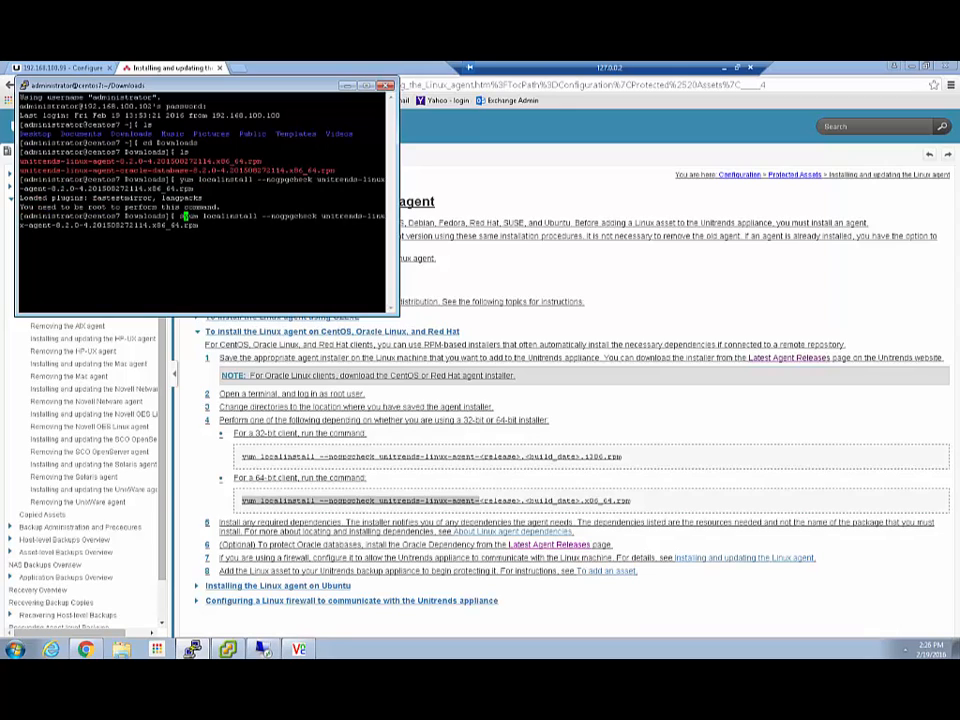
type("sudo")
key("Return")
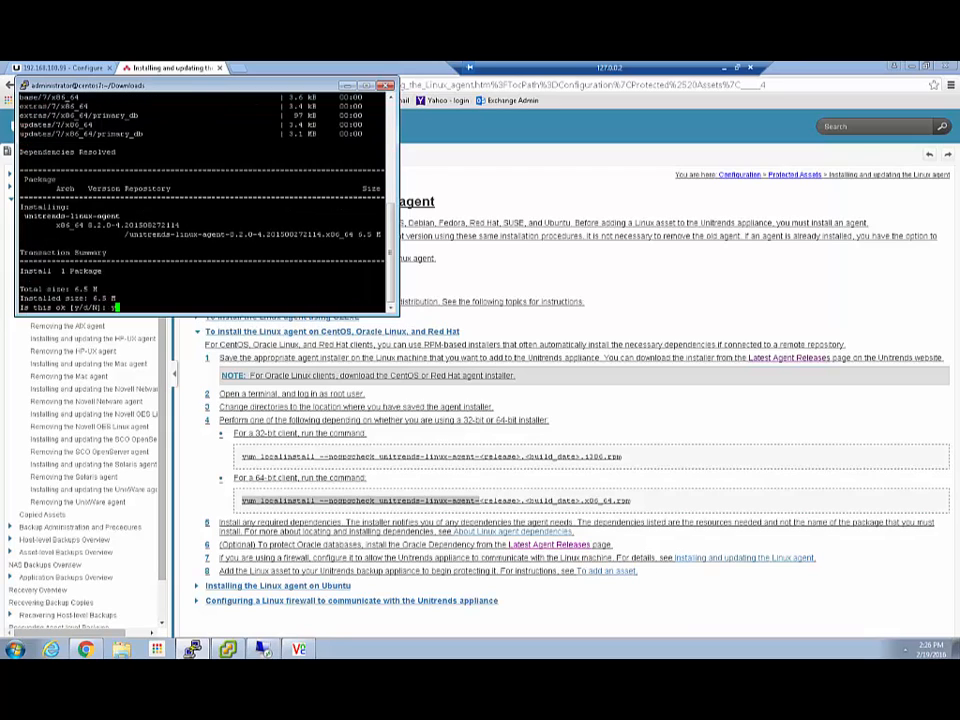
type("y")
key("Return")
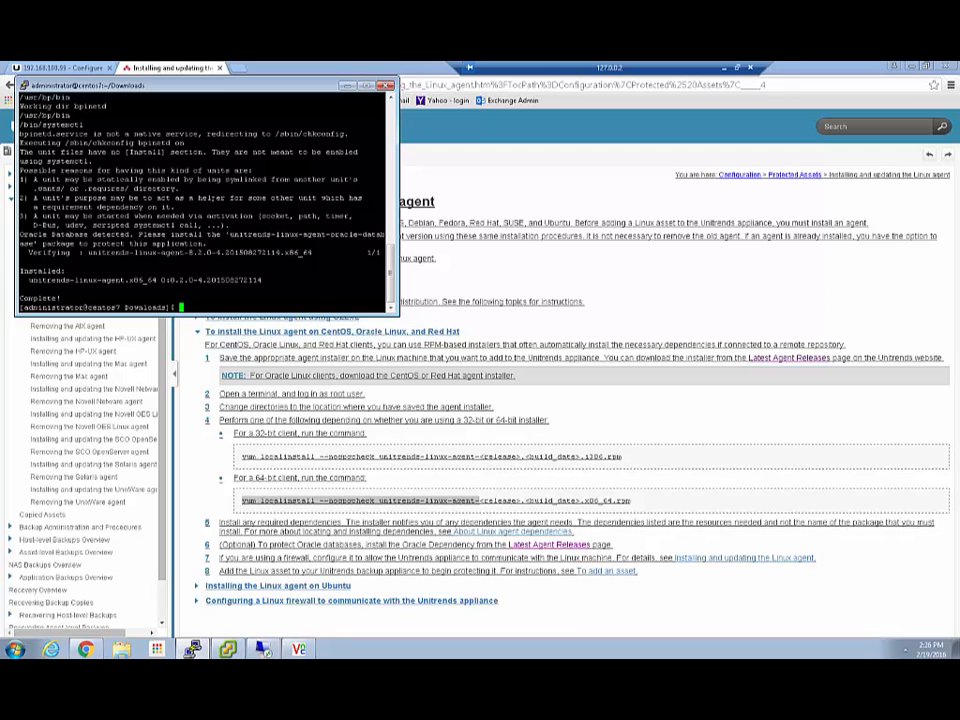
key("Up")
Install the unitrends-linux-agent-oracle-database rpm with sudo yum, answering y, then type exit.
key("BackSpace")
key("BackSpace")
key("BackSpace")
key("BackSpace")
key("BackSpace")
key("BackSpace")
key("BackSpace")
key("BackSpace")
key("BackSpace")
key("BackSpace")
key("BackSpace")
key("BackSpace")
key("BackSpace")
key("BackSpace")
key("BackSpace")
key("BackSpace")
key("BackSpace")
key("BackSpace")
key("BackSpace")
key("BackSpace")
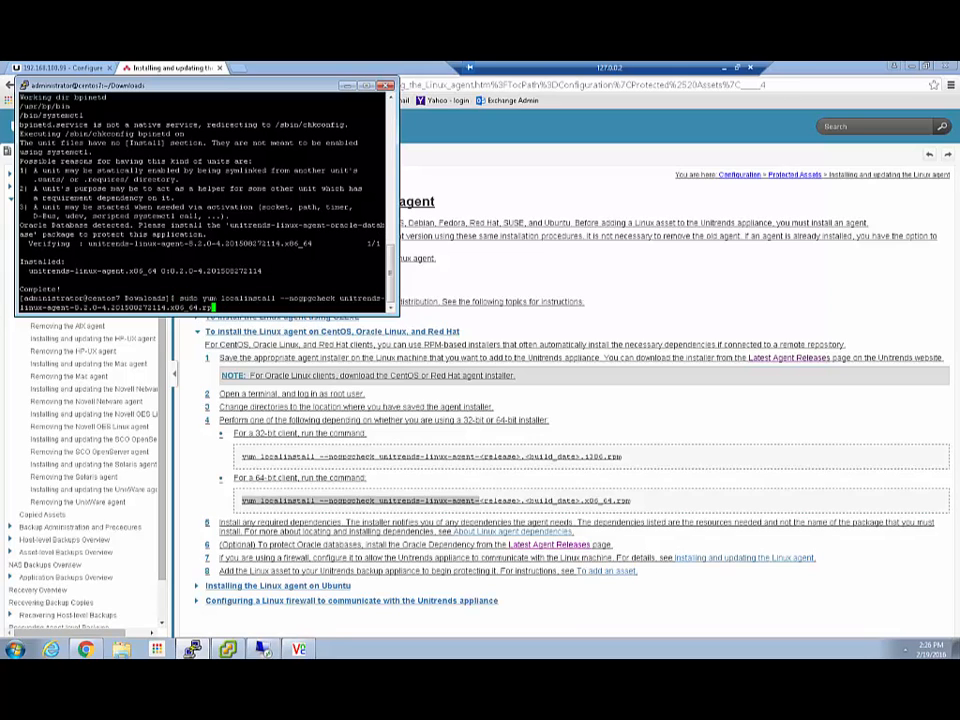
key("BackSpace")
key("BackSpace")
key("BackSpace")
key("BackSpace")
key("BackSpace")
key("BackSpace")
key("BackSpace")
key("BackSpace")
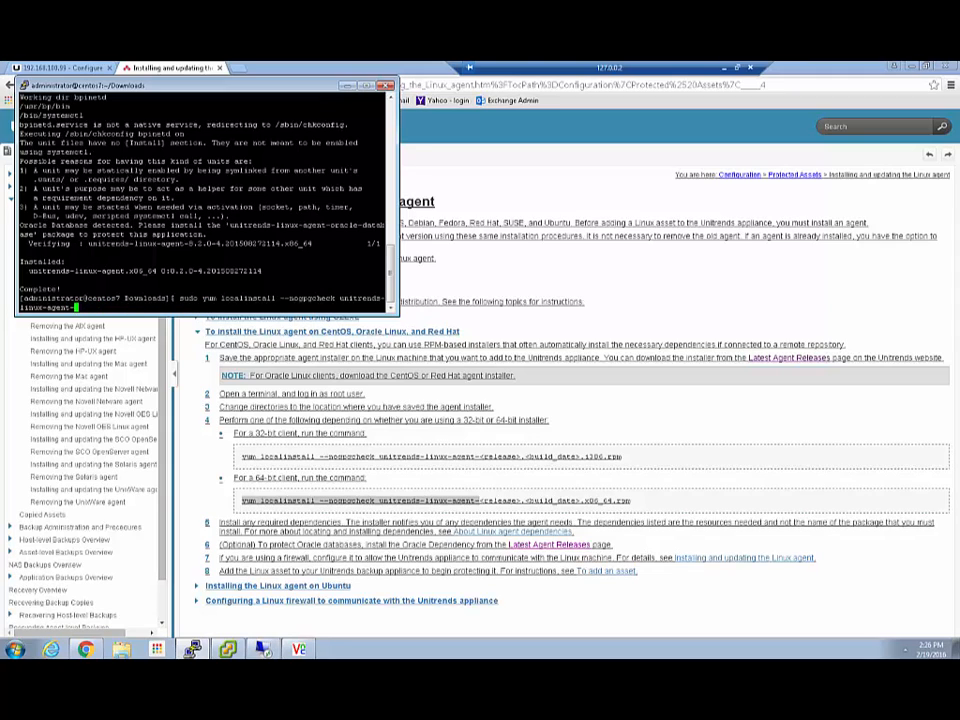
type("or")
key("Tab")
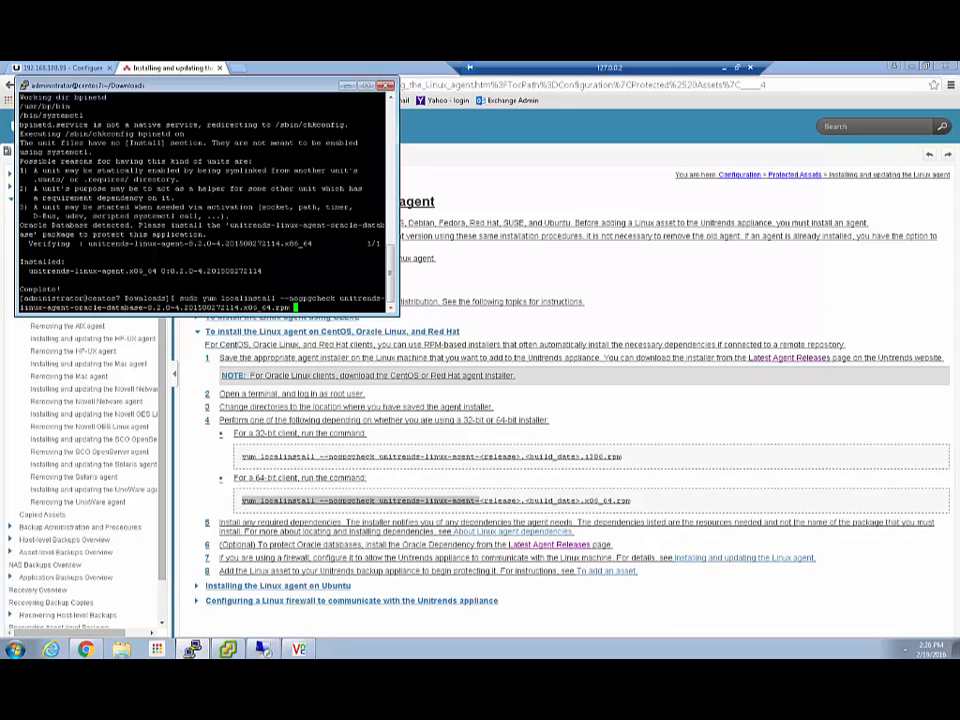
key("Return")
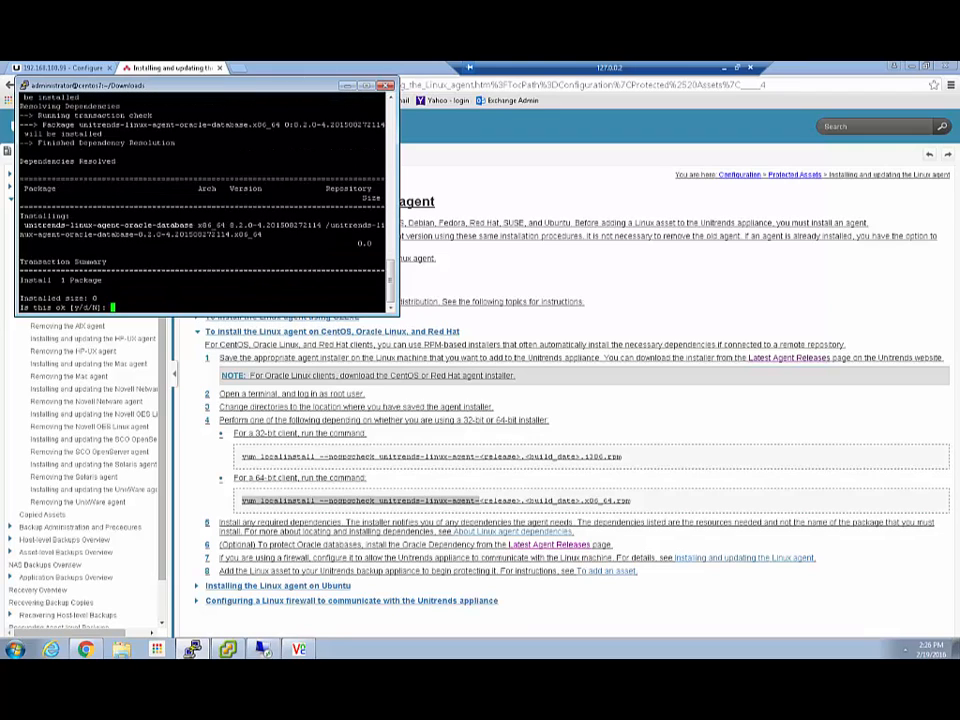
type("y")
key("Return")
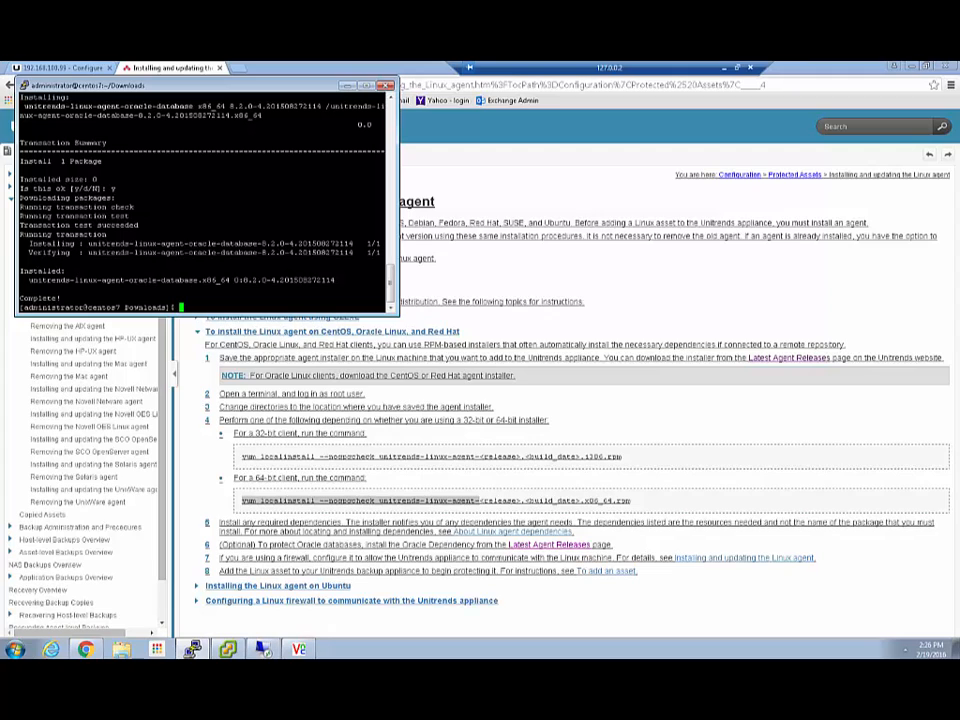
type("exit")
Log out of the terminal session and start adding a new protected asset.
key("Return")
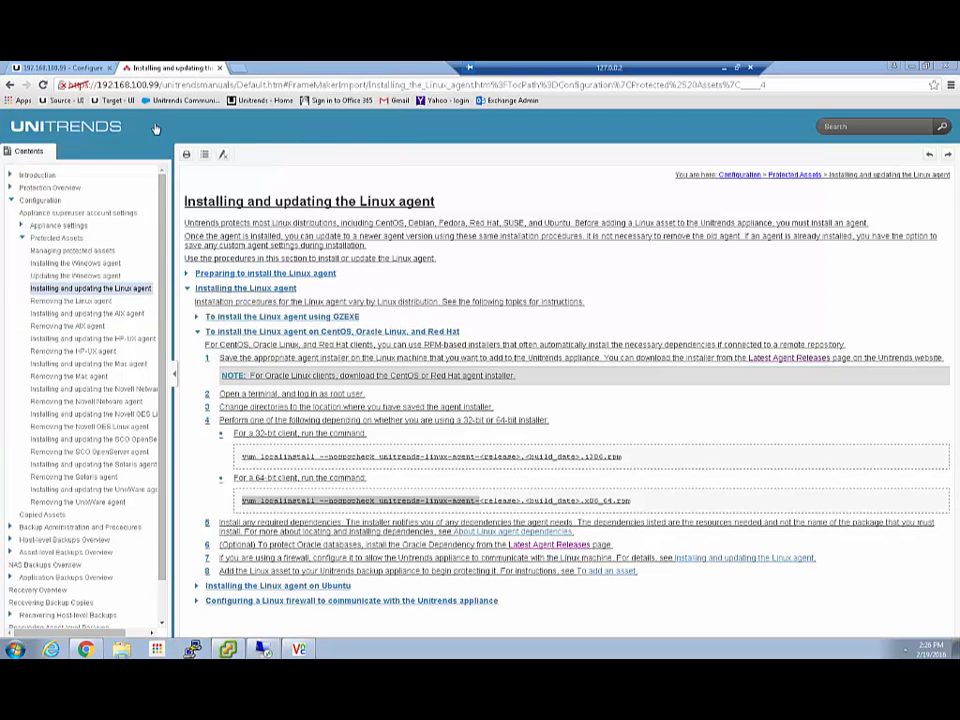
left_click(62, 68)
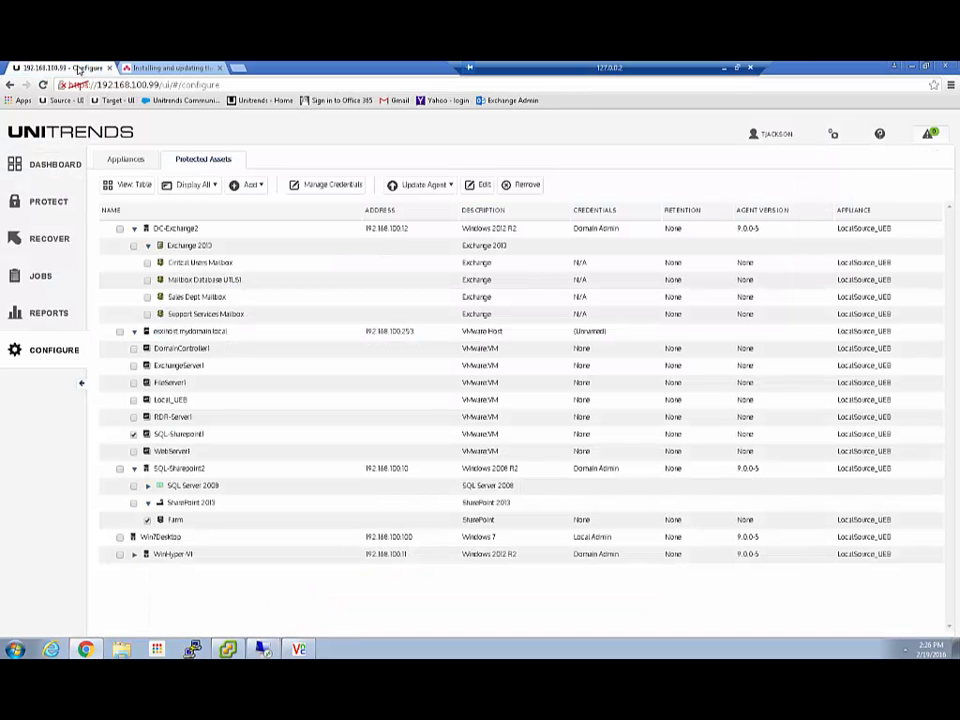
left_click(254, 185)
left_click(250, 203)
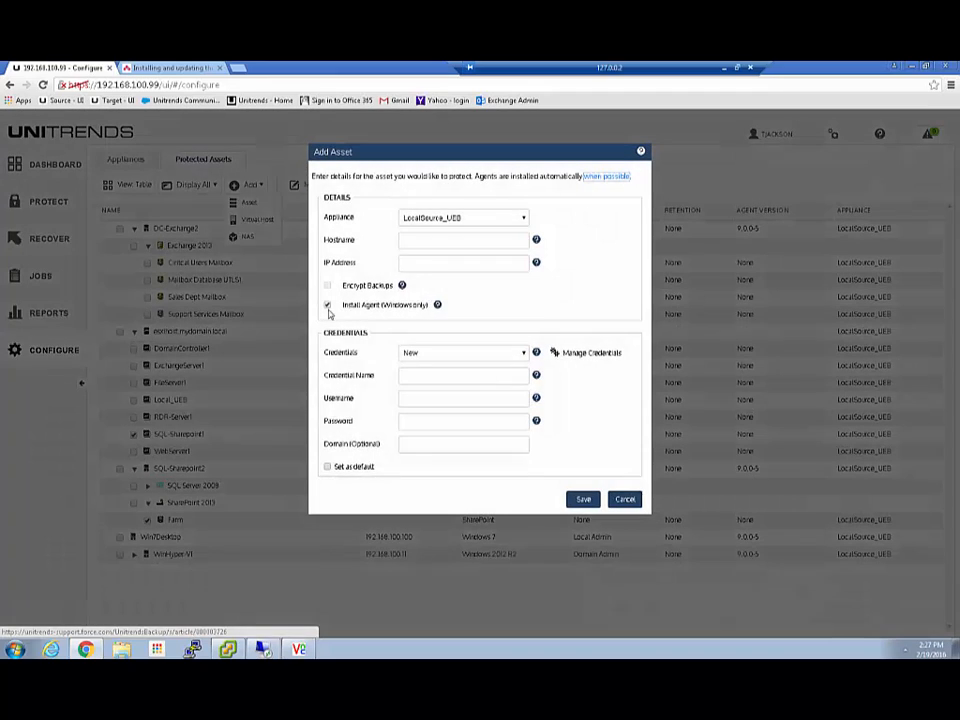
Save LinuxServer2 at 192.168.100.102 without the Windows-only agent, then expand it to show Oracle 12.
left_click(435, 240)
left_click(431, 285)
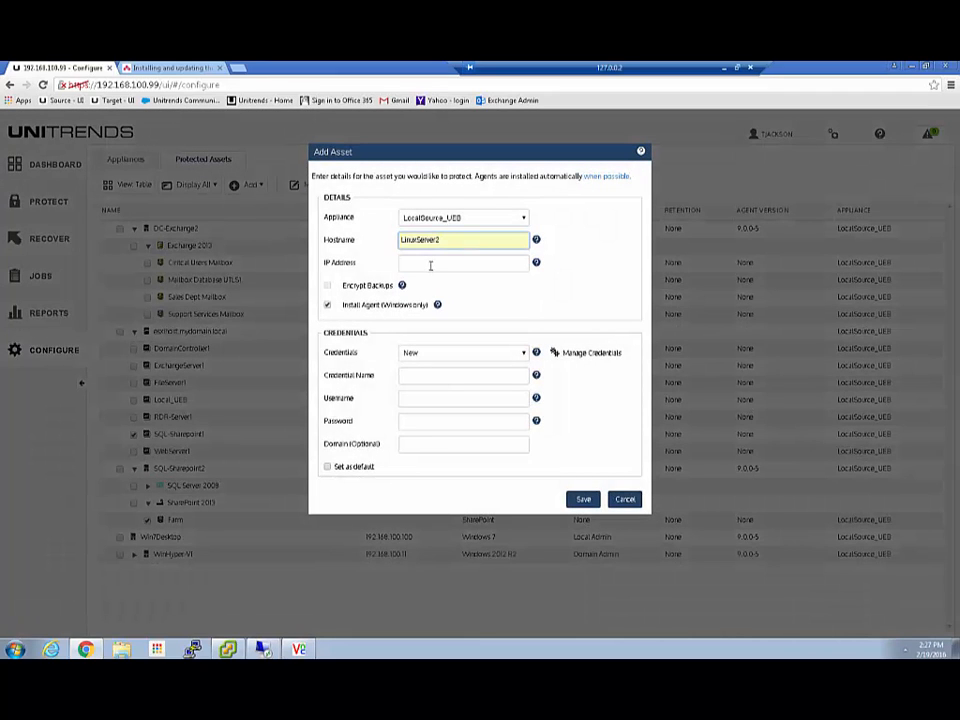
left_click(431, 263)
left_click(430, 275)
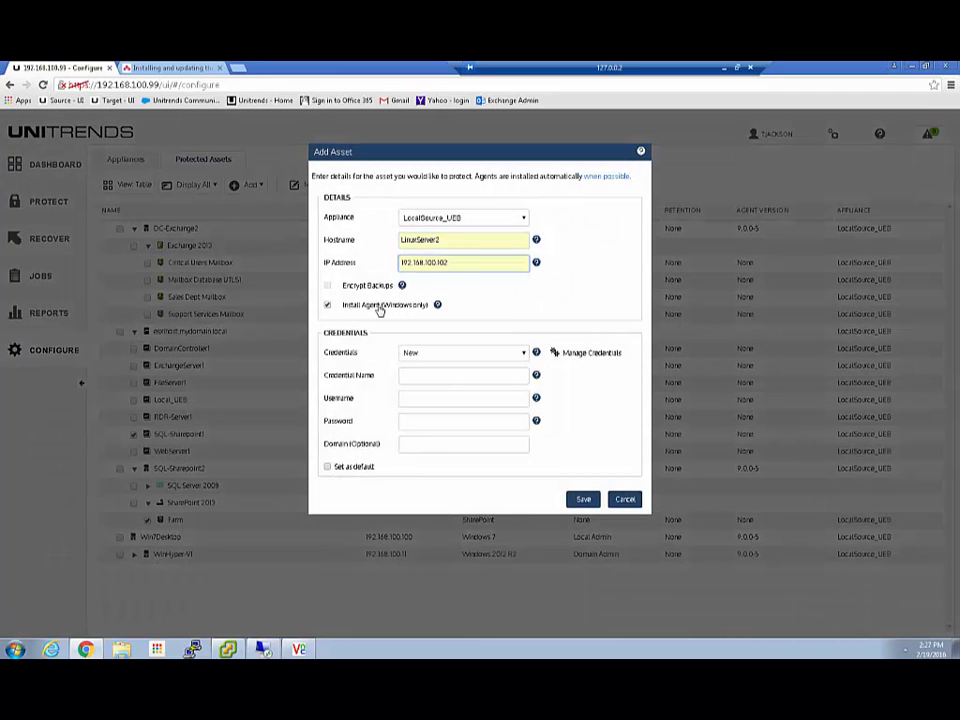
left_click(388, 304)
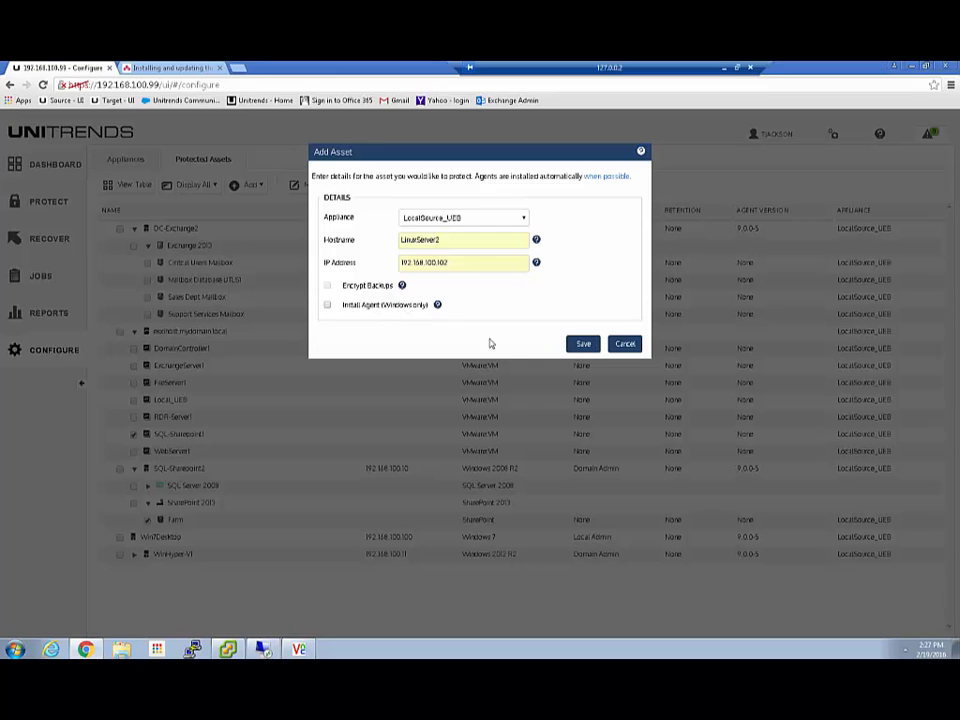
left_click(583, 343)
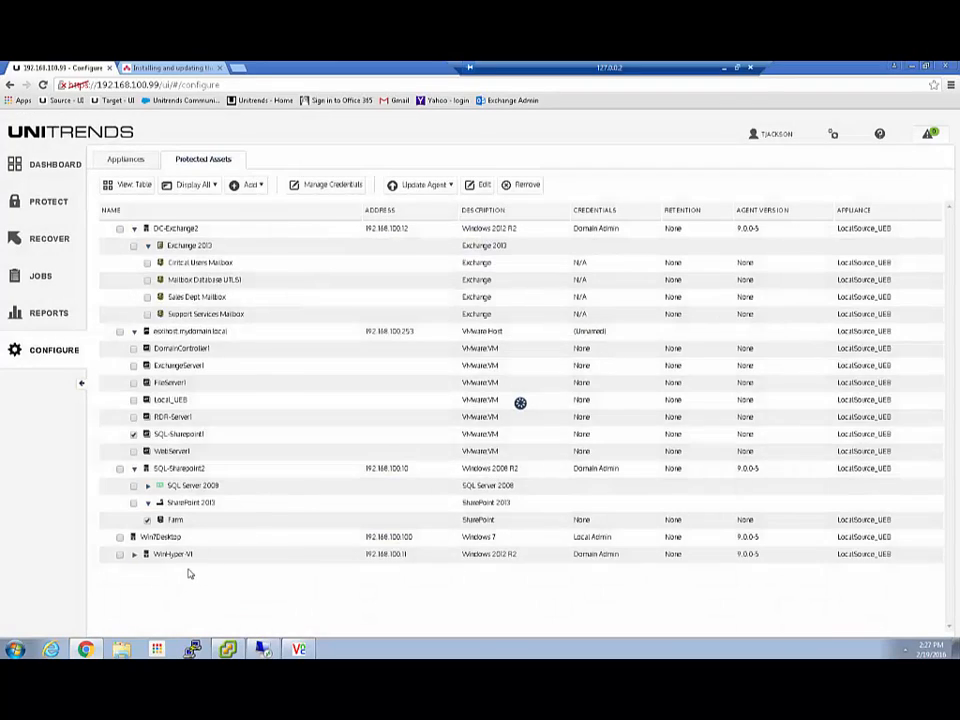
left_click(134, 262)
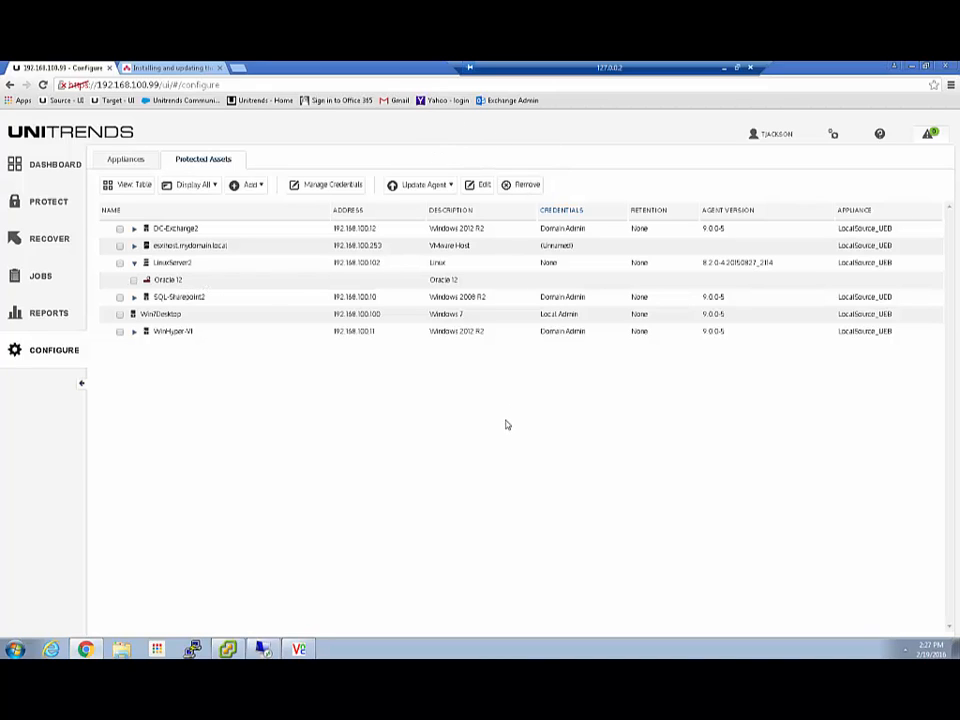
left_click(38, 168)
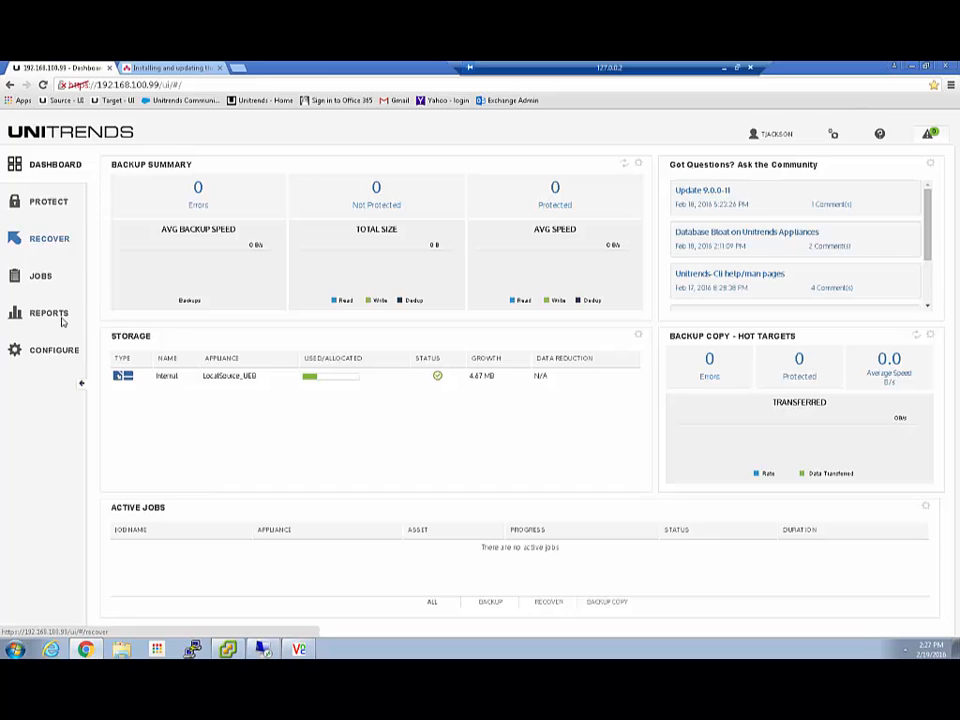
left_click(55, 352)
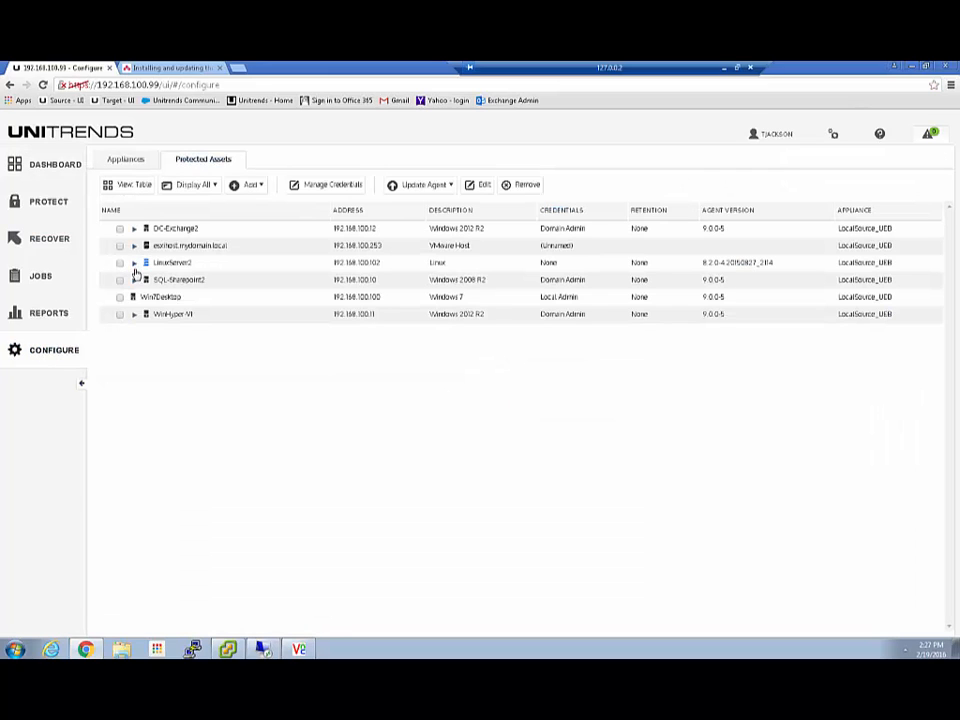
left_click(133, 263)
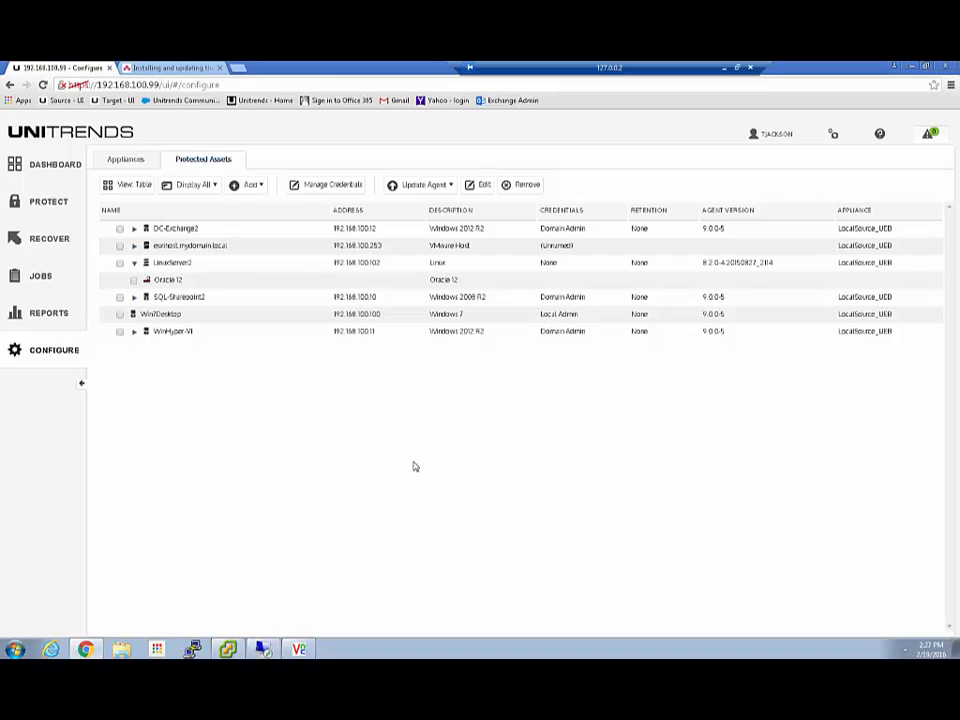
left_click(54, 166)
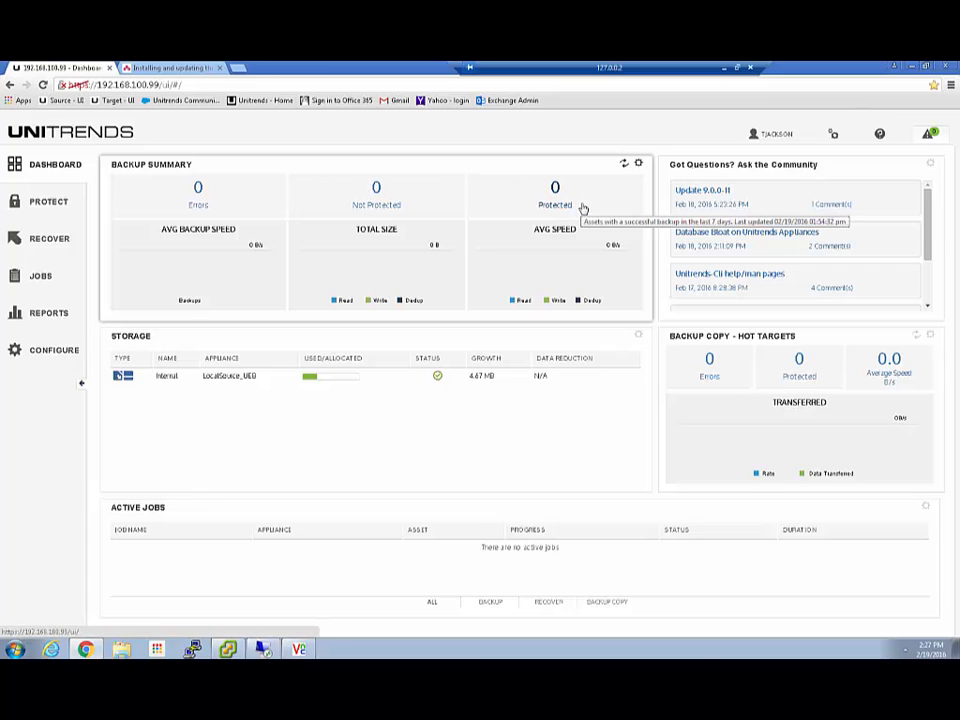
left_click(640, 166)
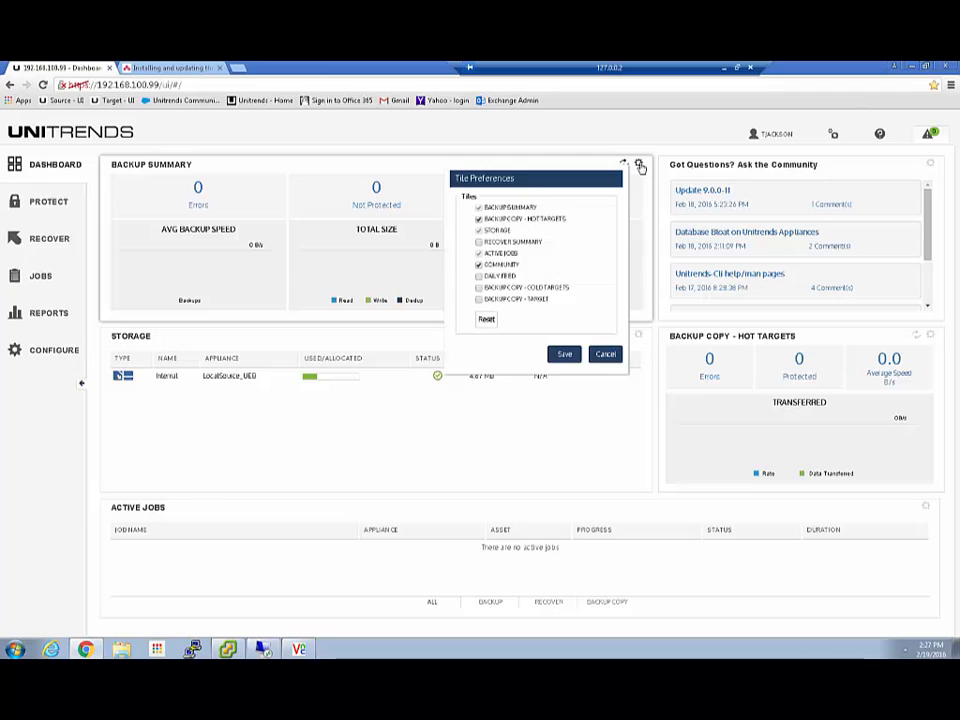
left_click(604, 355)
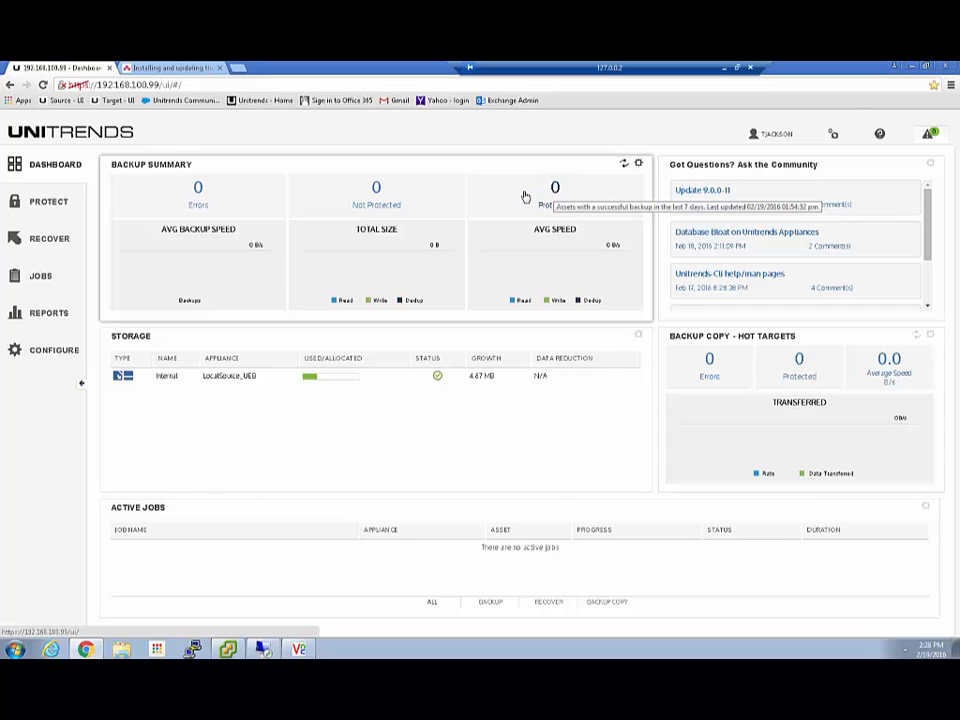
left_click(48, 350)
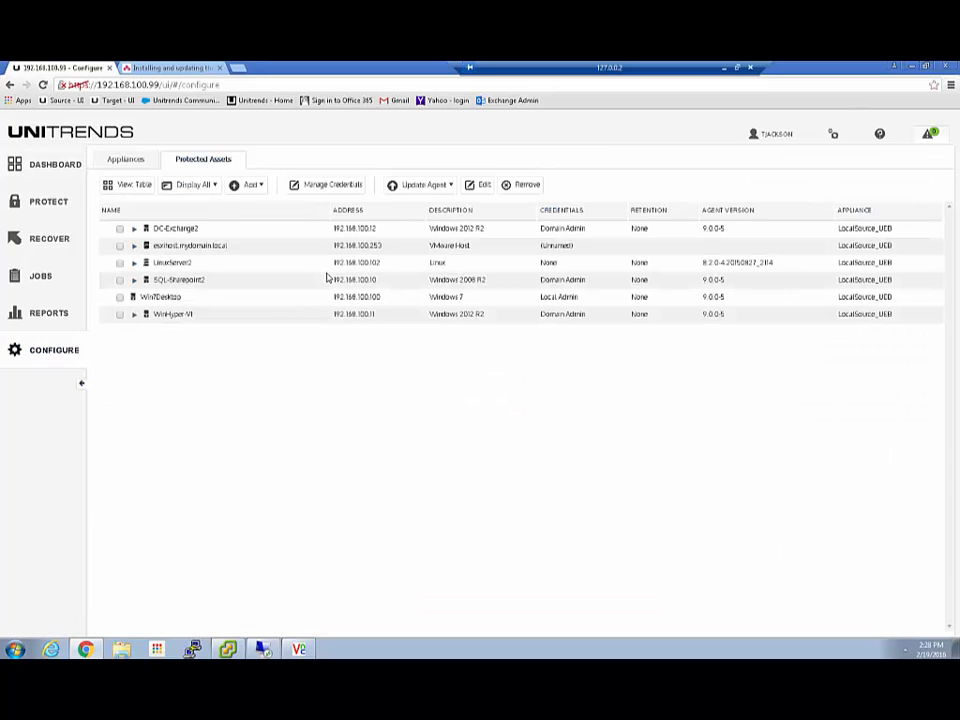
Expand LinuxServer2 and Oracle 12 to list the databases, then select AcctPayDB1.
left_click(134, 263)
left_click(148, 282)
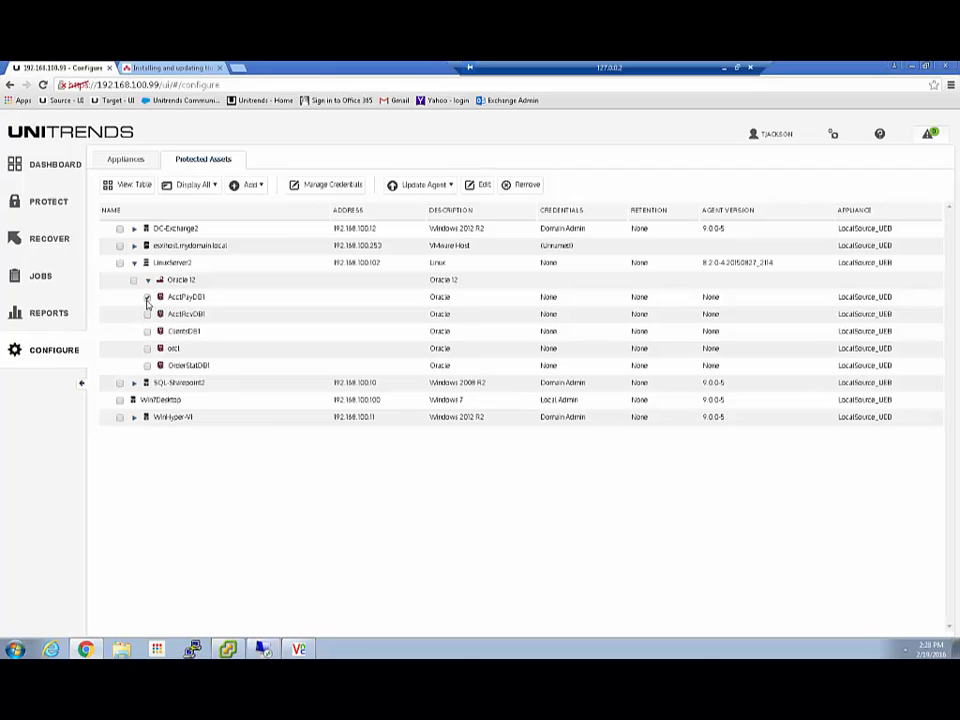
left_click(147, 298)
Begin a new credential named 'Oracle' with username sysdba for AcctPayDB1.
left_click(481, 186)
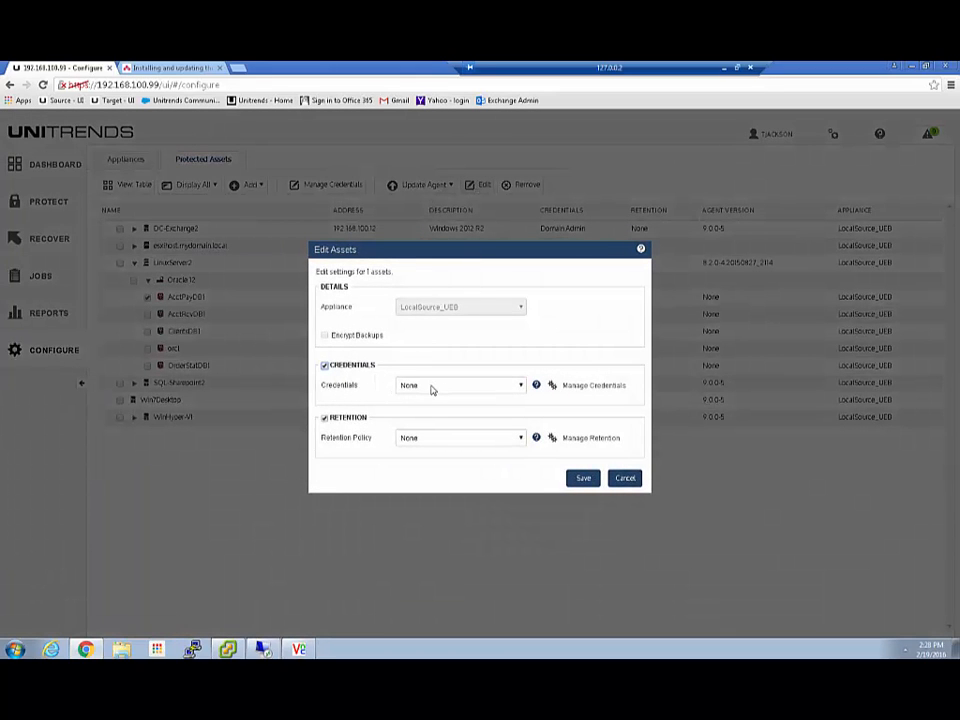
left_click(586, 387)
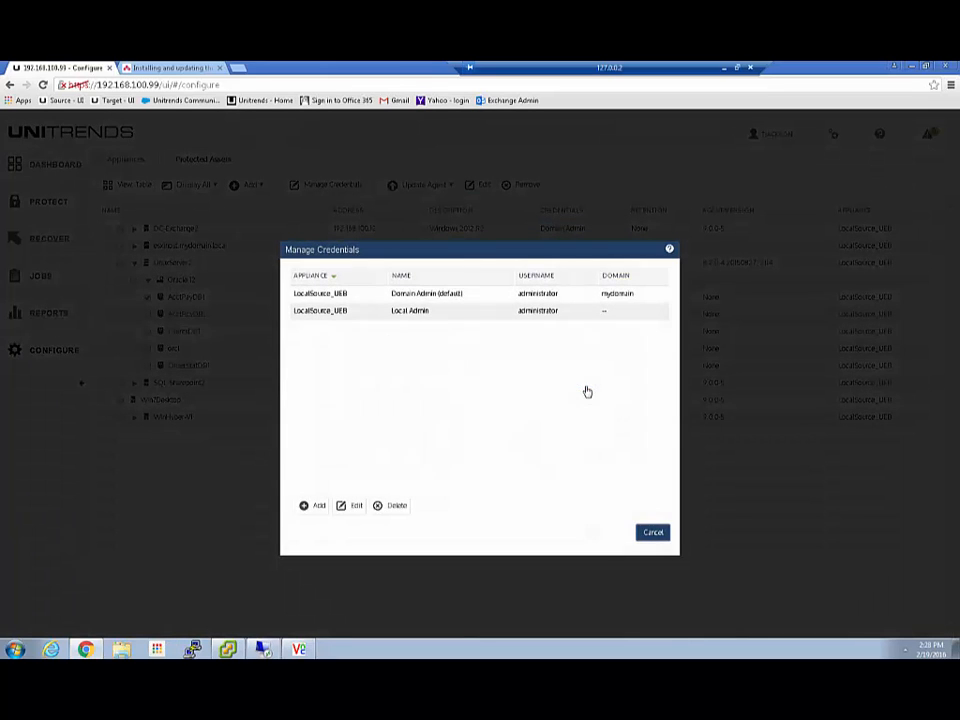
left_click(317, 506)
left_click(447, 290)
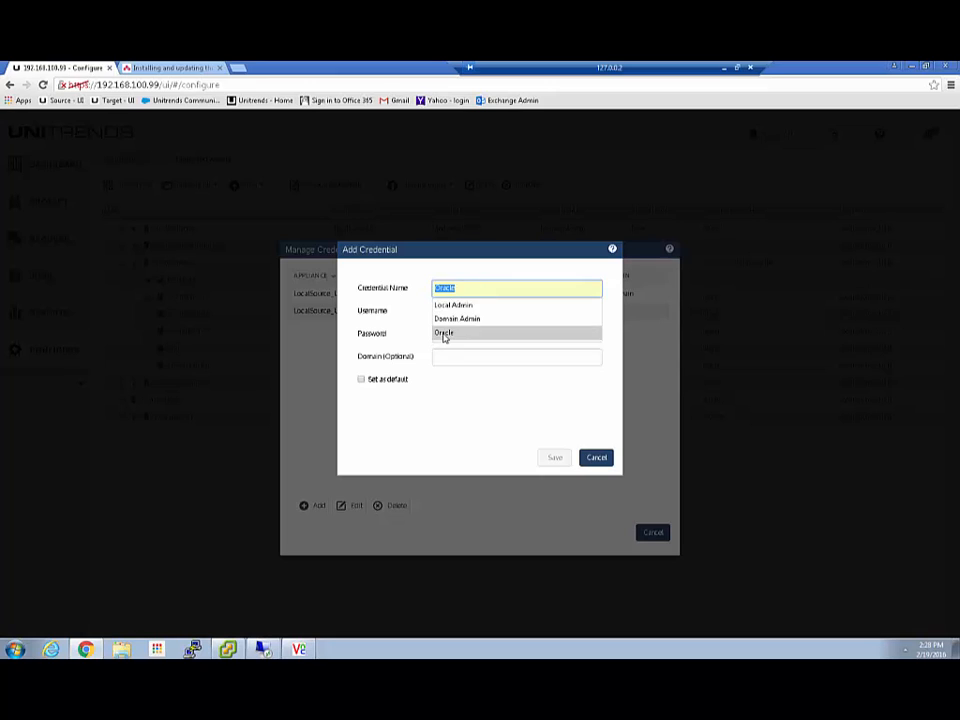
left_click(444, 333)
left_click(448, 312)
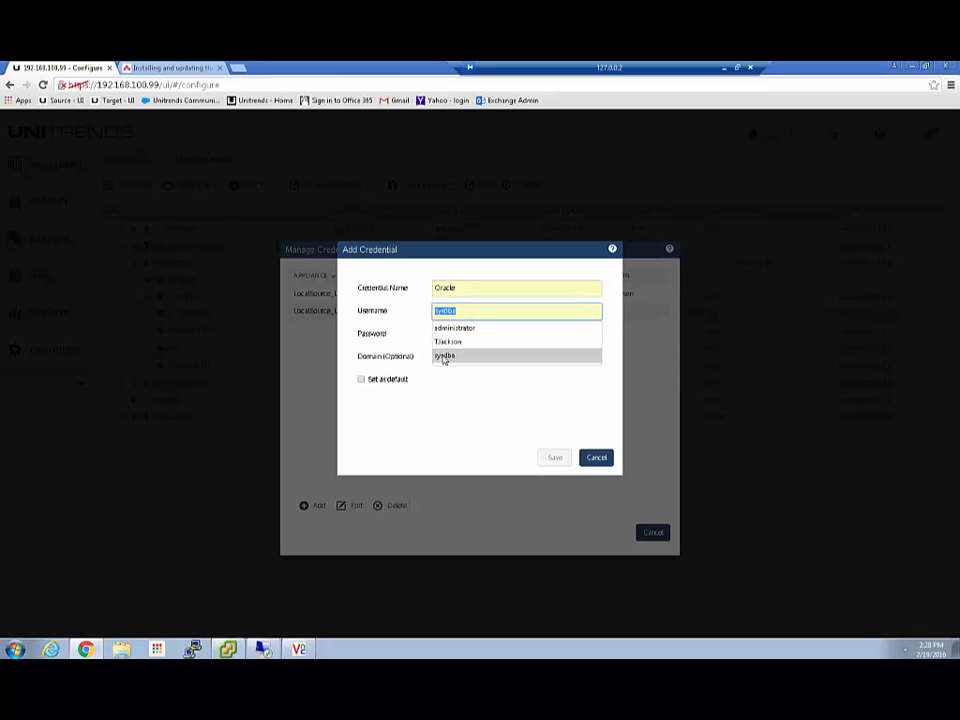
left_click(444, 356)
left_click(446, 334)
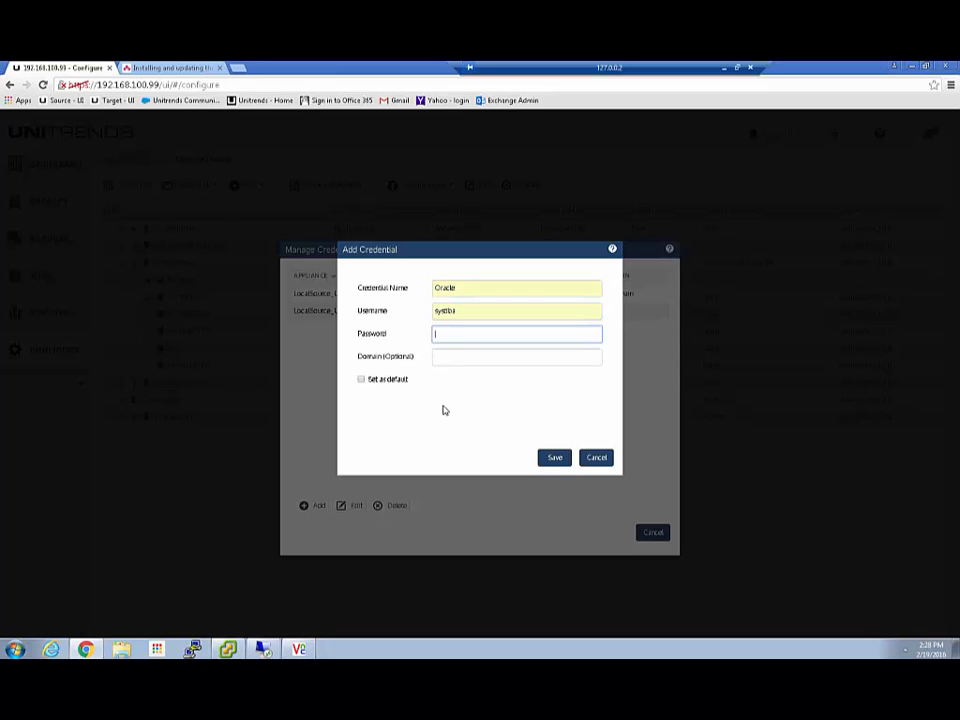
Cancel the new credential, the credentials list and the database settings without saving.
left_click(598, 459)
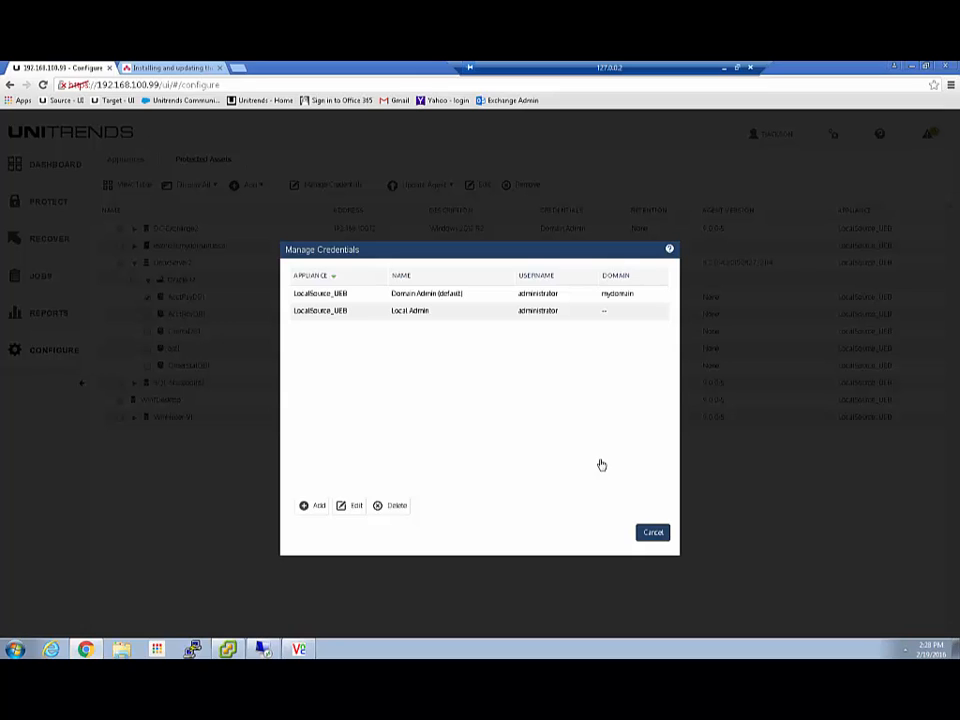
left_click(655, 534)
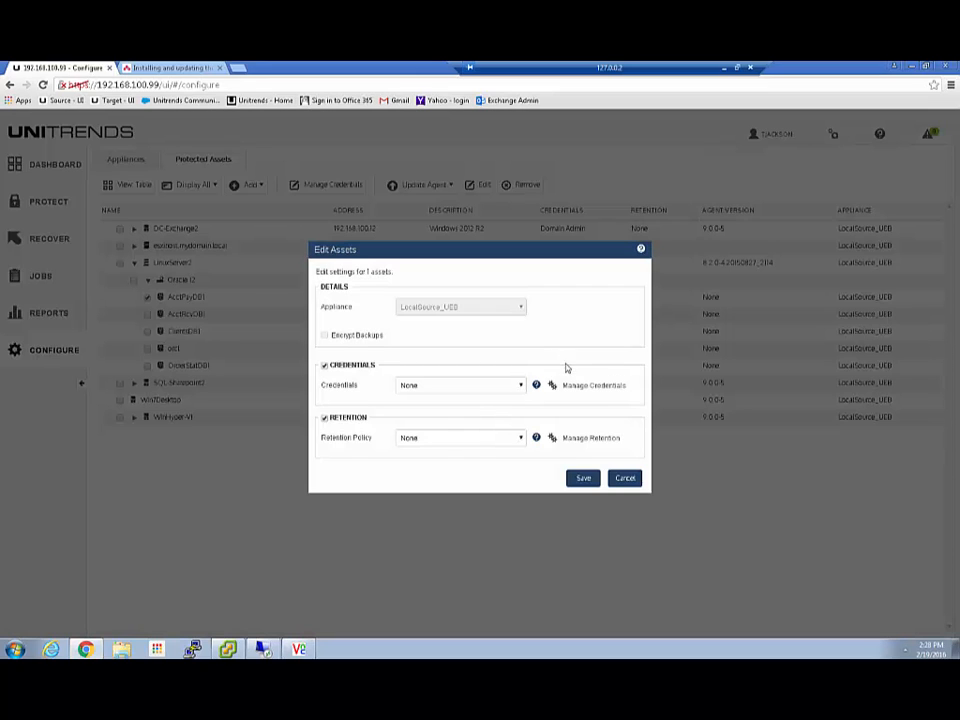
left_click(626, 480)
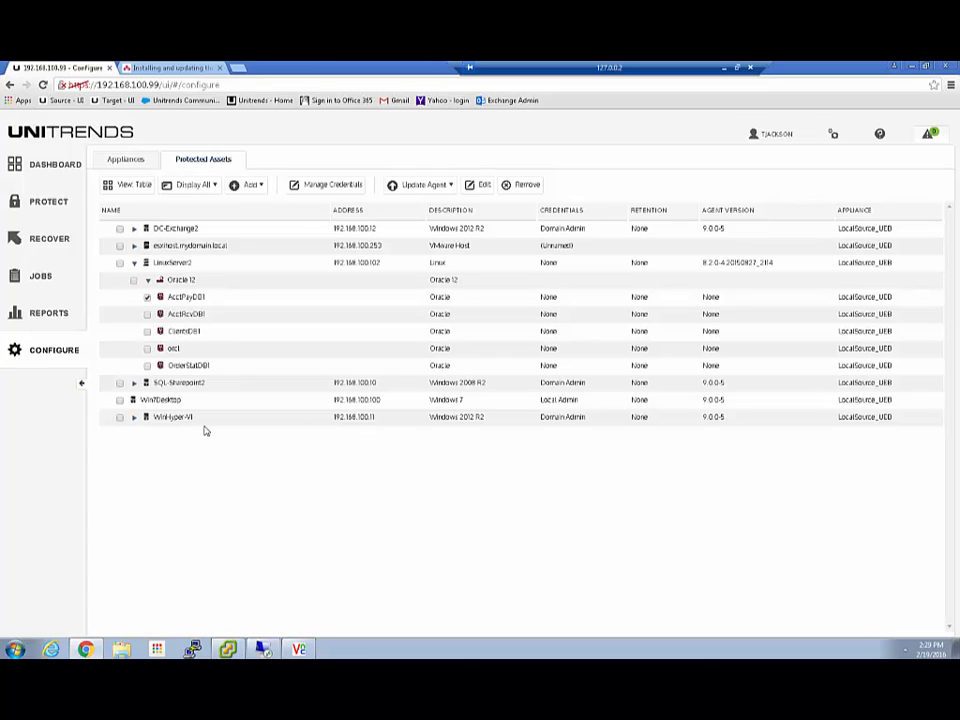
Add asset RDR-Server2 at 192.168.100.15 with Domain Admin (Default) credentials and save it.
left_click(252, 186)
left_click(252, 204)
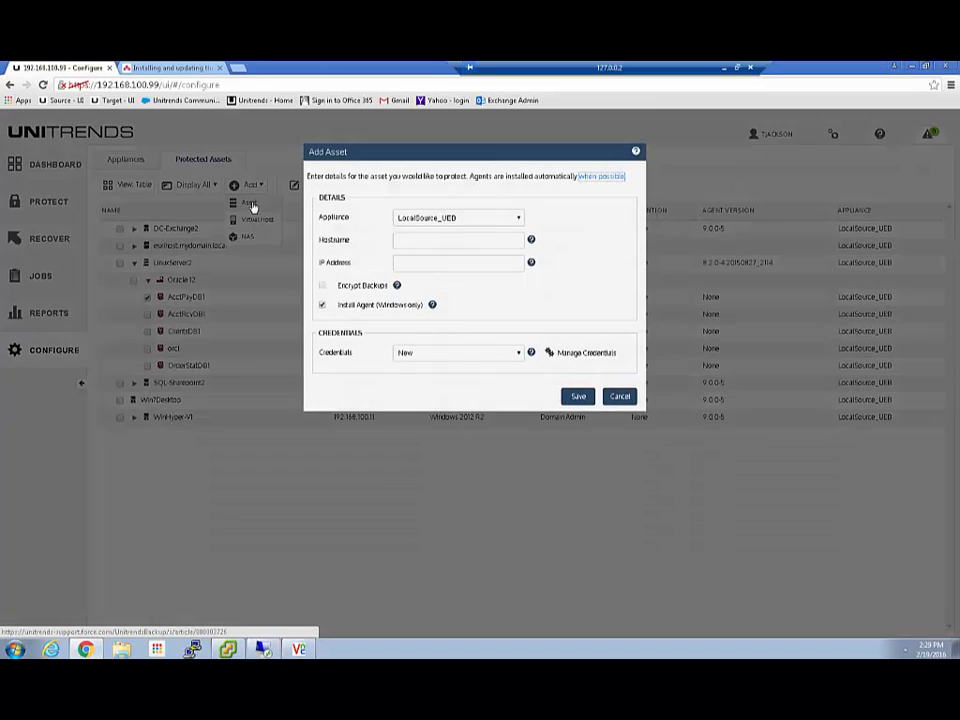
left_click(409, 239)
left_click(409, 239)
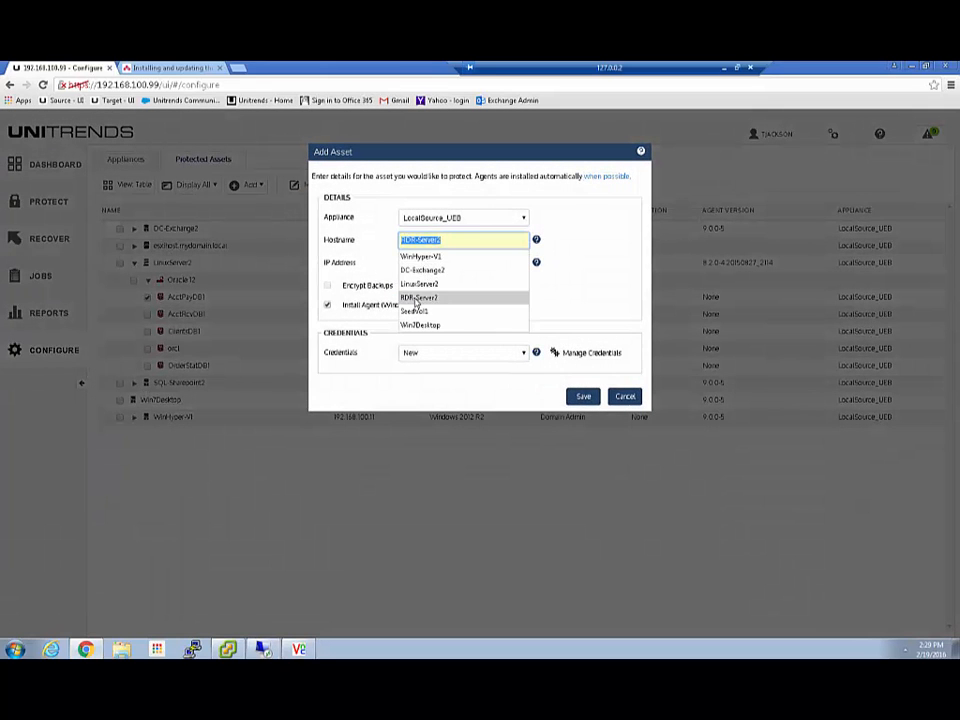
left_click(416, 299)
left_click(422, 264)
left_click(422, 264)
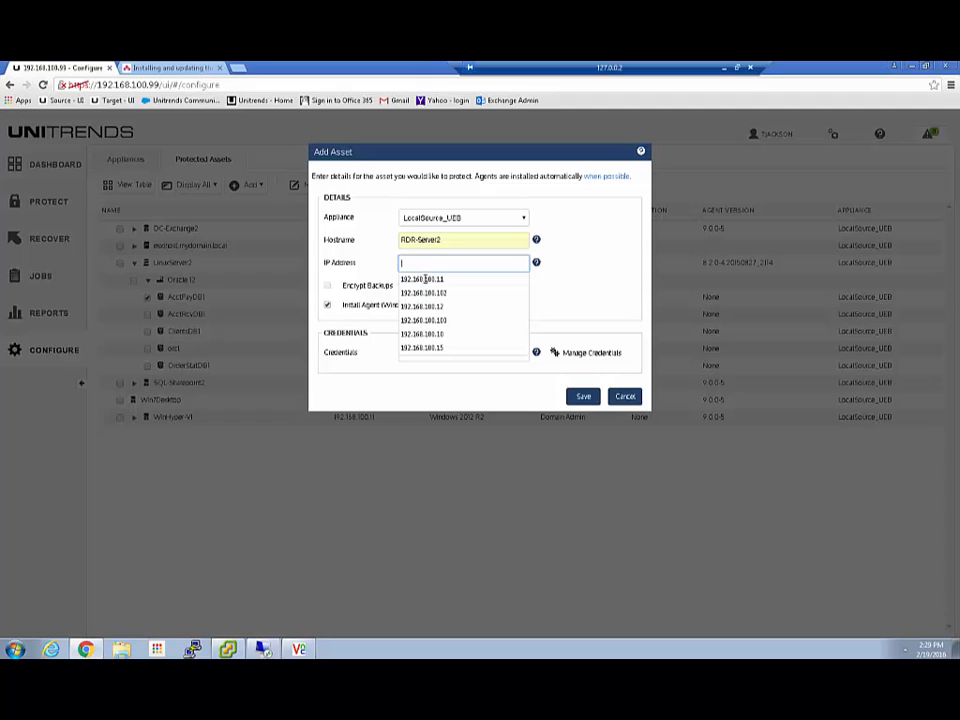
left_click(420, 347)
left_click(432, 352)
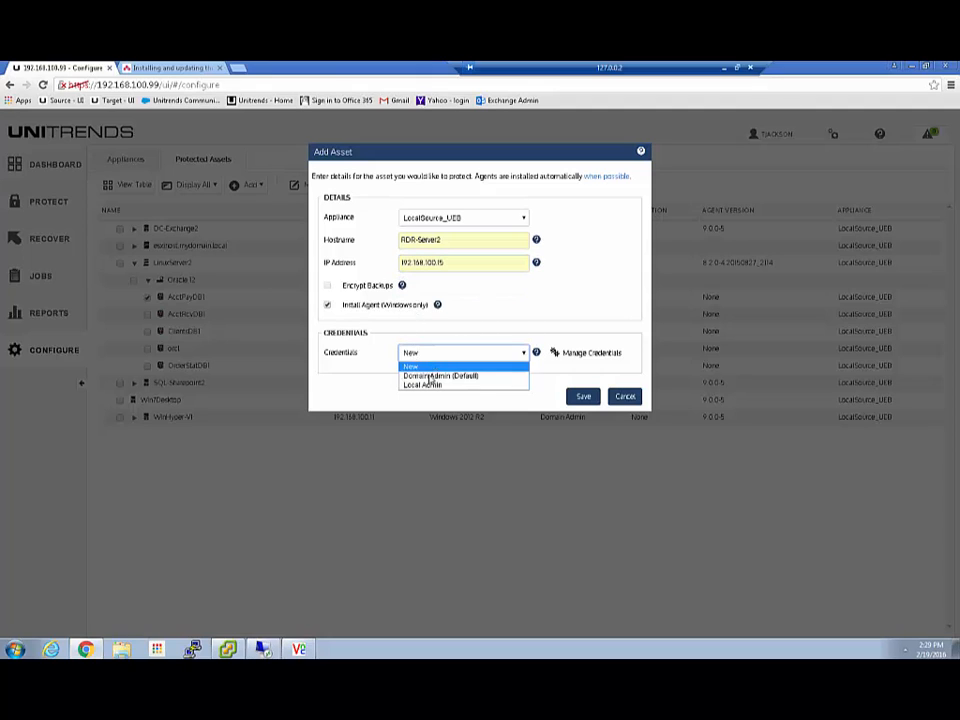
left_click(440, 375)
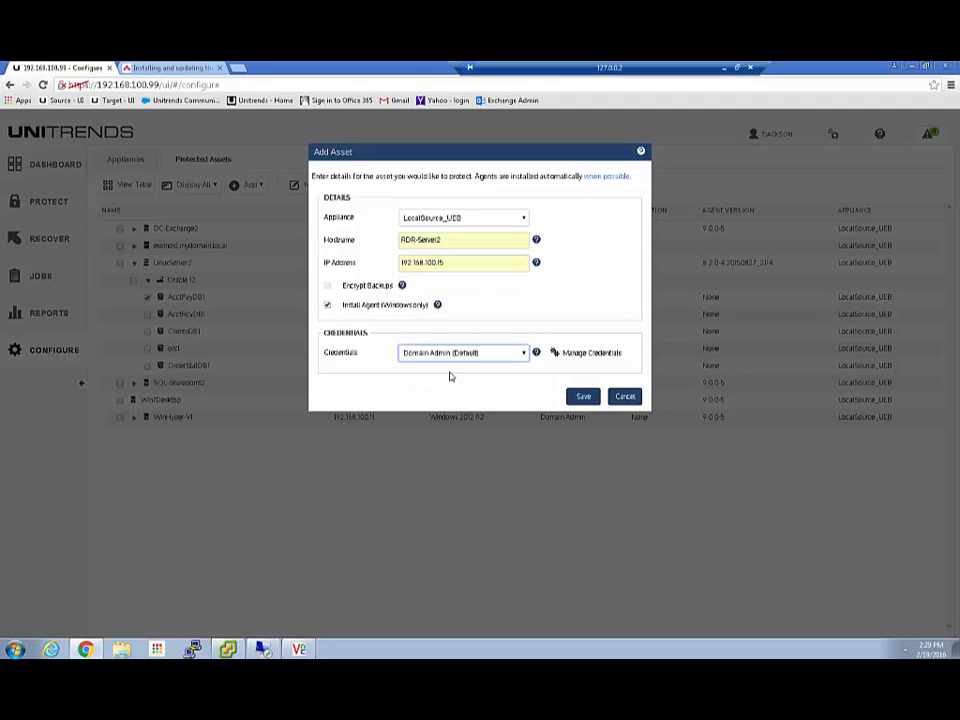
left_click(583, 397)
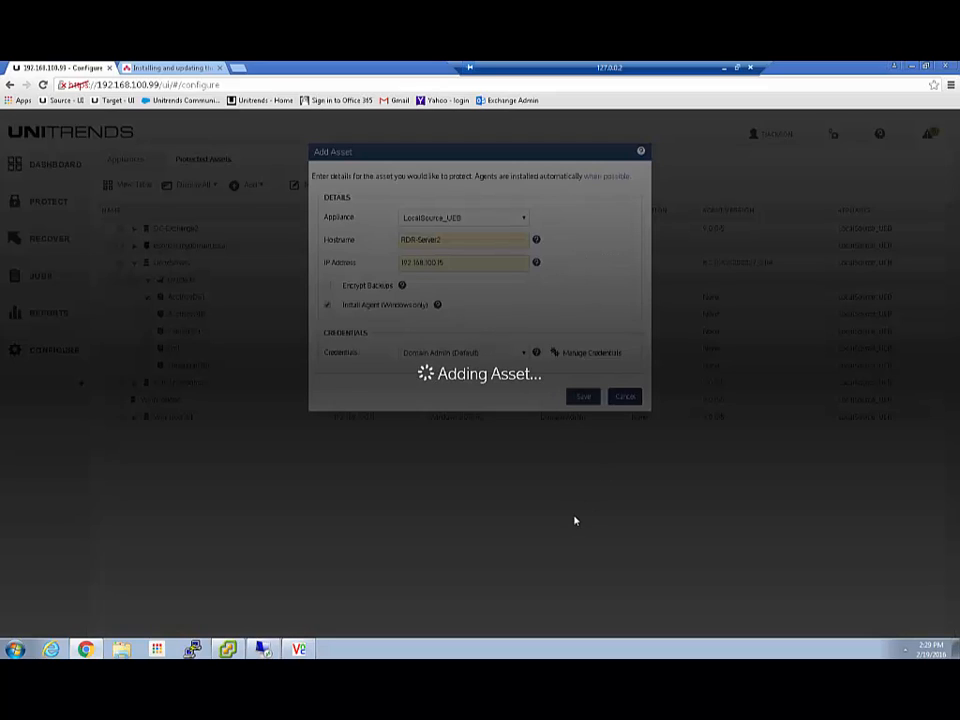
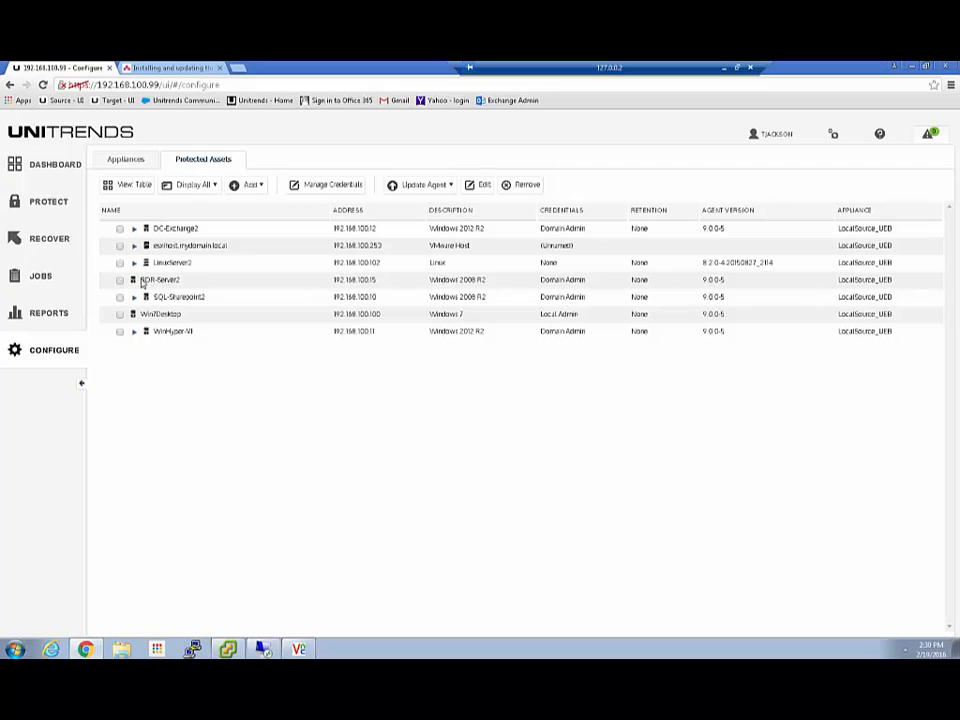
Start adding a NAS asset named NASAppsVol1 at IP address 192.168.100.10.
left_click(134, 230)
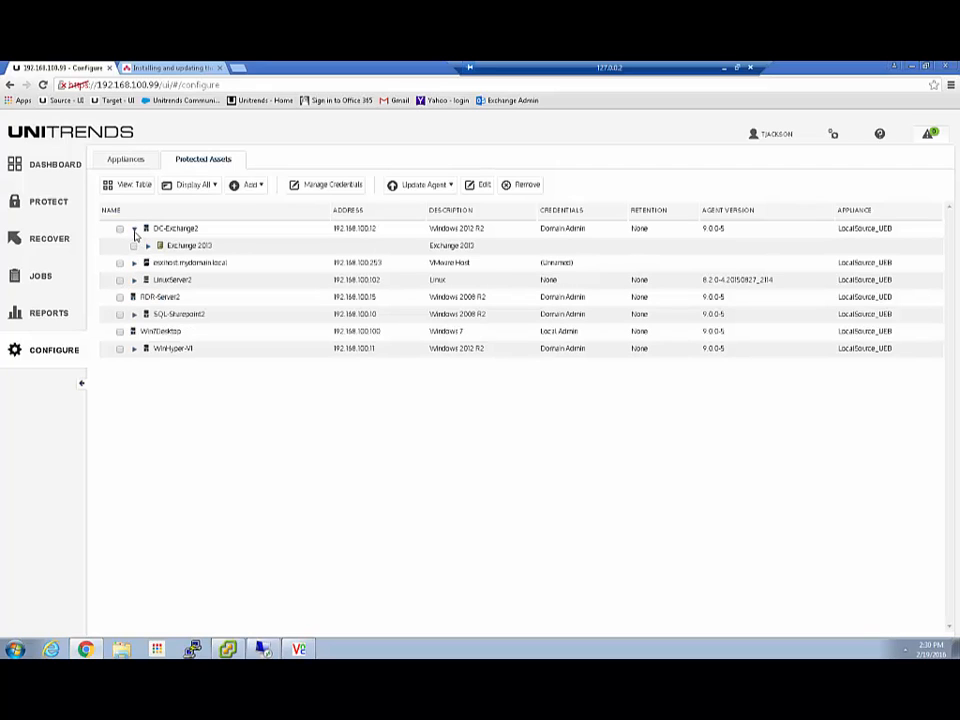
left_click(134, 229)
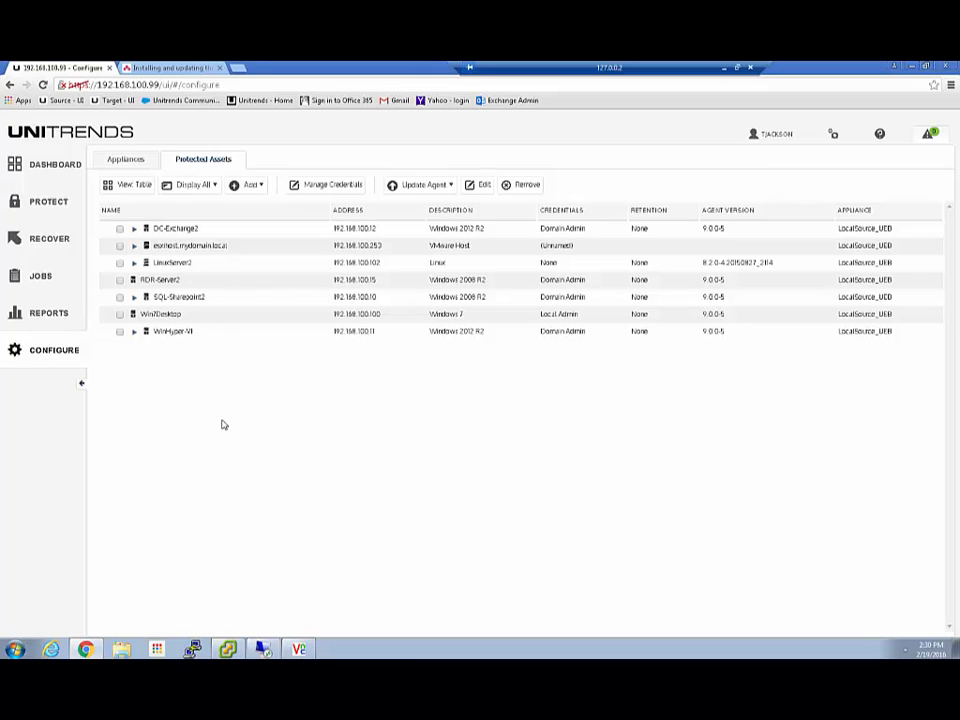
left_click(252, 185)
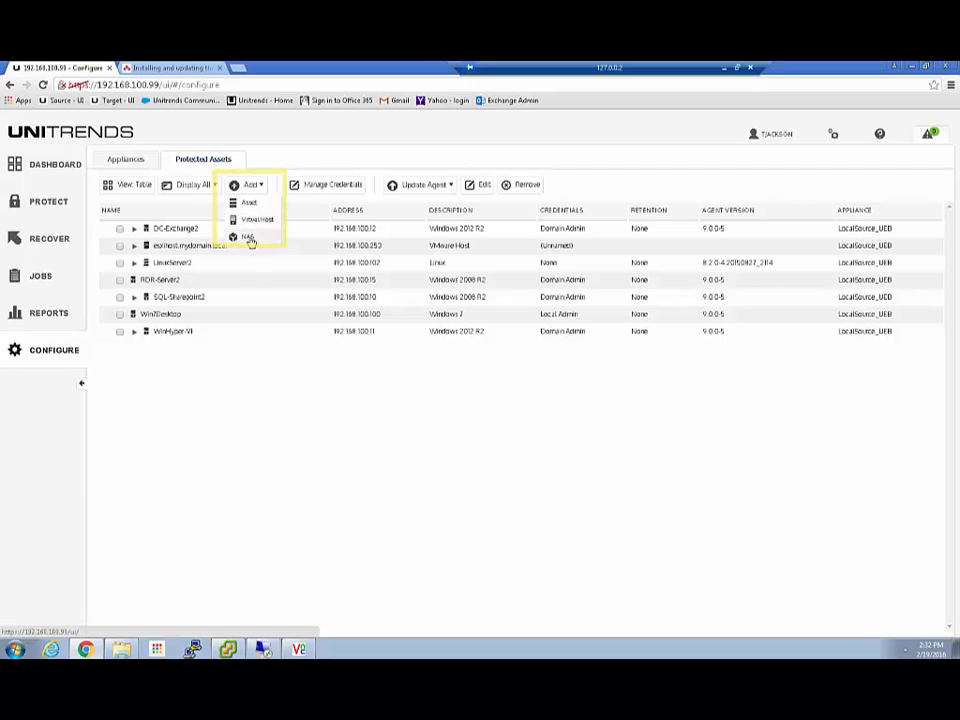
left_click(247, 236)
left_click(411, 316)
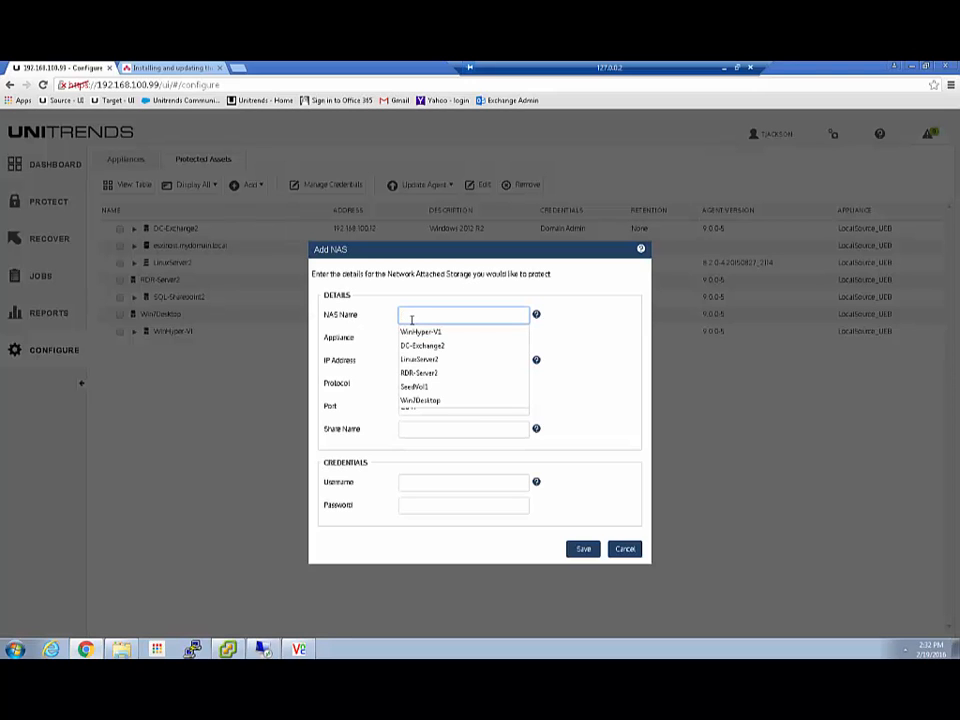
type("NAS")
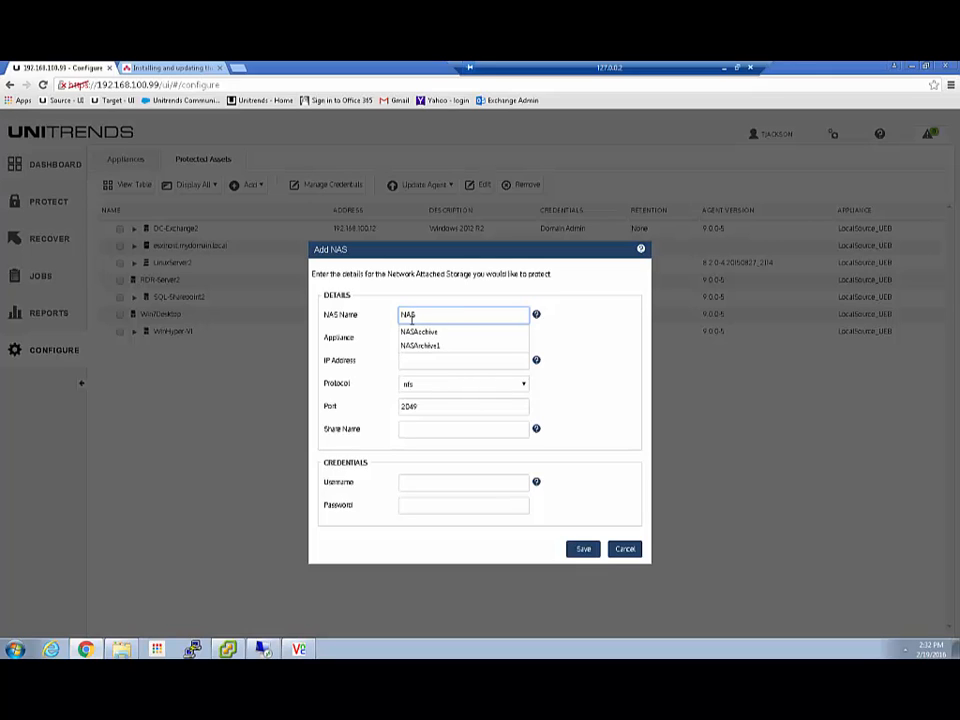
type("AppsVol1")
key("Tab")
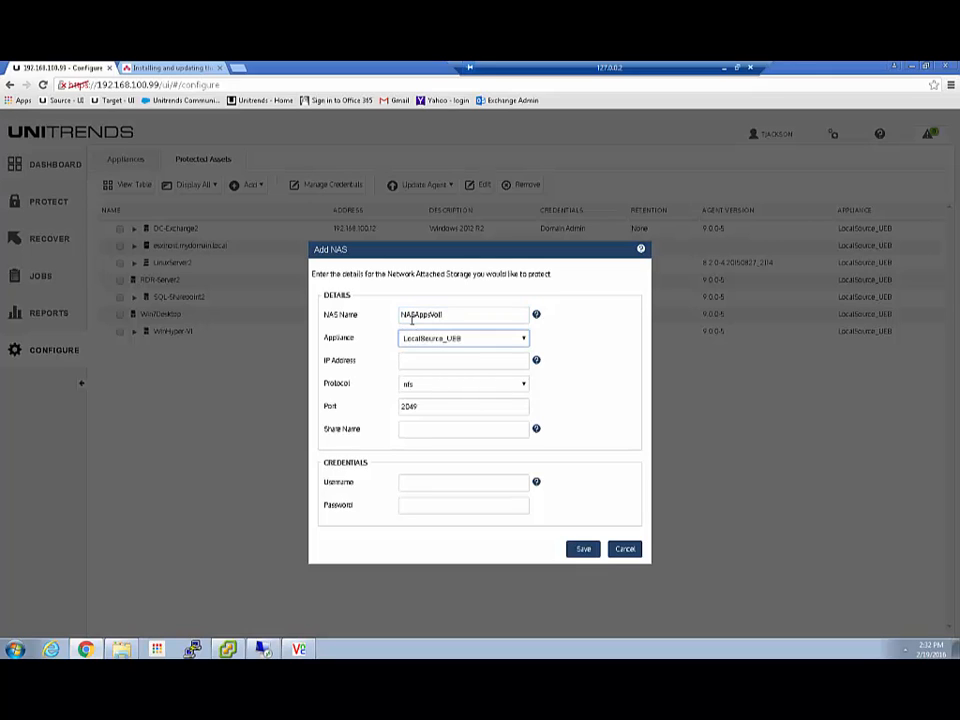
left_click(414, 361)
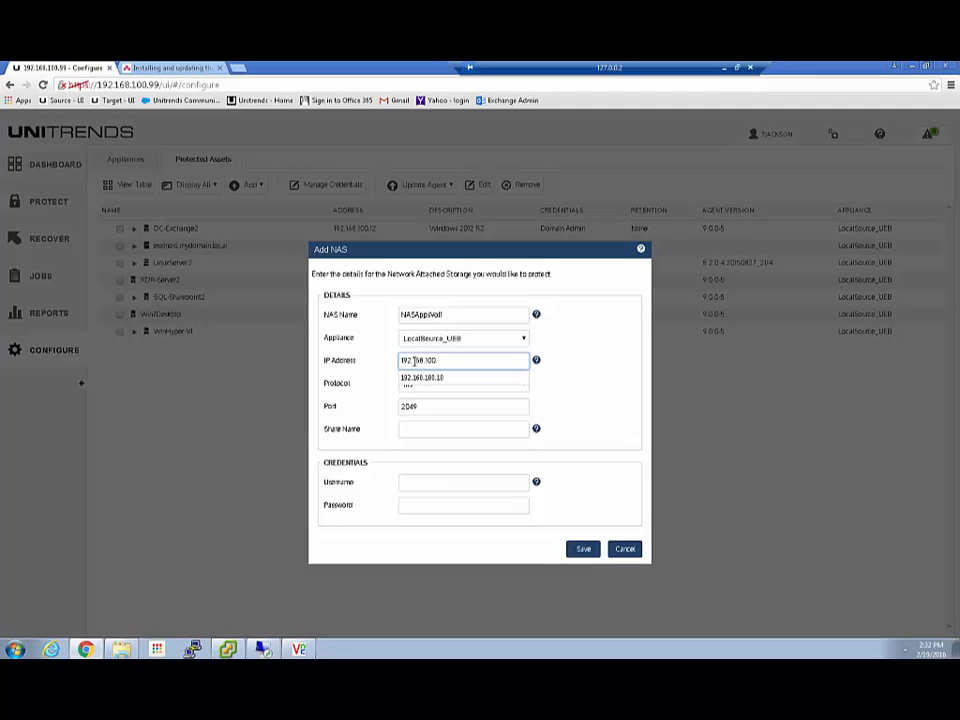
type("10")
Set the NAS protocol to cifs on port 445 with share name AppsVol1.
double_click(437, 403)
left_click(456, 389)
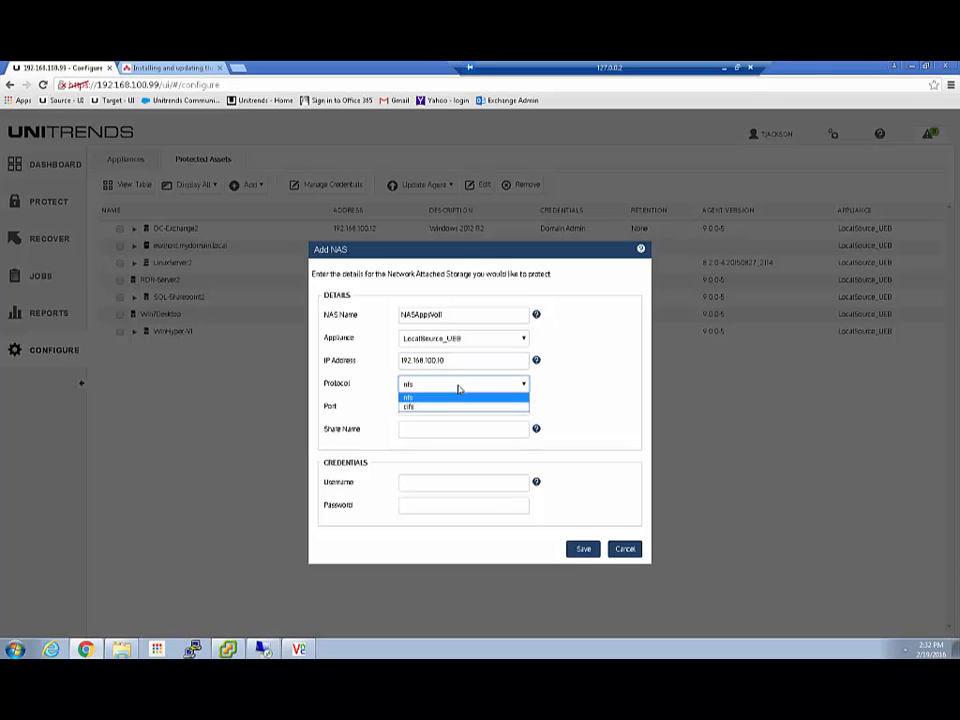
left_click(429, 407)
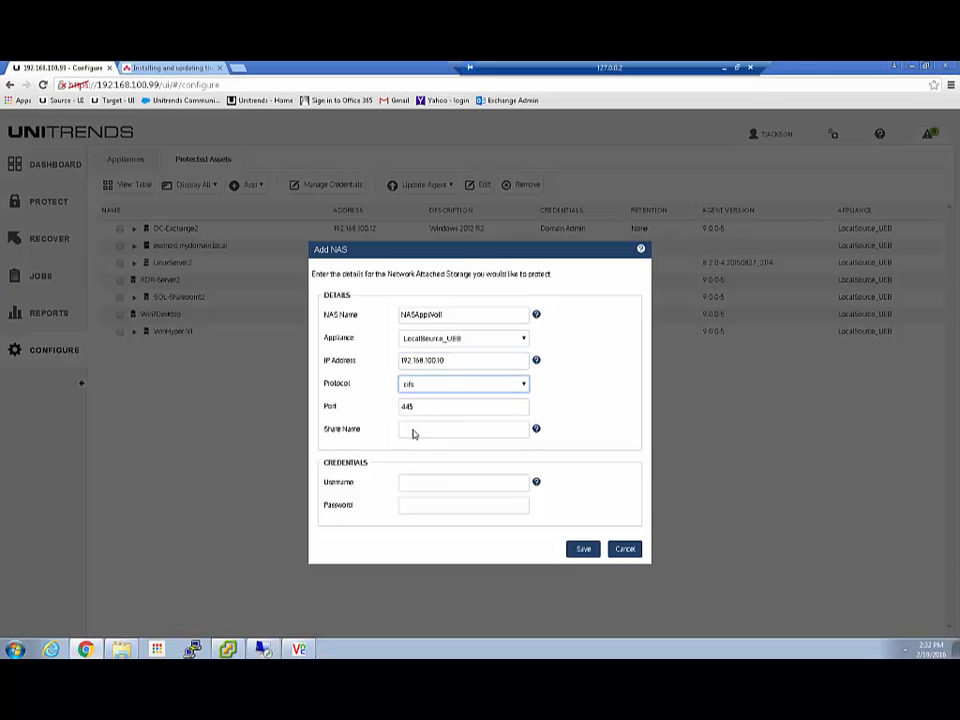
left_click(412, 430)
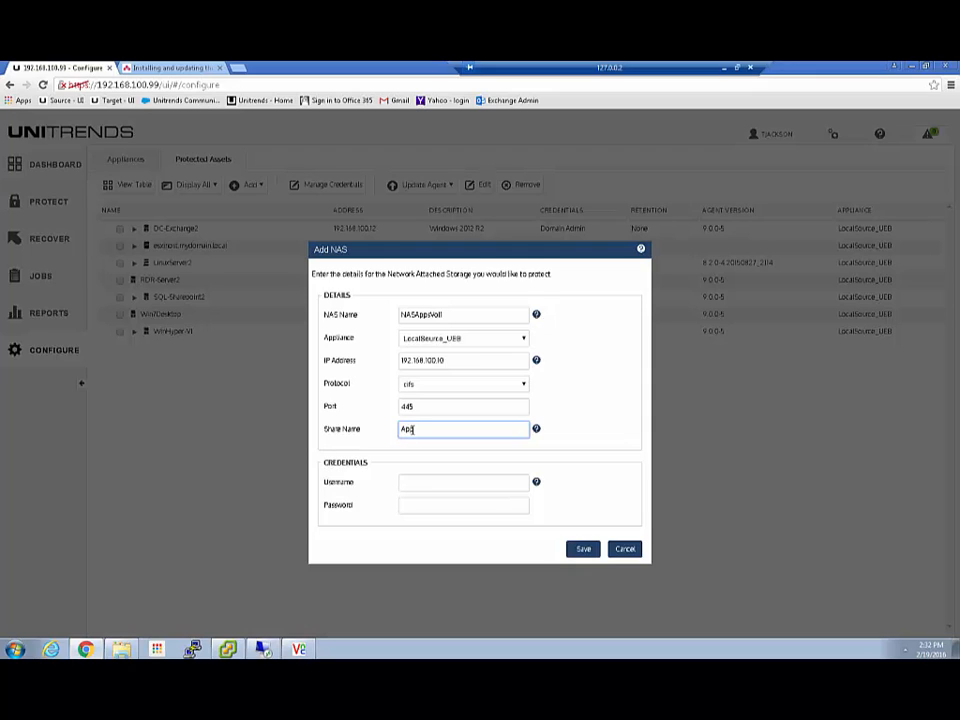
left_click(409, 484)
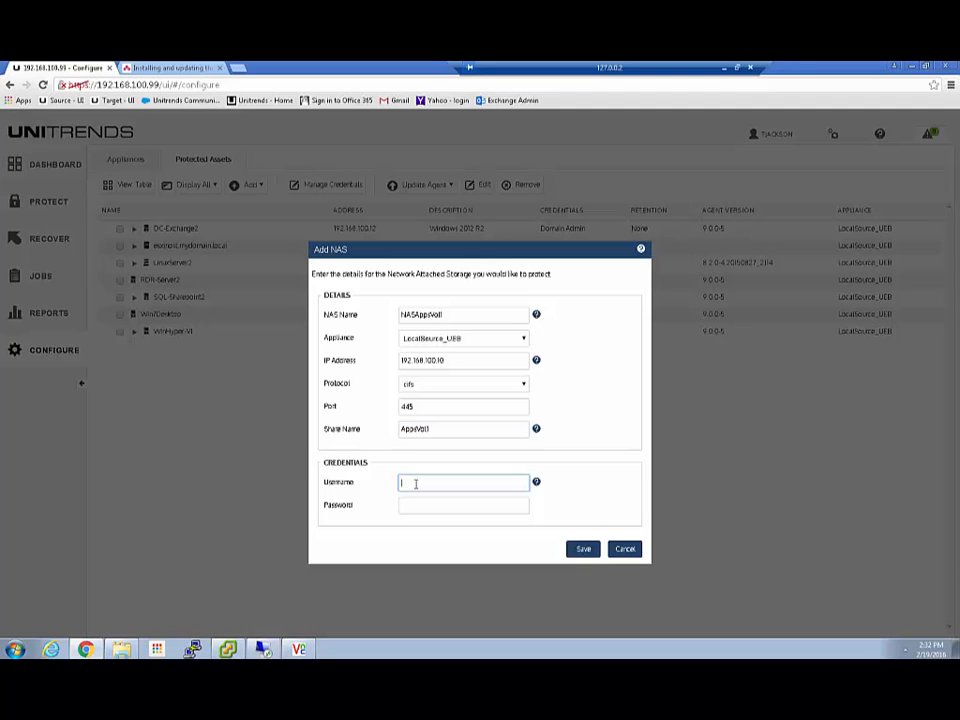
left_click(405, 430)
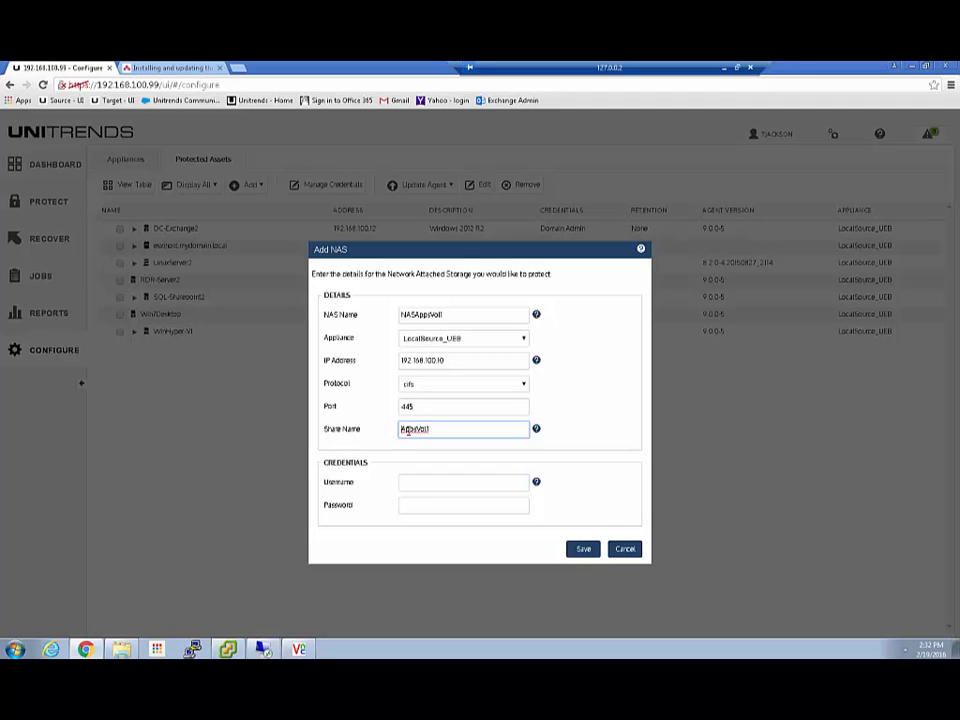
type("\\")
left_click(537, 430)
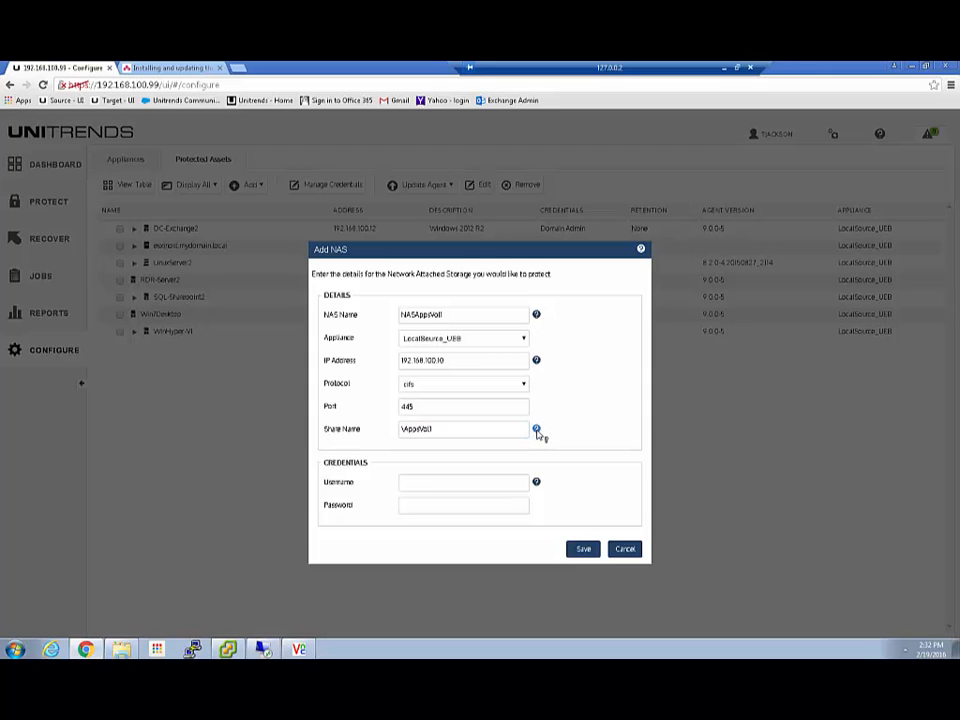
mouse_move(538, 431)
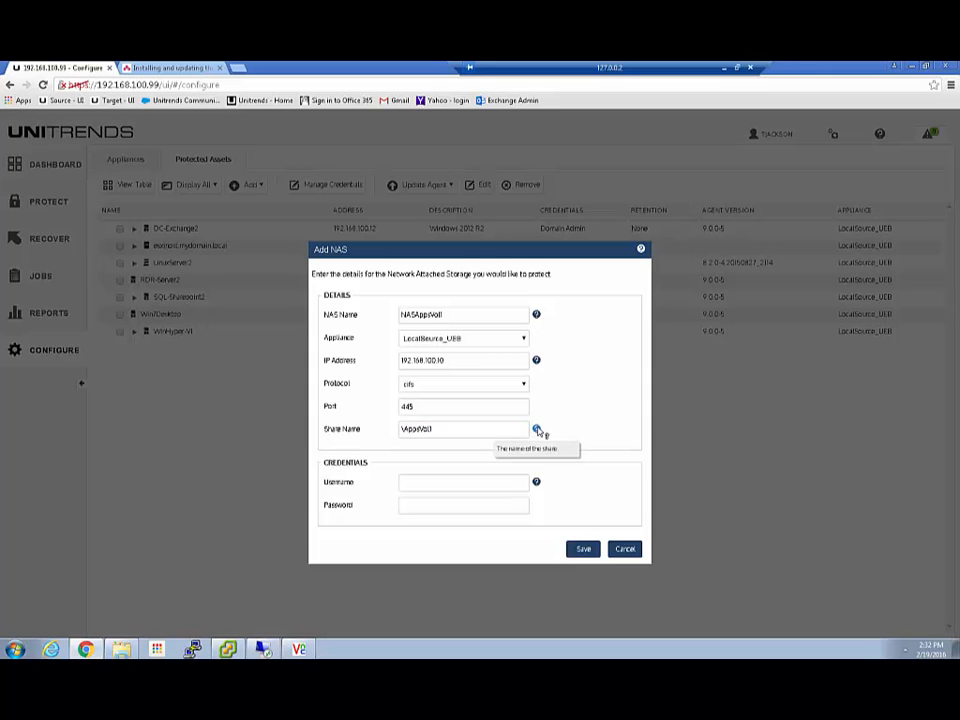
left_click(402, 431)
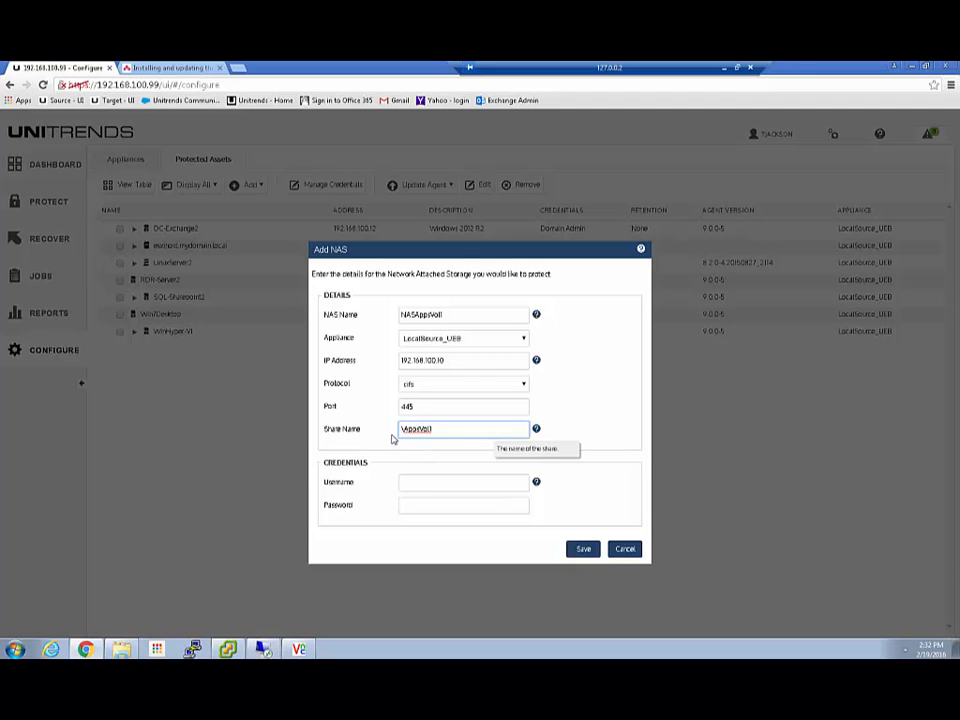
key("Delete")
left_click(415, 484)
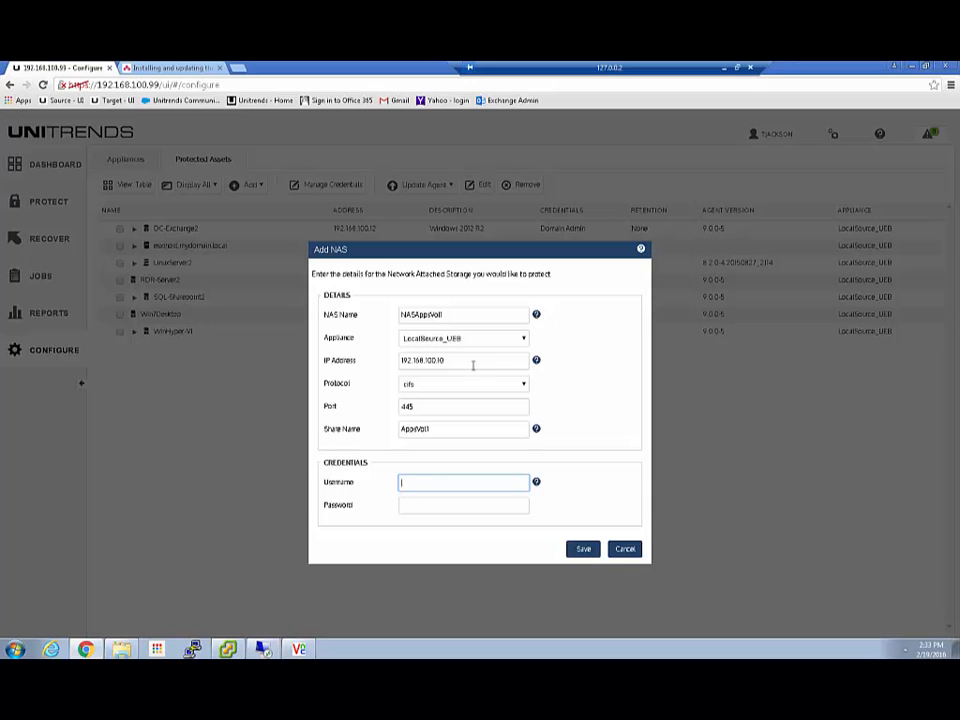
left_click(121, 649)
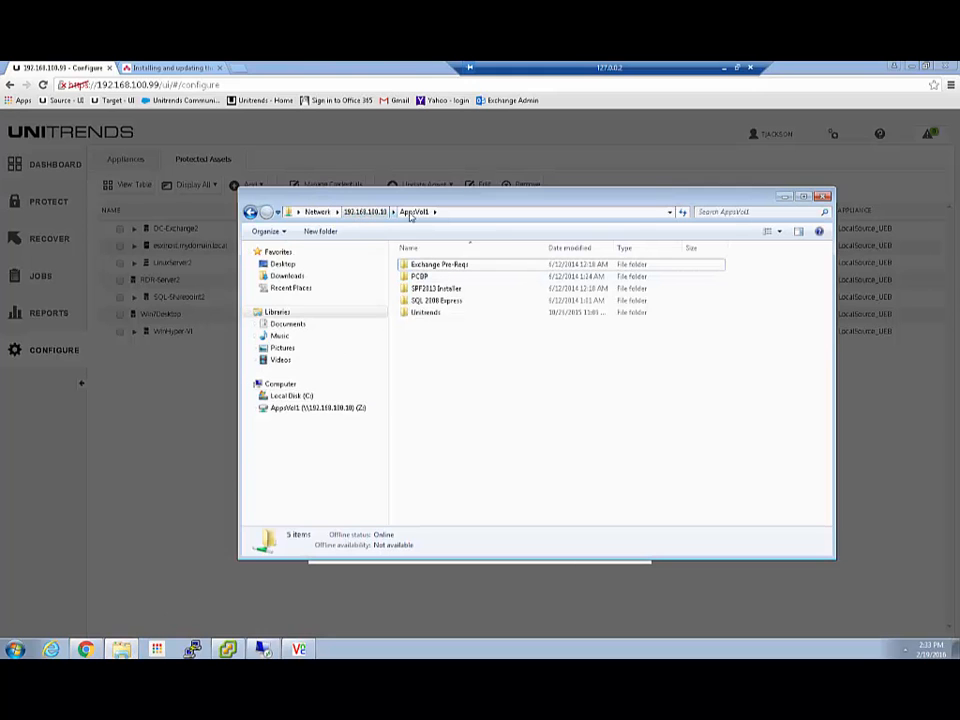
left_click(461, 216)
left_click(419, 214)
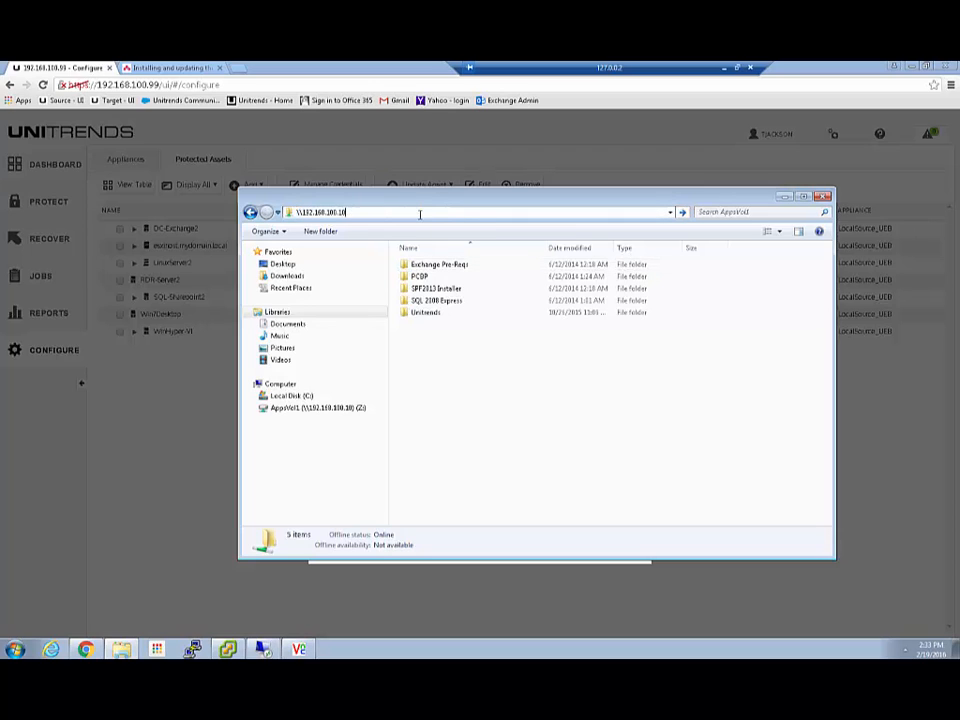
key("Return")
double_click(705, 256)
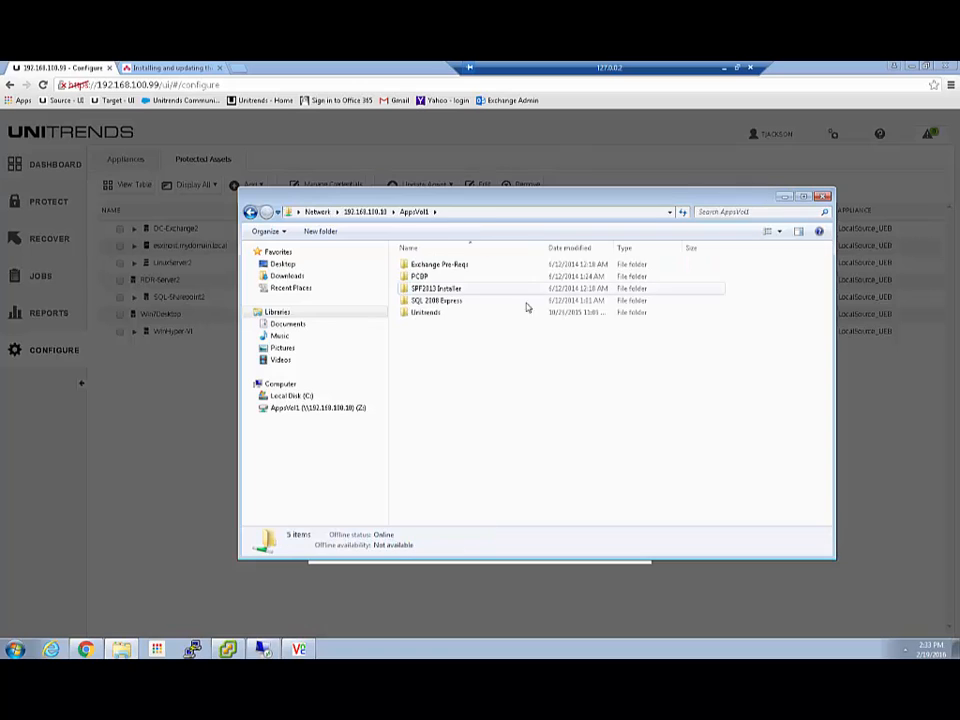
left_click(450, 568)
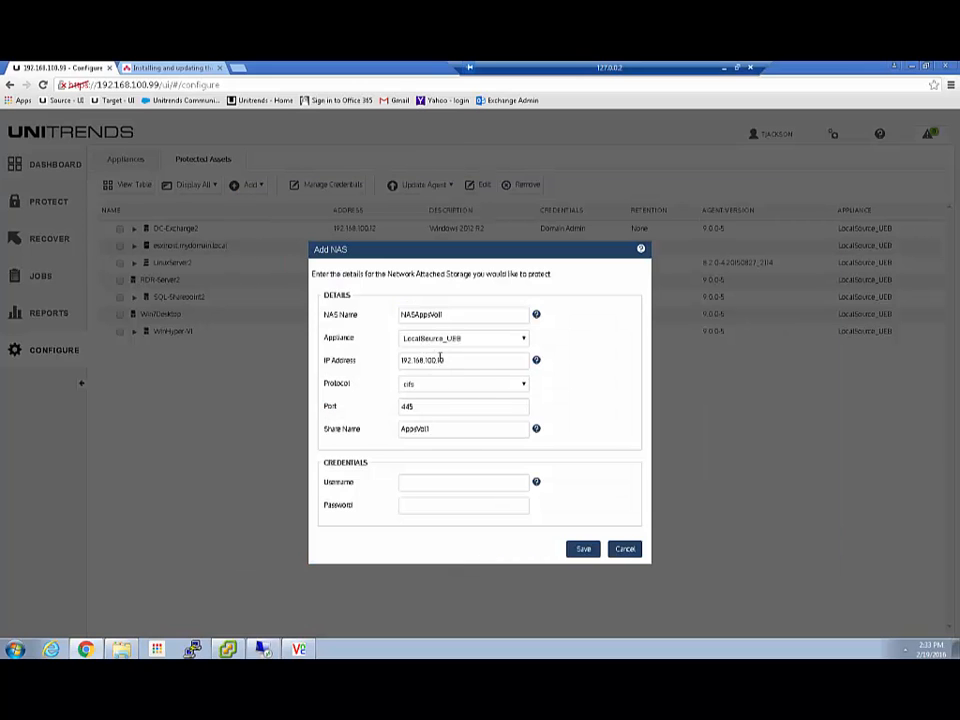
Pick the suggested username, enter the password, and save NASAppsVol1-NAS-RRC at 192.168.100.10.
left_click(416, 485)
type("admin")
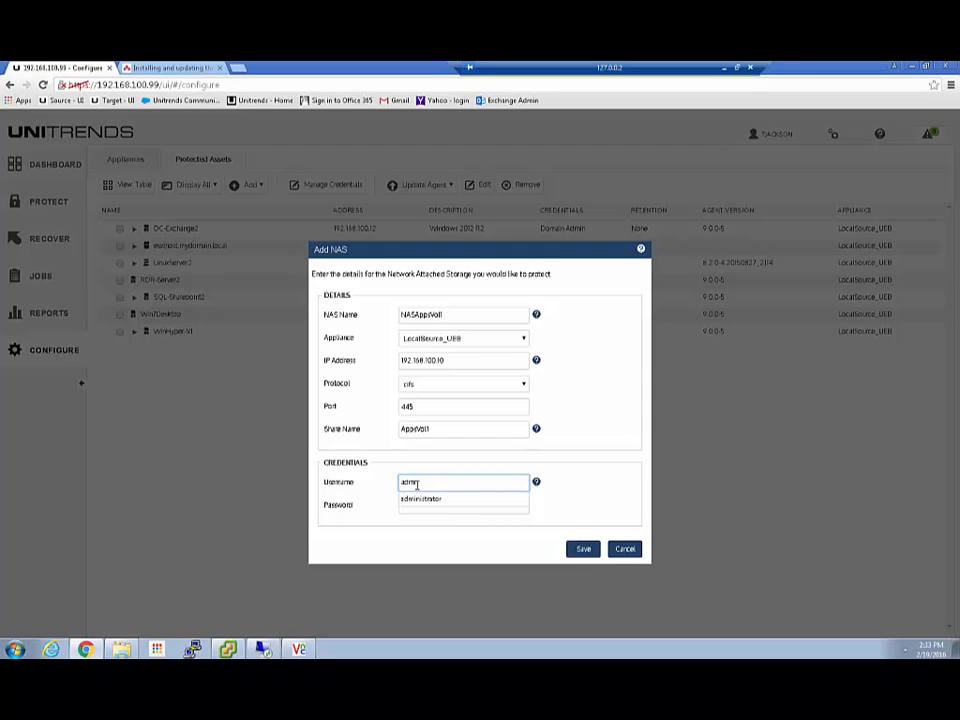
key("Down")
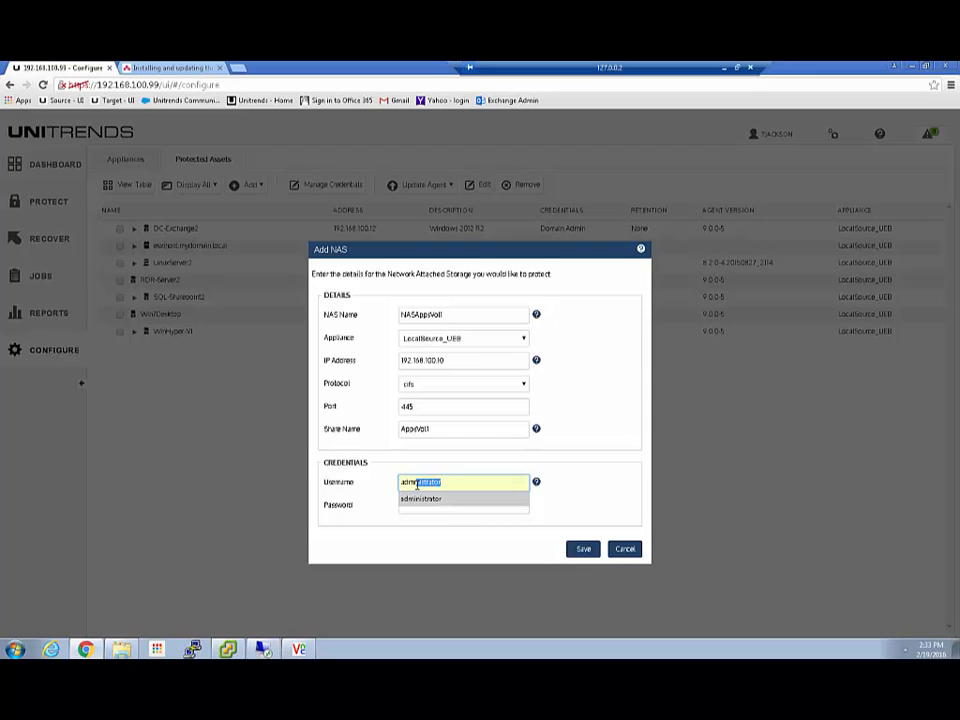
key("Tab")
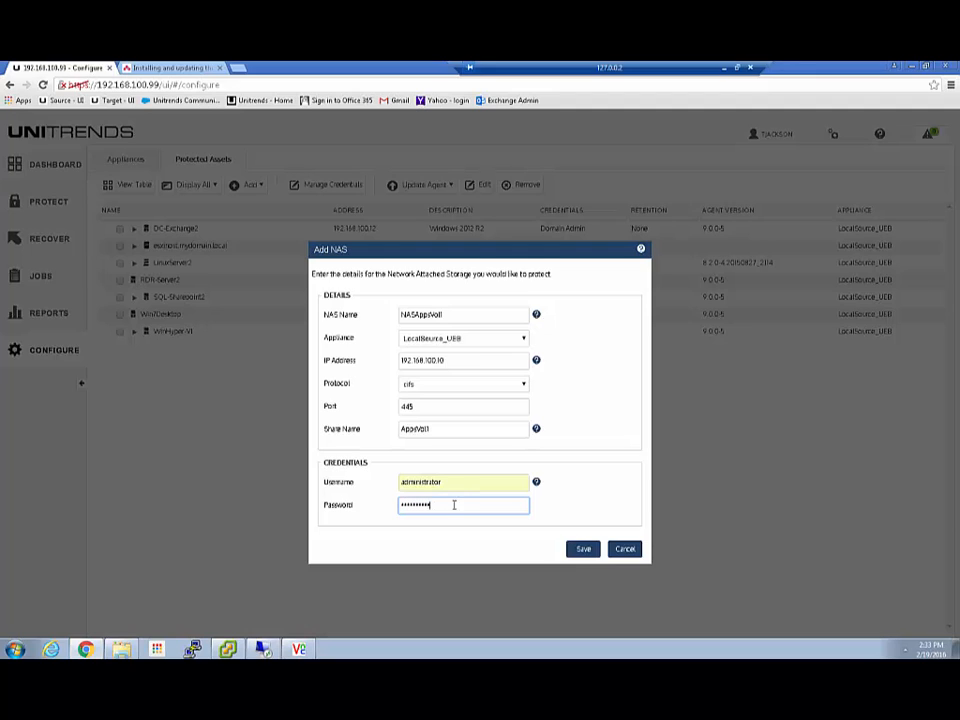
left_click(584, 549)
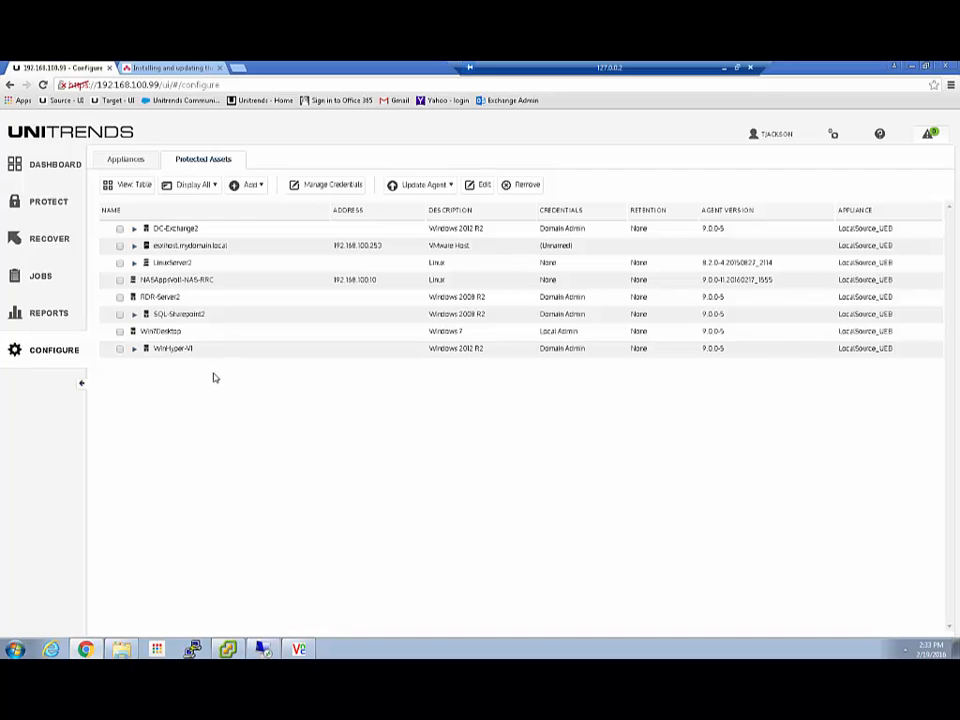
Start a backup job on the Jobs page, trying NAS then Exchange and expanding DC-Exchange2's Exchange 2013.
left_click(90, 275)
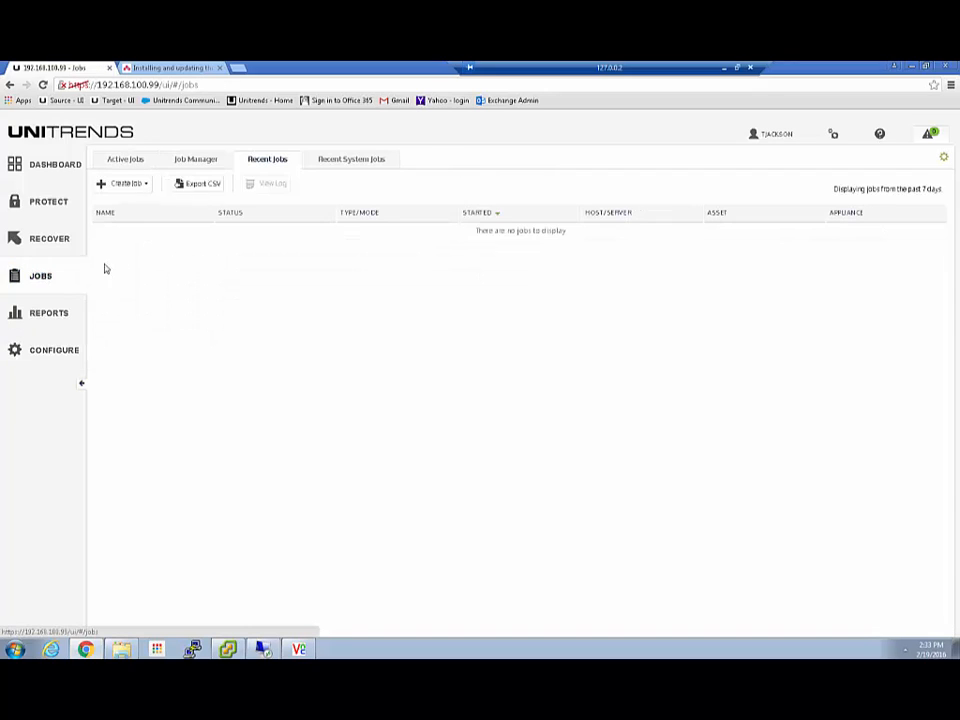
left_click(148, 186)
left_click(141, 204)
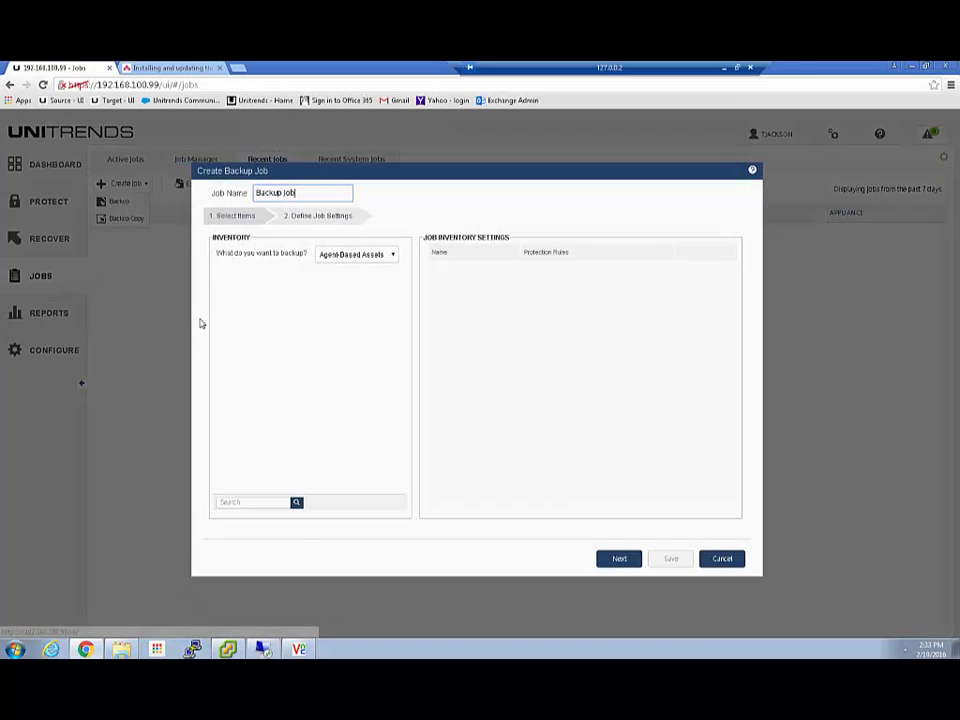
left_click(398, 258)
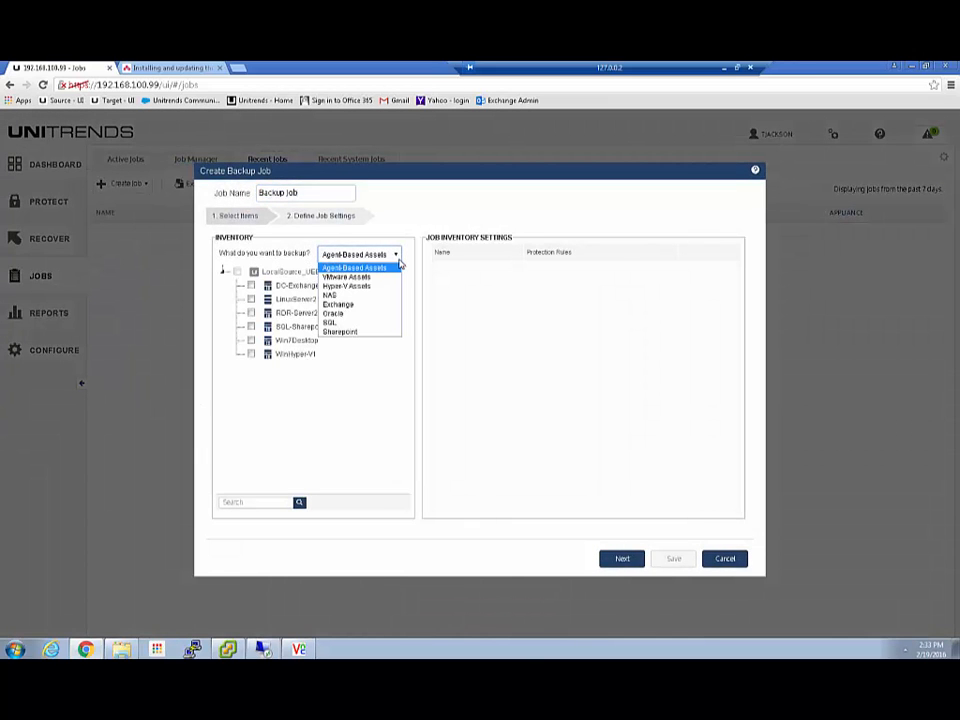
left_click(330, 298)
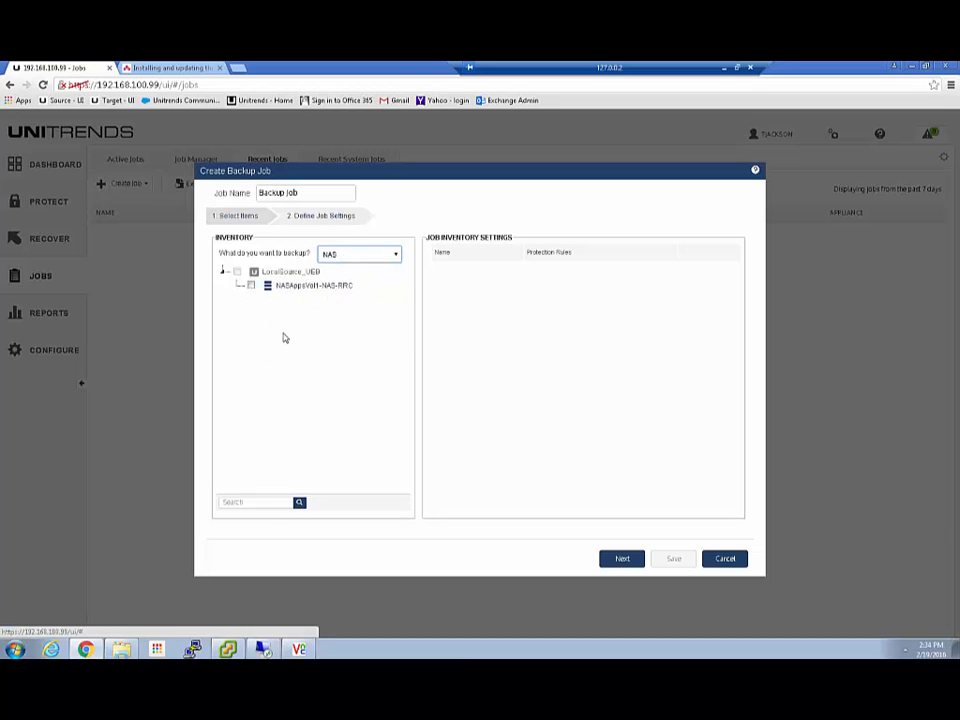
left_click(392, 254)
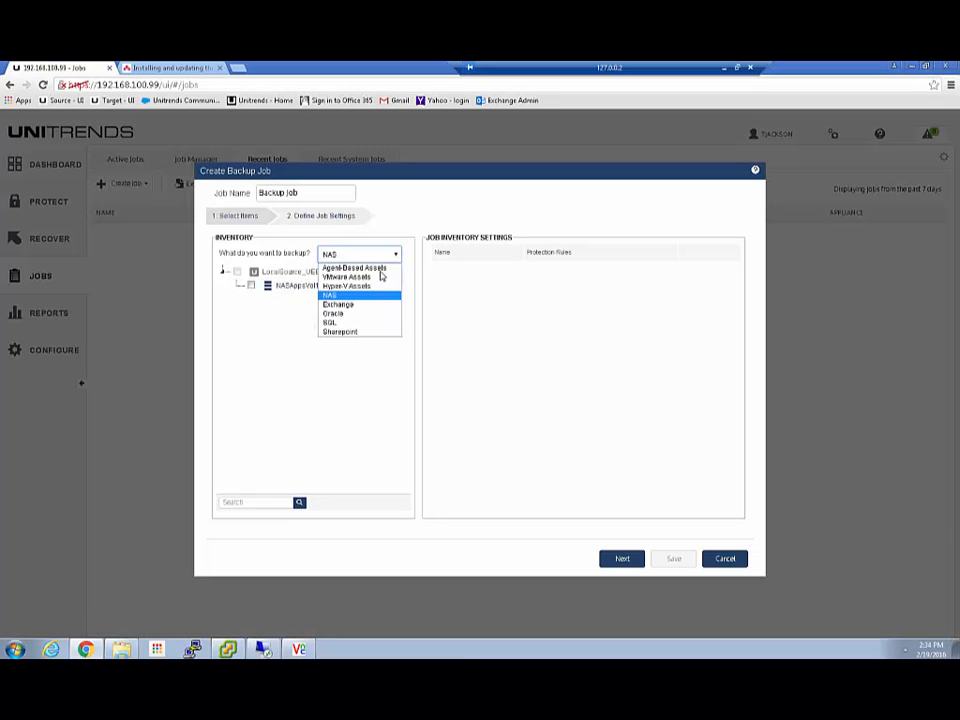
left_click(338, 304)
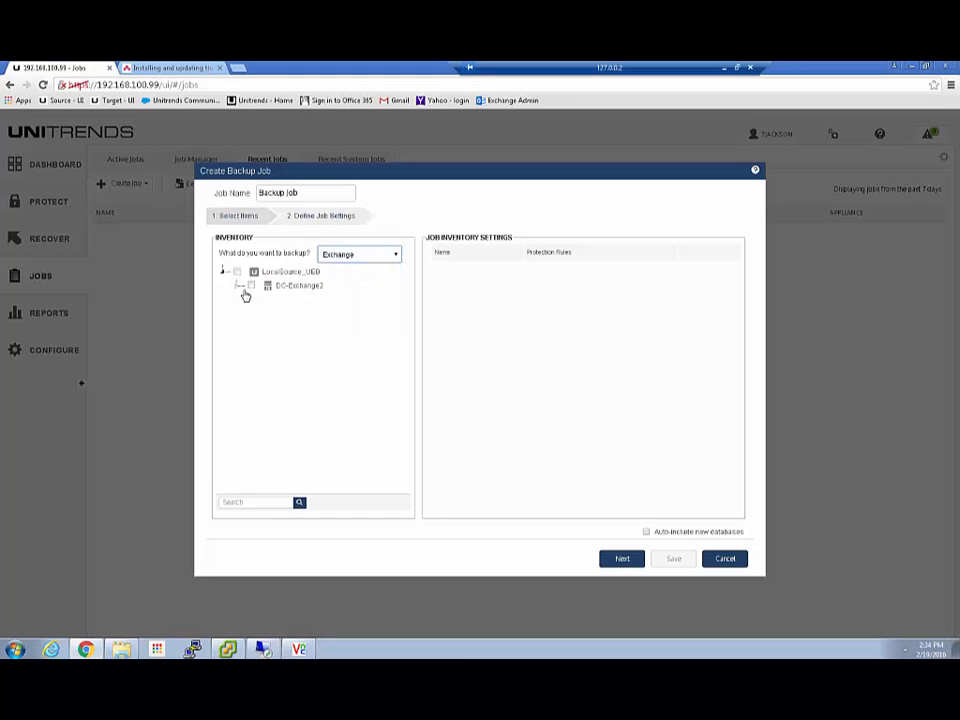
left_click(239, 287)
left_click(250, 300)
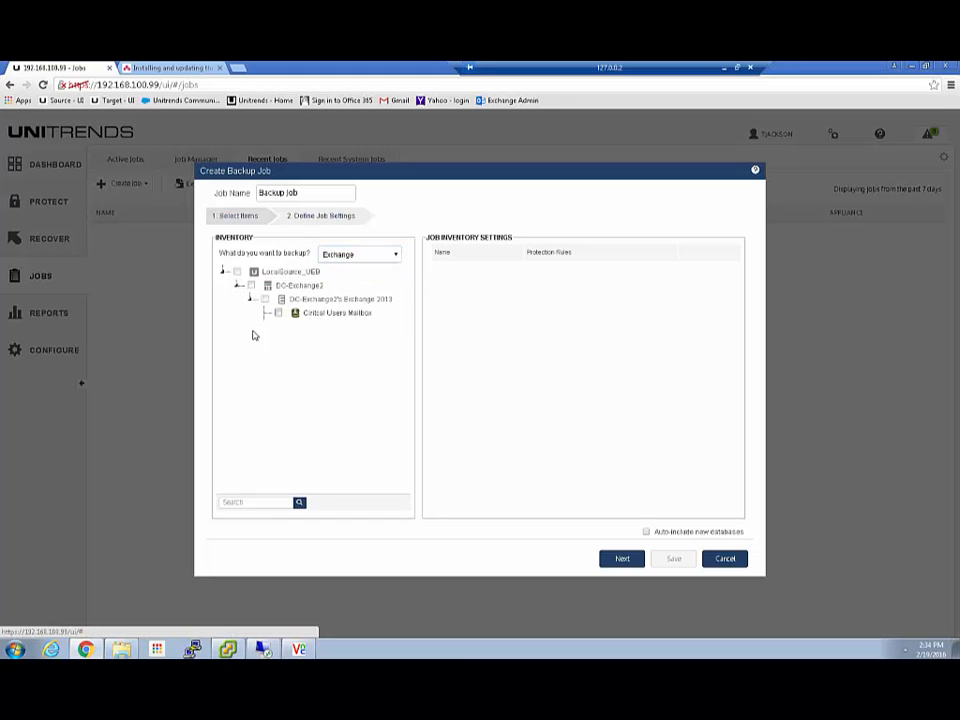
Switch the backup type to SharePoint and expand SQL-Sharepoint2's SharePoint 2013 to reveal Farm.
left_click(396, 256)
left_click(340, 331)
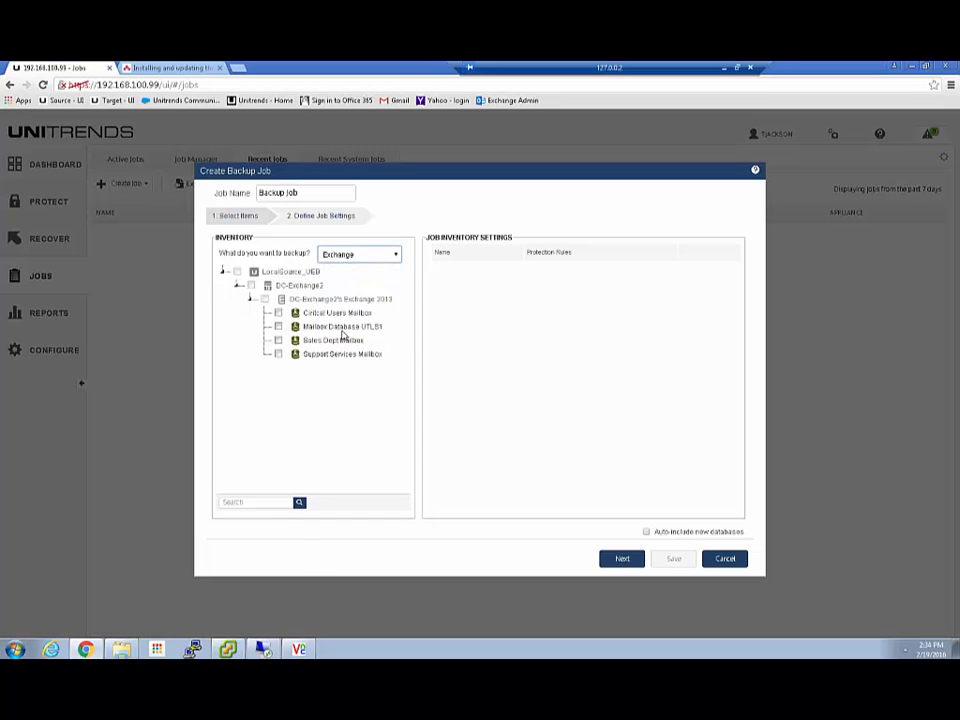
left_click(239, 286)
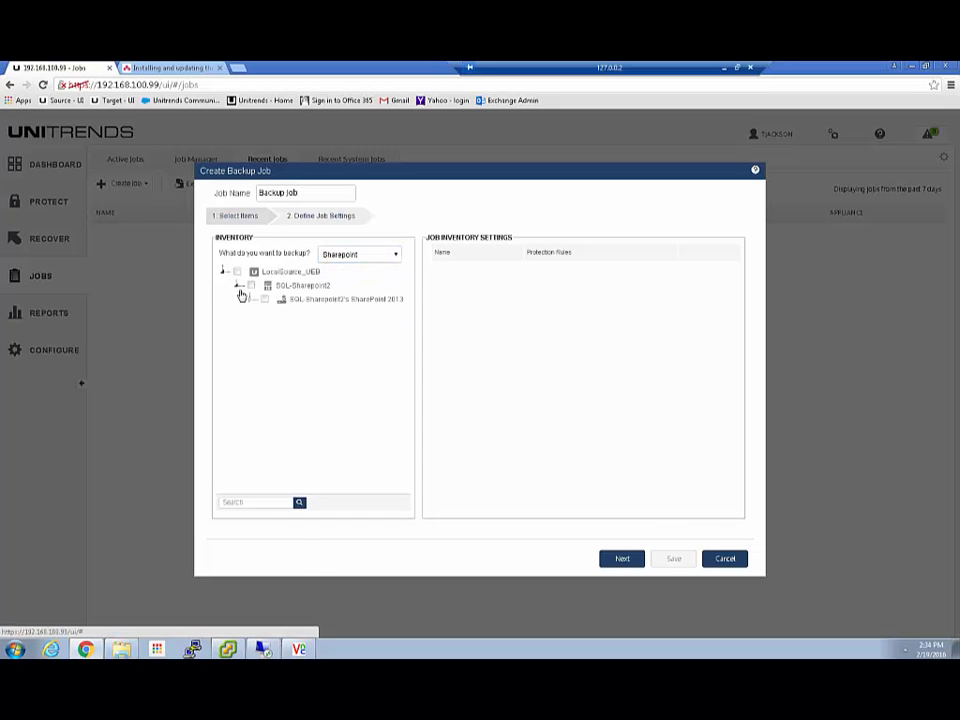
left_click(250, 299)
left_click(395, 254)
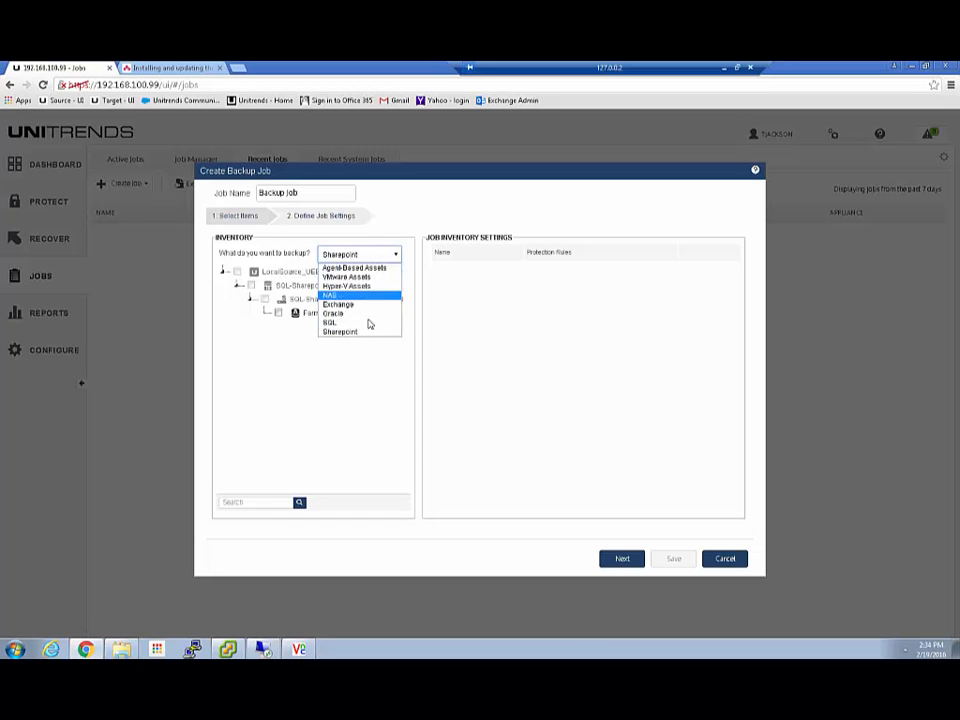
left_click(316, 365)
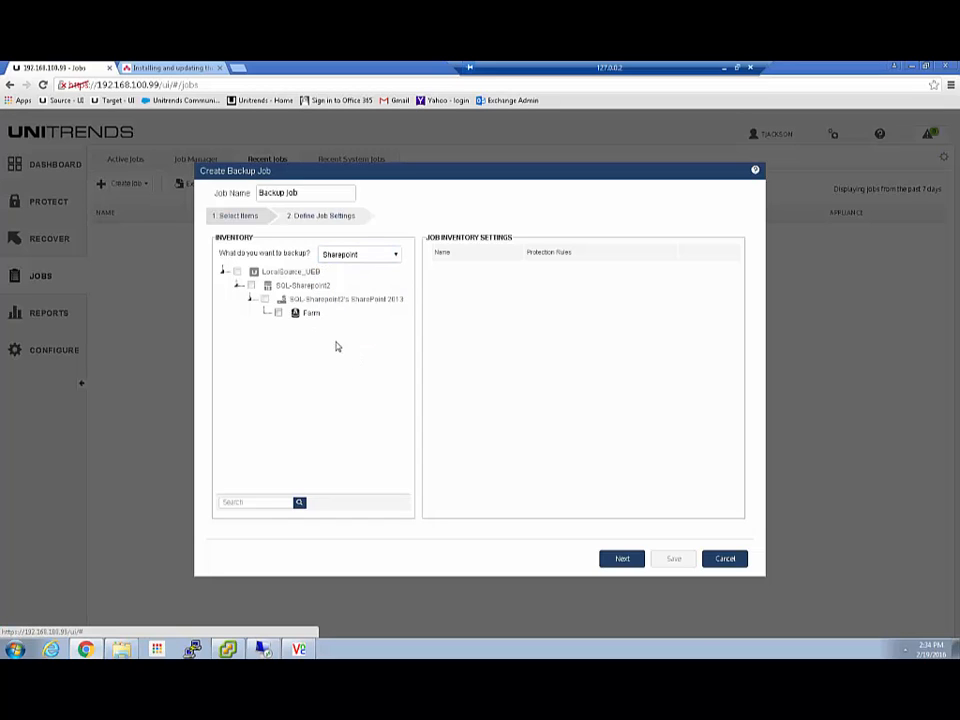
Switch to VMware Assets, tick ExchangeServer1 under Critical_VMs, then cancel the job.
left_click(395, 256)
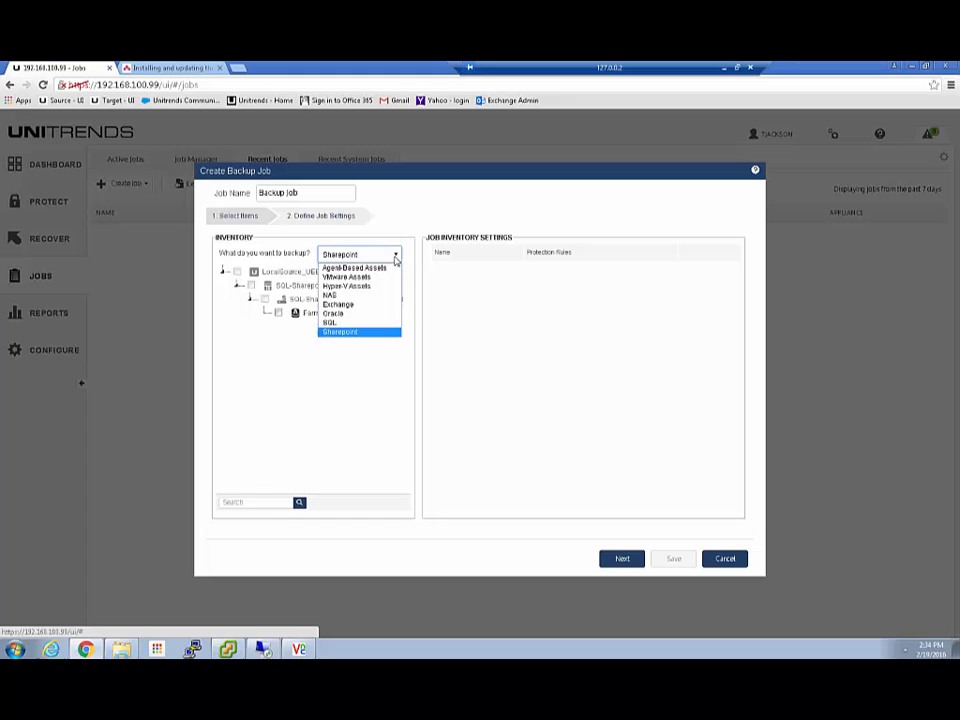
left_click(334, 277)
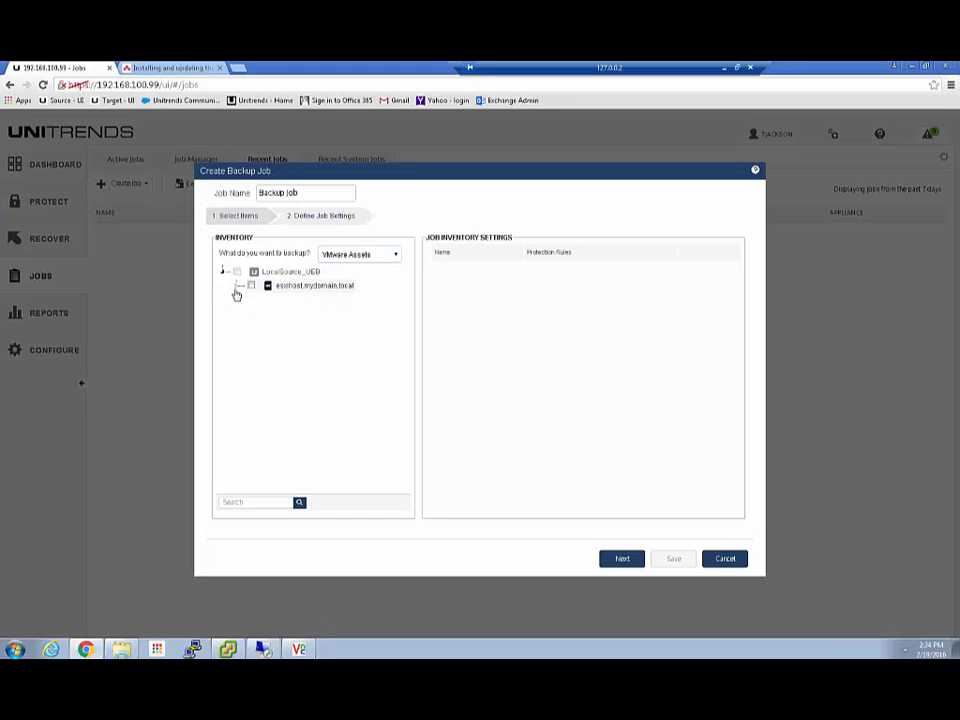
left_click(237, 286)
left_click(251, 313)
left_click(278, 340)
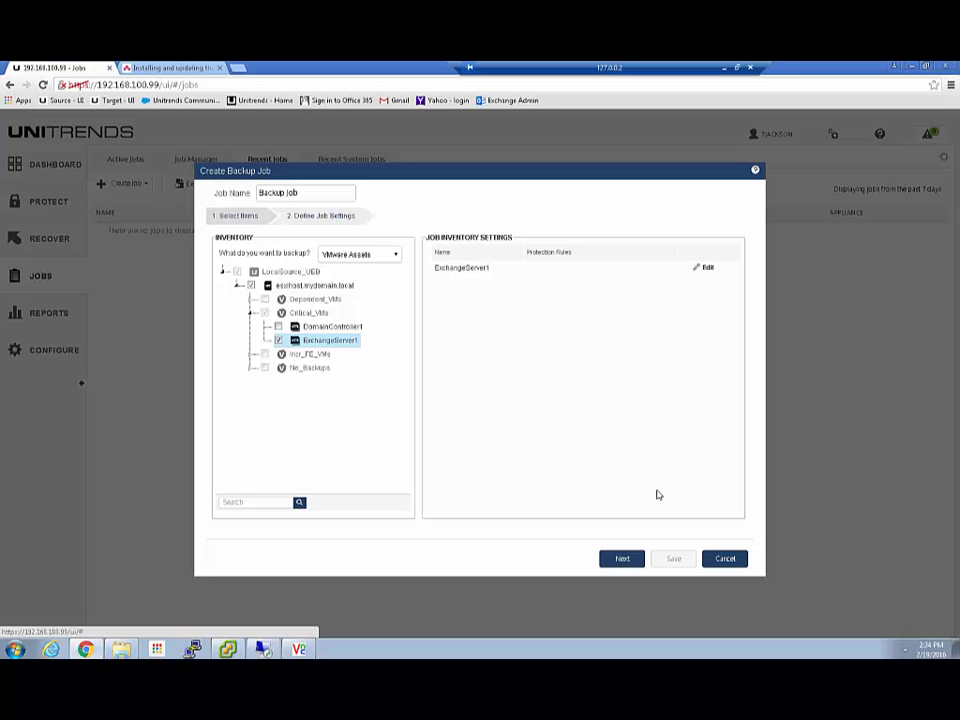
left_click(711, 562)
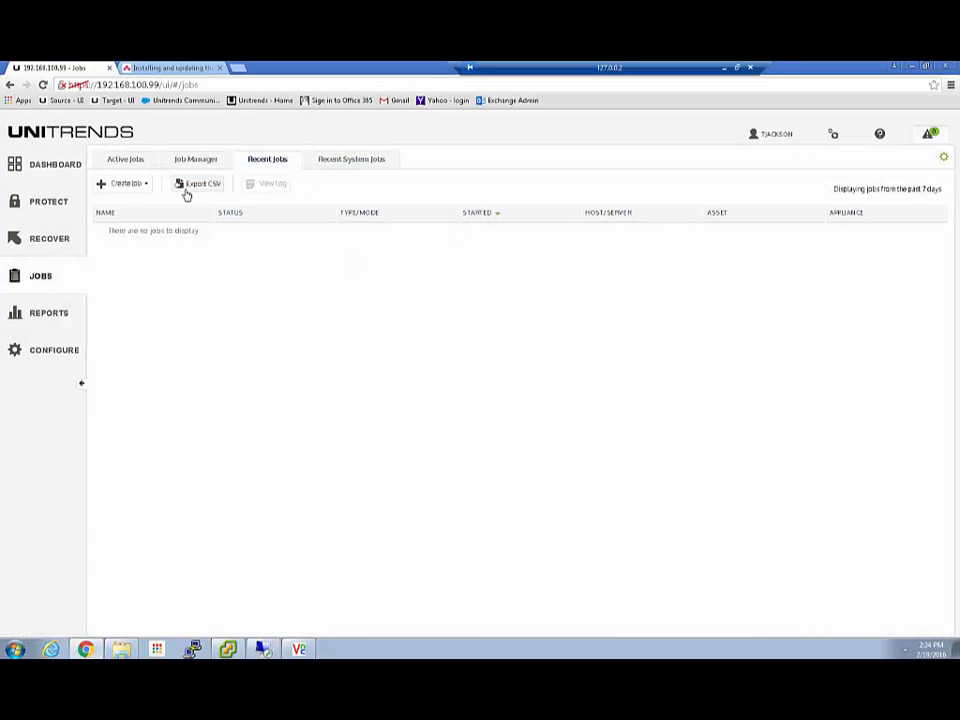
Go to the Configure page's Protected Assets and select DC-Exchange2.
left_click(43, 352)
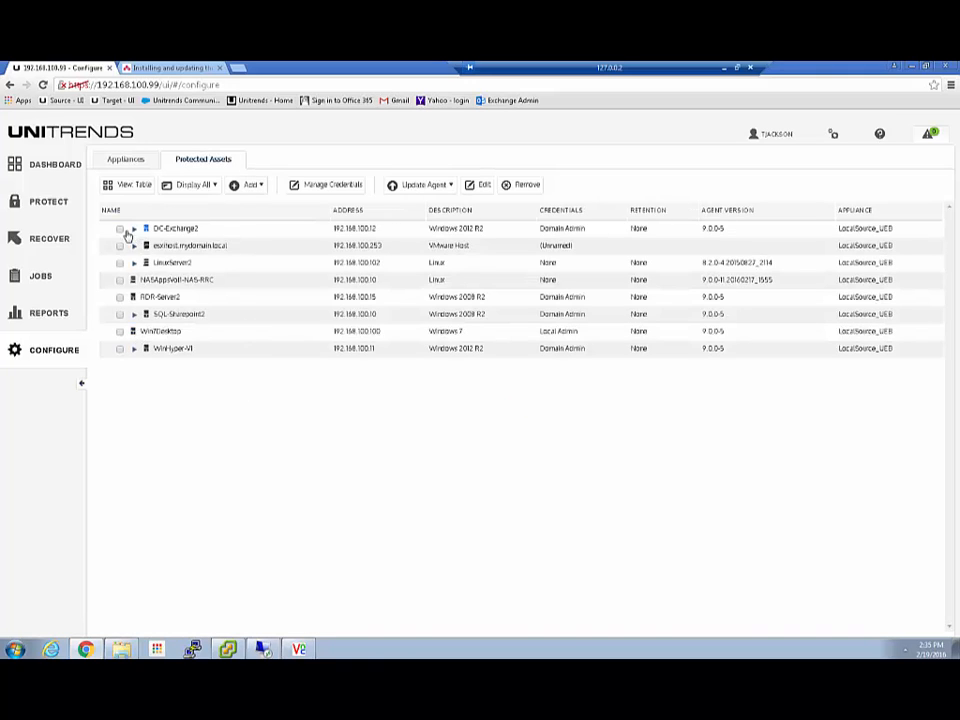
left_click(479, 186)
left_click(119, 230)
Open DC-Exchange2's Manage Retention to read its minimum and maximum options, then cancel both dialogs.
left_click(478, 186)
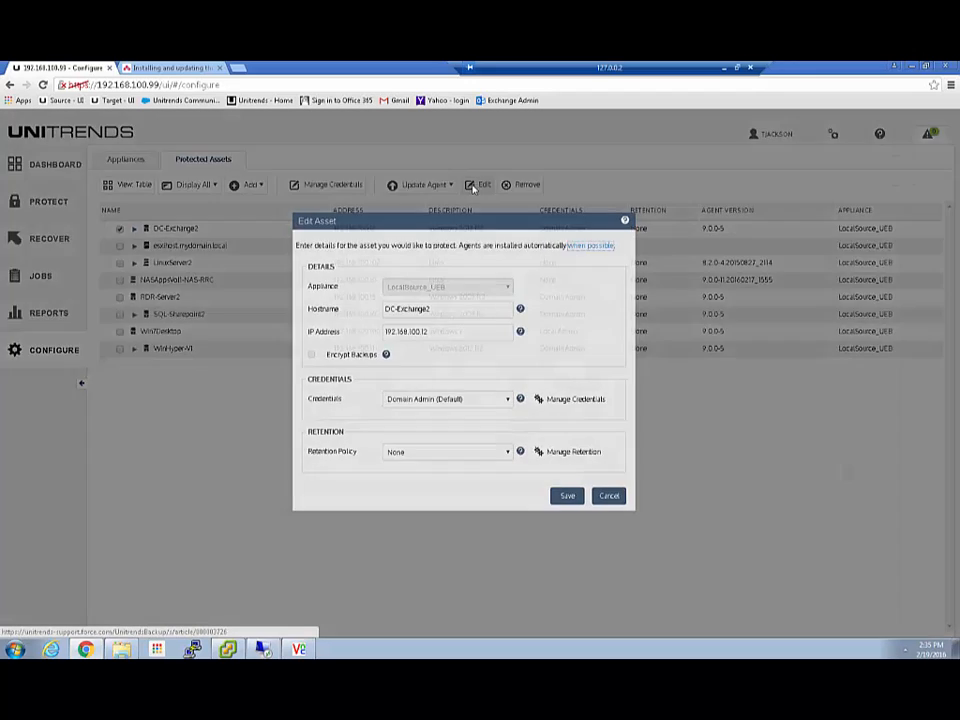
left_click(488, 453)
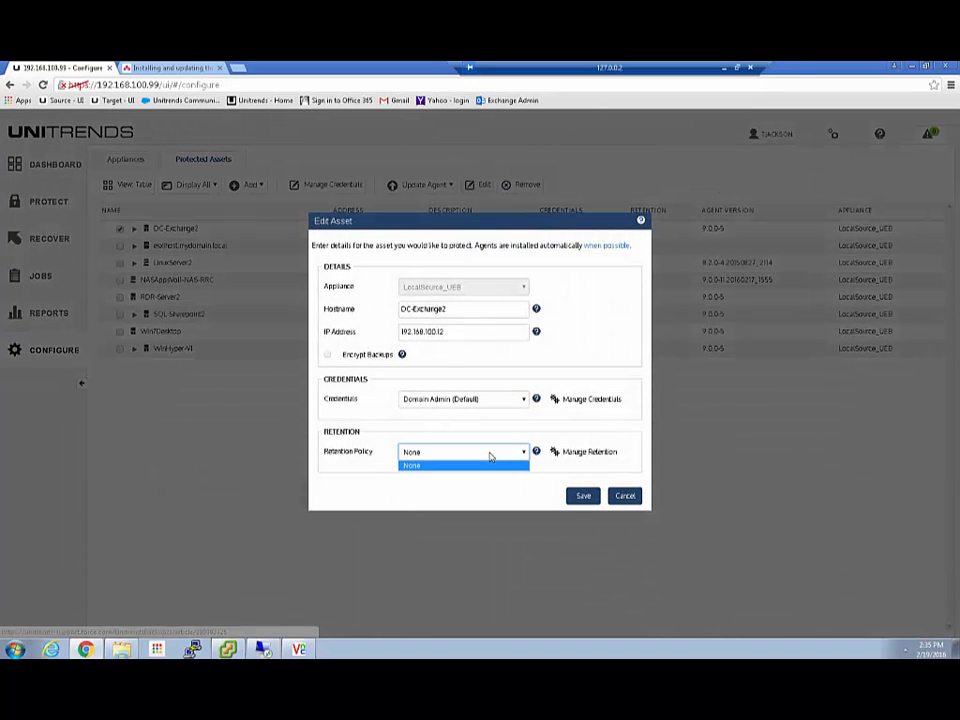
left_click(488, 464)
left_click(571, 455)
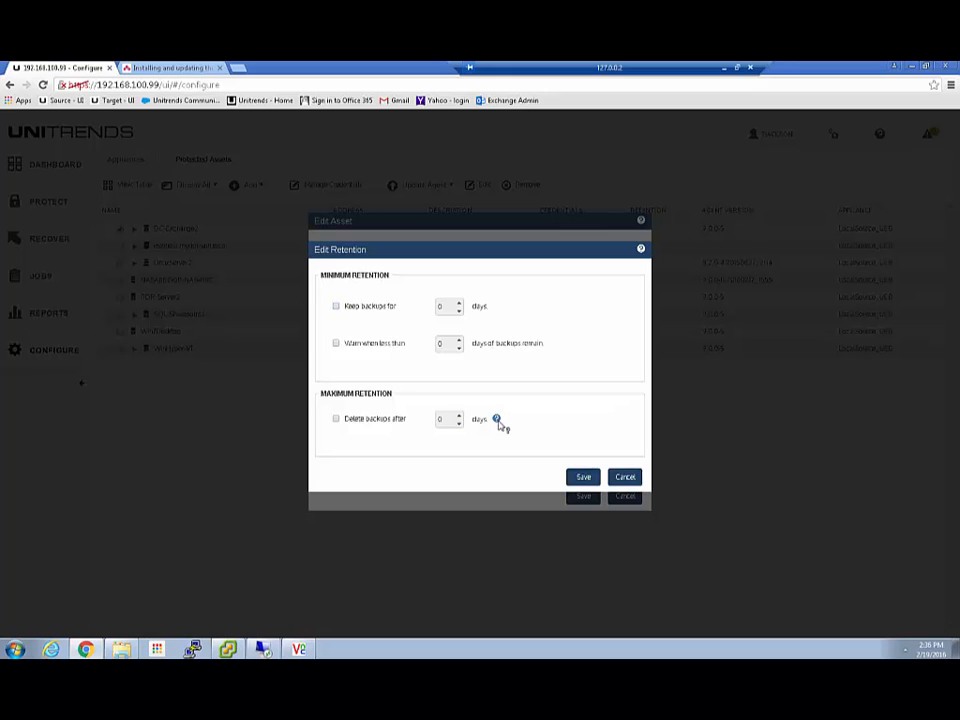
mouse_move(499, 422)
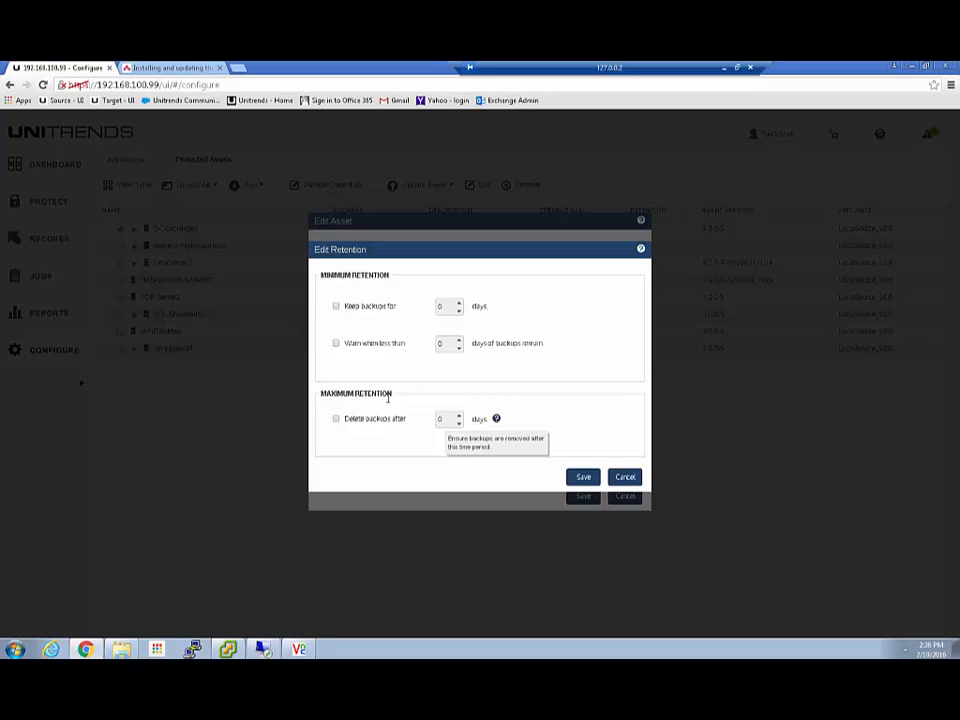
left_click(625, 477)
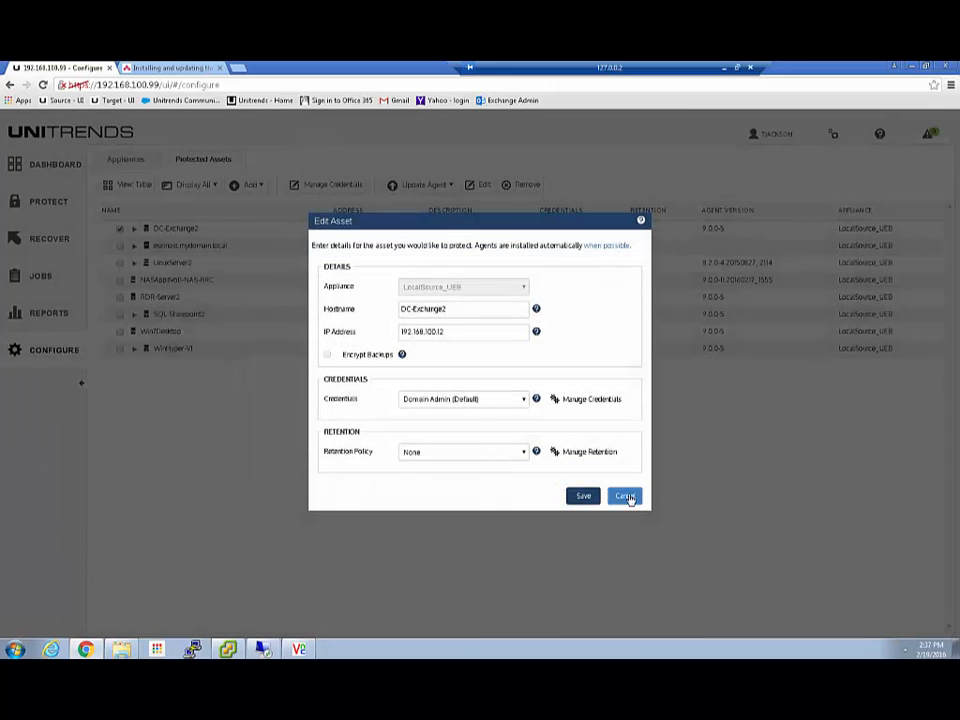
left_click(630, 496)
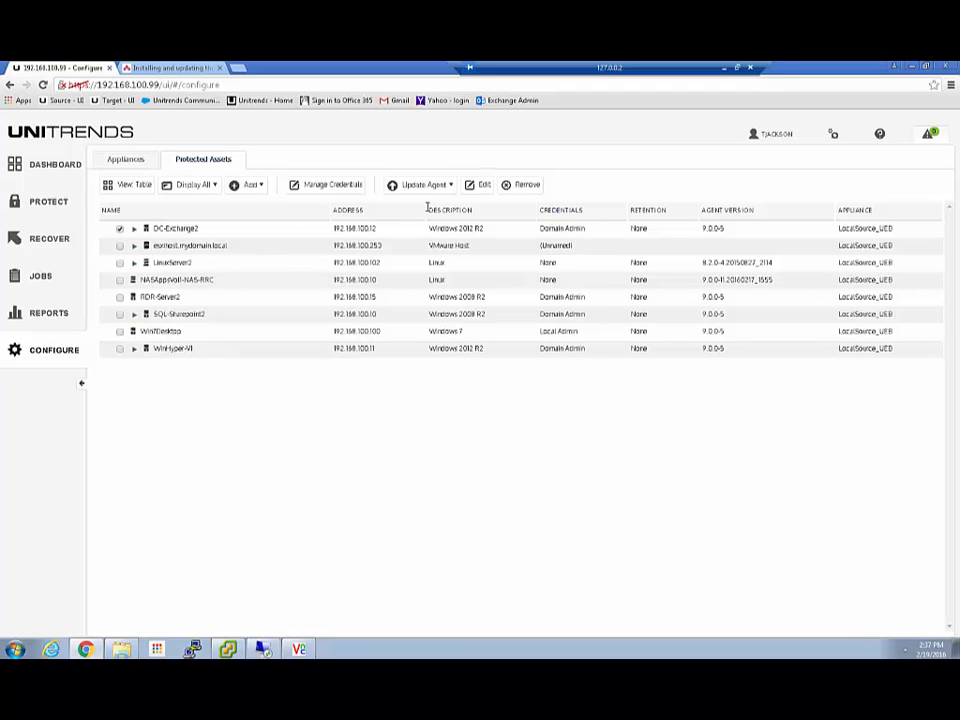
Check LocalSource_UEB's Advanced encryption settings on the Appliances tab and cancel without changes.
left_click(482, 187)
left_click(121, 164)
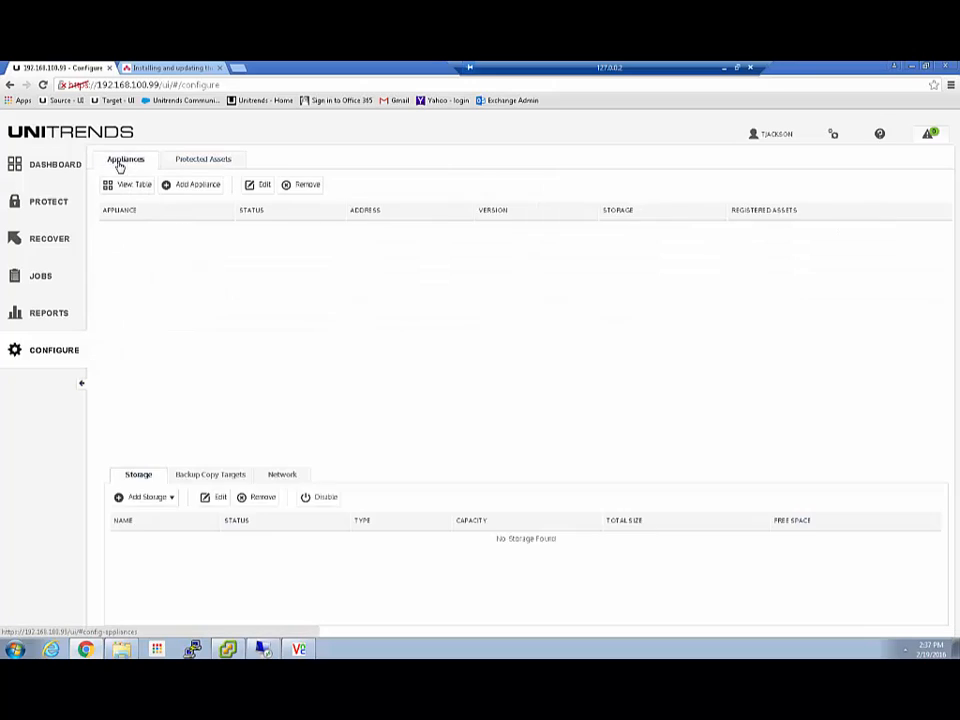
left_click(258, 190)
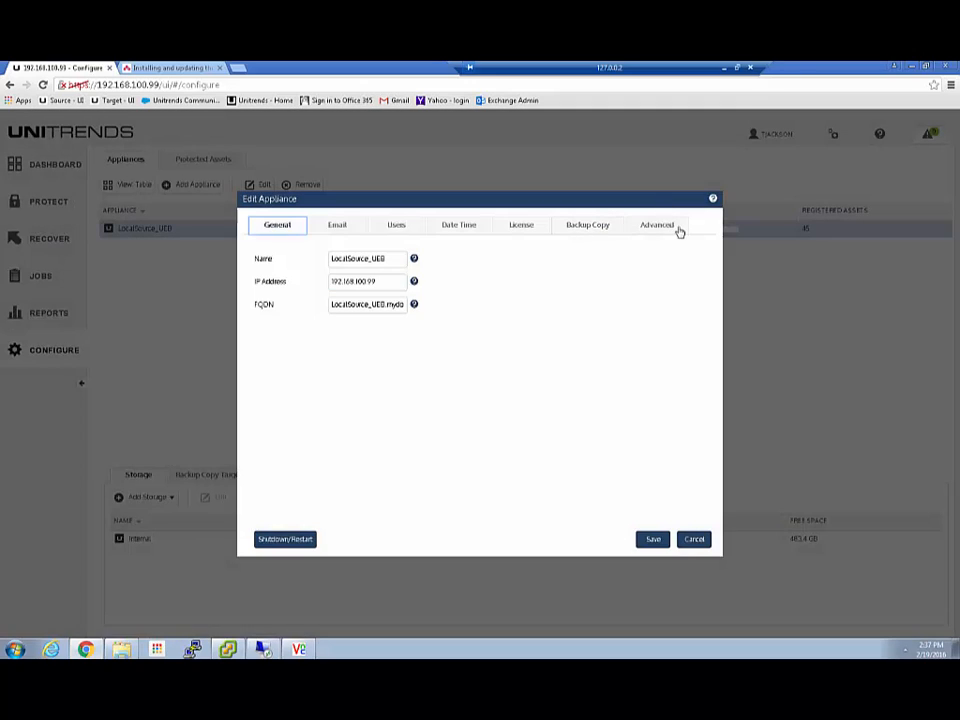
left_click(668, 232)
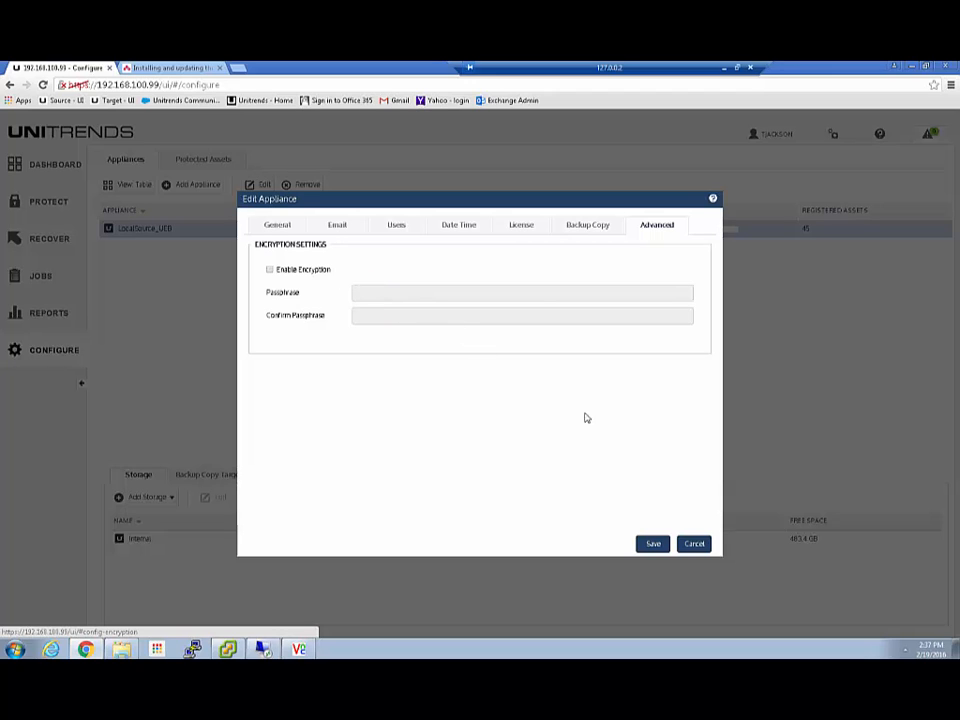
left_click(693, 543)
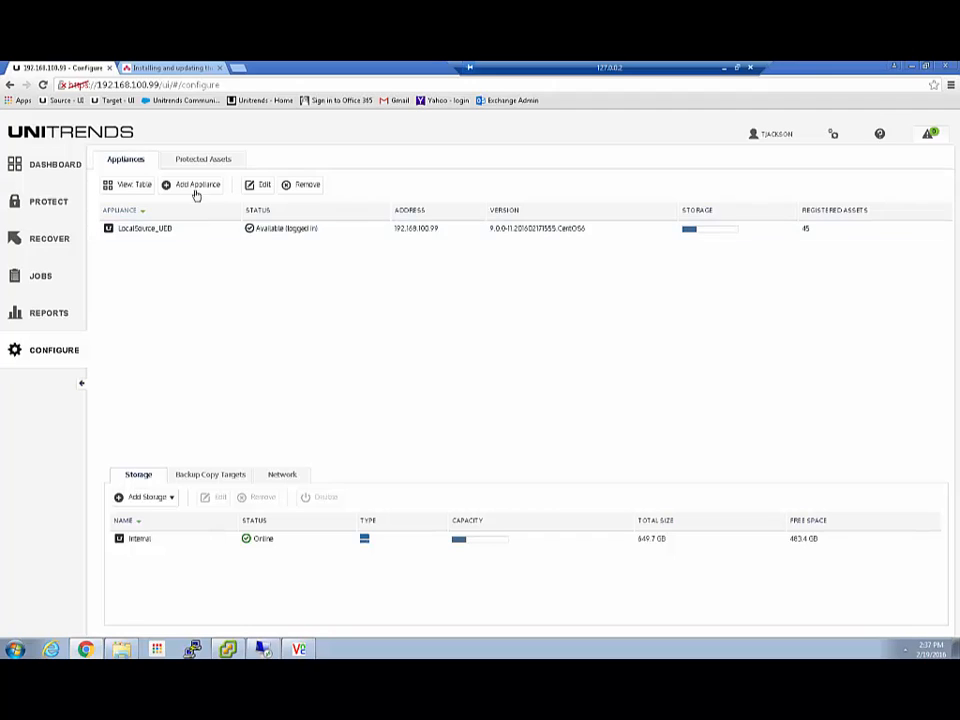
Open SQL-Sharepoint1 under the ESX host, view its Retention Policy choices, then cancel unchanged.
left_click(212, 163)
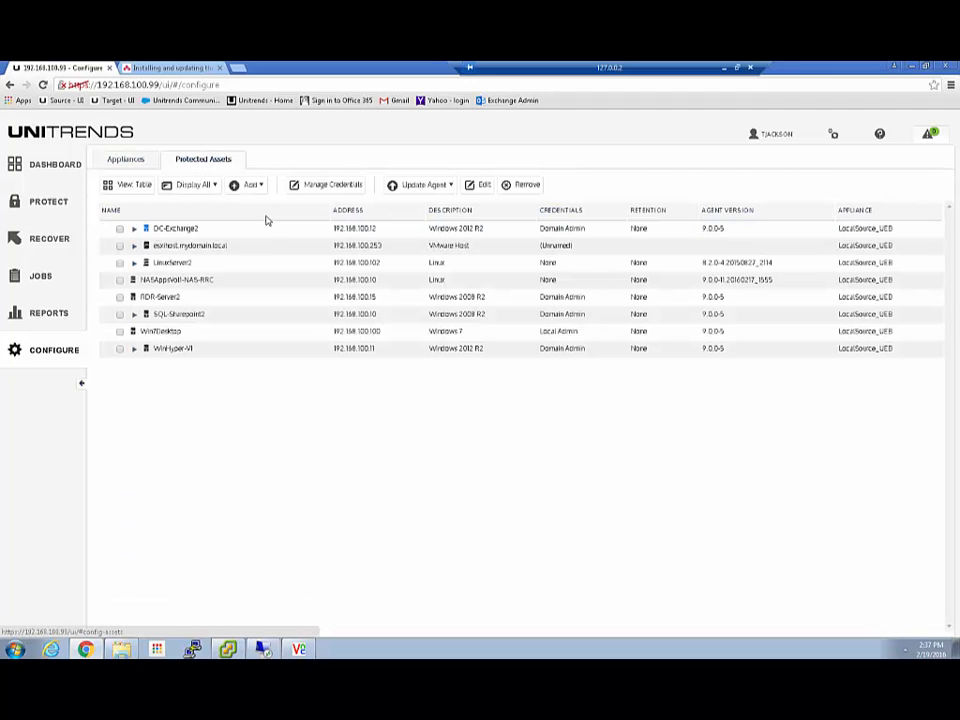
left_click(134, 245)
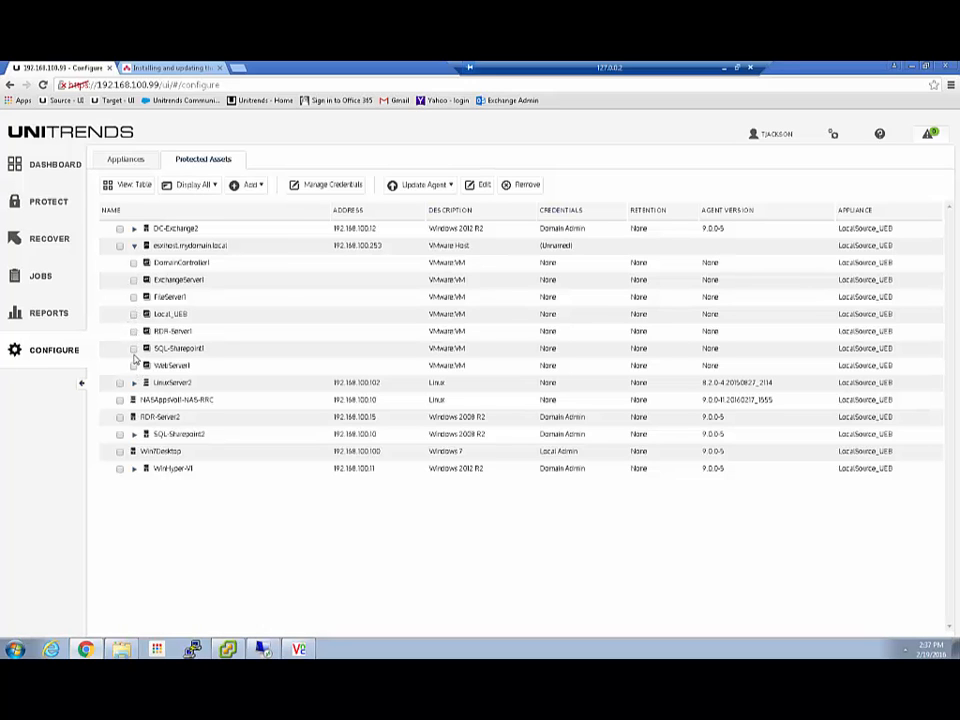
left_click(134, 349)
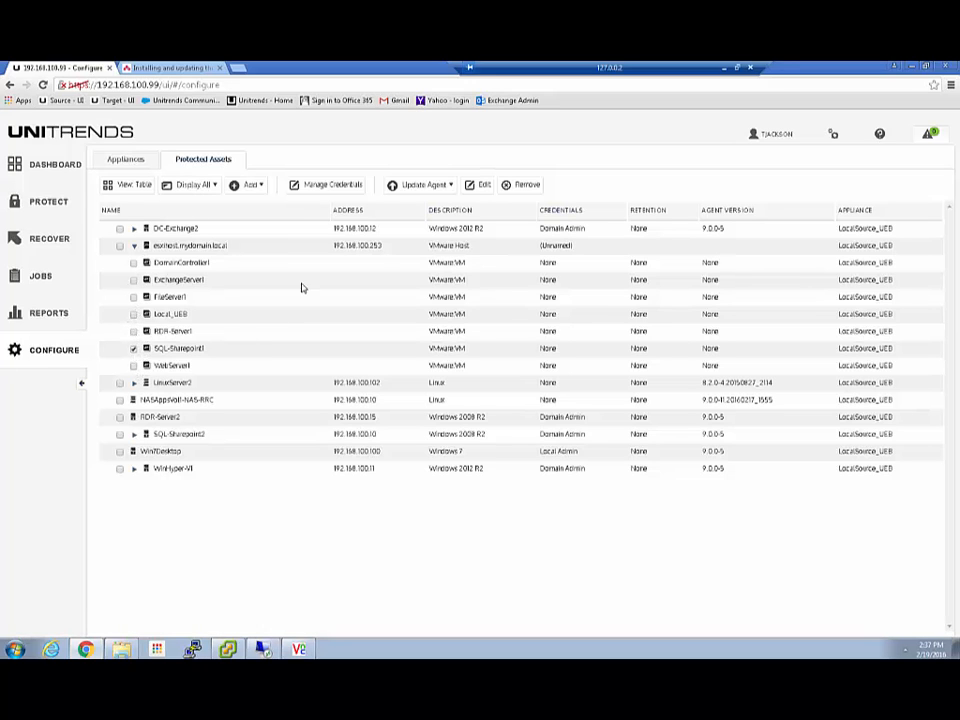
left_click(481, 186)
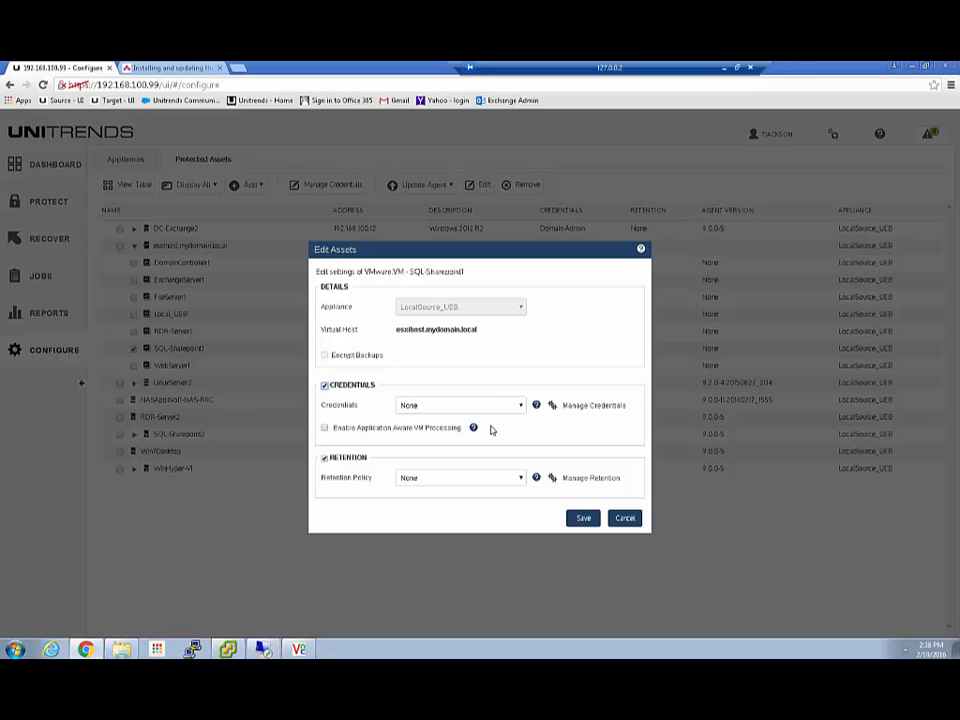
left_click(521, 479)
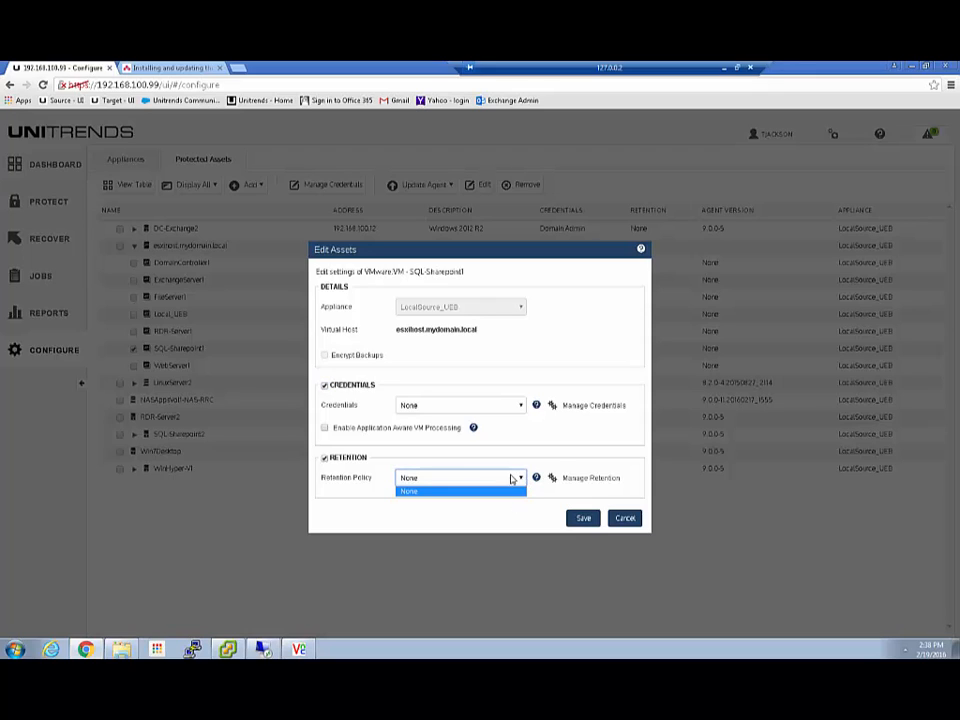
left_click(558, 455)
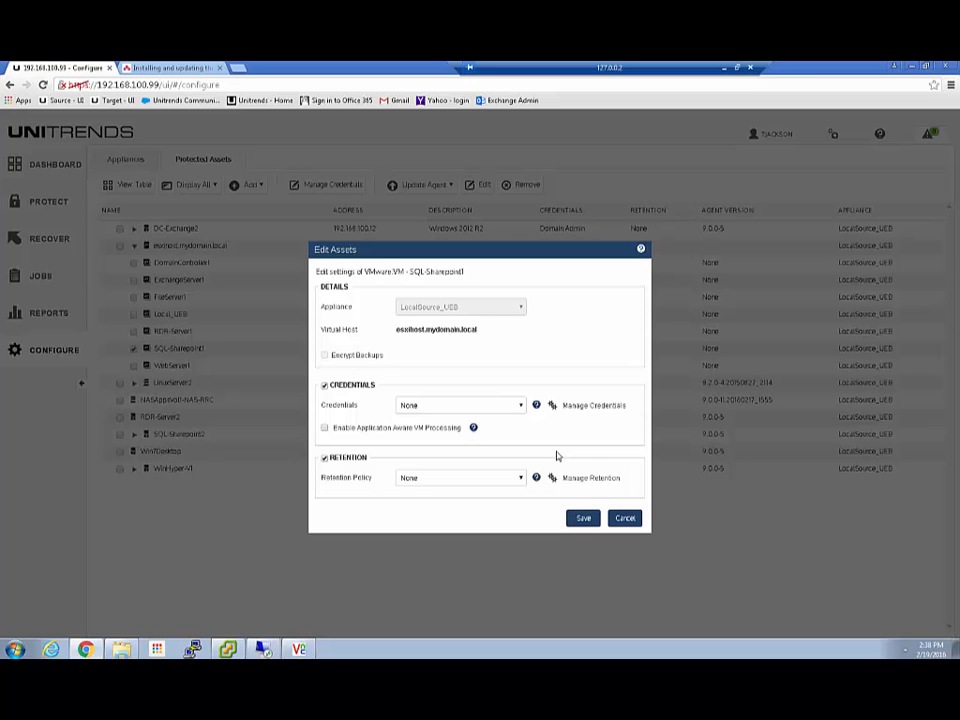
left_click(628, 518)
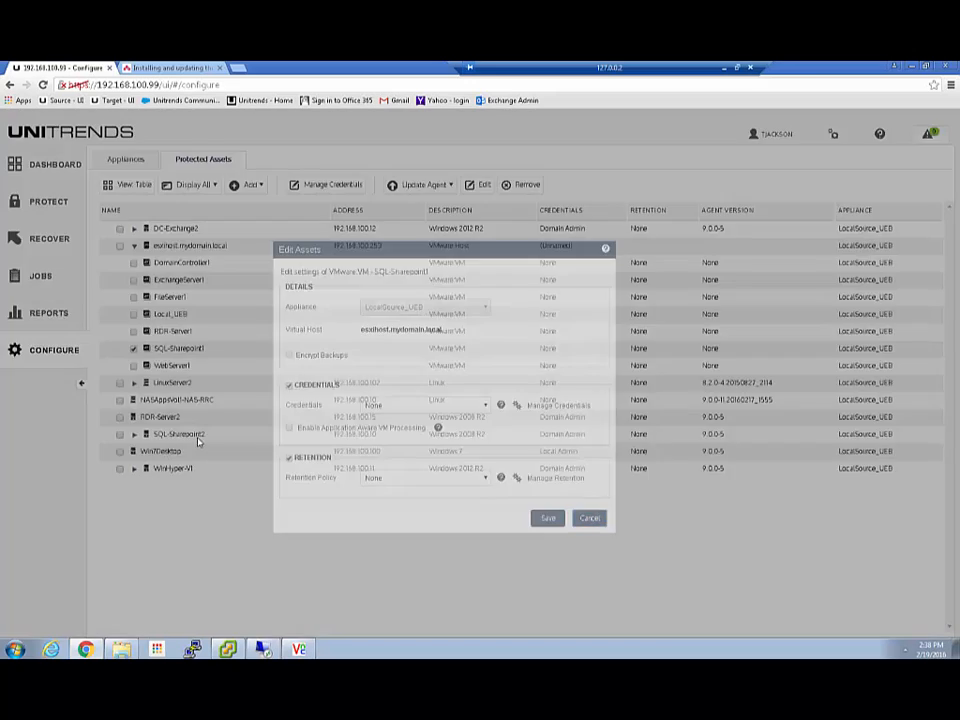
Select two Exchange 2013 mailbox databases including UTL51, check their Retention Policy, then cancel unchanged.
left_click(134, 245)
left_click(134, 228)
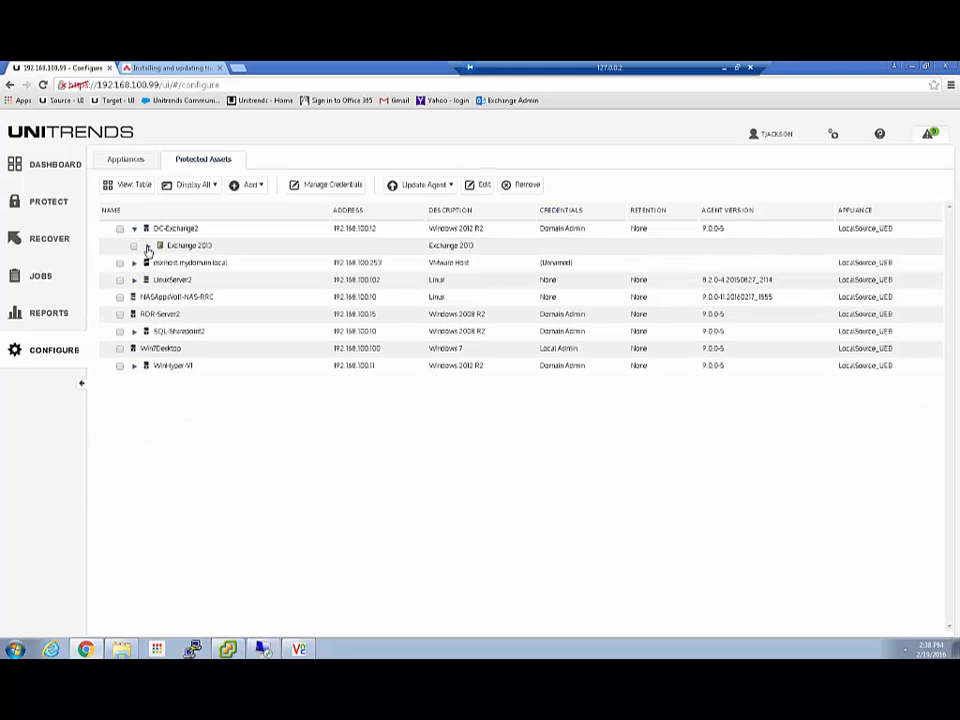
left_click(148, 245)
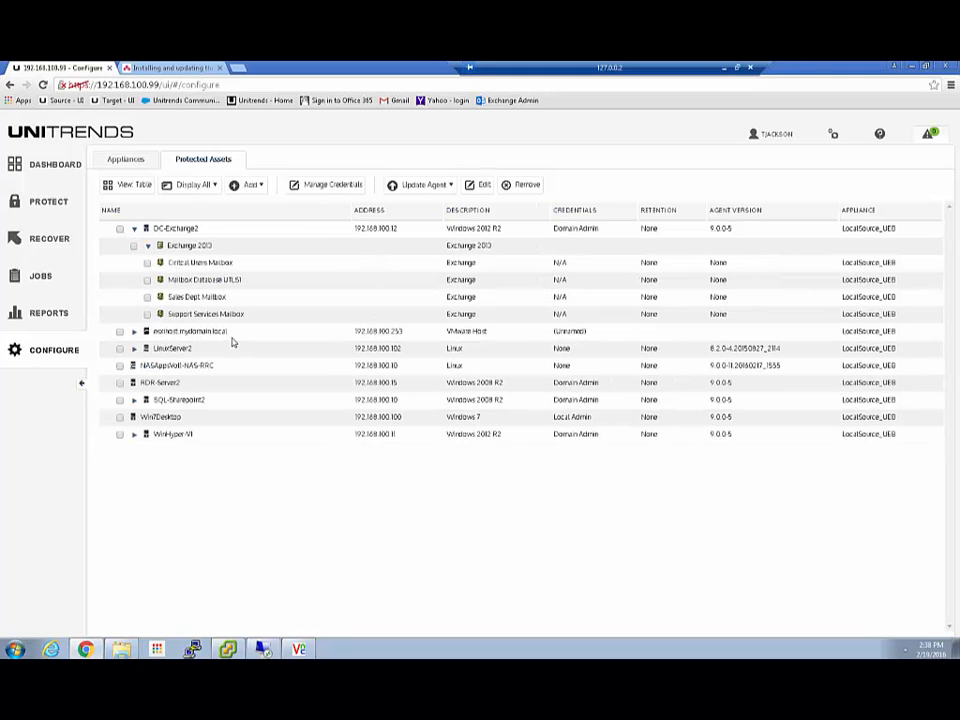
left_click(148, 263)
left_click(148, 280)
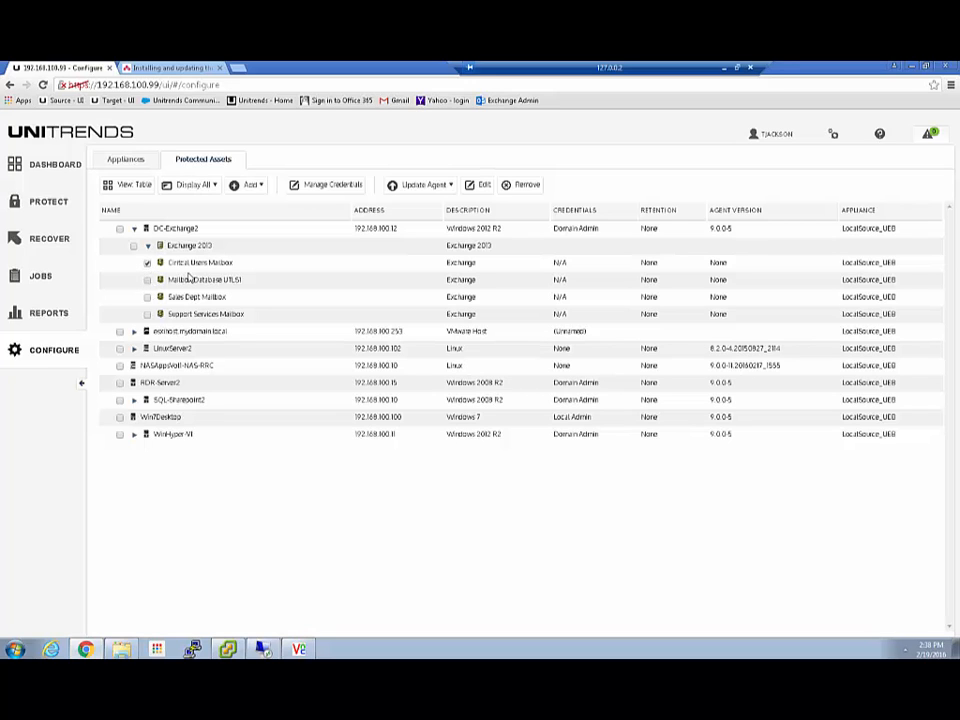
left_click(480, 185)
left_click(405, 437)
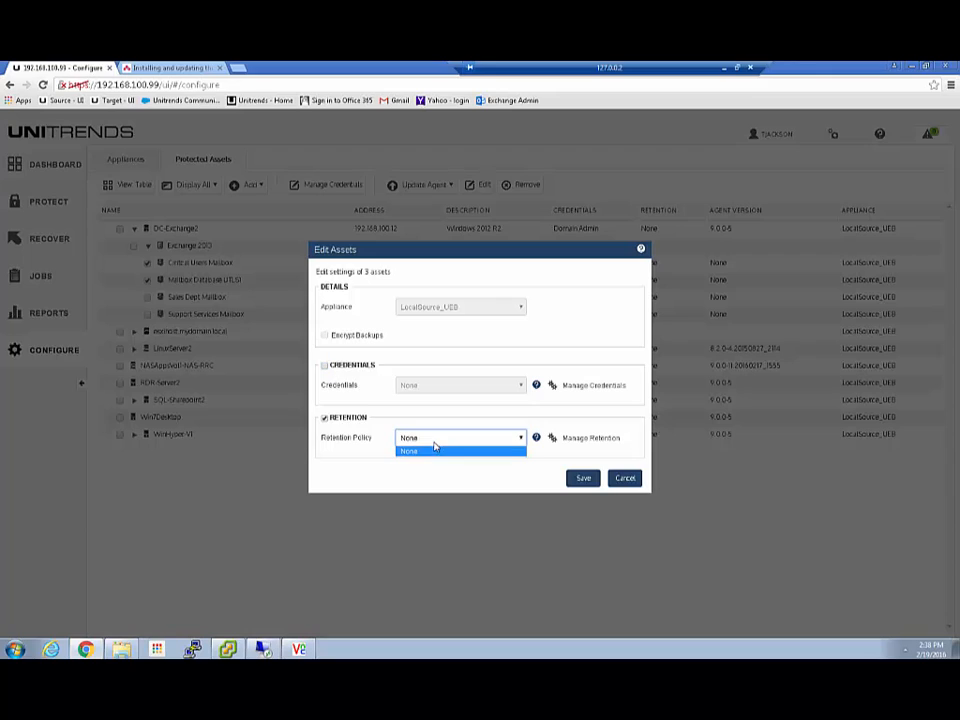
left_click(530, 471)
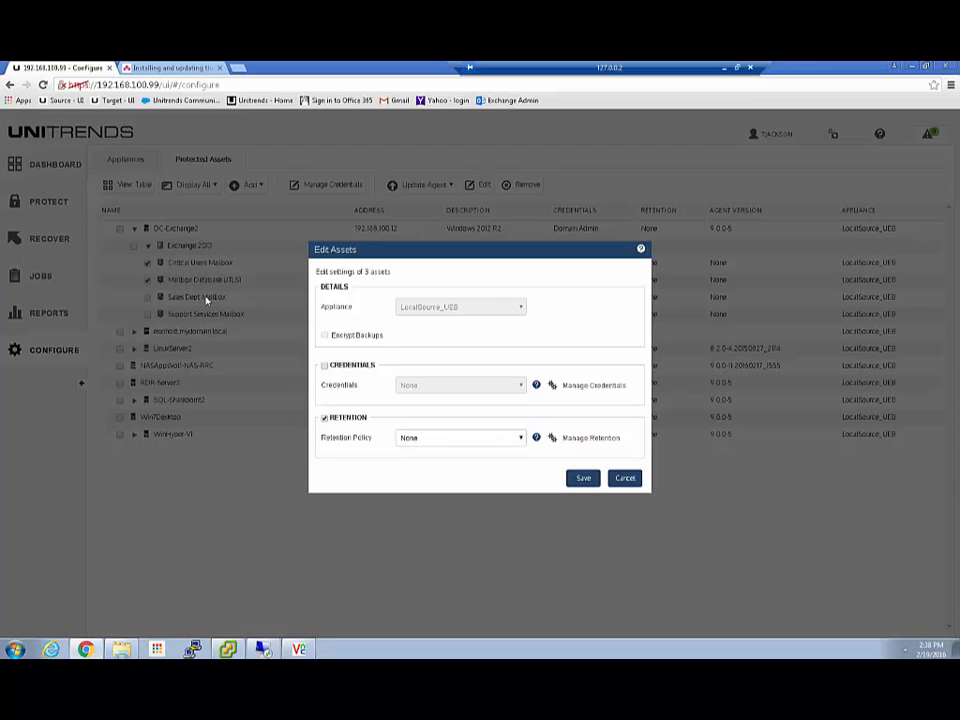
left_click(625, 478)
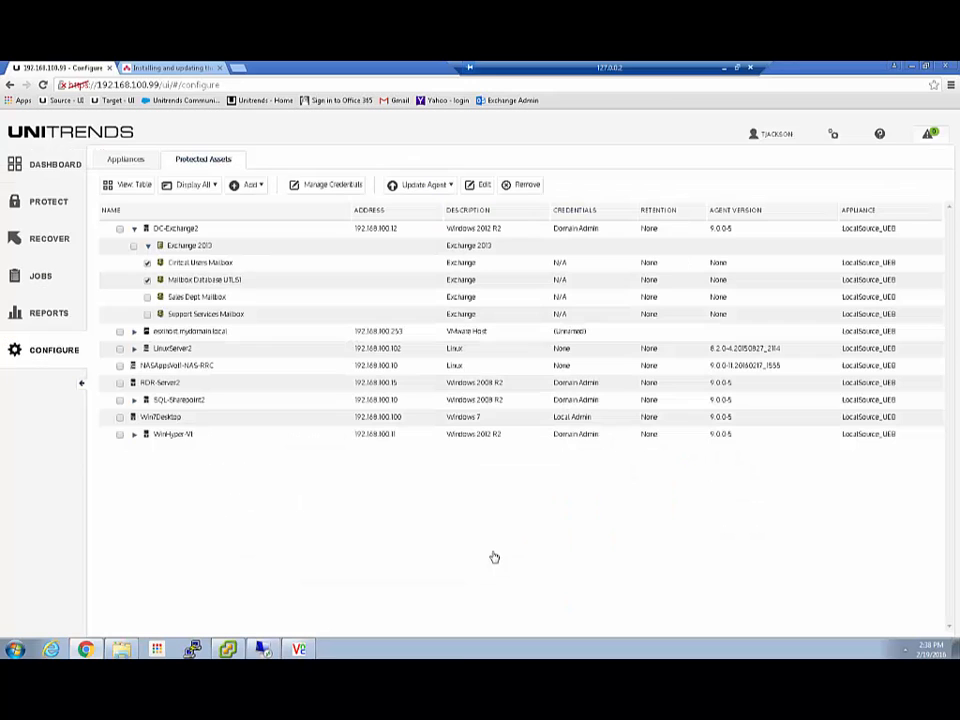